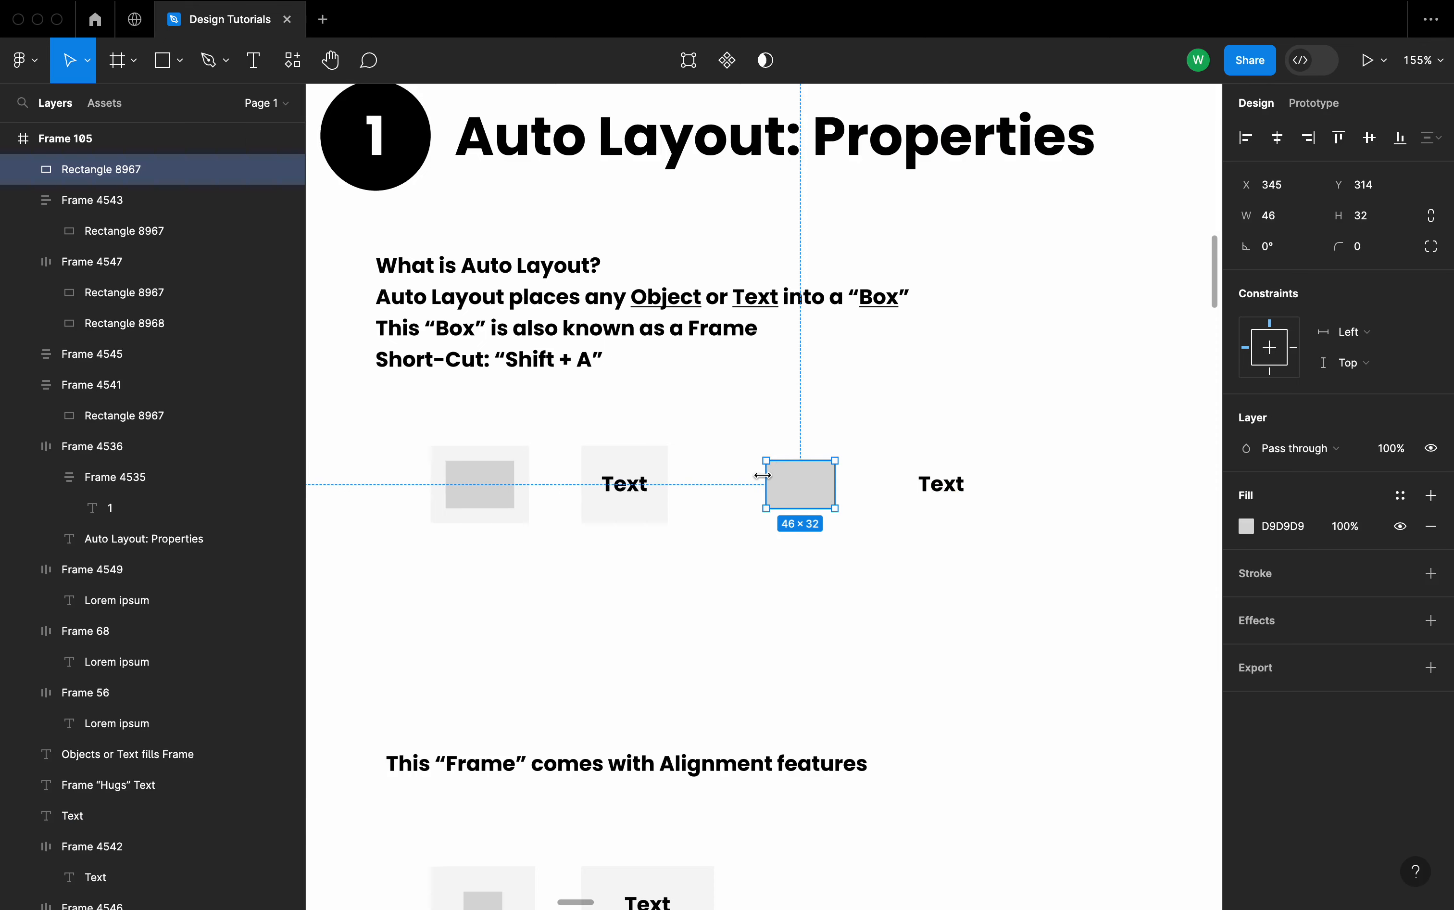
- Wrap the standalone grey 46 × 32 rectangle in an auto layout frame
scroll(766, 481, up, 2)
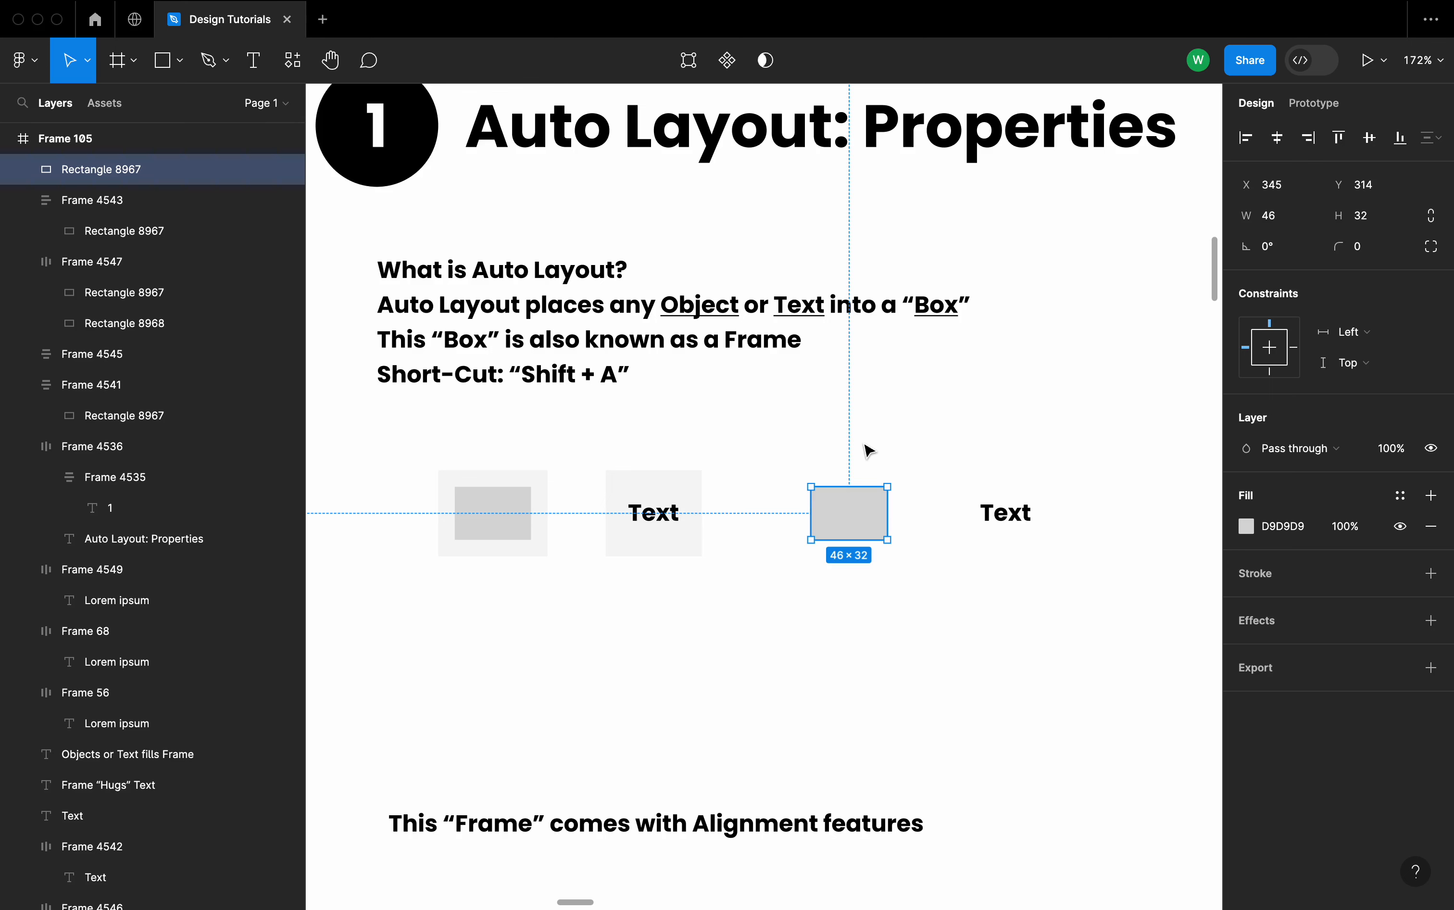
key(shift+a)
scroll(867, 448, up, 5)
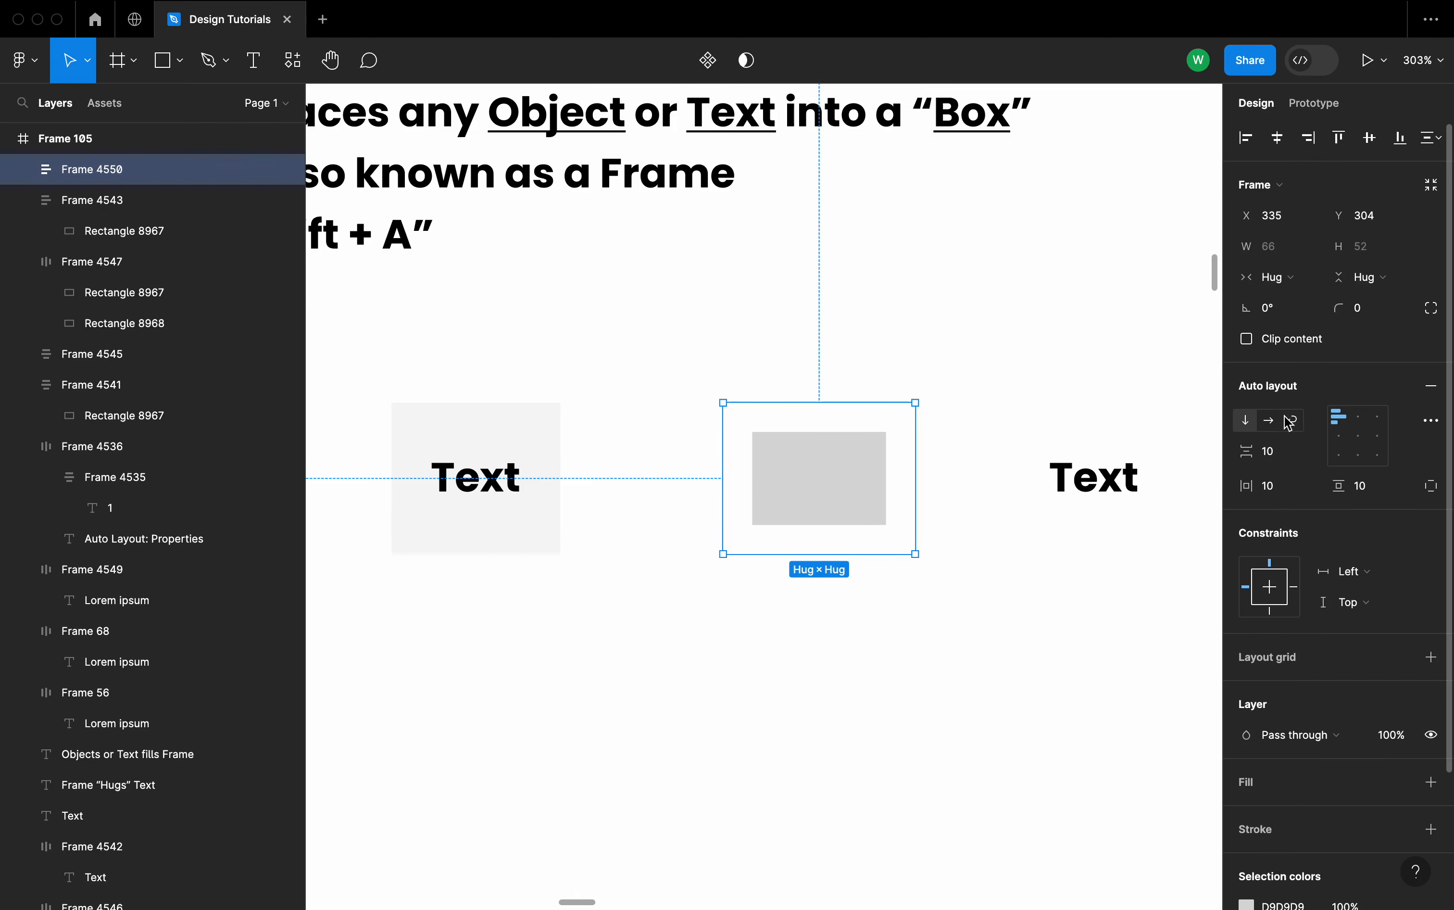
- Add a light pink FFDBDB fill to the auto layout frame around the grey rectangle
scroll(1279, 613, down, 3)
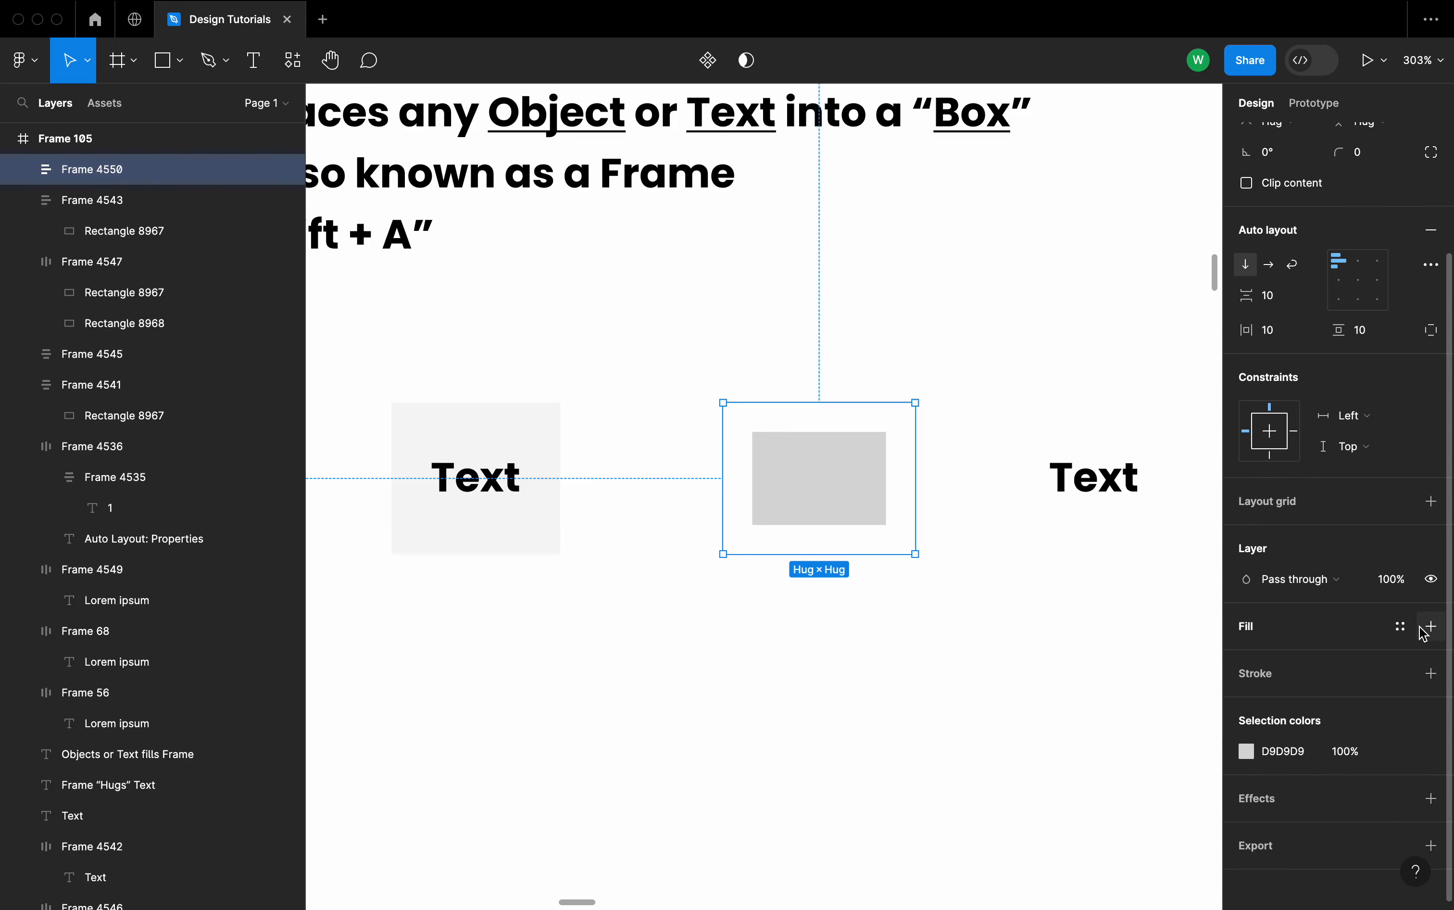
click(1430, 627)
click(1245, 656)
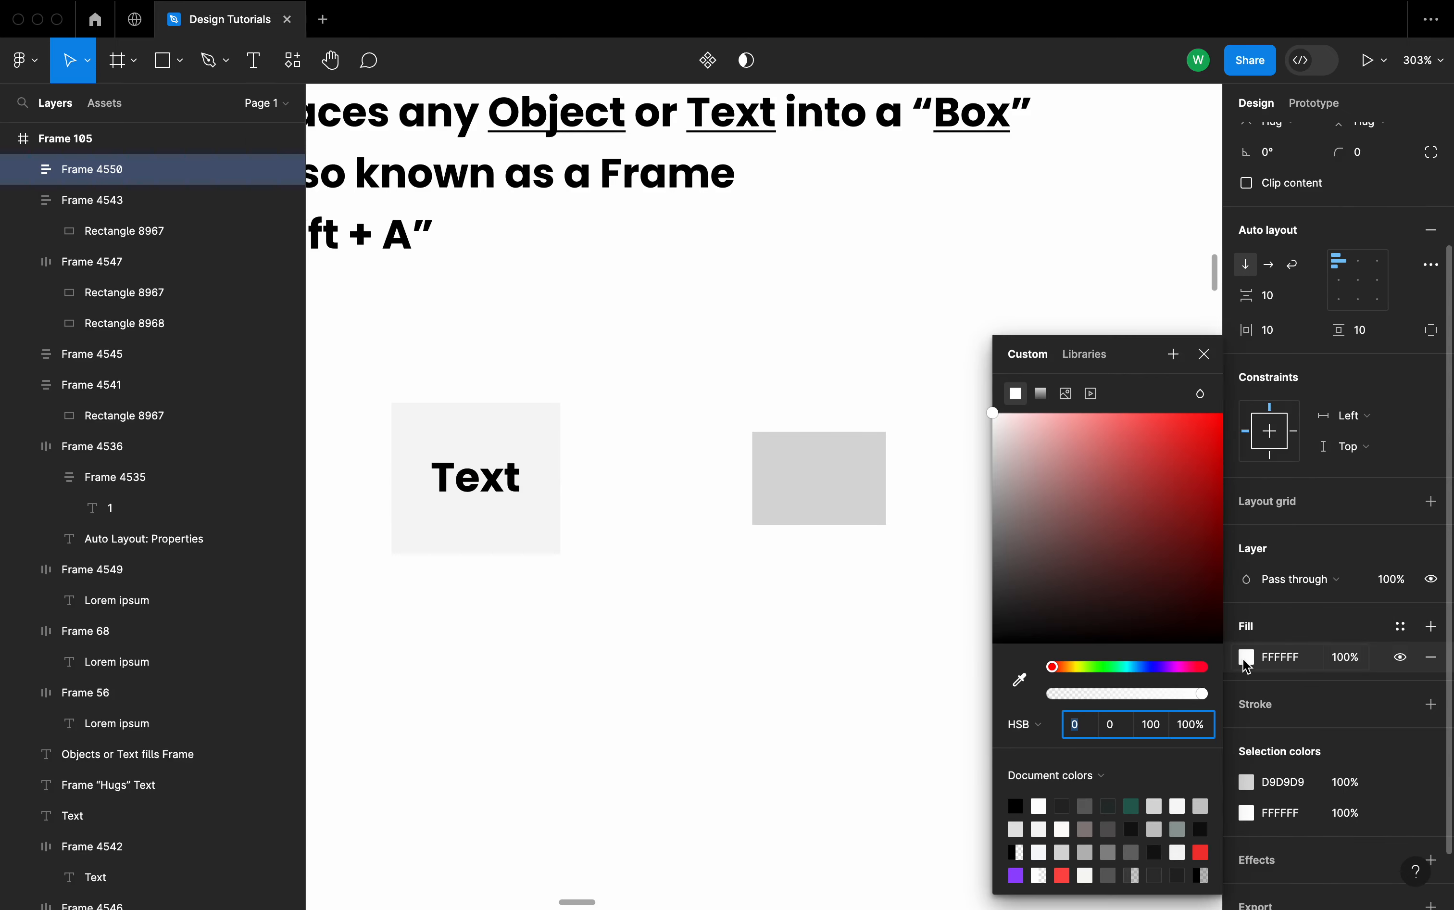
drag(1084, 458, 1039, 414)
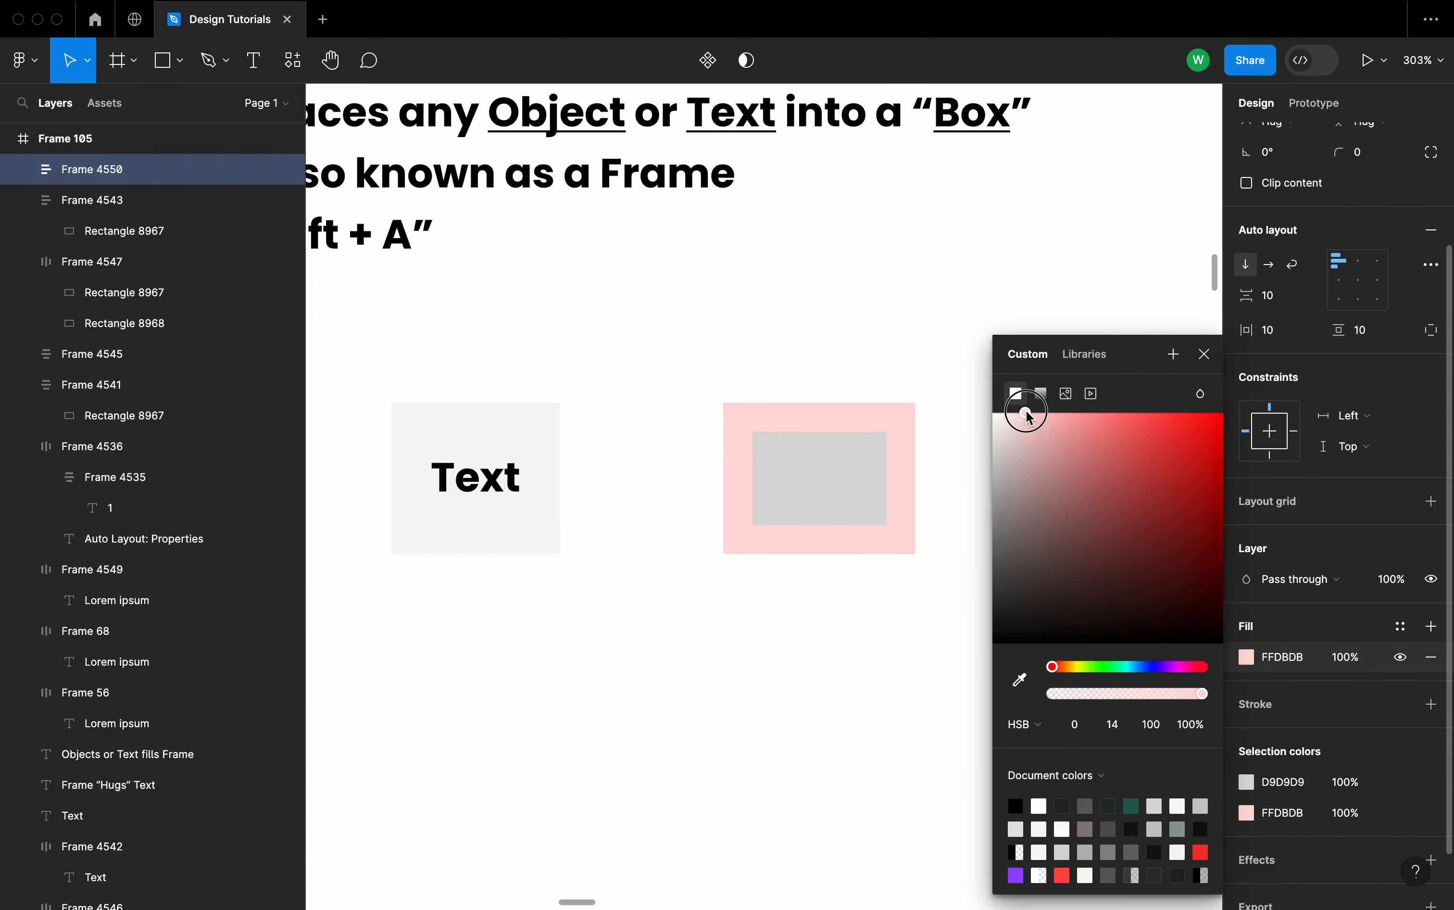
click(859, 604)
- Wrap the standalone Text object beside the pink frame in an auto layout frame
scroll(884, 508, right, 4)
scroll(884, 508, down, 2)
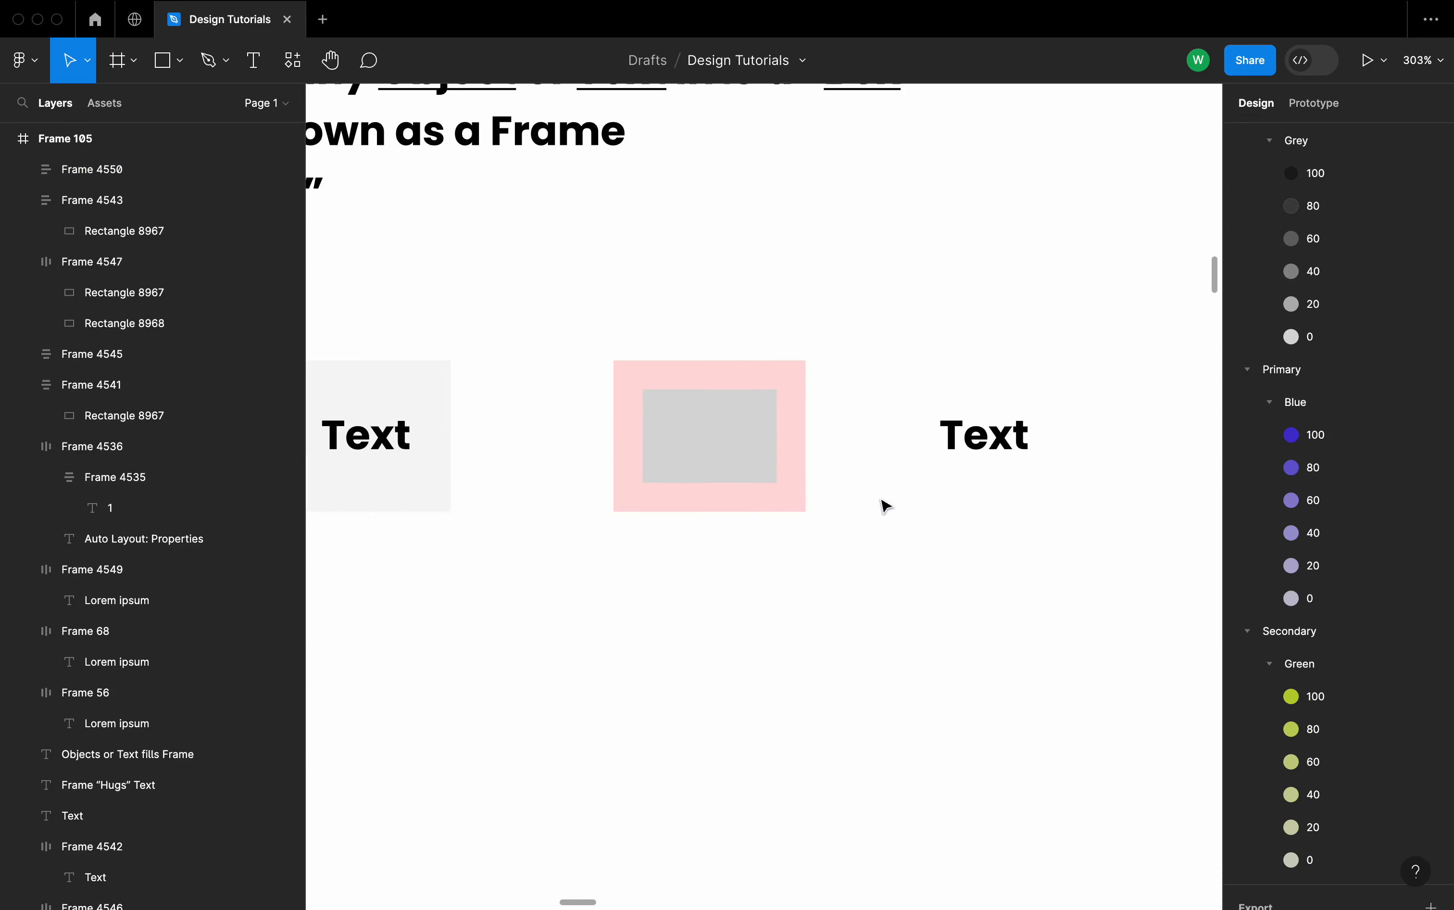
click(972, 431)
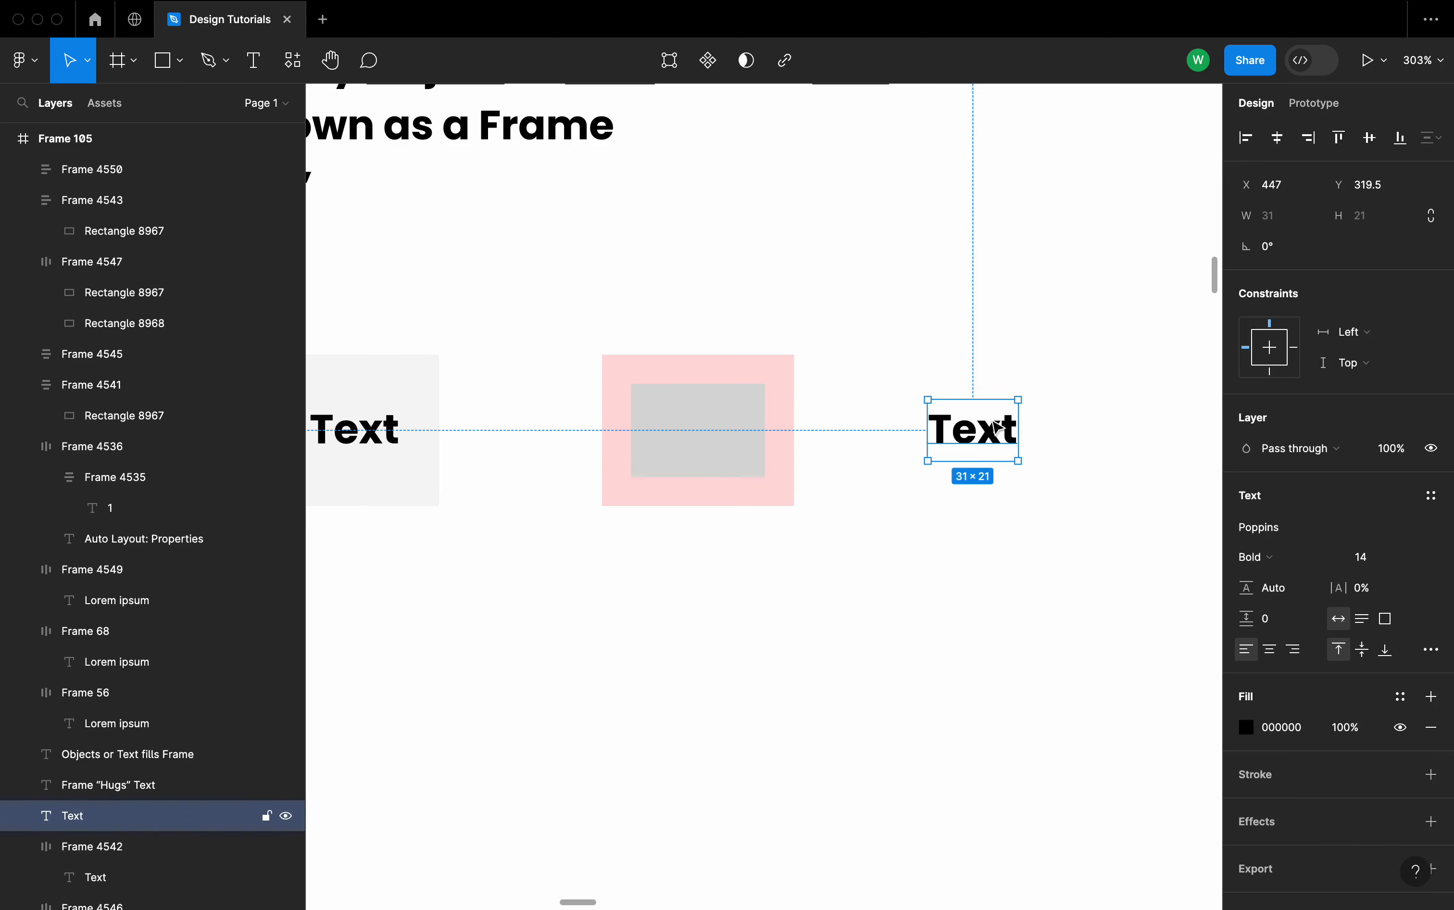
key(shift+a)
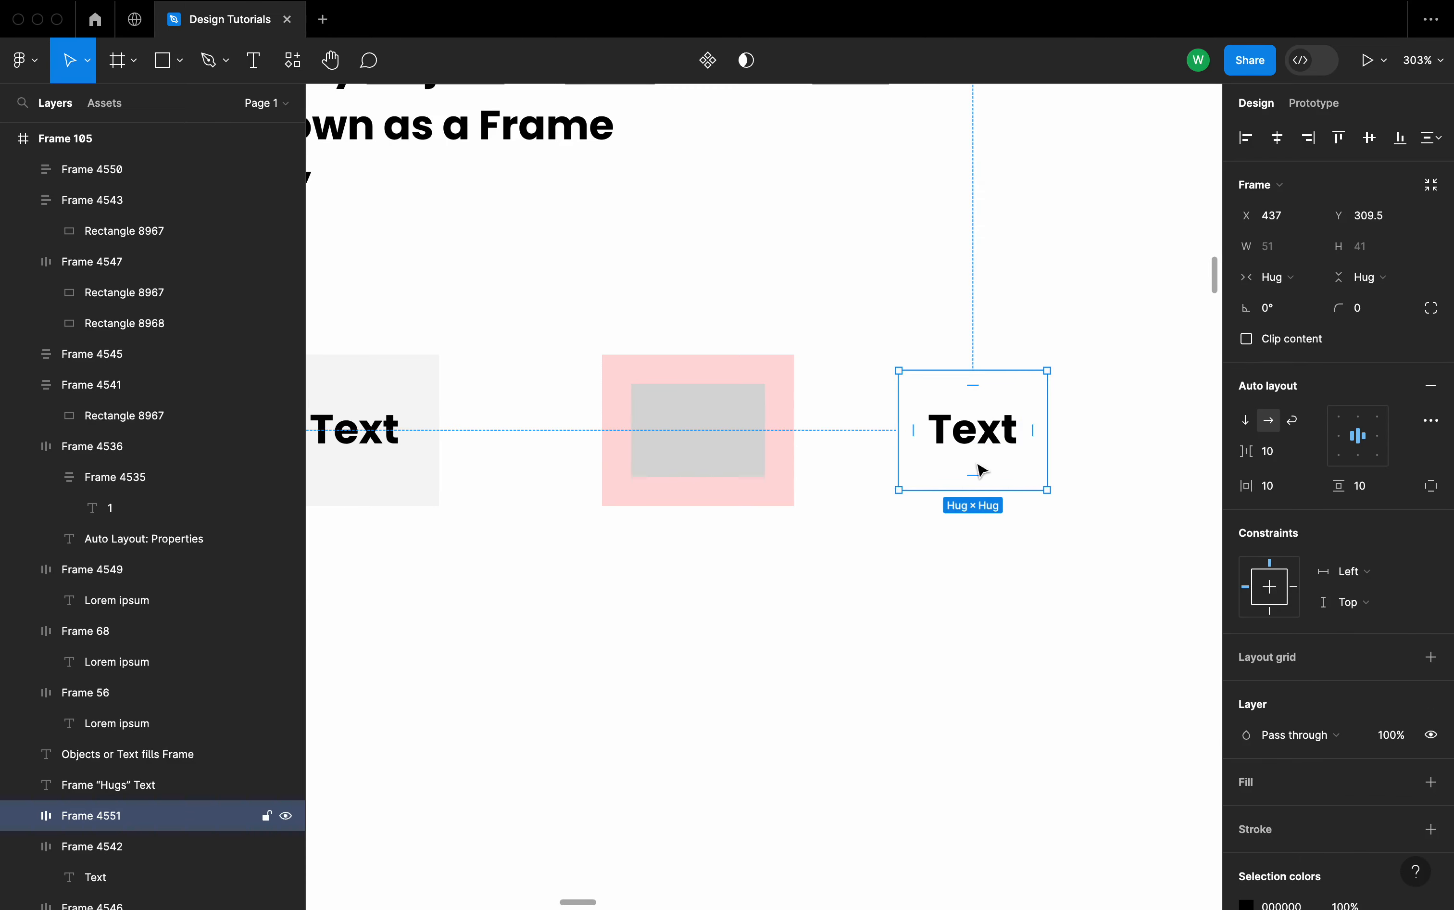
- Add a light pink FFE3E3 fill to the new auto layout frame around the Text object
scroll(1383, 733, down, 2)
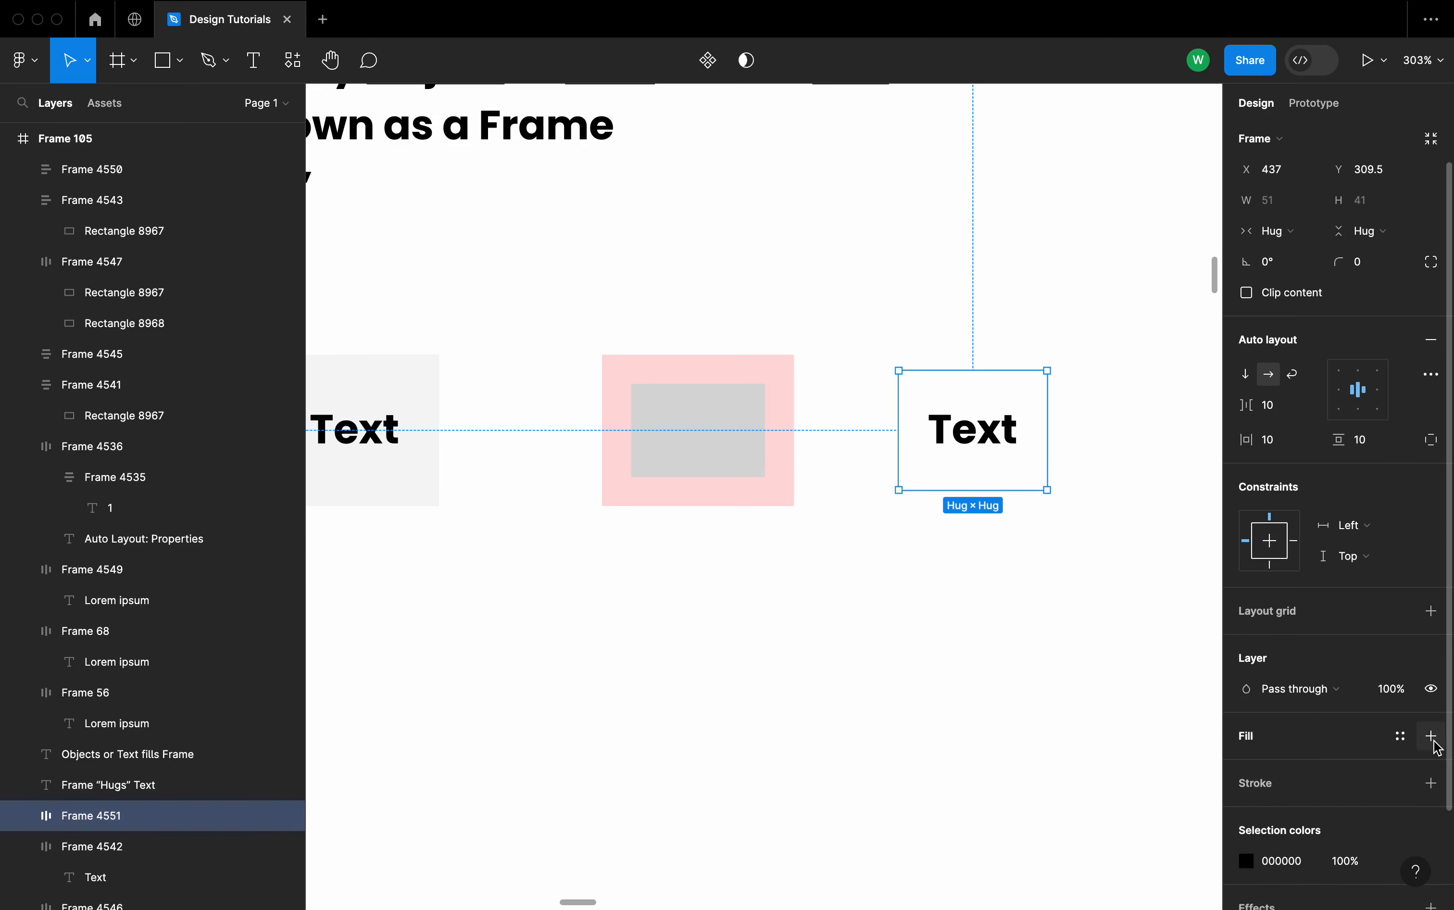
click(1432, 735)
click(1248, 768)
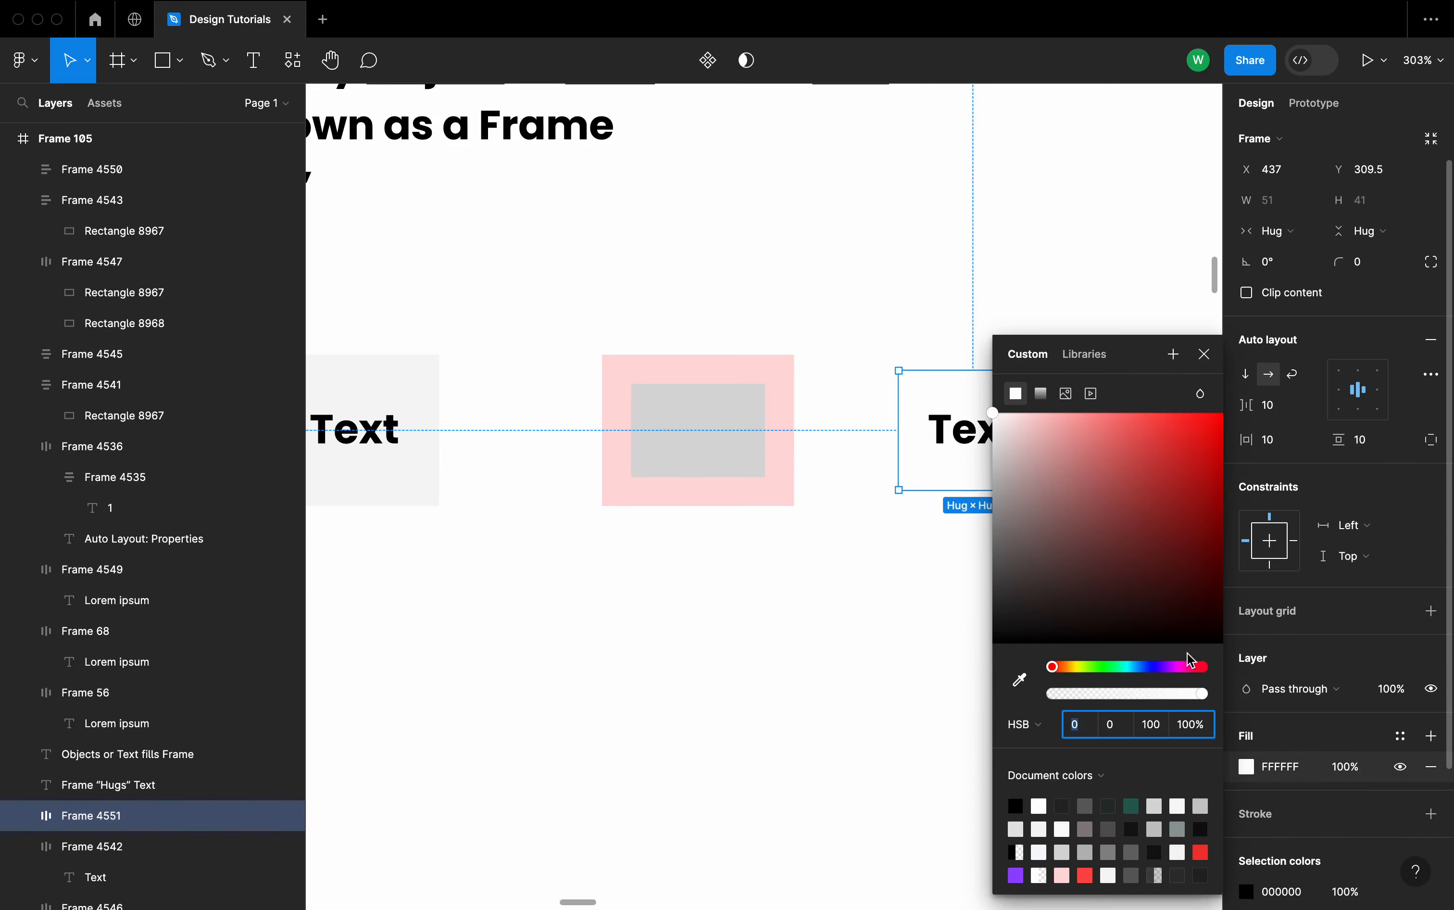
drag(1051, 423, 1014, 417)
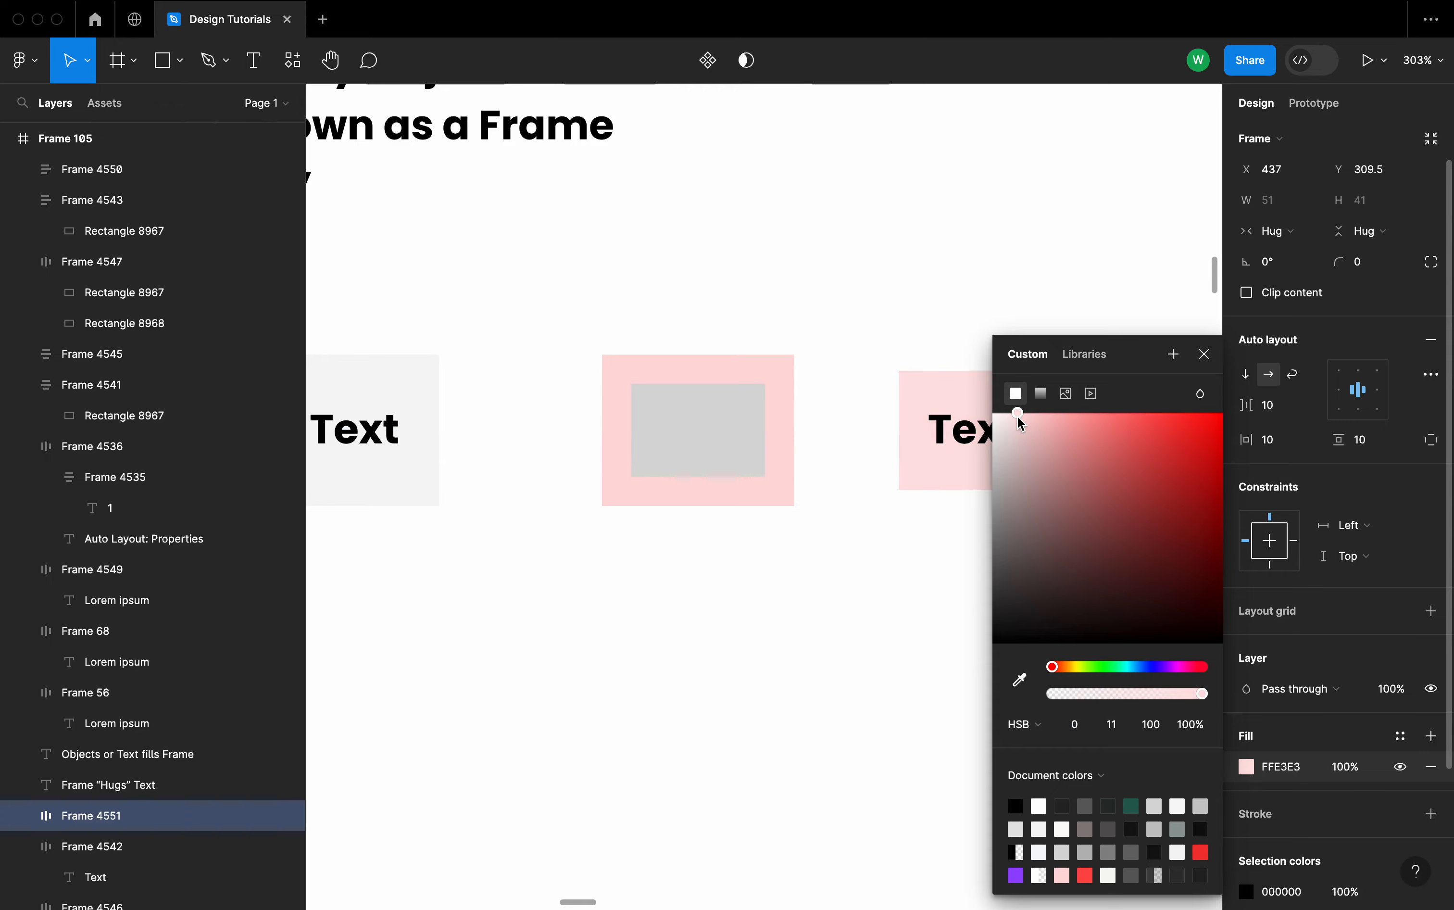
click(861, 590)
- Try several auto layout alignments on the rectangle's frame in the Alignment section, including top and bottom positions, and return it to center
scroll(861, 589, down, 5)
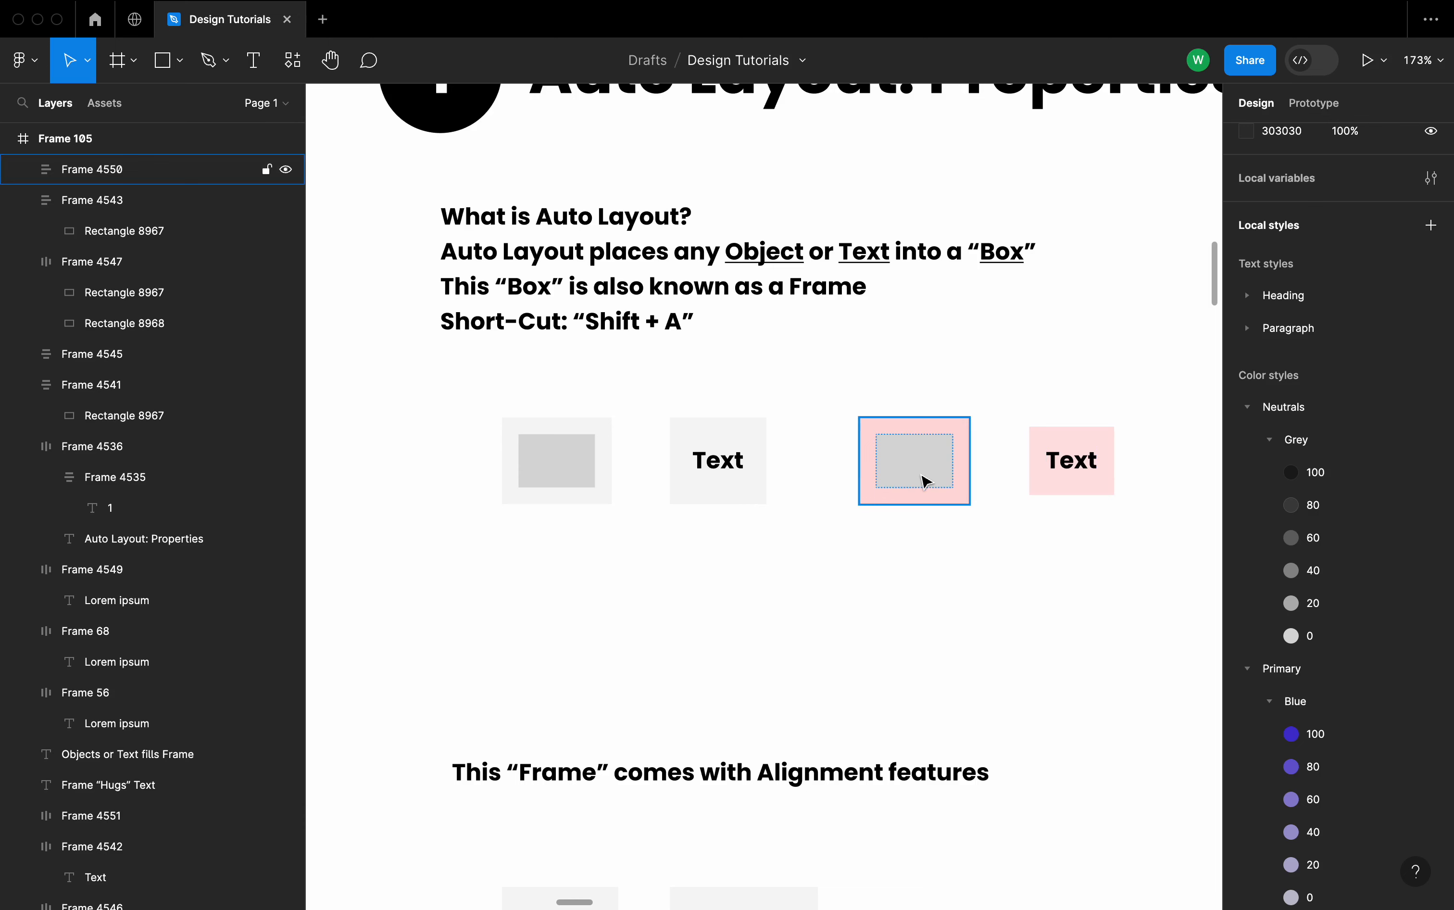
scroll(926, 481, down, 5)
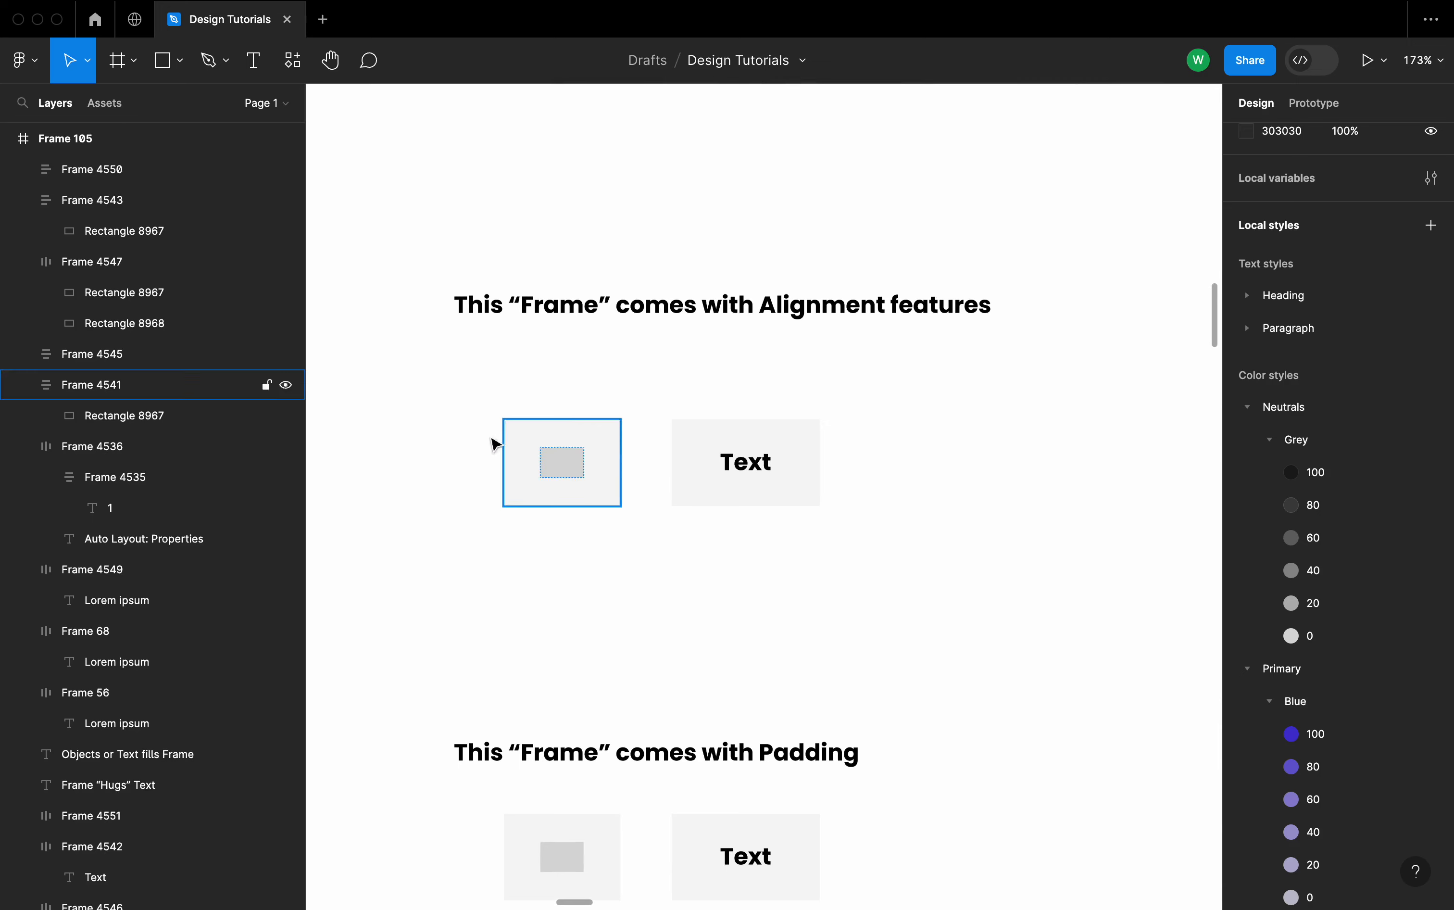
scroll(427, 453, up, 2)
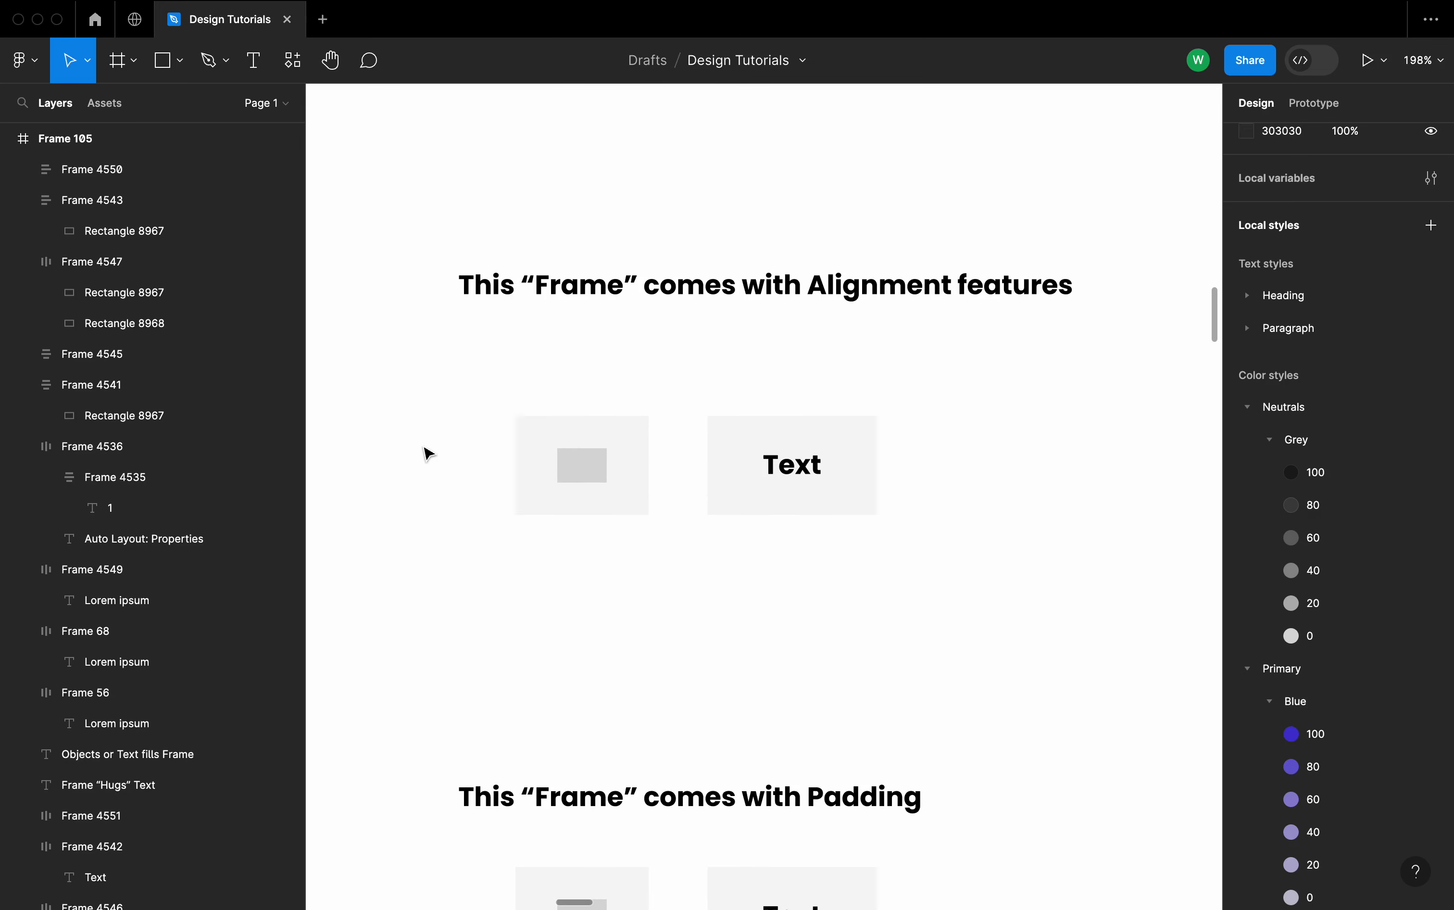
click(627, 445)
scroll(619, 439, up, 5)
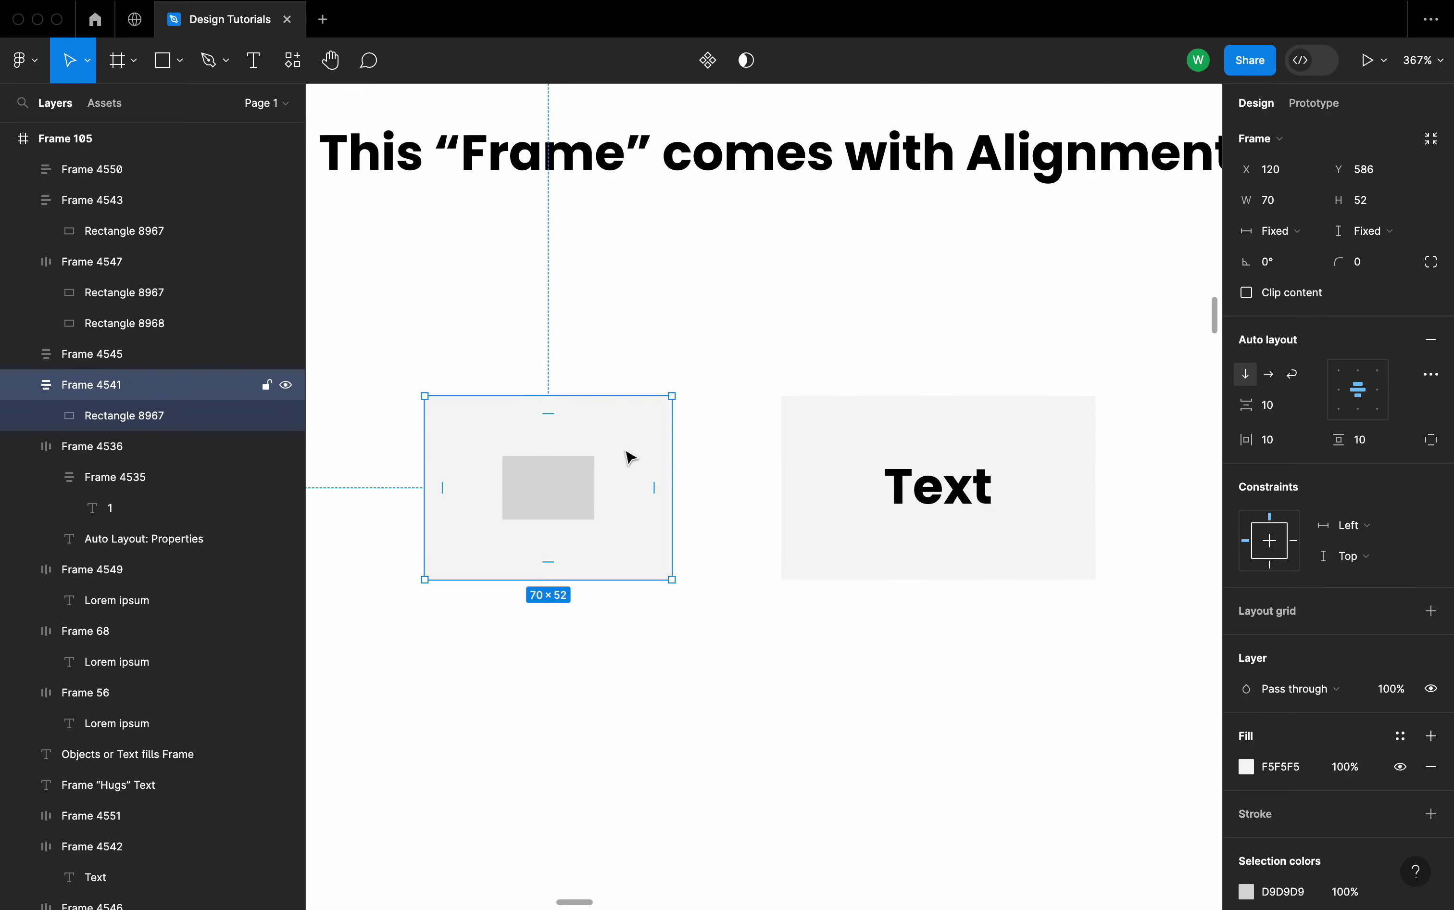
click(1344, 374)
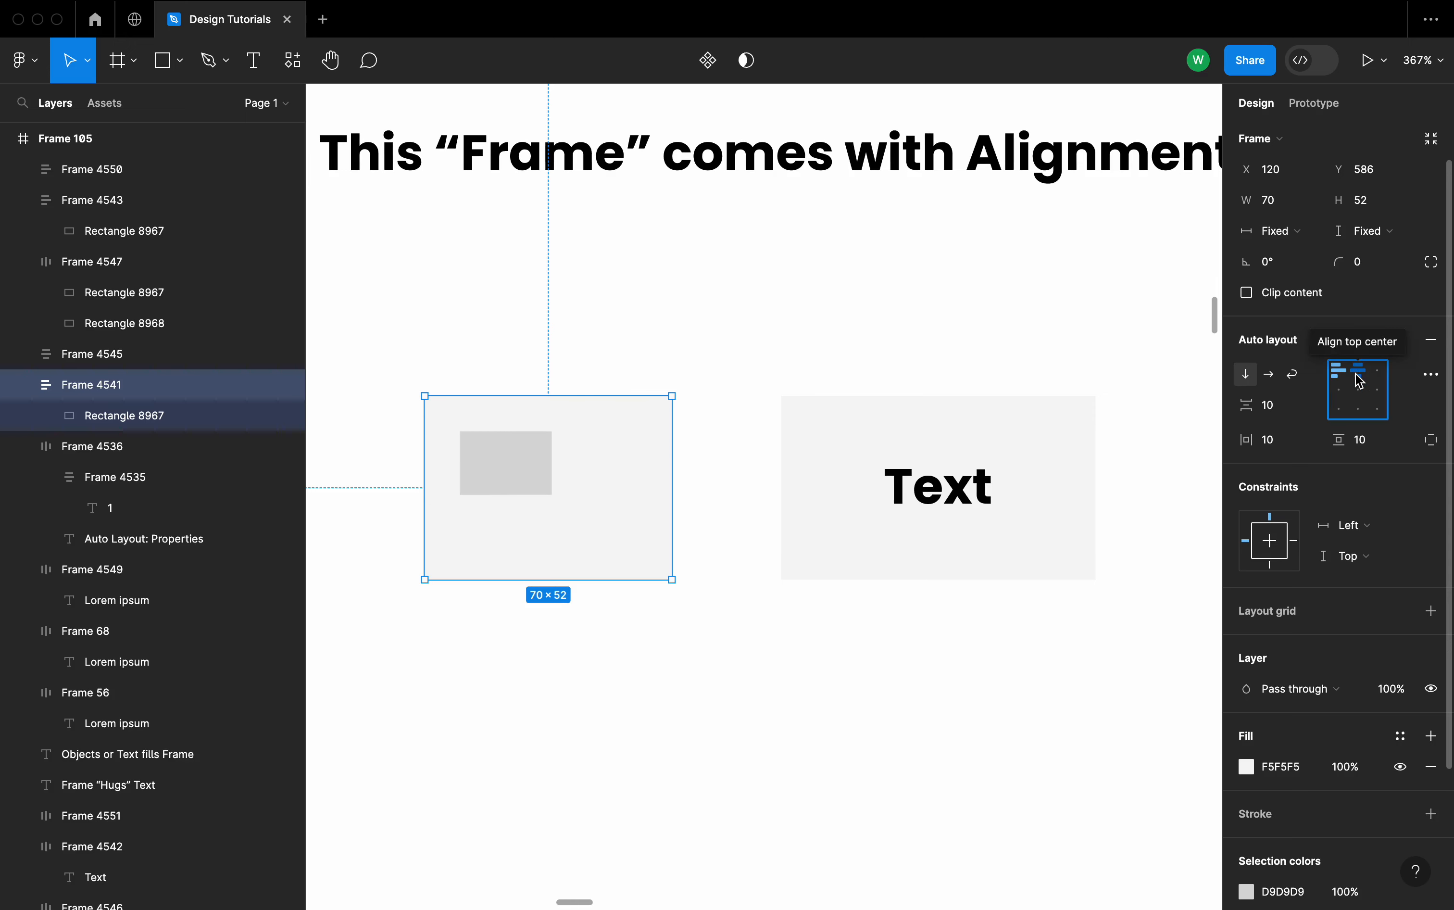
click(1356, 373)
click(1379, 370)
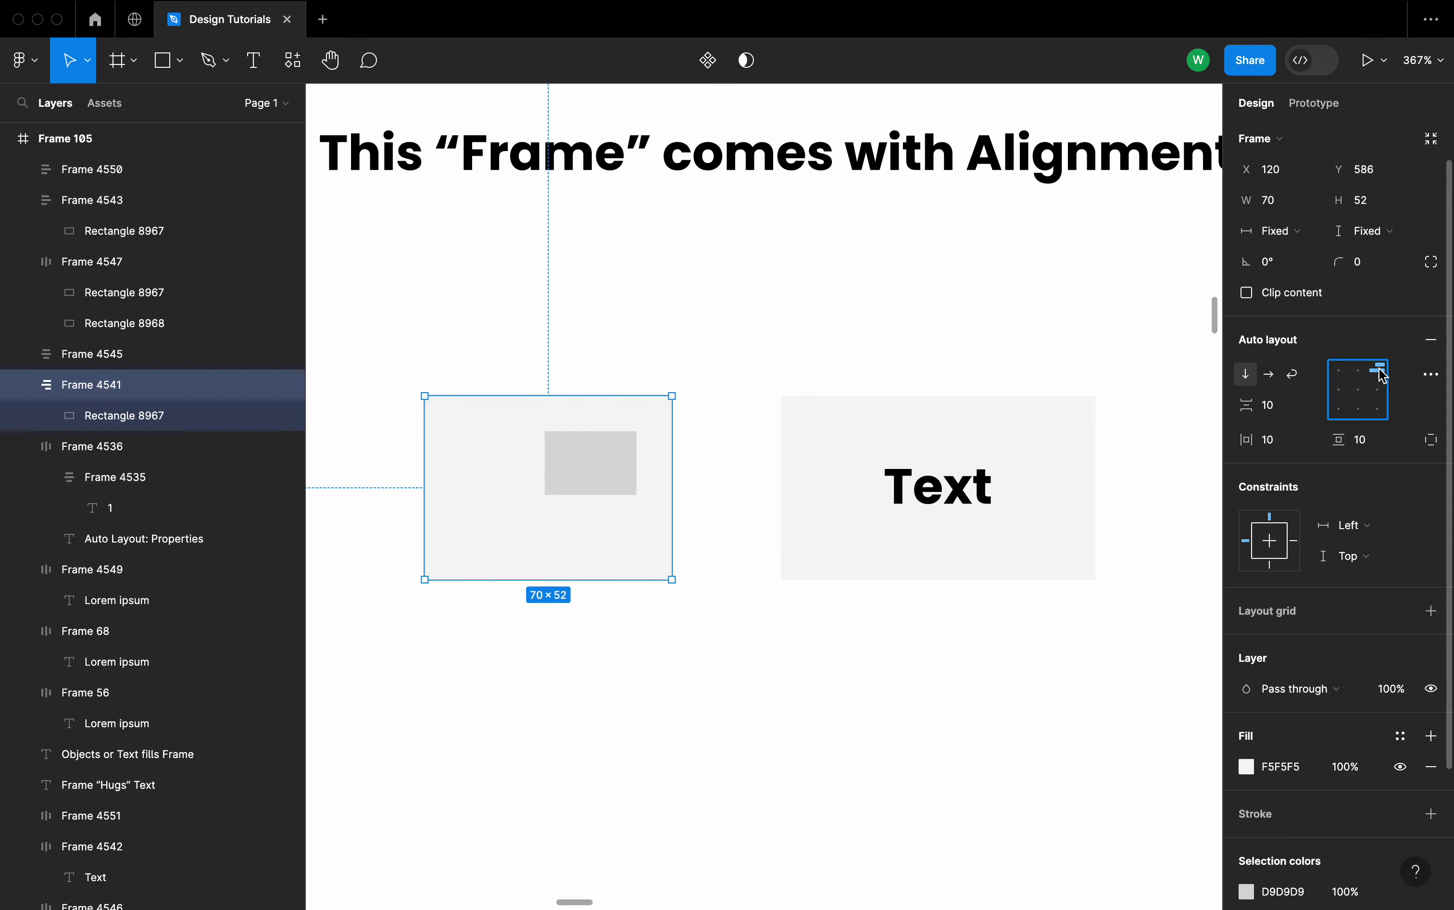
click(1358, 391)
click(1358, 415)
click(1377, 412)
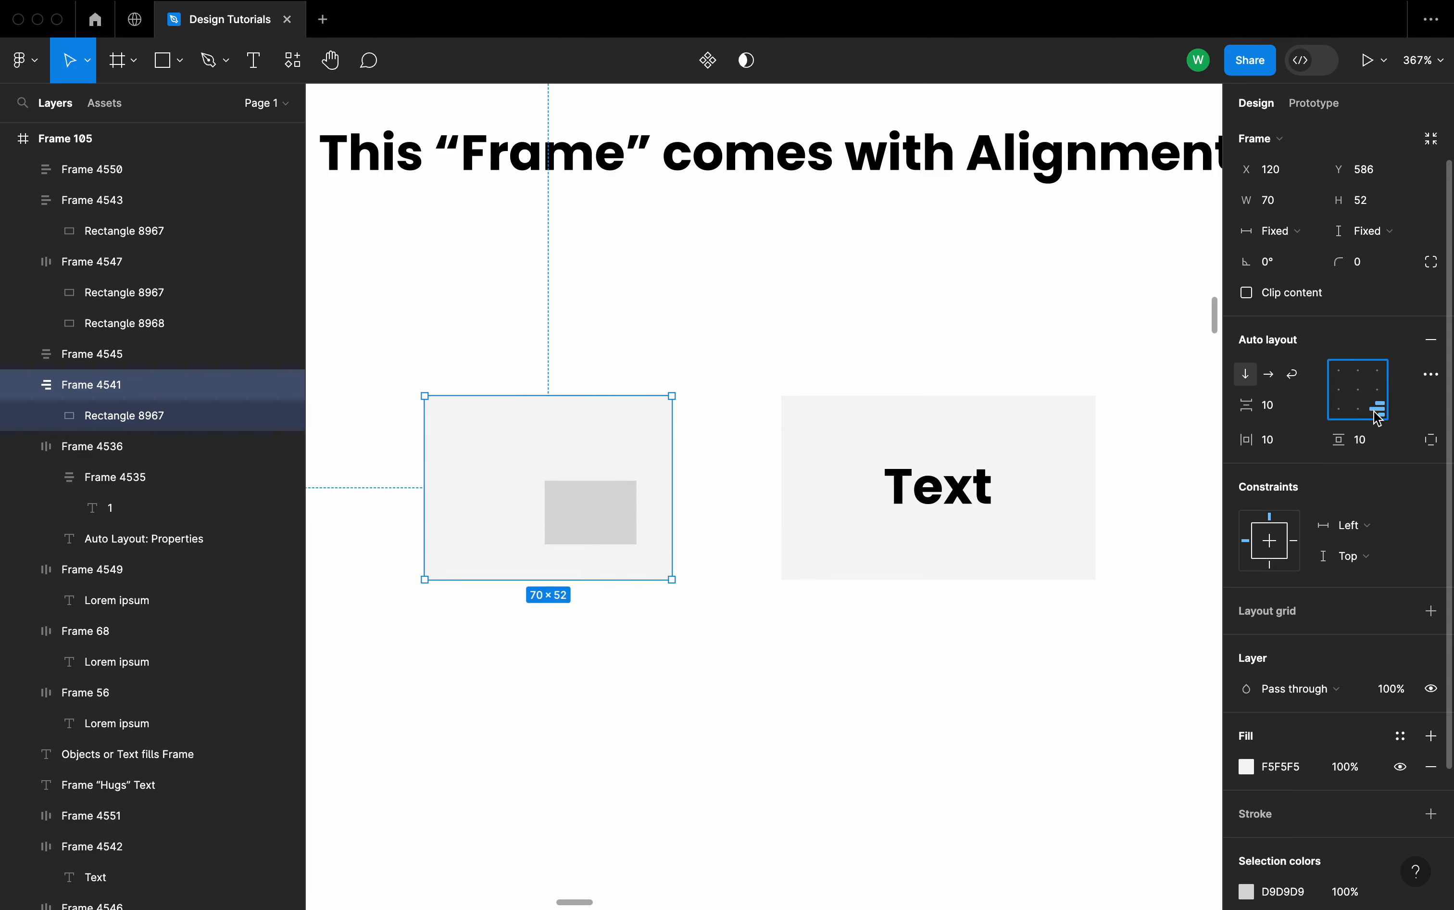
click(1364, 394)
- Try left, top center and right alignment on the Text frame in the Alignment section, and return it to center
click(964, 432)
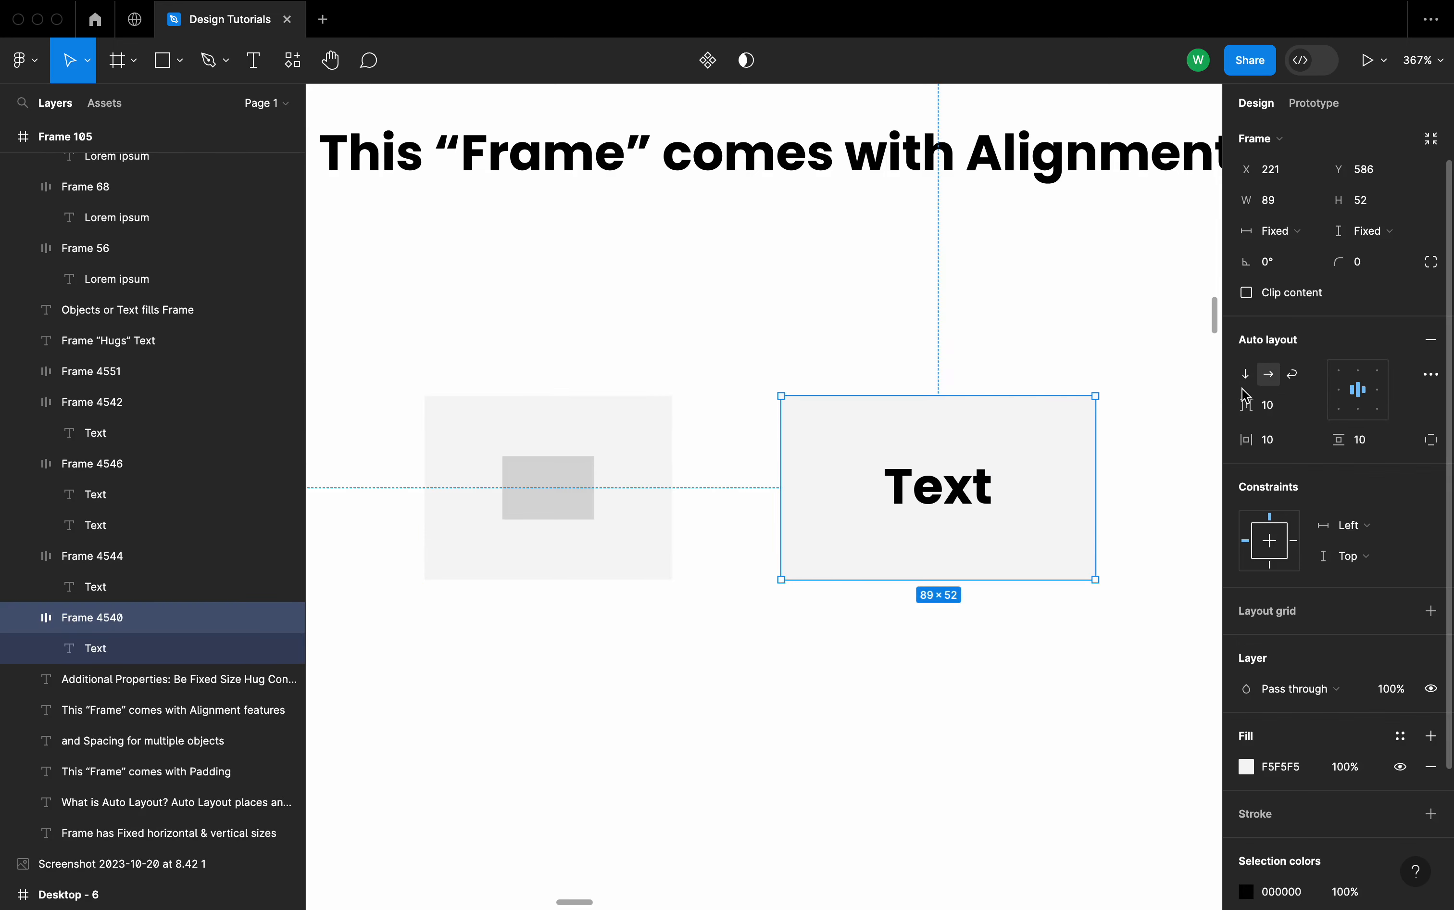
click(1345, 394)
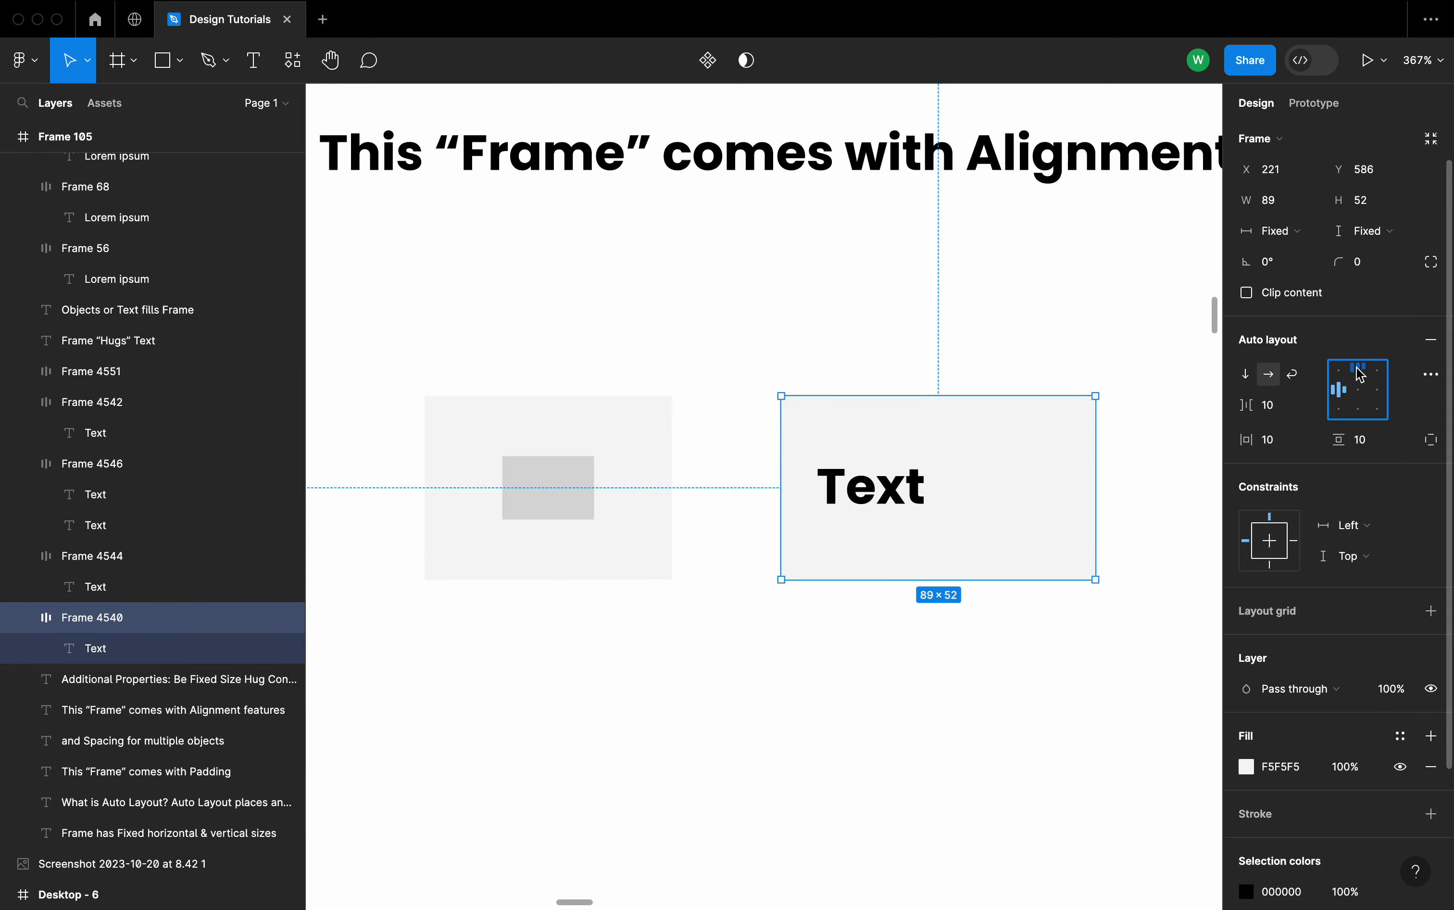
click(1357, 374)
click(1378, 396)
click(1358, 391)
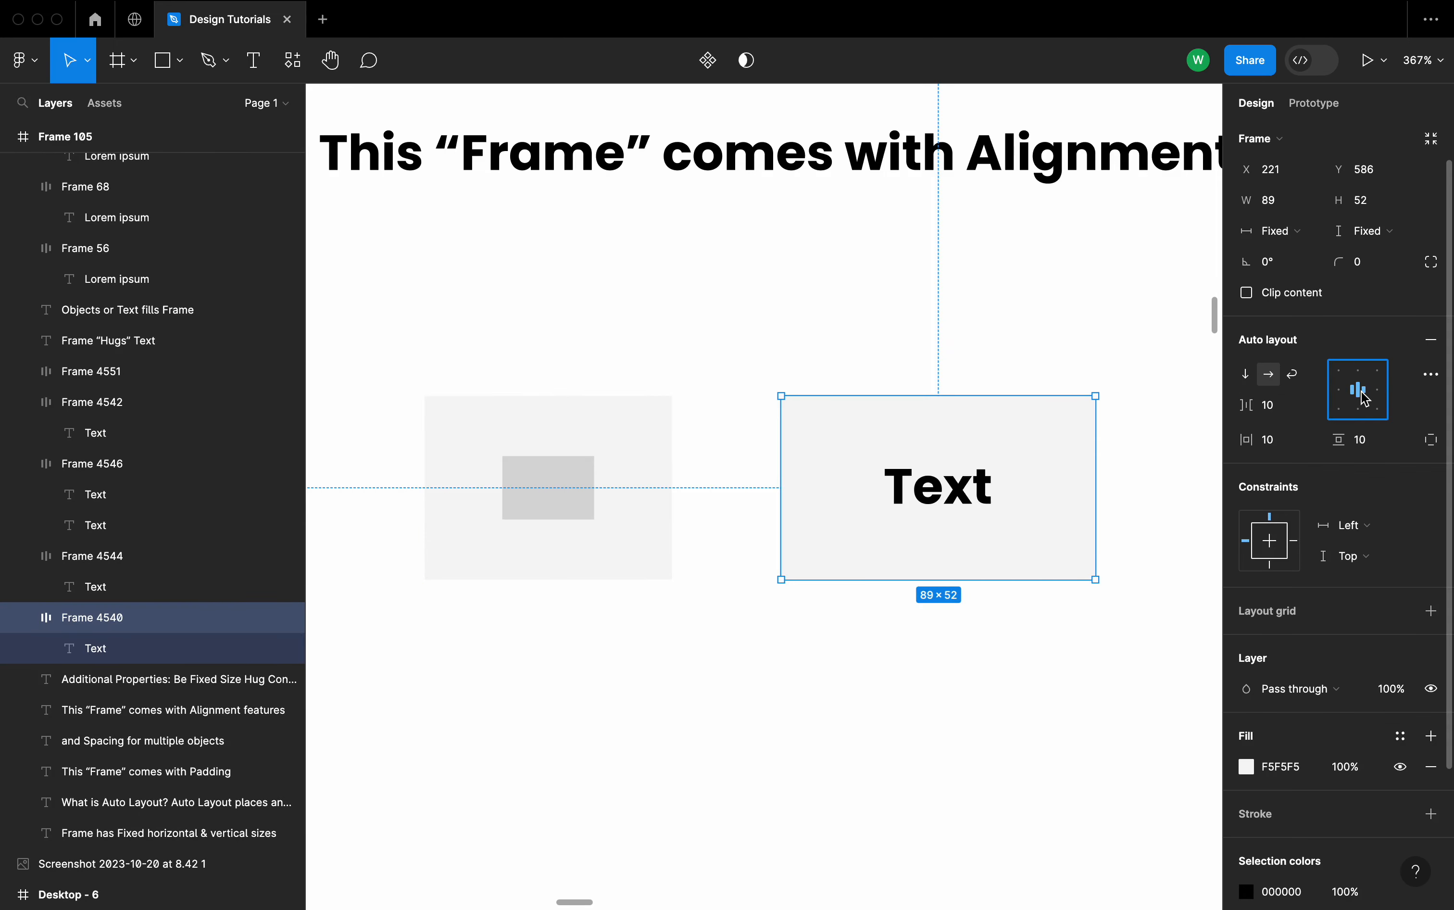
click(870, 263)
- Set the horizontal and vertical padding of the grey rectangle's frame in the Padding section to 10
scroll(870, 263, down, 5)
scroll(868, 260, down, 5)
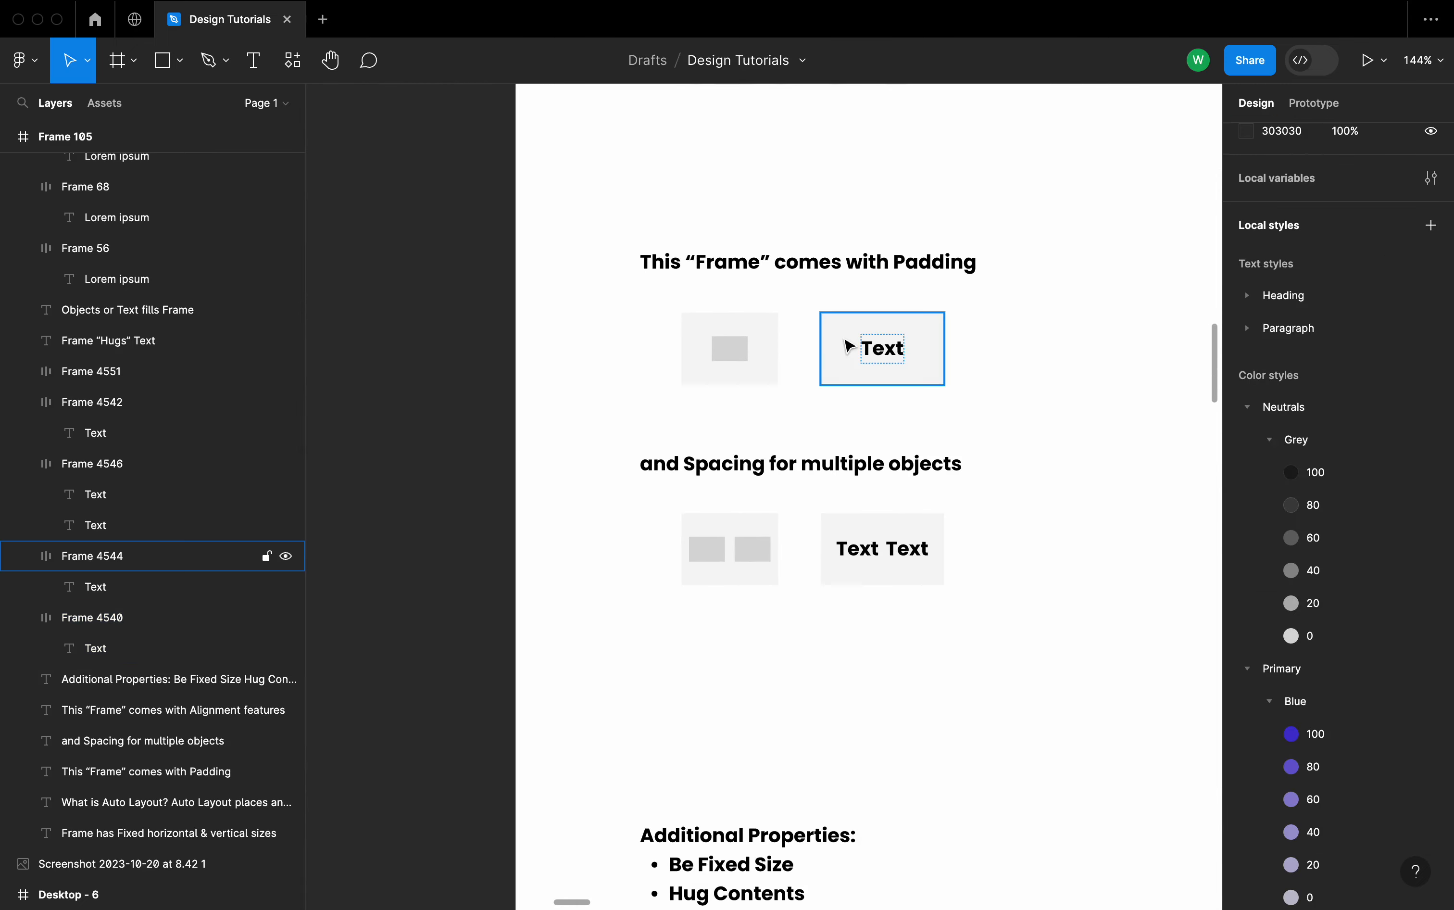
scroll(838, 342, up, 5)
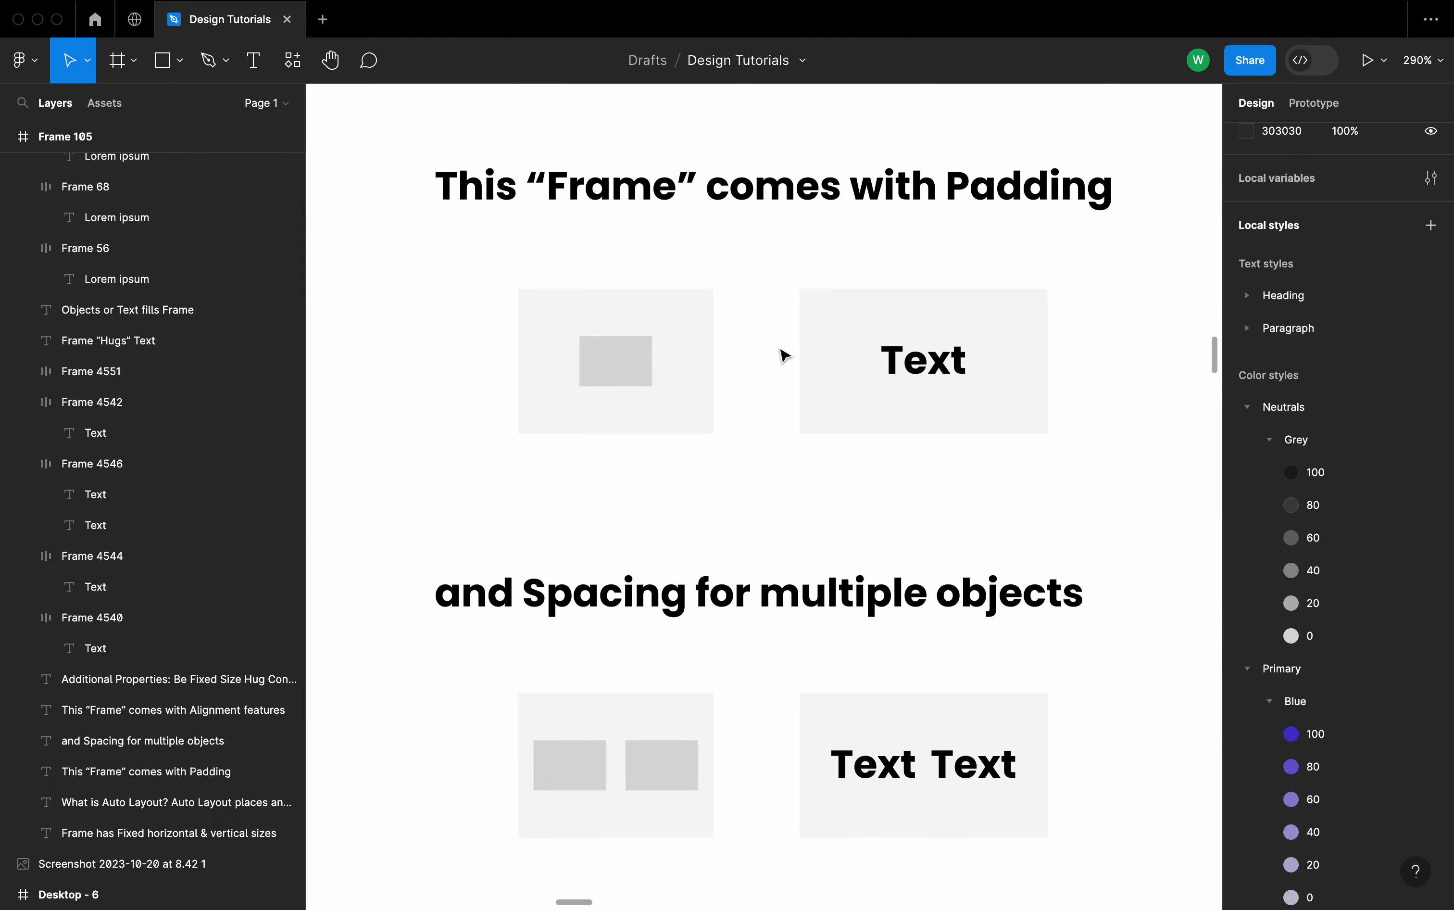
click(672, 348)
scroll(673, 349, up, 5)
scroll(671, 350, up, 3)
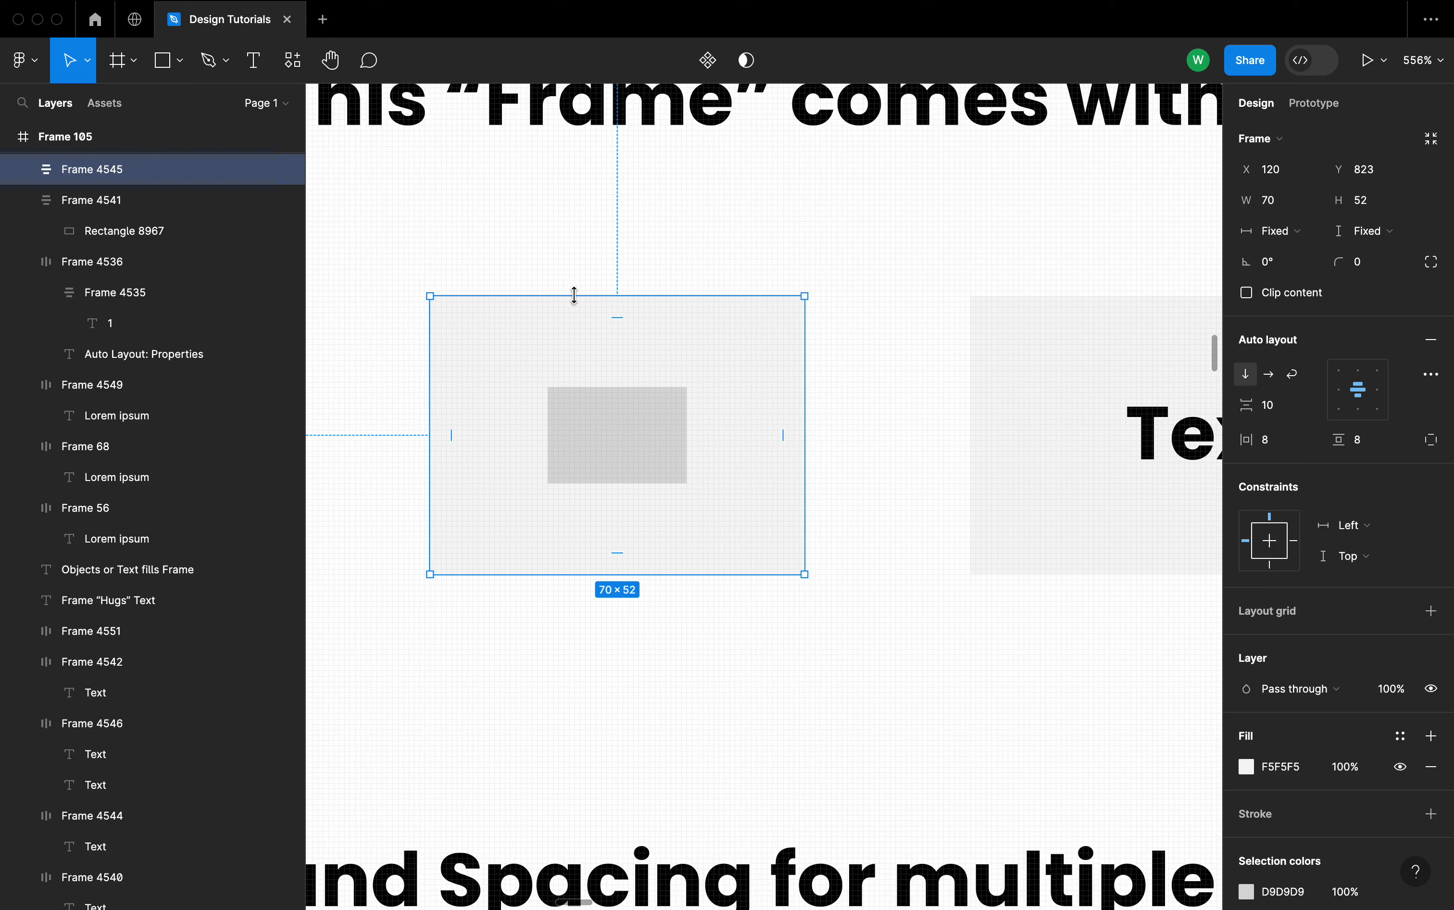
click(740, 328)
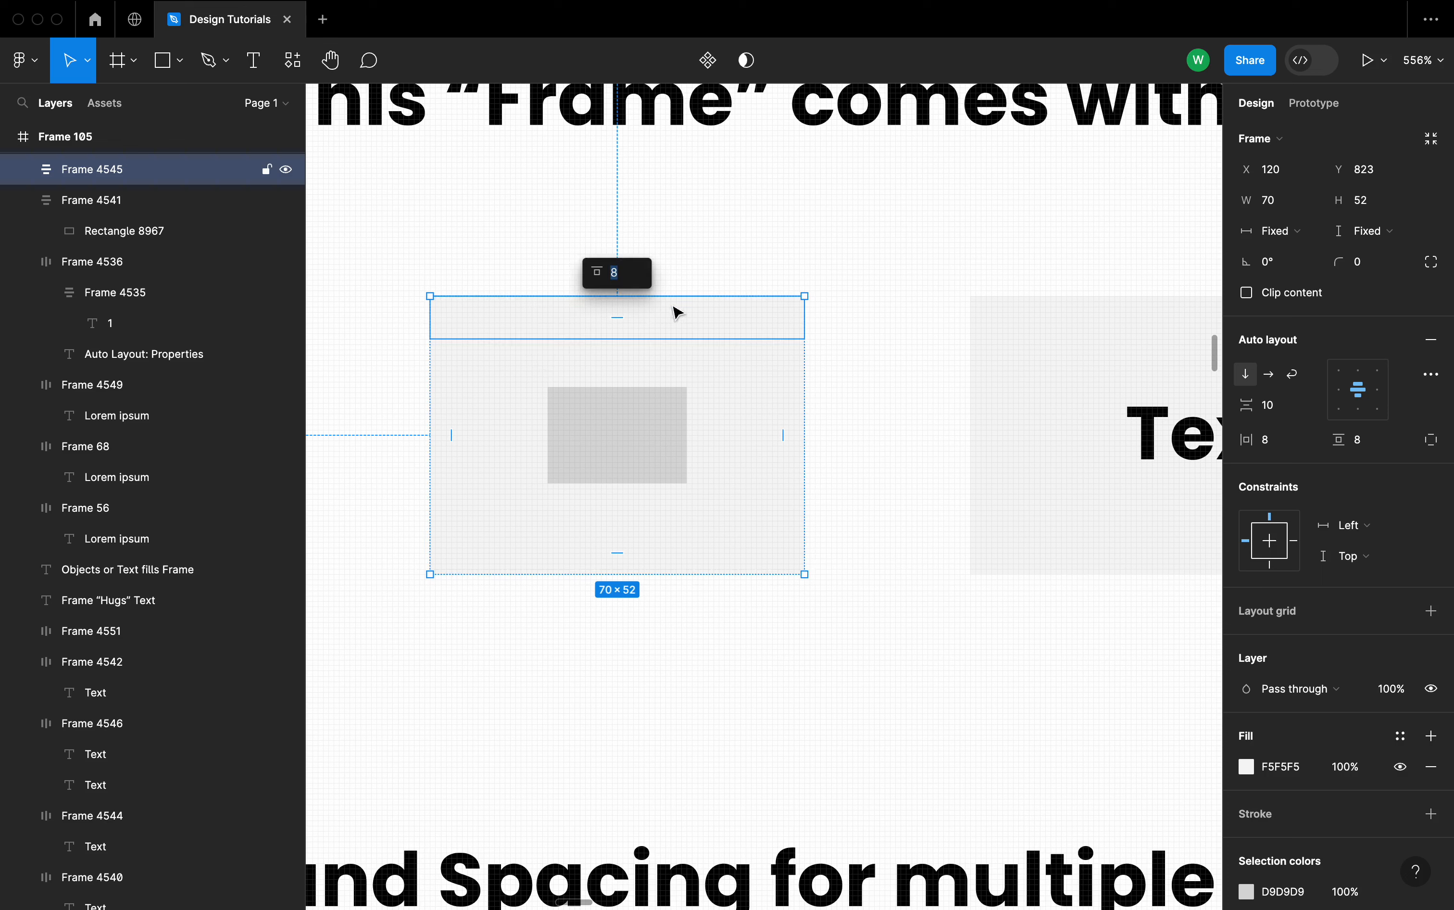
click(725, 386)
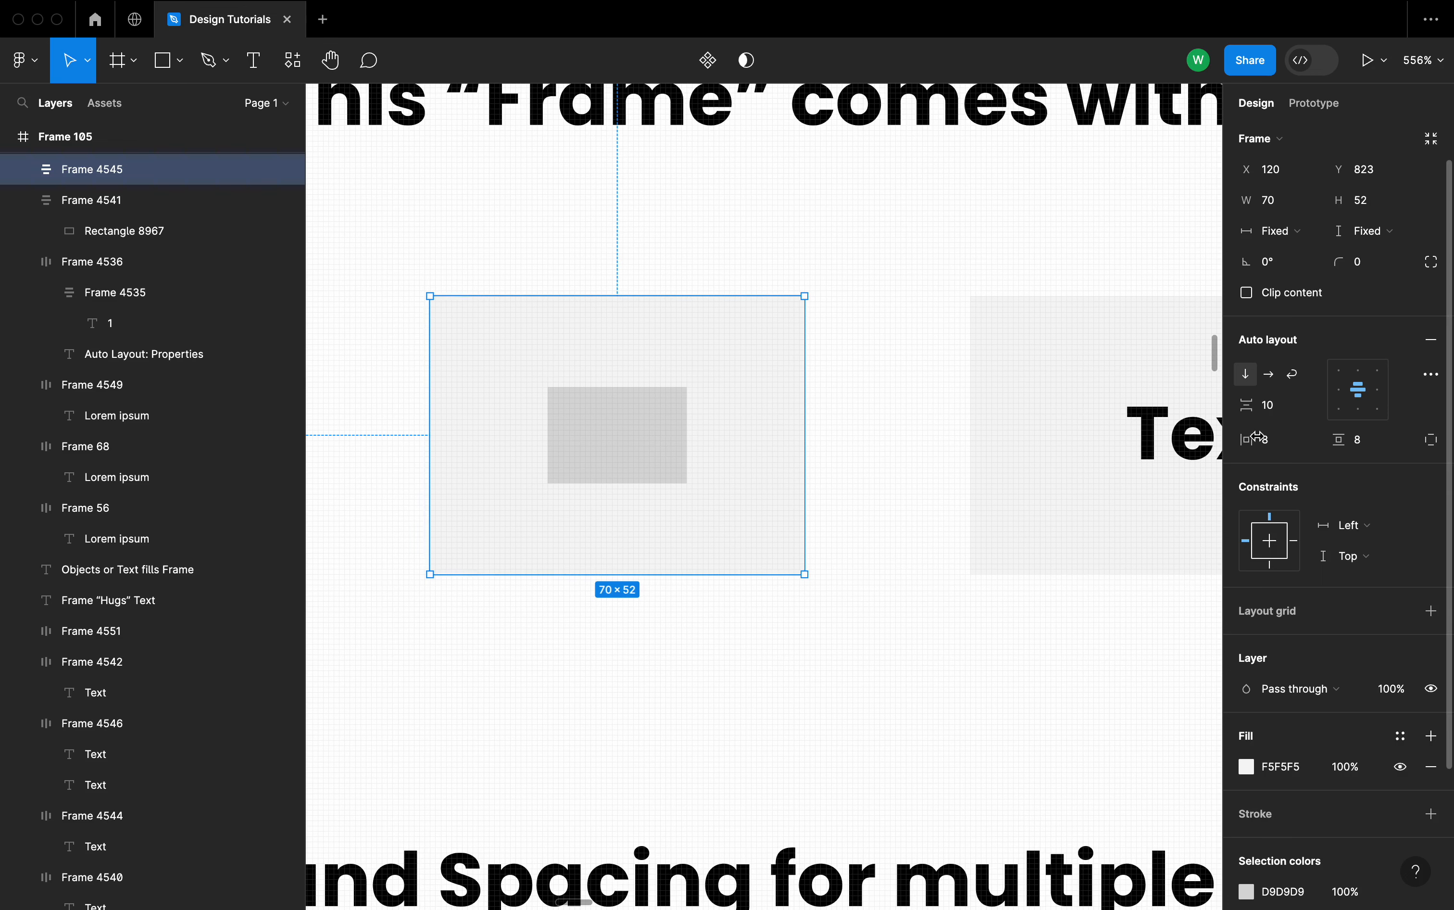
click(1282, 444)
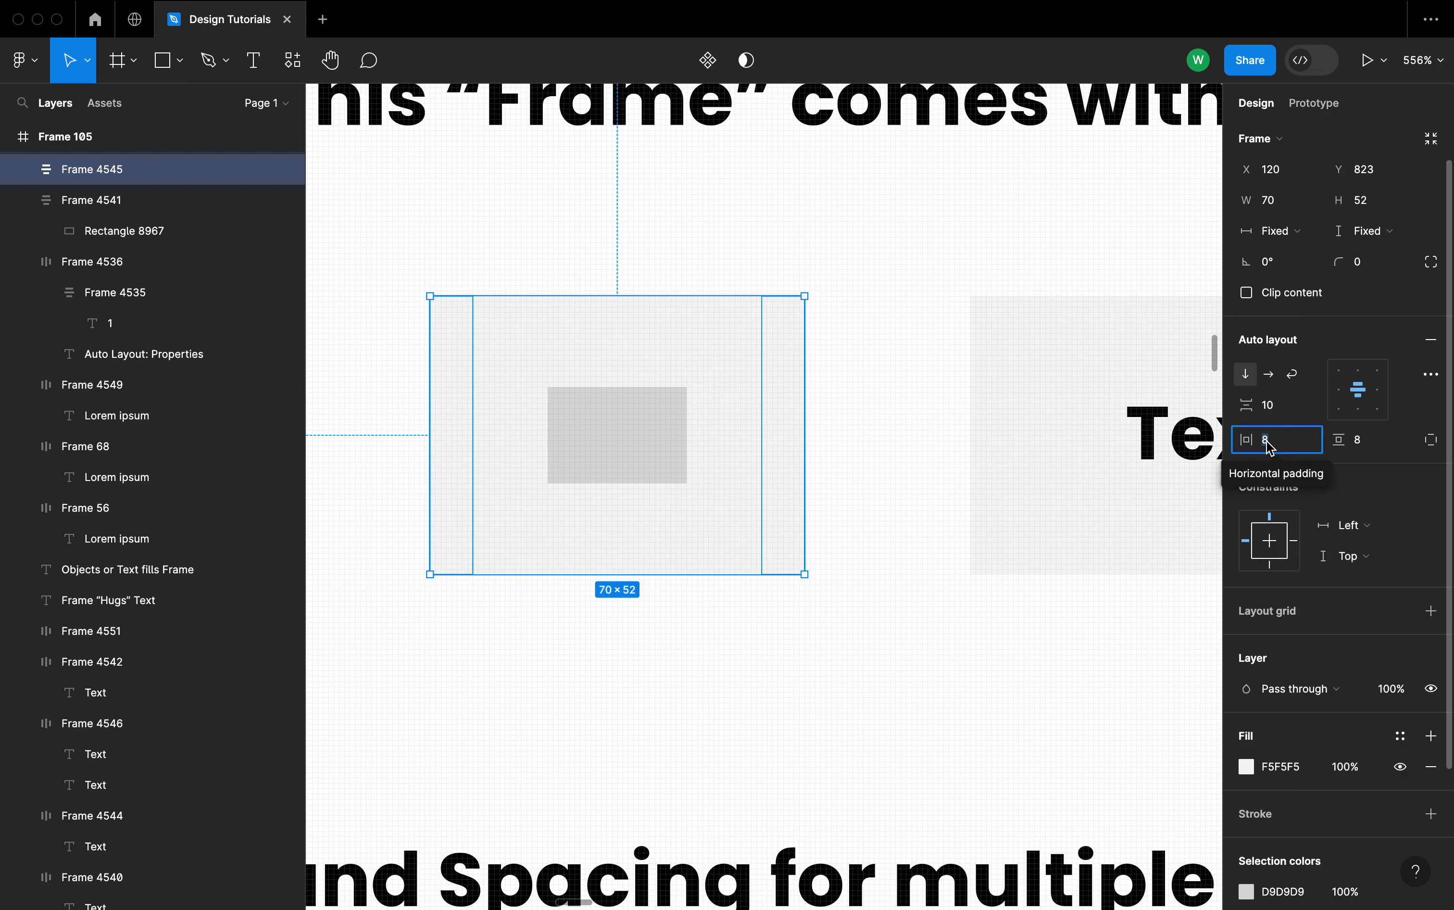
text(10)
key(Return)
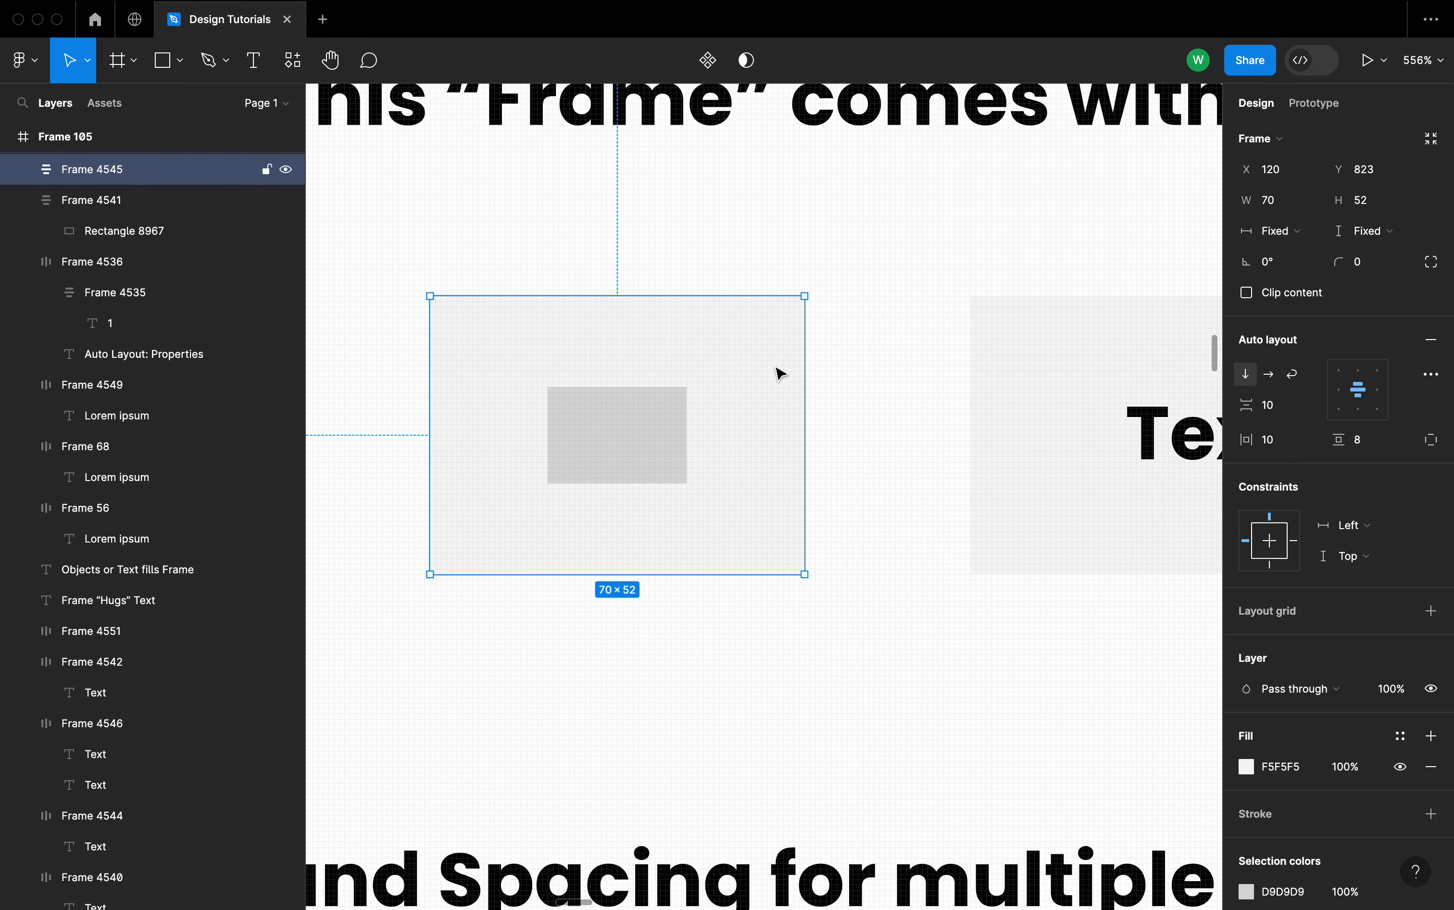
click(1367, 449)
text(10)
key(Return)
- Adjust the padding of the Text frame in the Padding section to 10 horizontal and 6 vertical
scroll(926, 481, right, 5)
click(924, 462)
drag(1254, 440, 1346, 440)
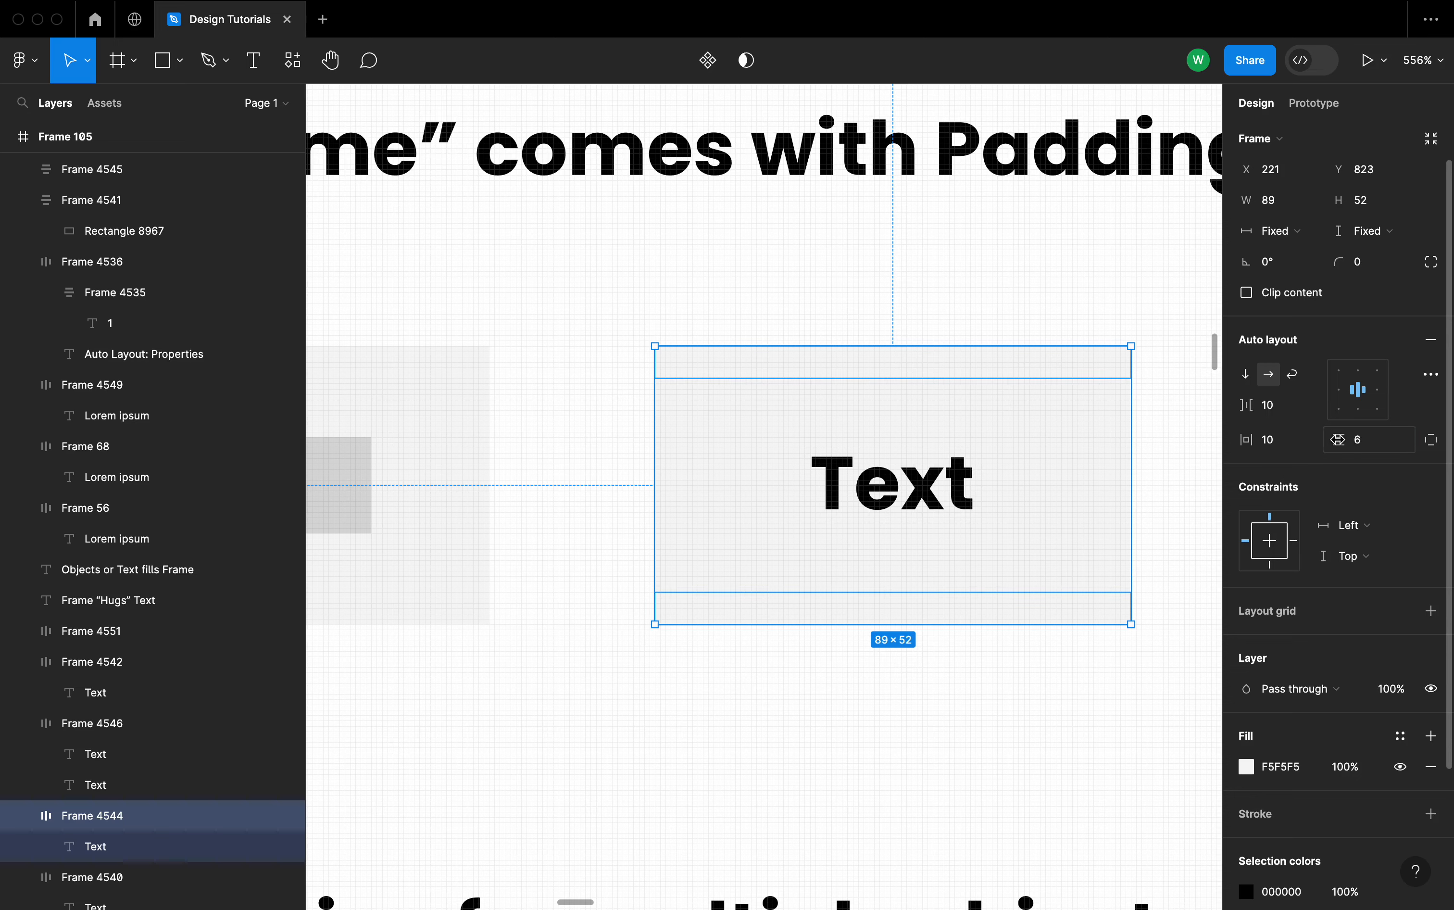
click(607, 427)
- Inspect the frame holding two Text objects in the Spacing section and each of its text objects
scroll(608, 427, down, 5)
scroll(609, 427, down, 5)
scroll(609, 427, left, 1)
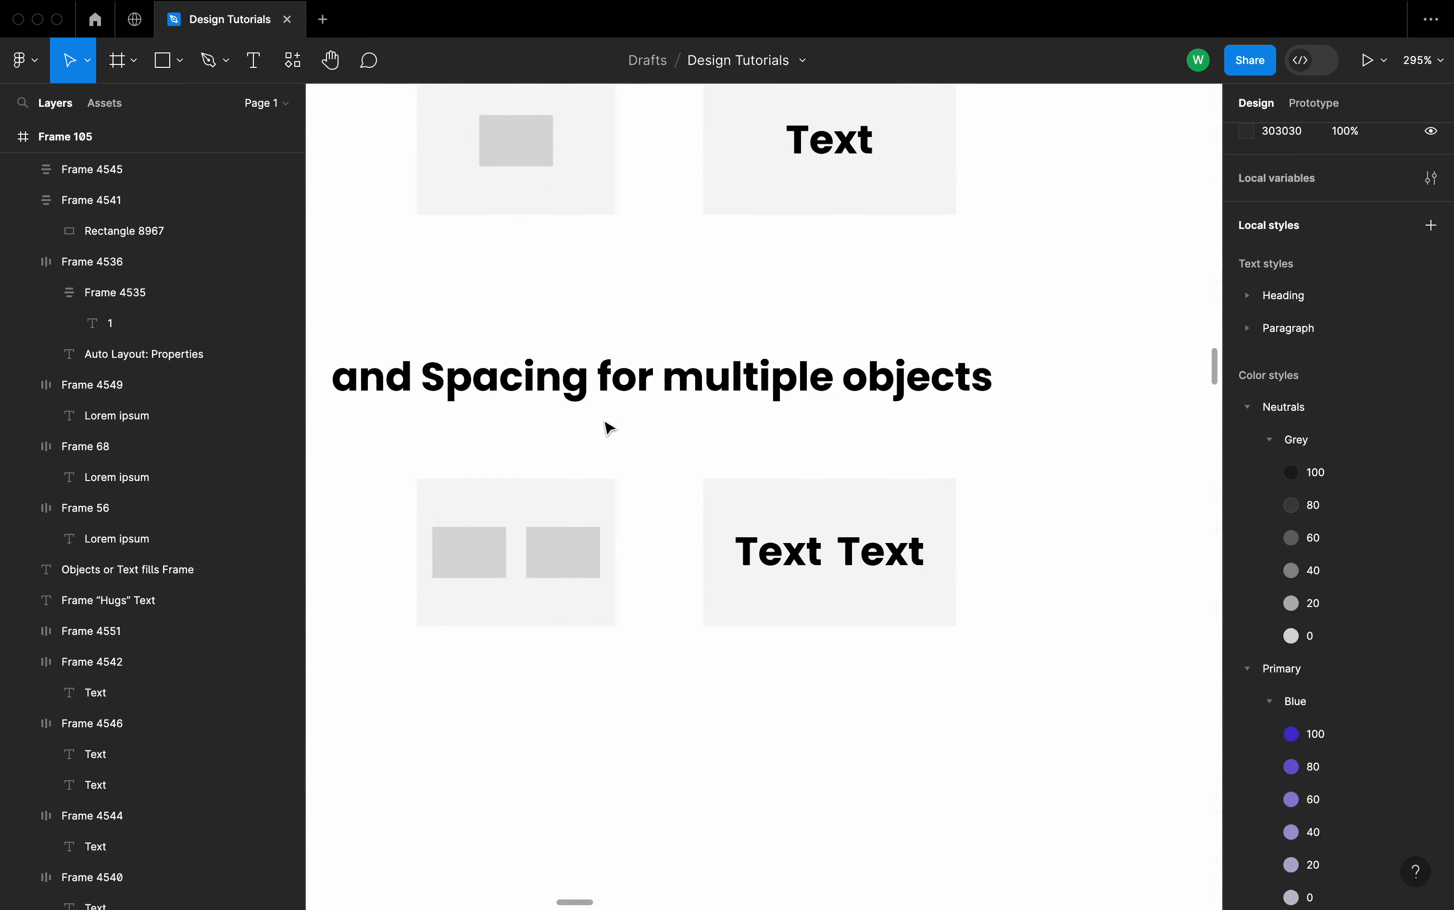
scroll(607, 426, down, 1)
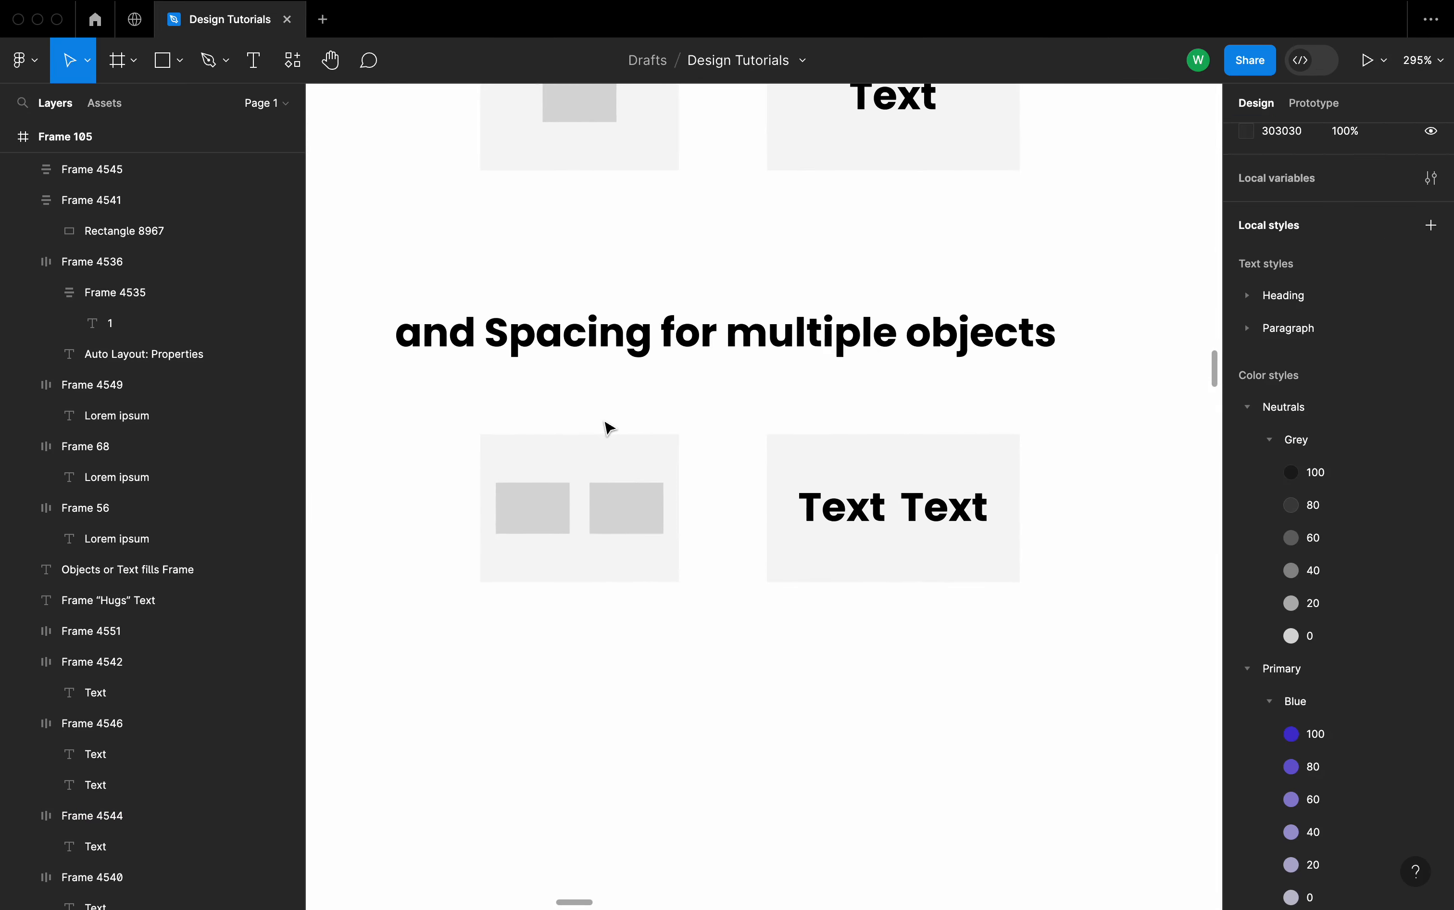
scroll(607, 425, up, 3)
click(976, 544)
click(975, 545)
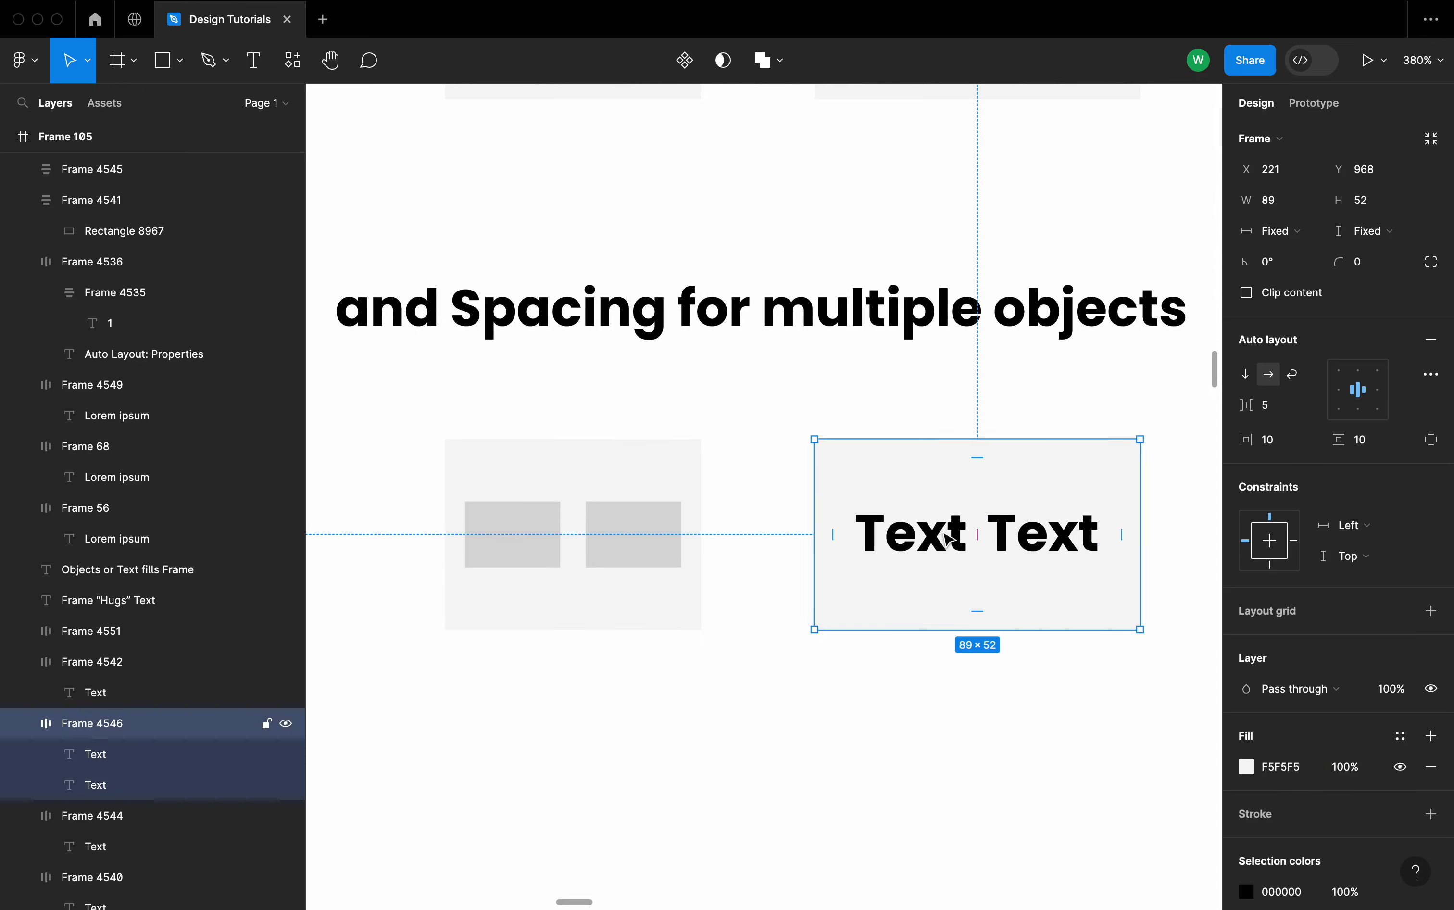
click(1031, 541)
click(911, 536)
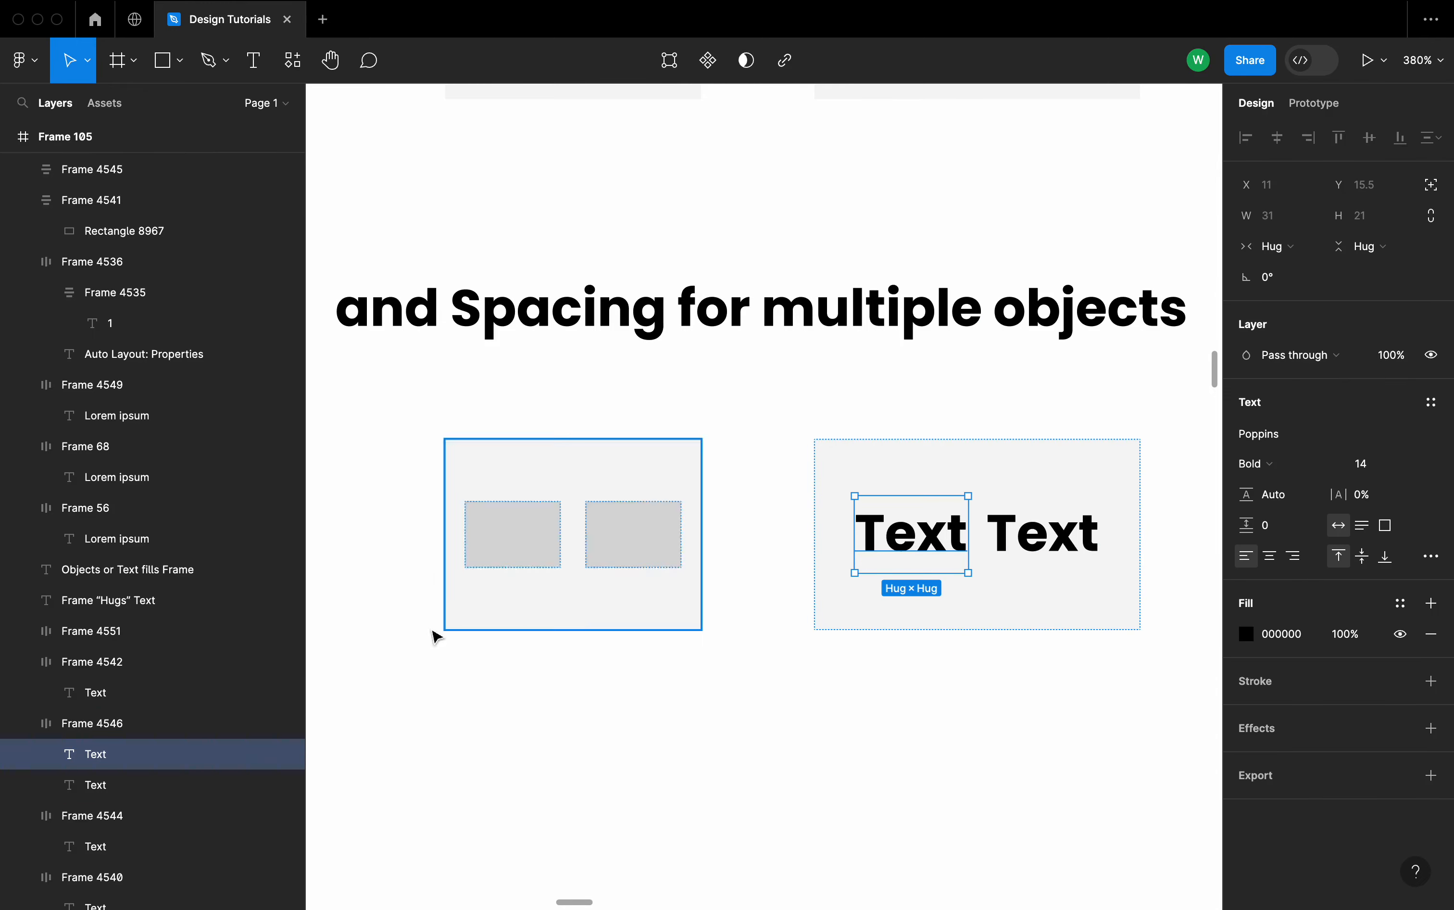
- Locate Frame 4546 in the layer list and select its first Text layer
scroll(183, 694, down, 3)
scroll(183, 694, down, 5)
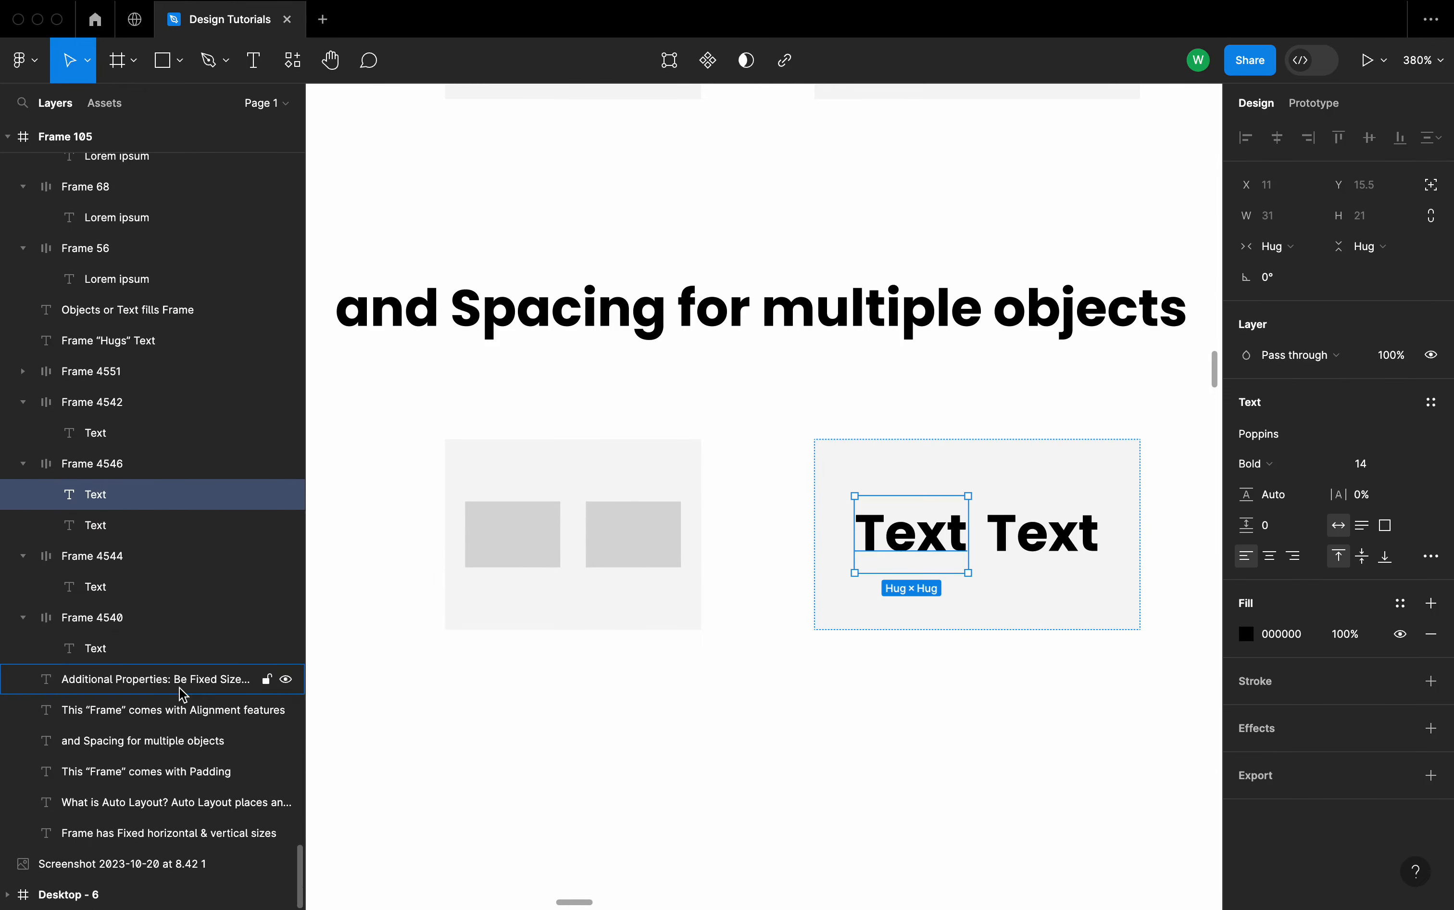
click(114, 474)
click(103, 494)
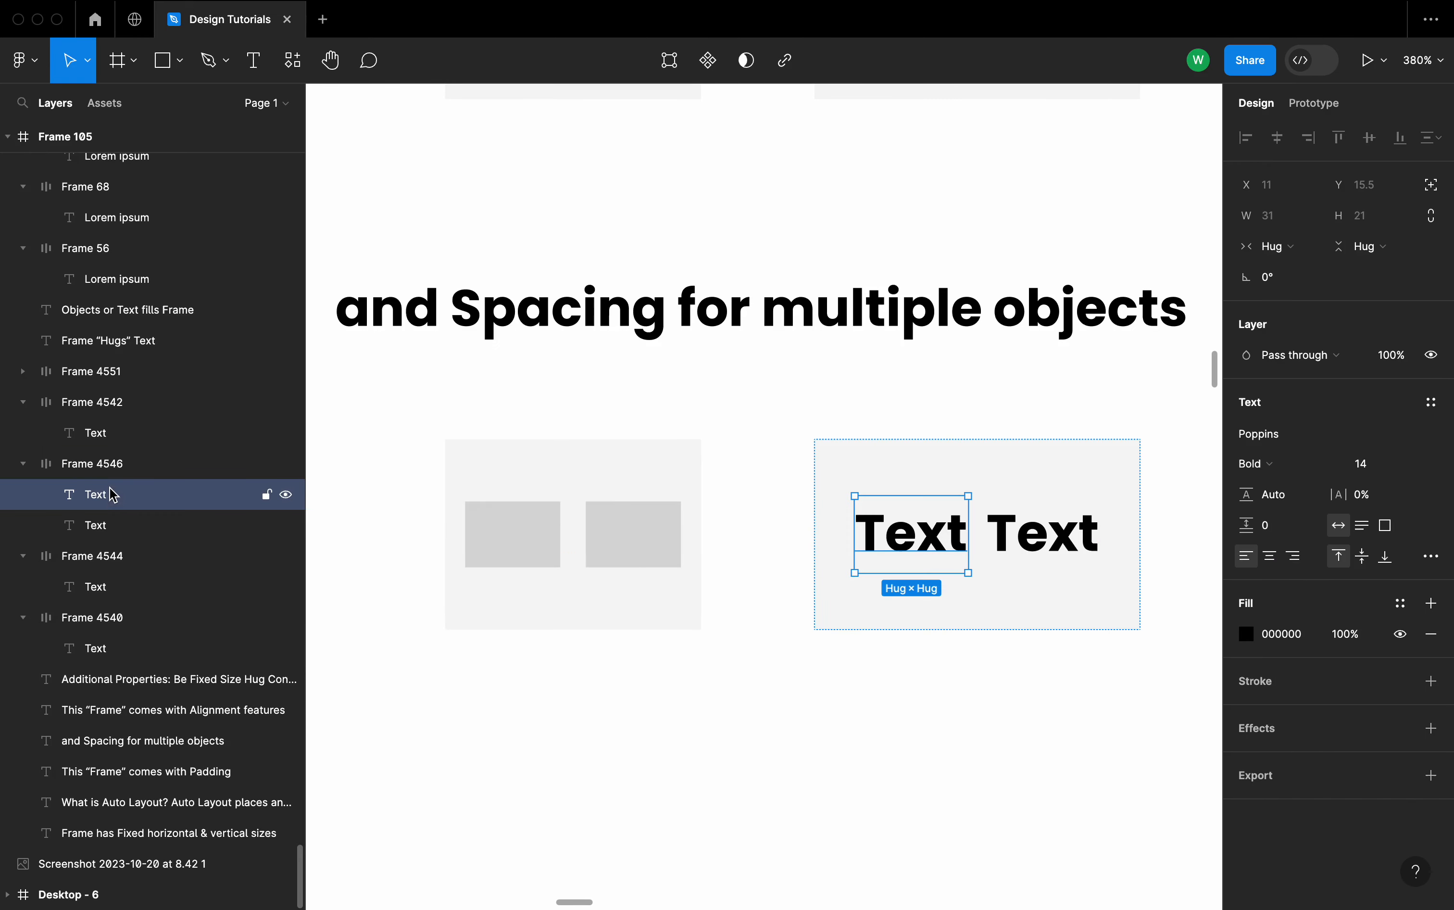
- Widen the horizontal gap between the two Text objects in Frame 4546, and check the auto layout settings of the neighbouring two-rectangle frame
click(106, 521)
click(112, 502)
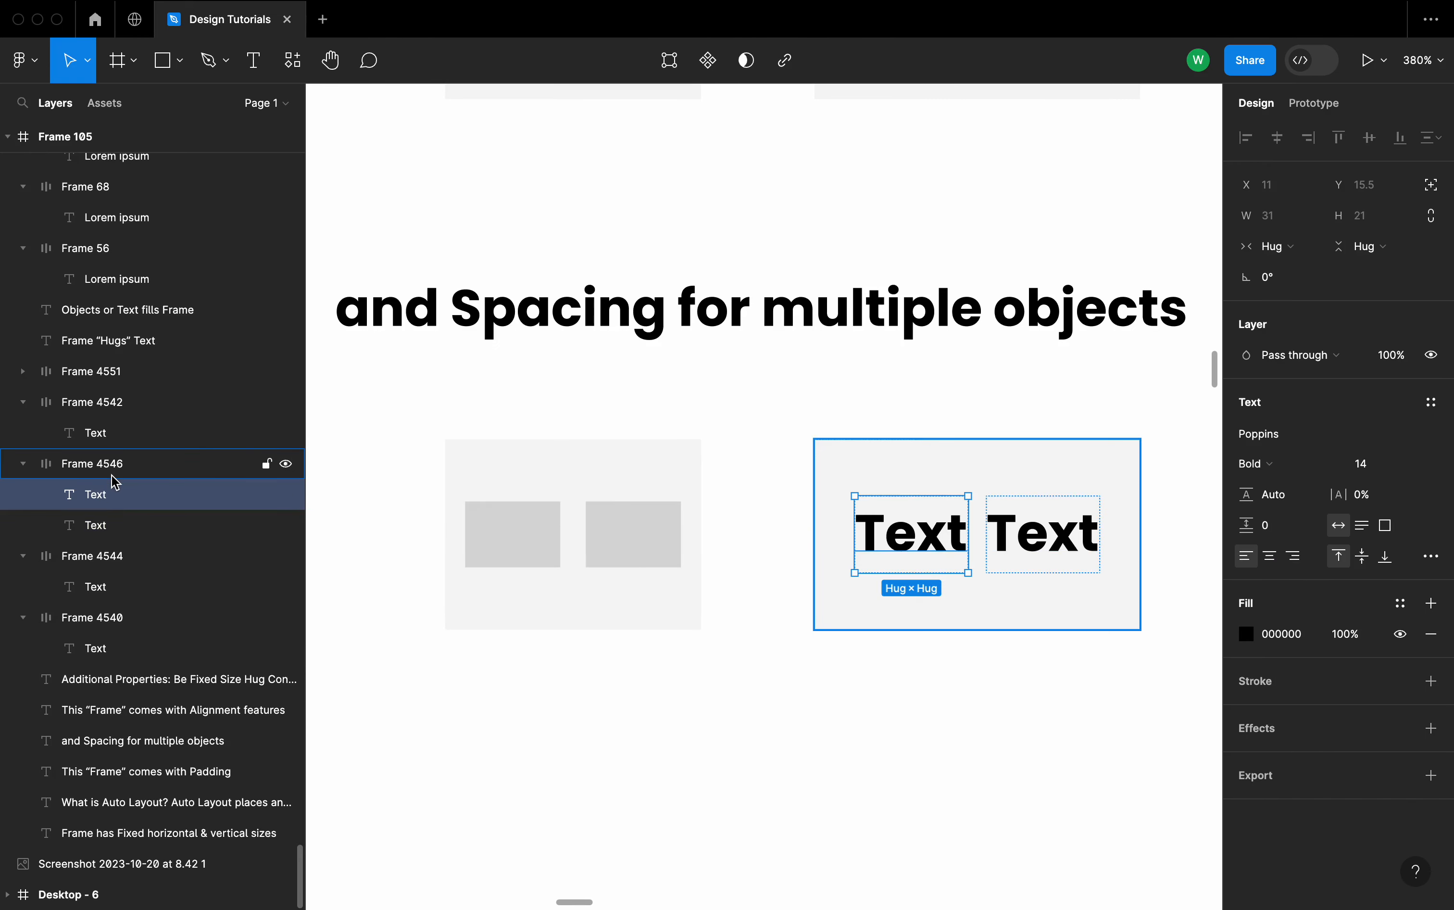
click(114, 475)
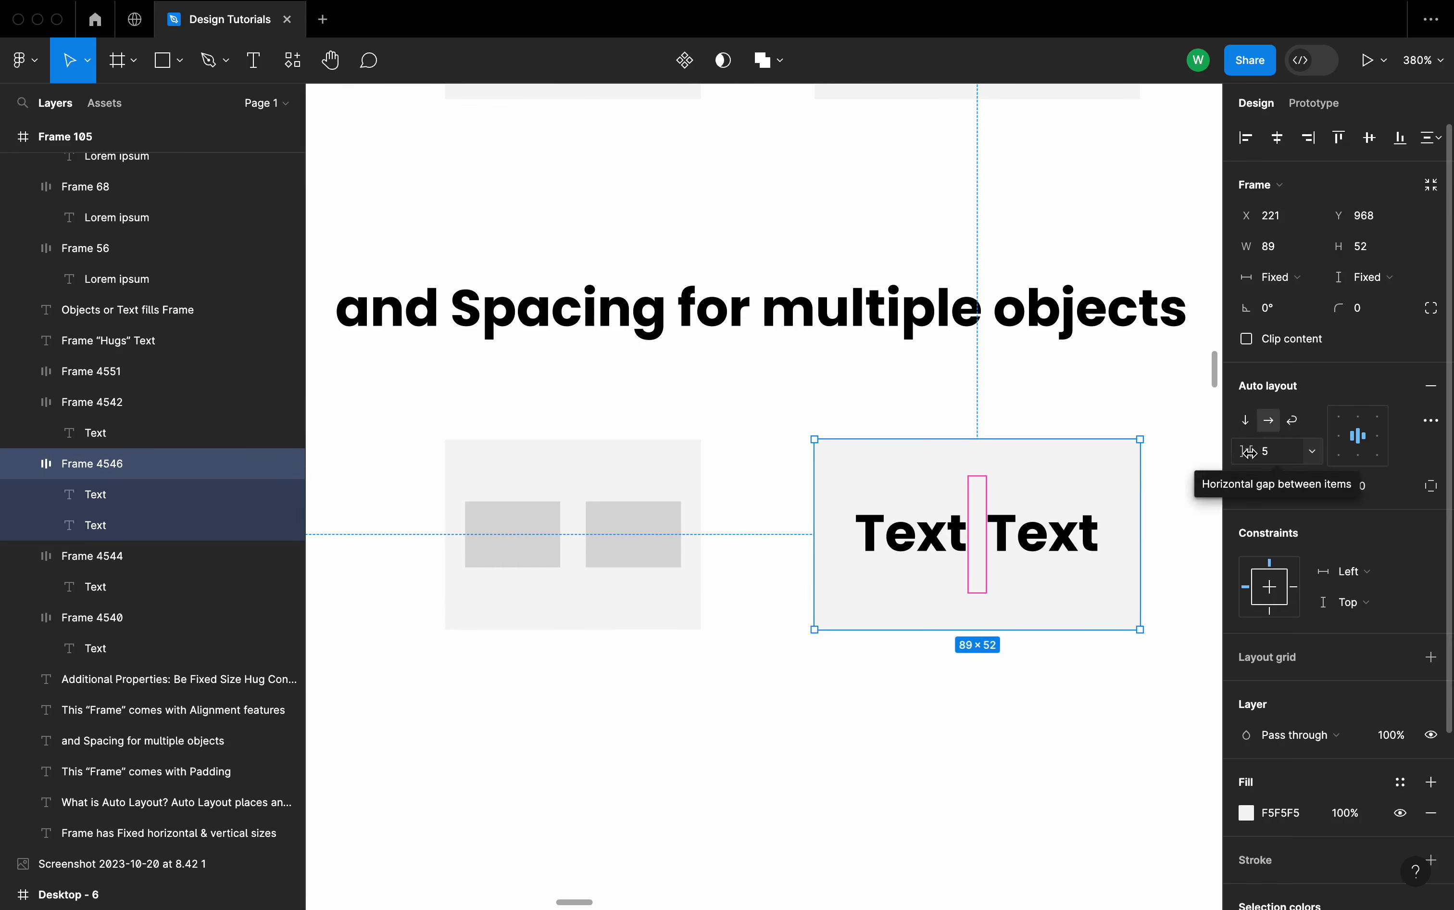
mouse_move(1248, 451)
mouse_down()
mouse_move(1272, 448)
mouse_move(1250, 456)
mouse_up()
click(655, 484)
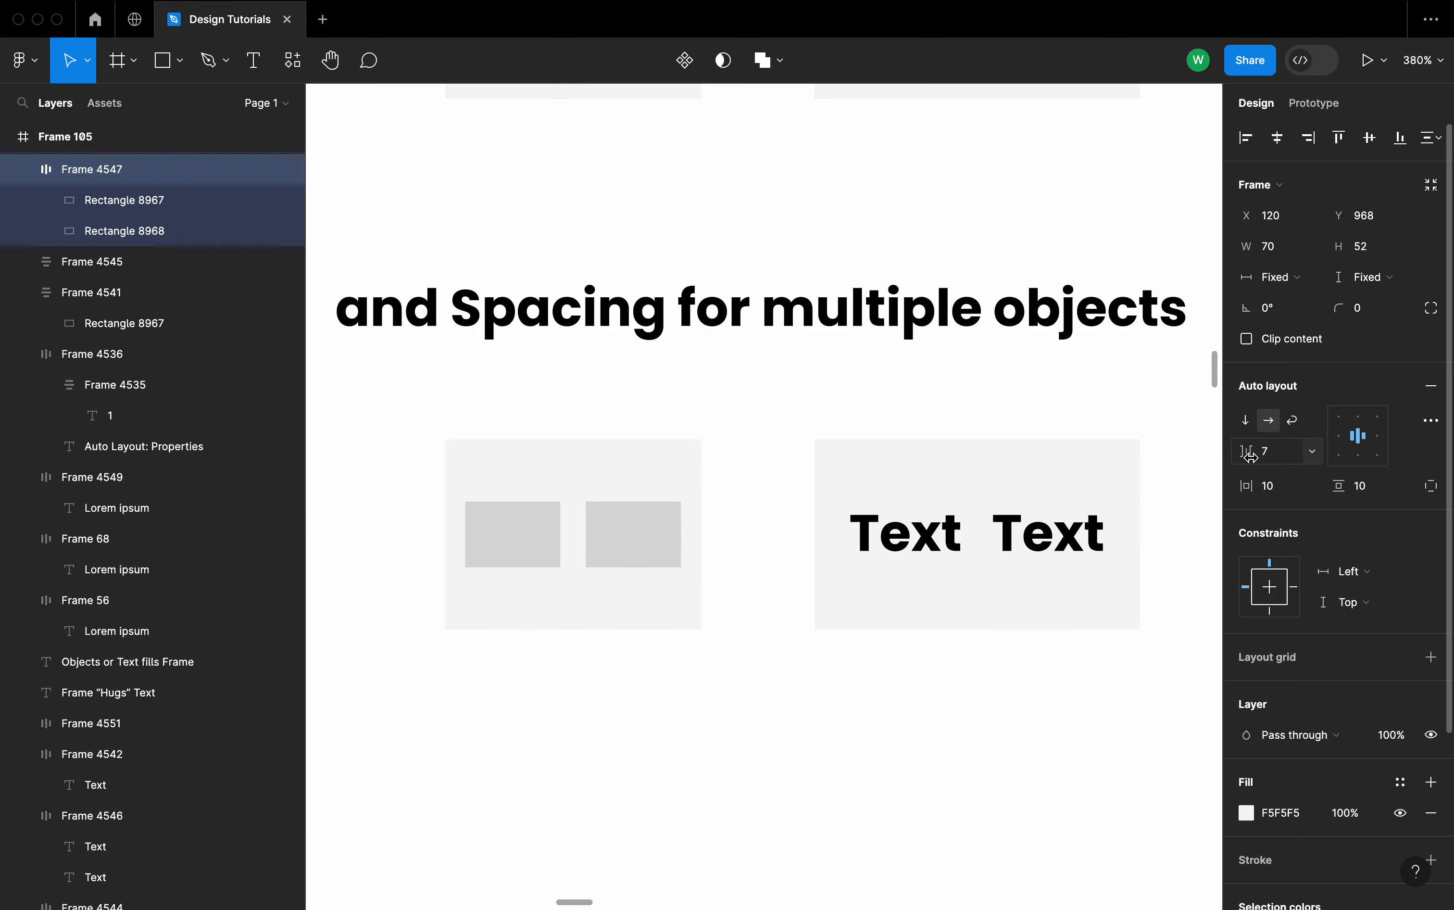
click(811, 431)
- Resize the Lorem ipsum frame in the "Frame has Fixed horizontal & vertical sizes" section freehand to about 192 wide and 85 high
scroll(810, 431, down, 3)
scroll(810, 431, down, 6)
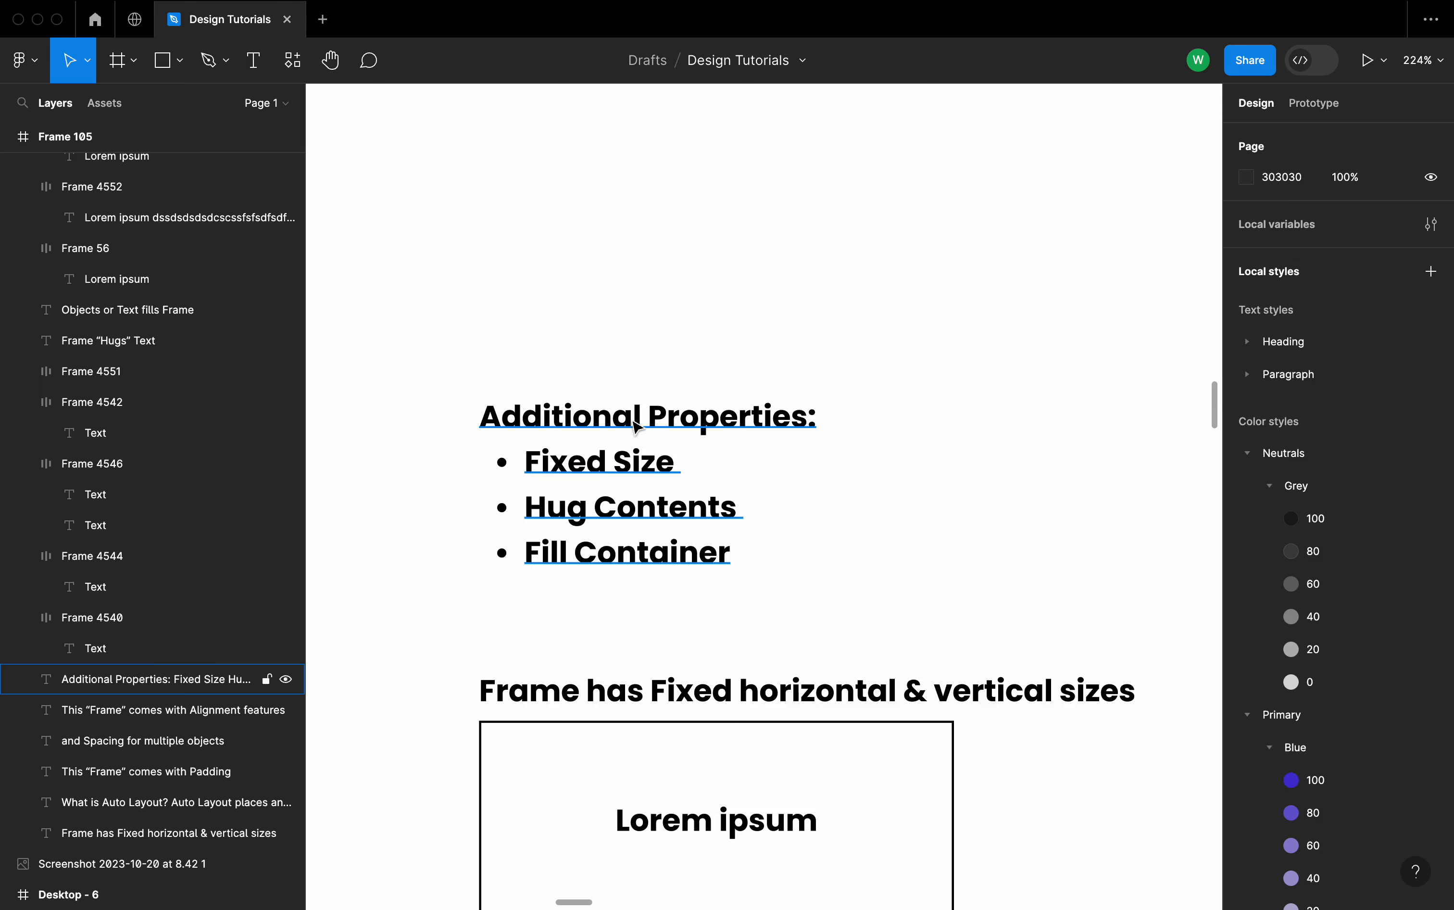
scroll(639, 425, down, 5)
scroll(639, 425, right, 2)
scroll(791, 501, left, 2)
scroll(791, 501, up, 1)
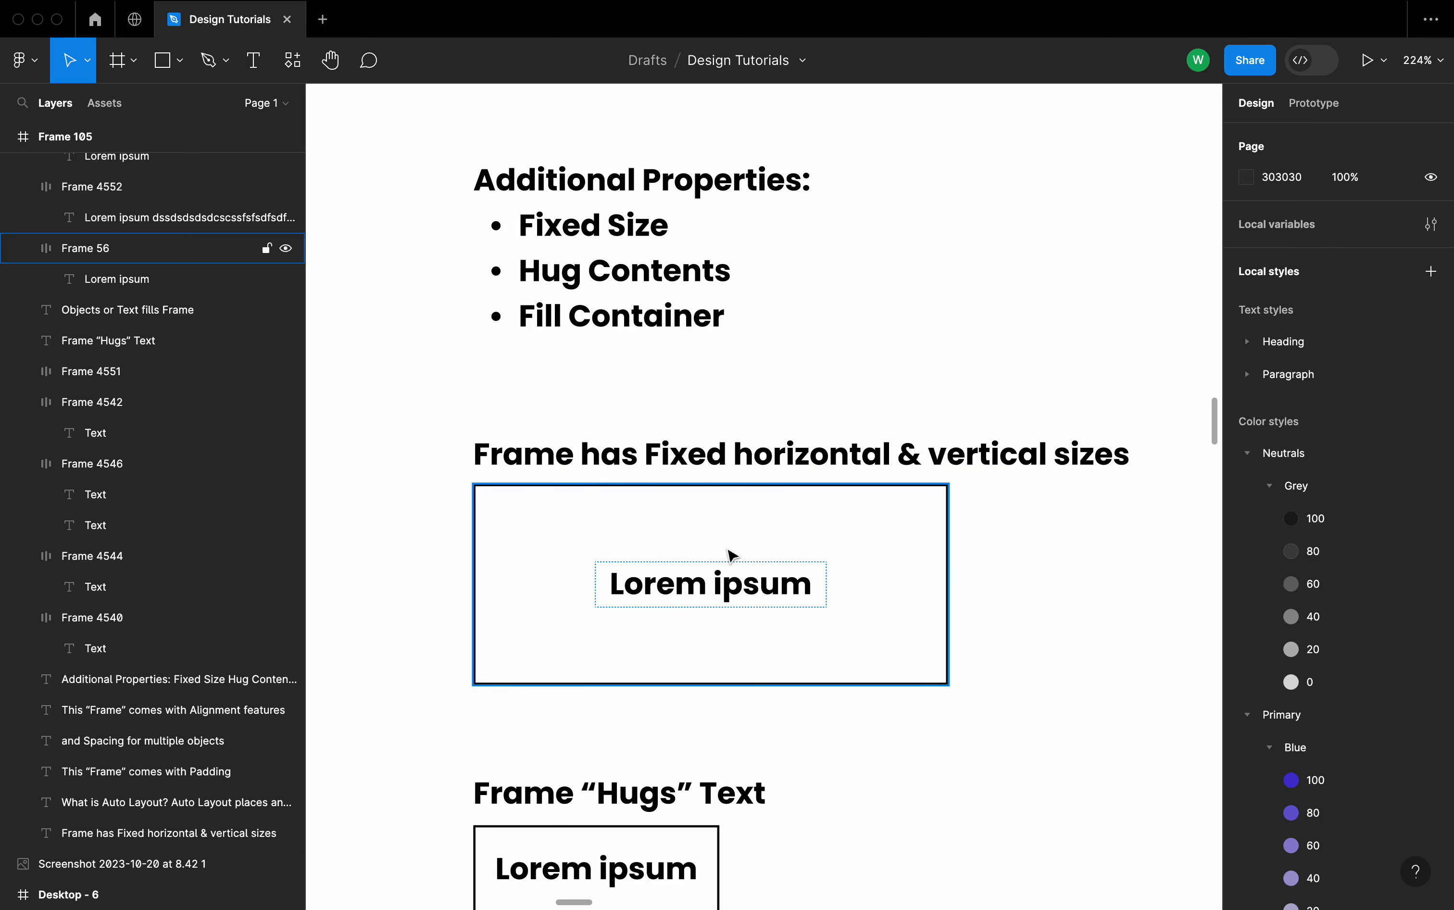
click(713, 512)
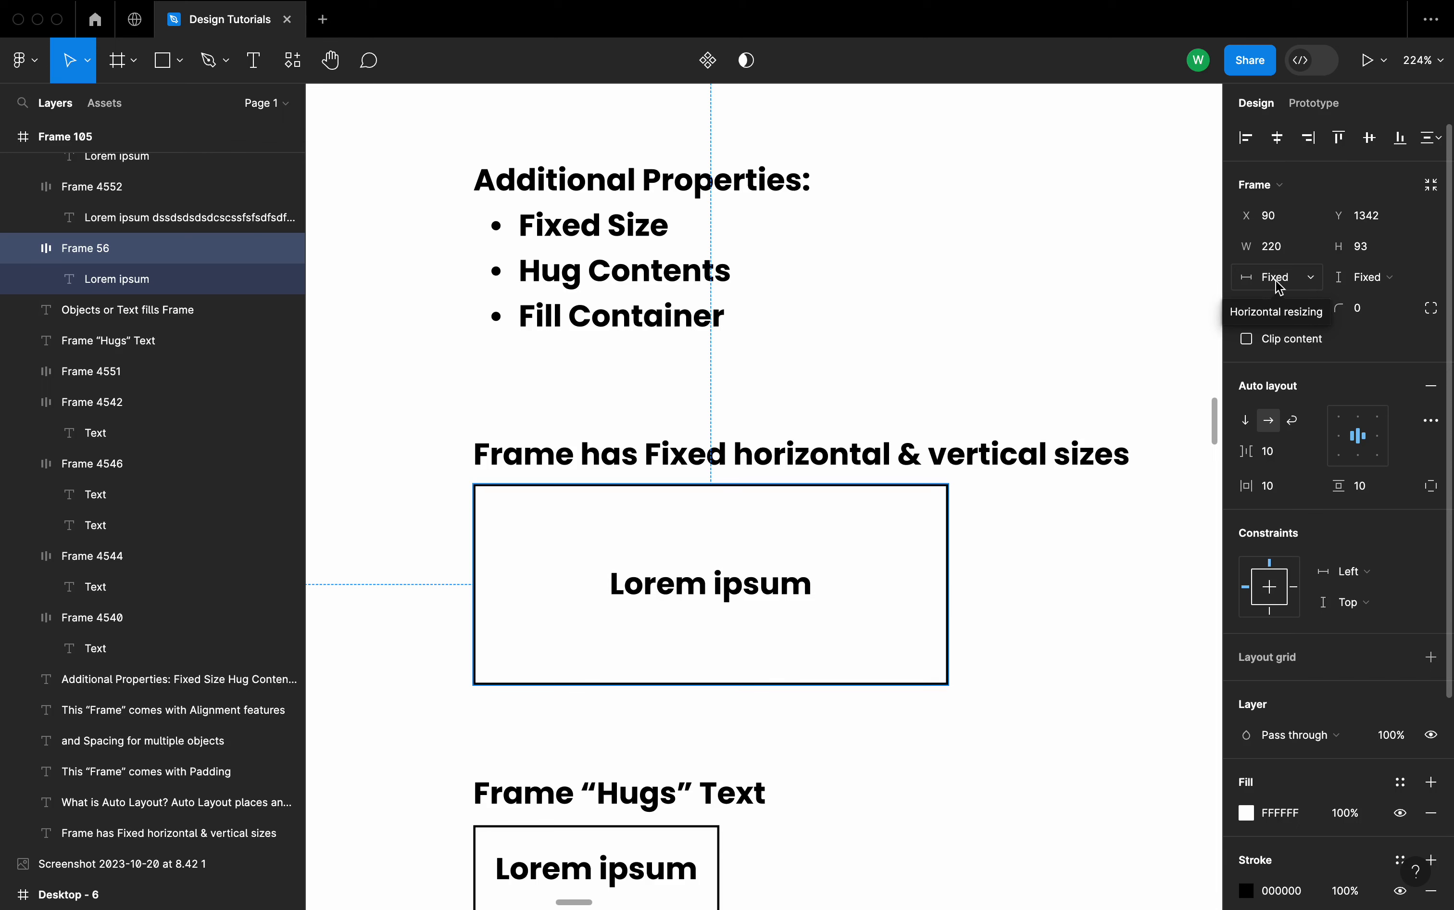
drag(944, 574, 834, 572)
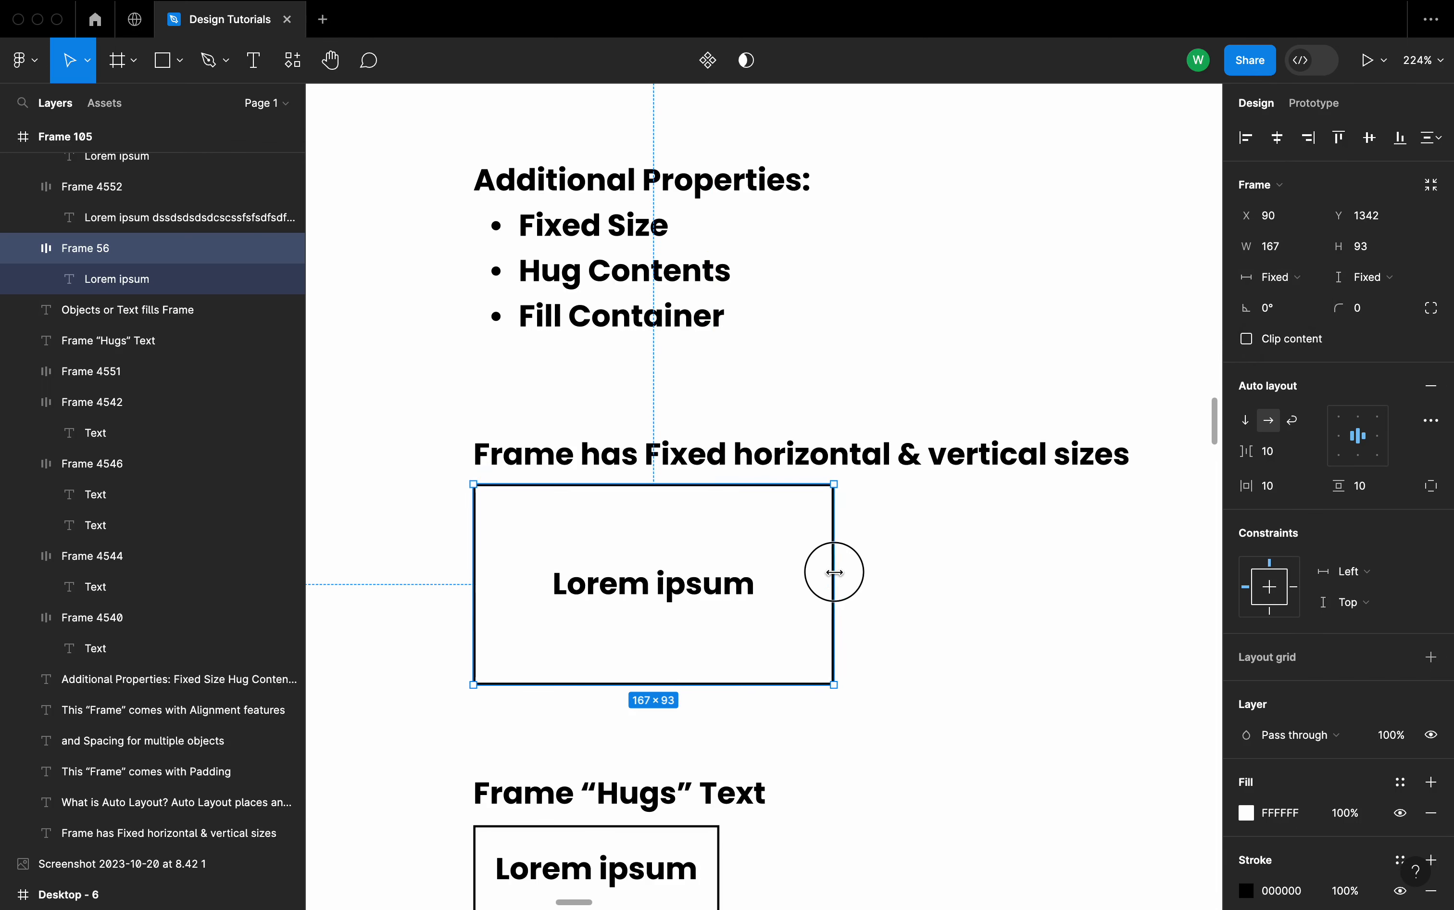
drag(759, 684, 760, 632)
drag(840, 553, 886, 556)
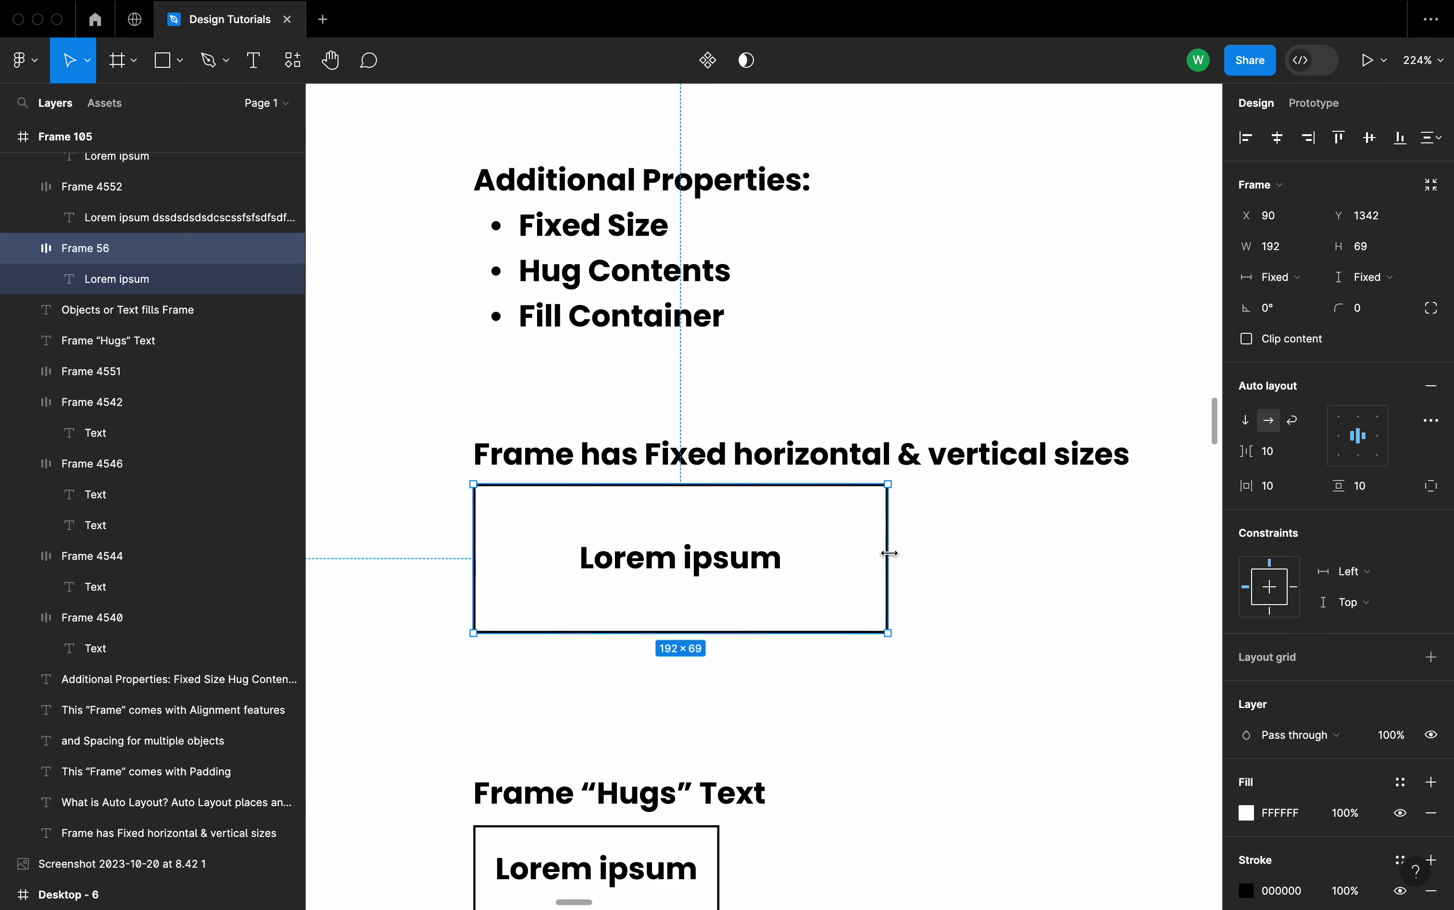
drag(839, 632, 821, 669)
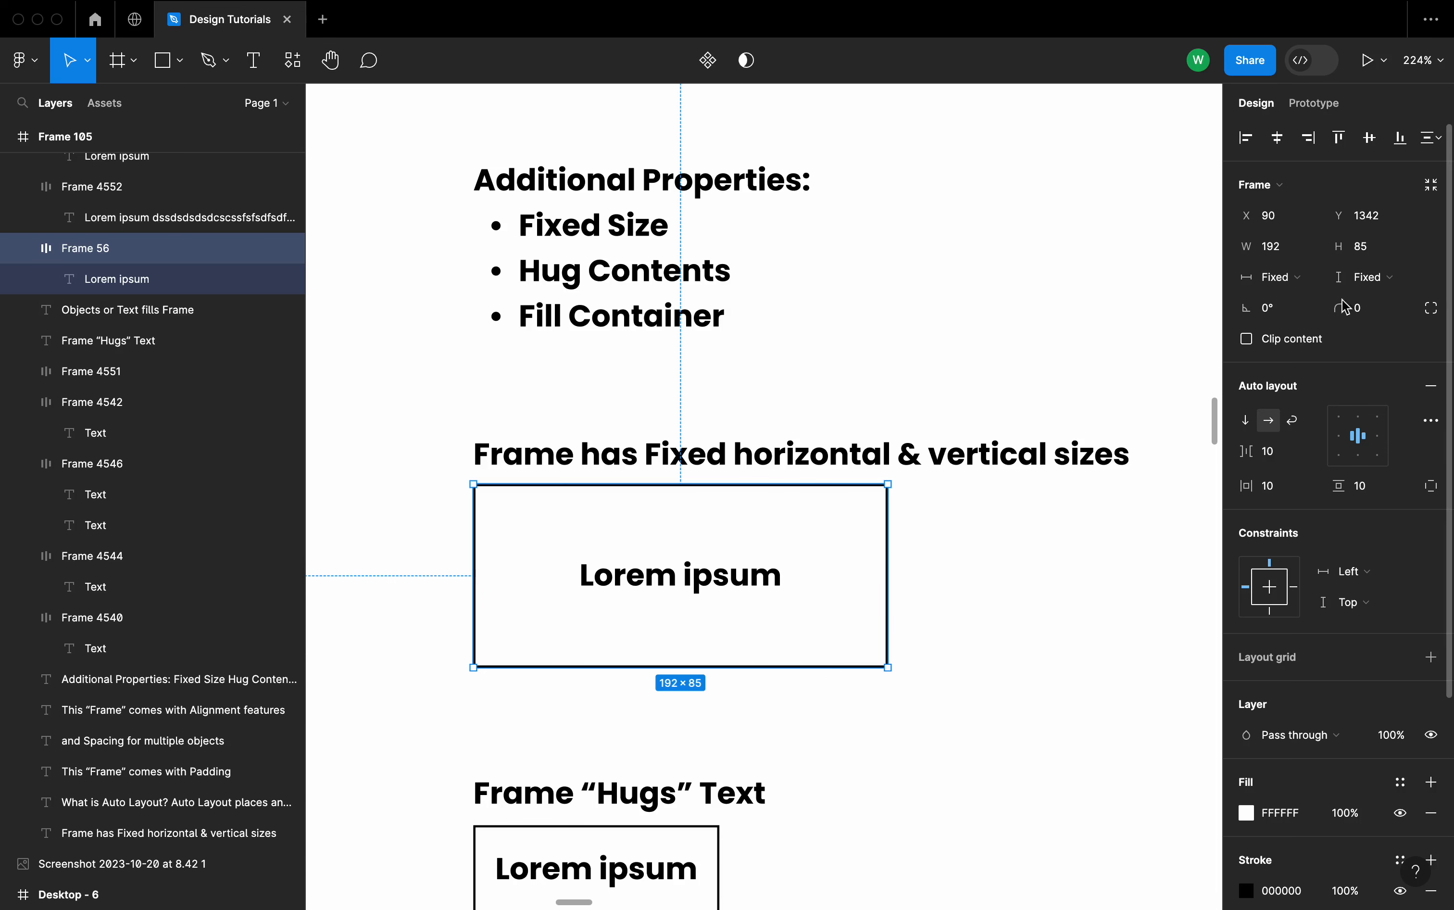
- Set the fixed-size Lorem ipsum frame's width to 260 and its height to 45
click(1279, 246)
text(260)
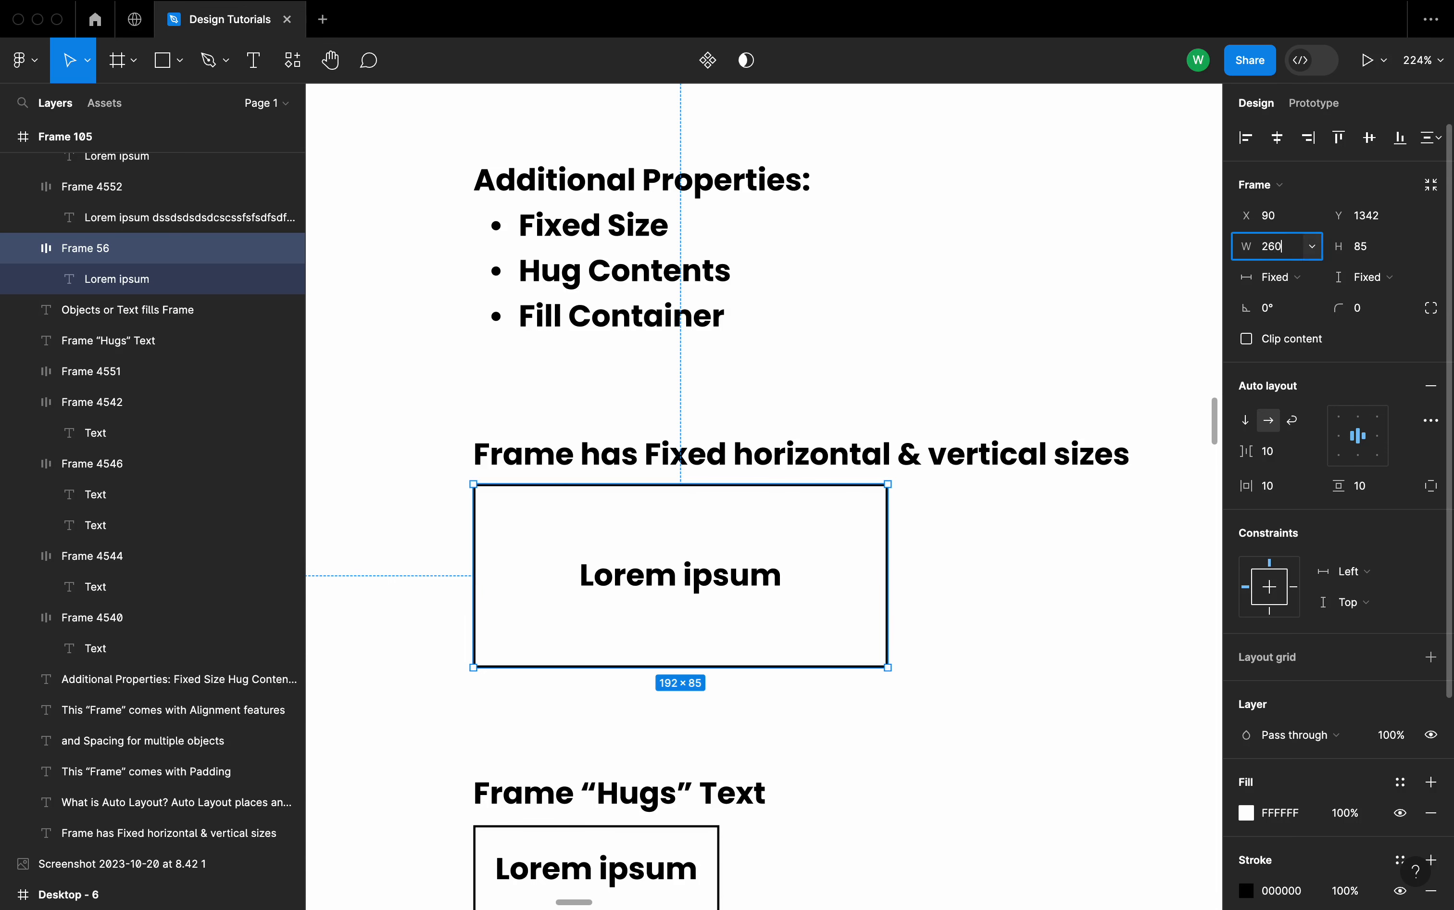
key(Return)
click(1363, 251)
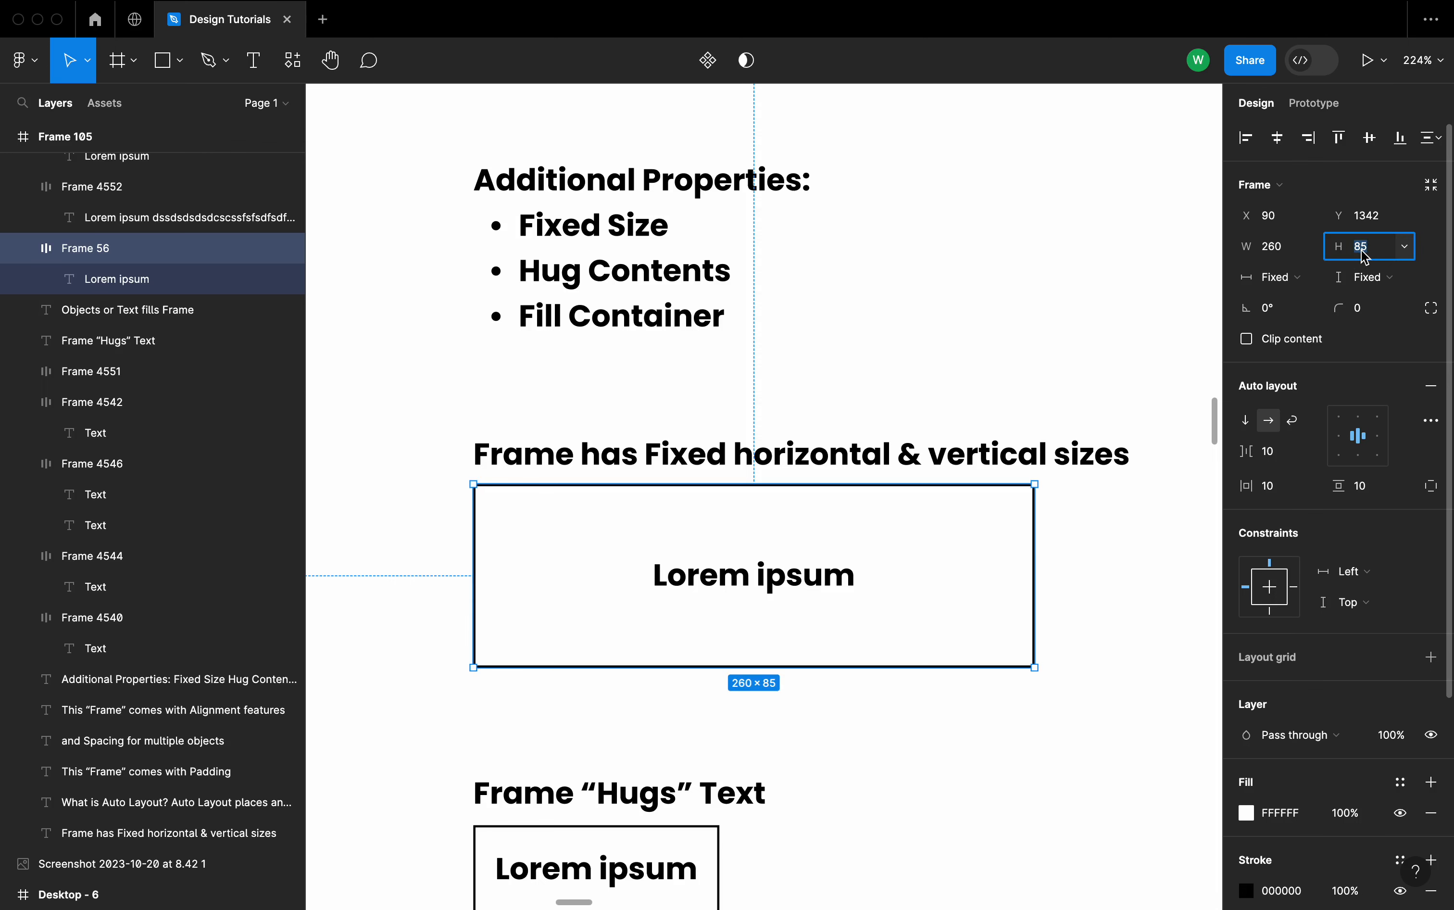
text(45)
key(Return)
- Resize the fixed-size Lorem ipsum frame freehand to about 220 wide and 55 high
drag(1036, 531, 948, 532)
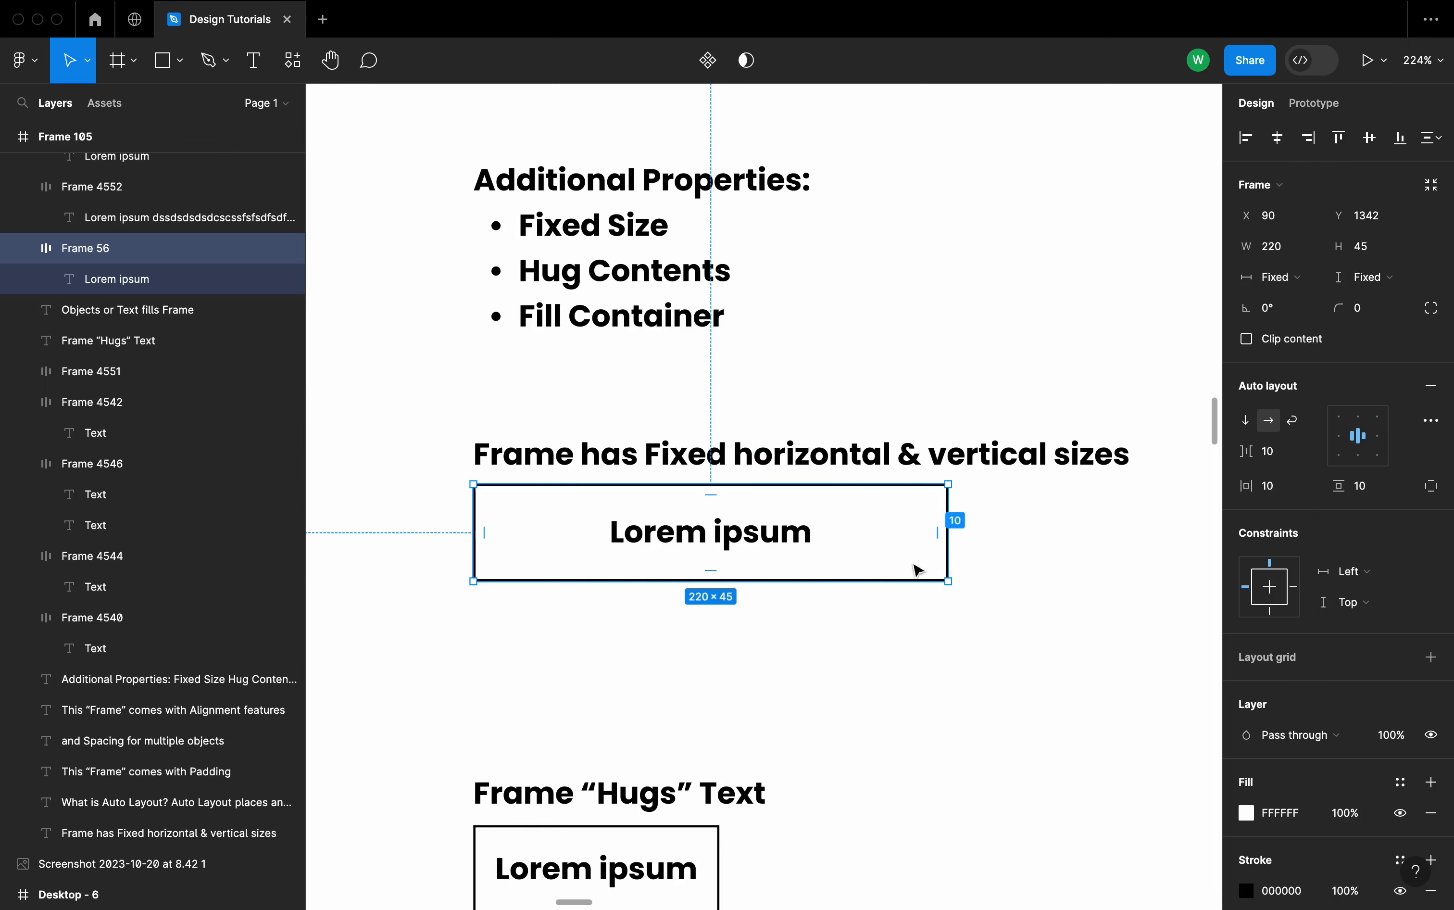
drag(899, 579, 896, 601)
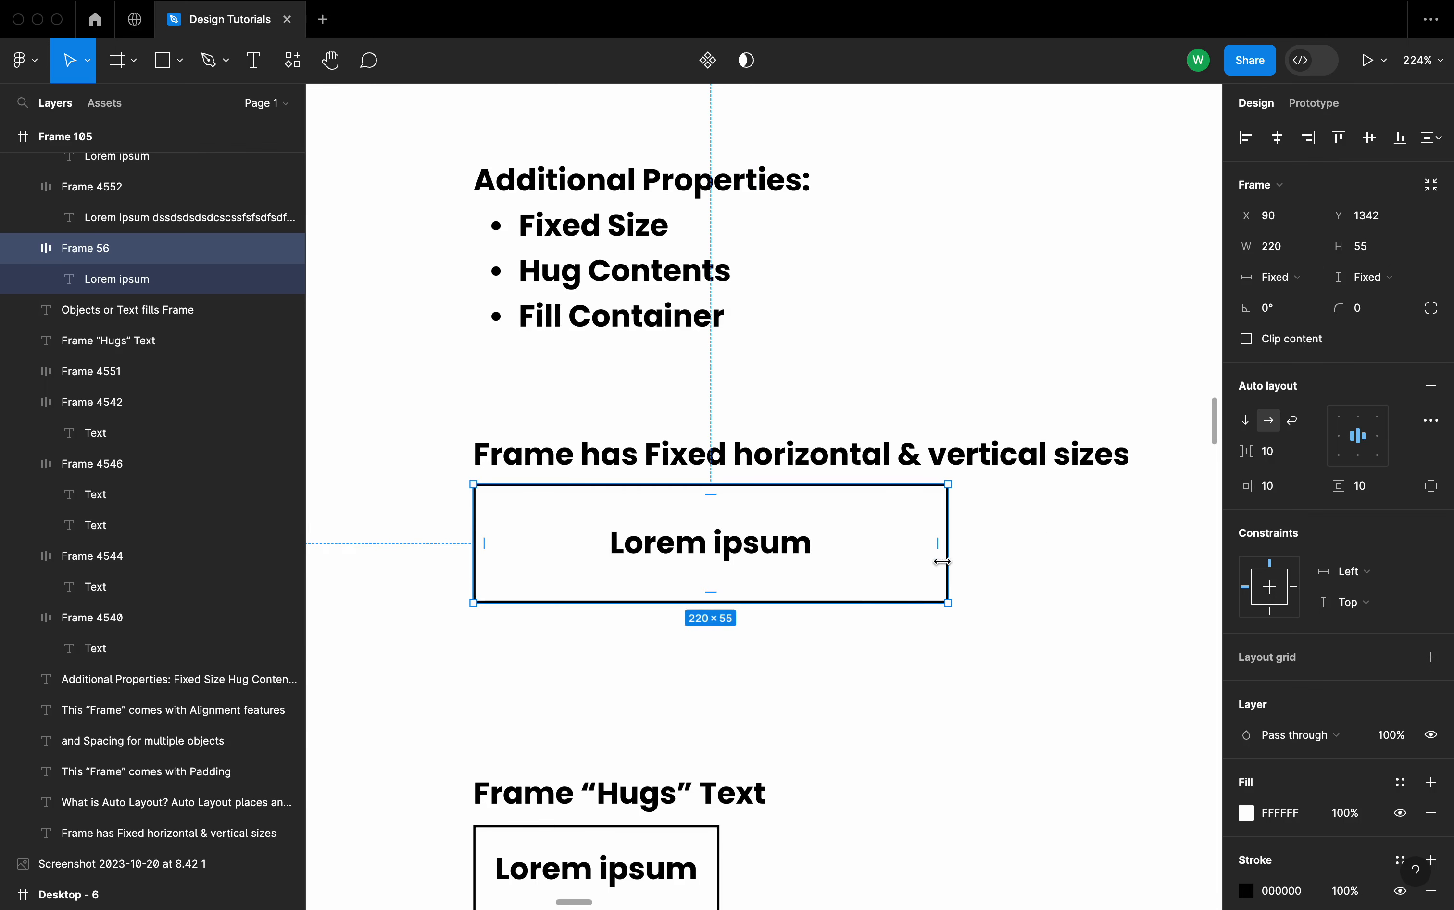
- Review the "Frame “Hugs” Text" section and the Additional Properties list of sizing options
scroll(931, 560, down, 1)
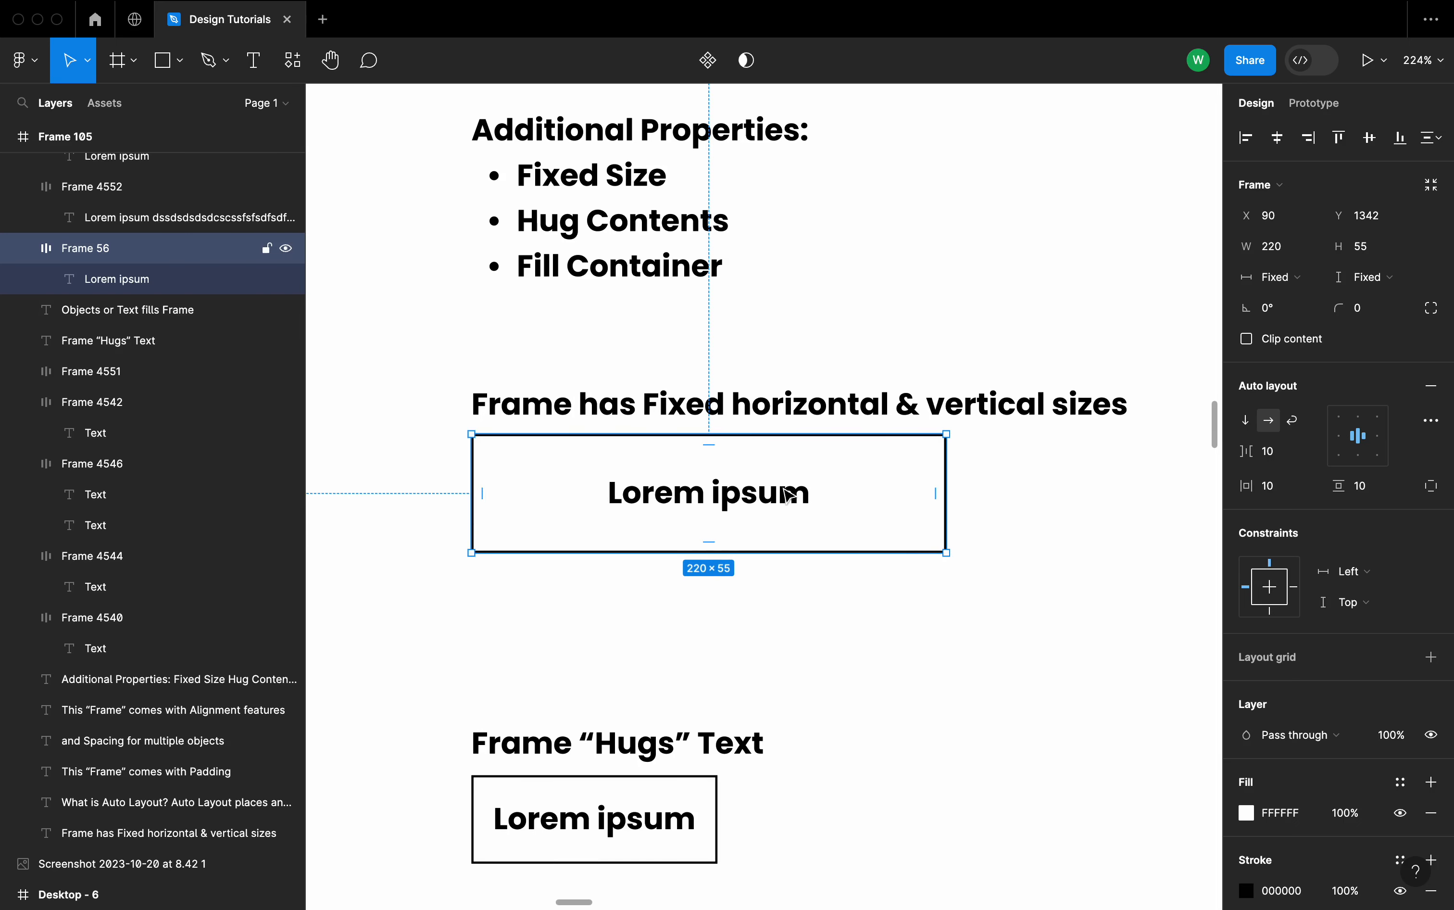
scroll(789, 494, down, 7)
scroll(789, 495, up, 4)
scroll(789, 496, right, 2)
scroll(789, 495, down, 3)
scroll(789, 495, left, 2)
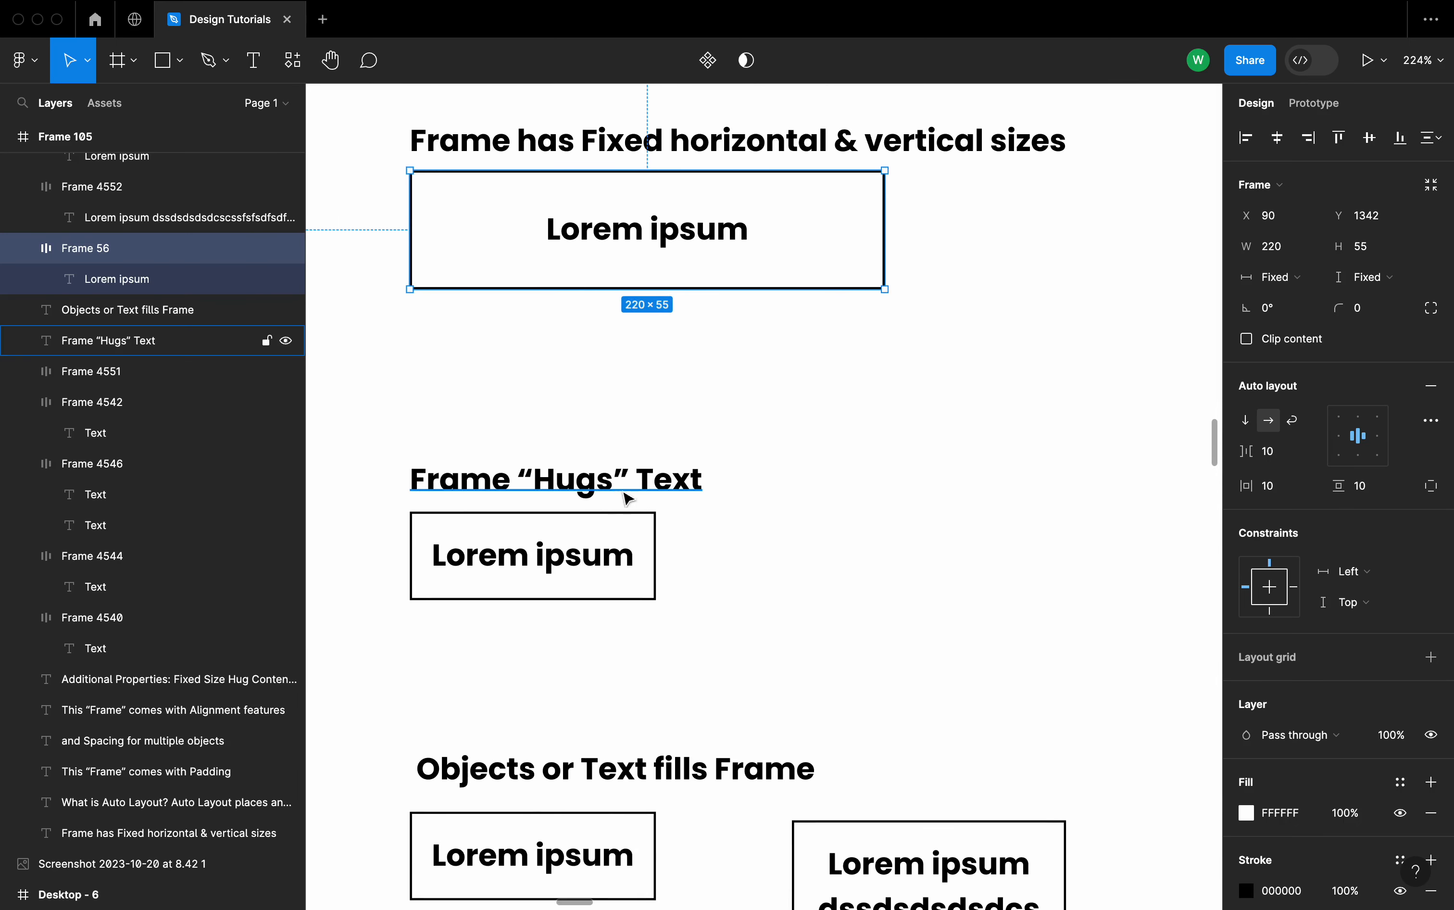
scroll(531, 486, up, 9)
scroll(532, 486, right, 2)
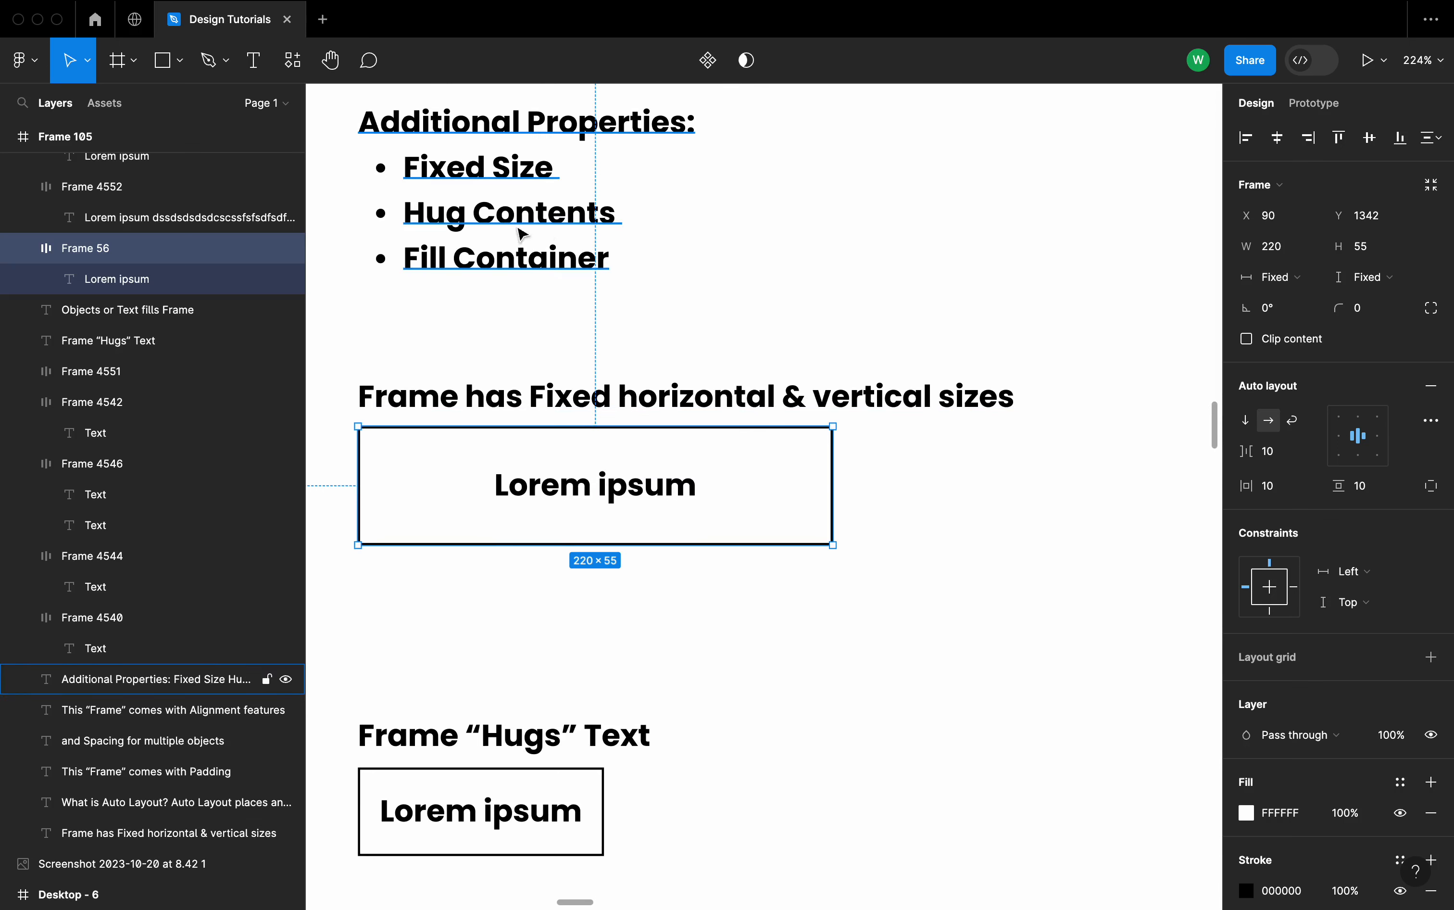
- Insert "sdfssf" before the last letter of the Lorem ipsum text in the "Frame “Hugs” Text" section's frame
scroll(652, 572, down, 8)
scroll(653, 572, left, 2)
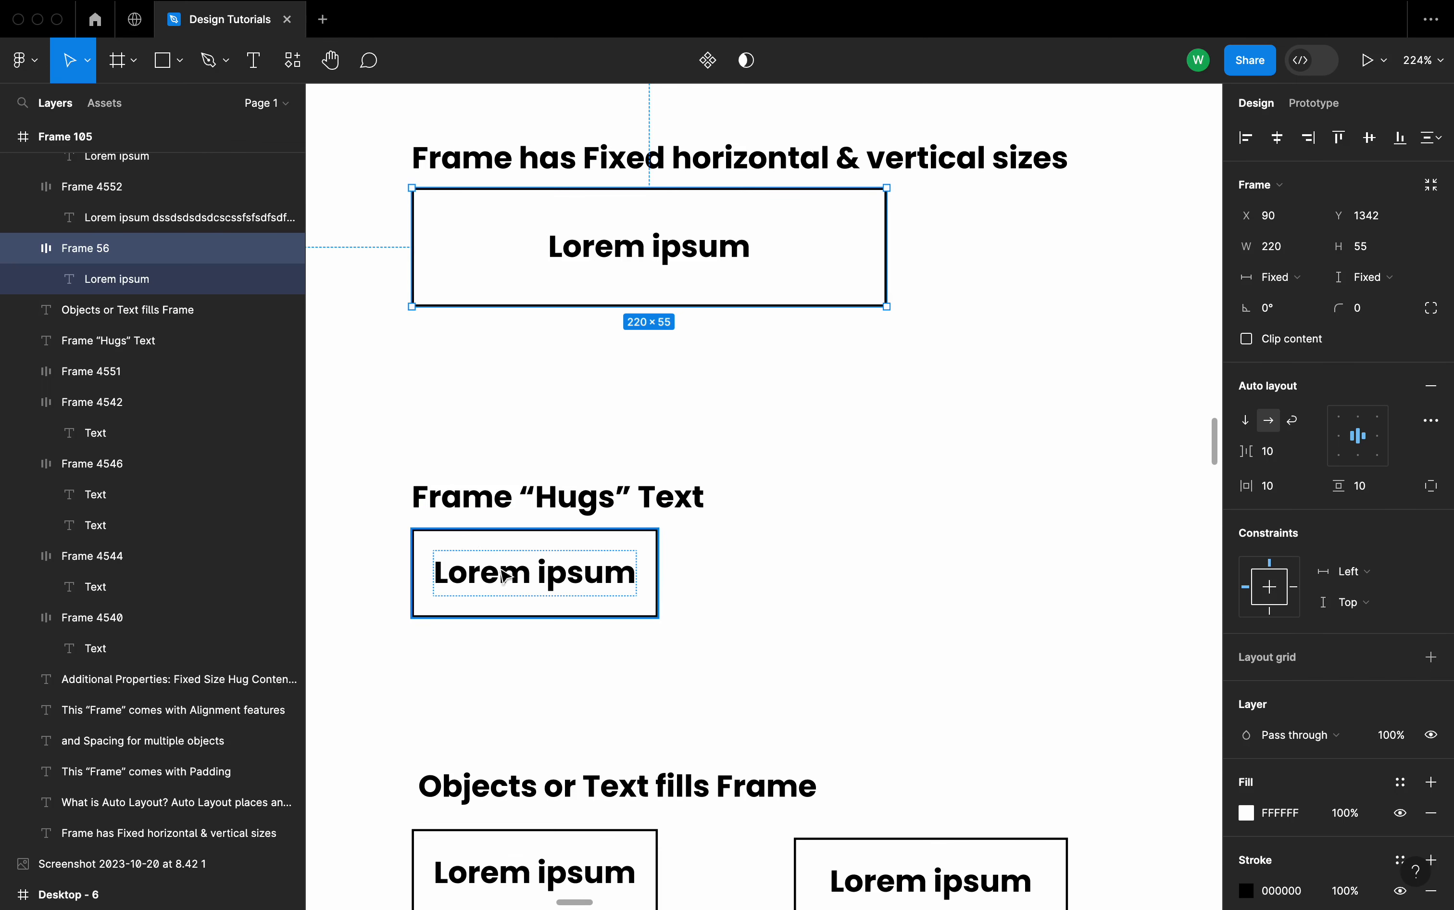
click(534, 579)
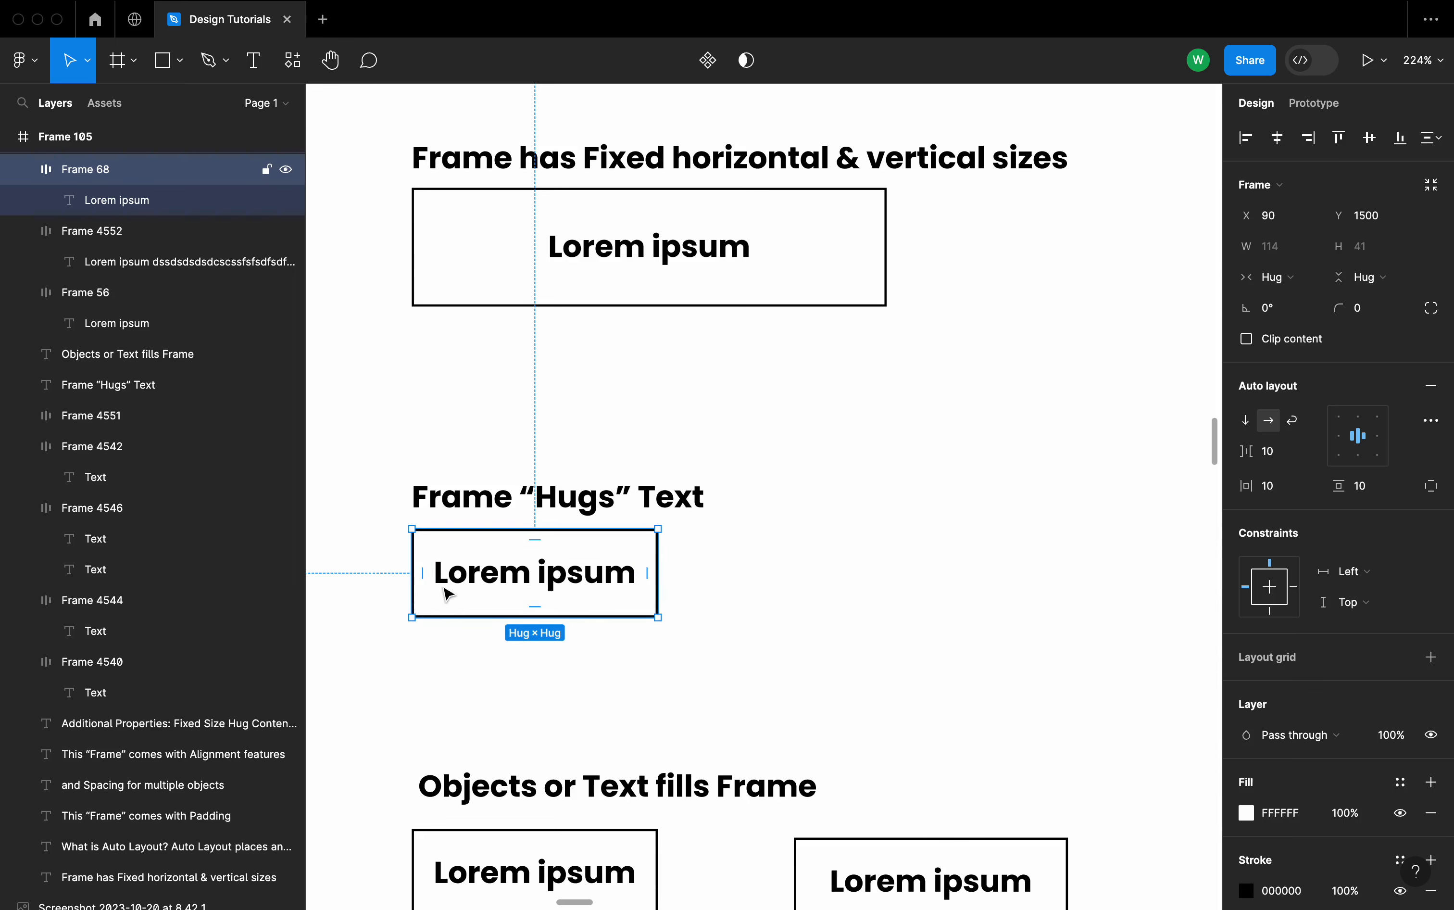
double_click(605, 574)
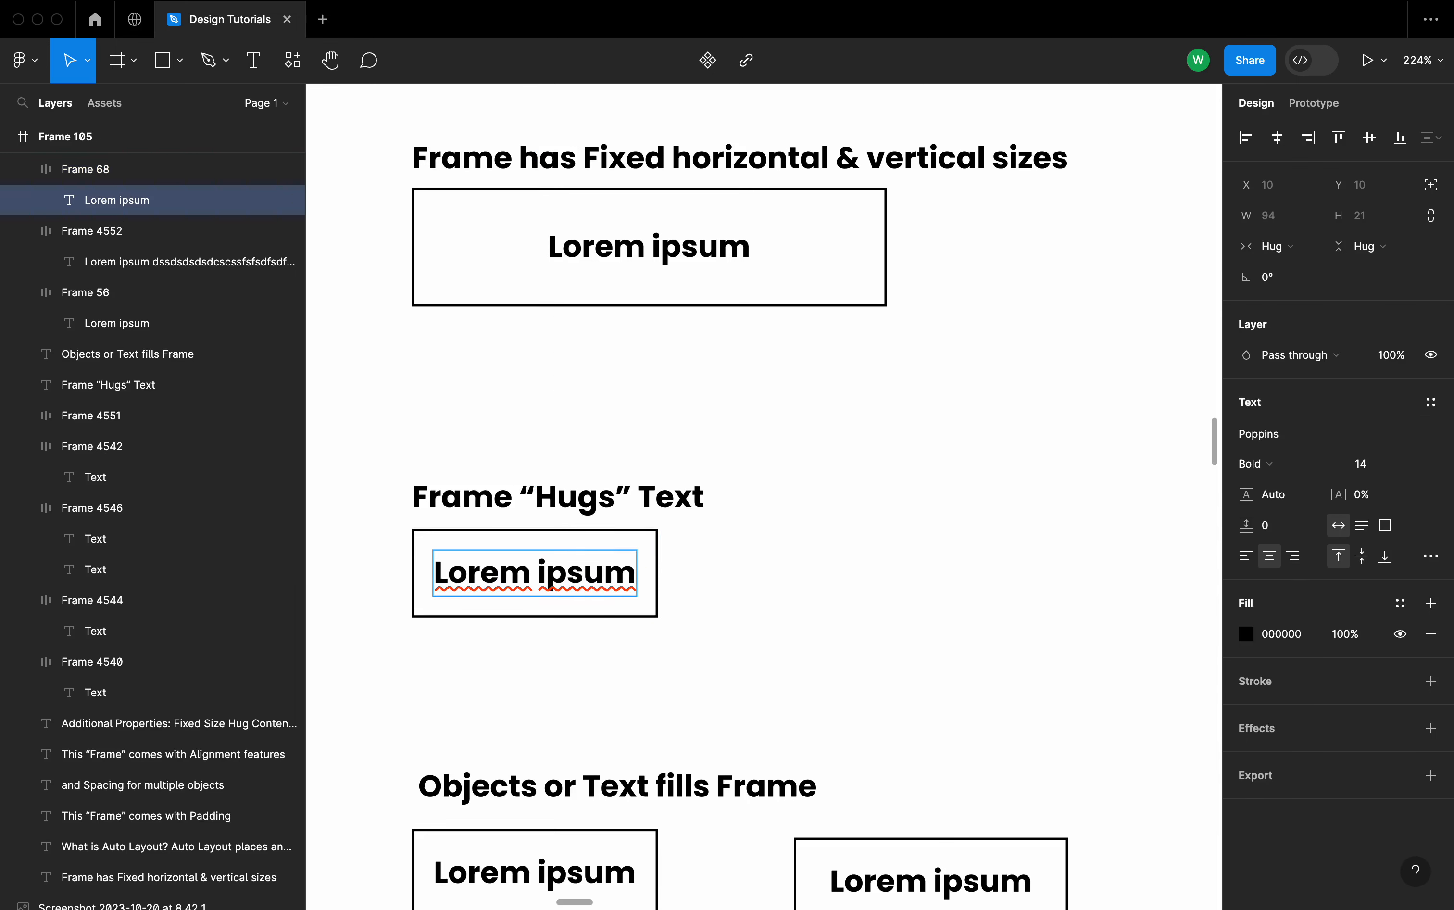
text(sdfssf)
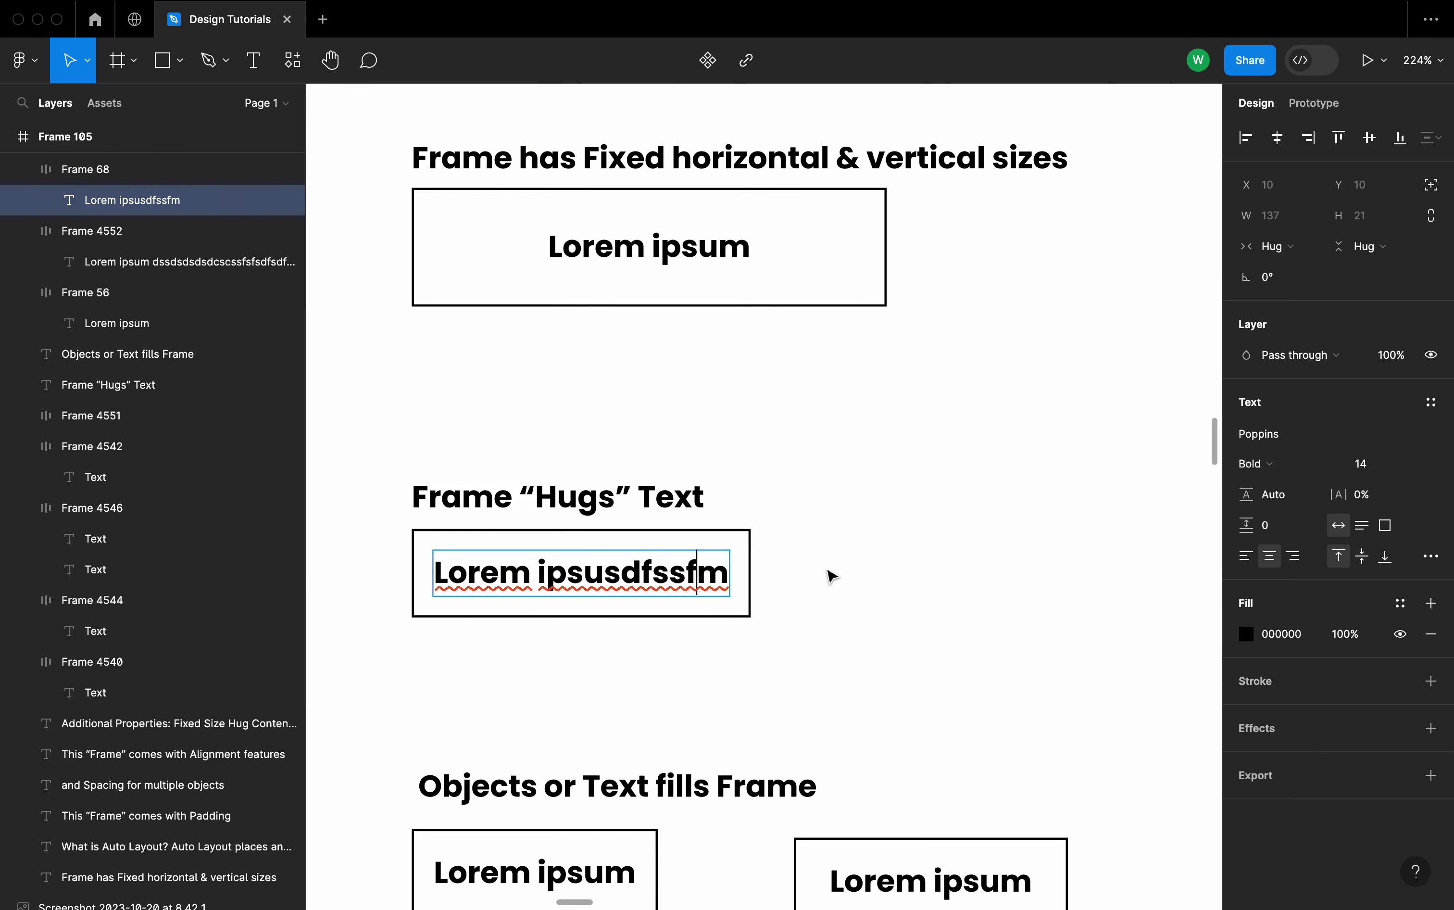
key(Escape)
key(Escape)
- Delete the line "dsssdsfsfsdfs" from the long wrapped text in the "Objects or Text fills Frame" section
scroll(830, 576, down, 7)
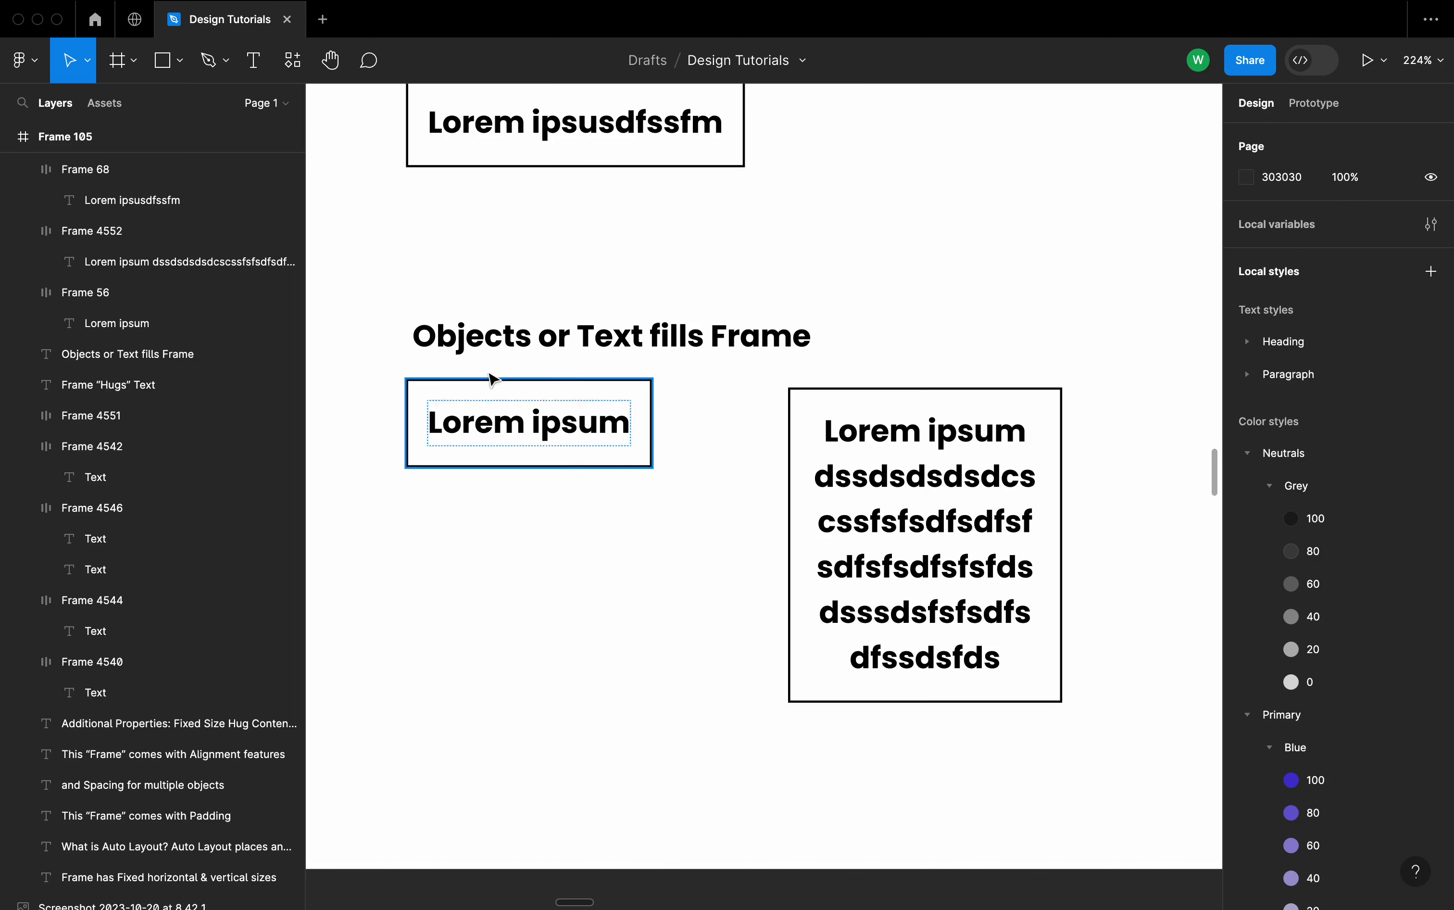
click(883, 481)
scroll(879, 490, right, 1)
scroll(879, 491, right, 1)
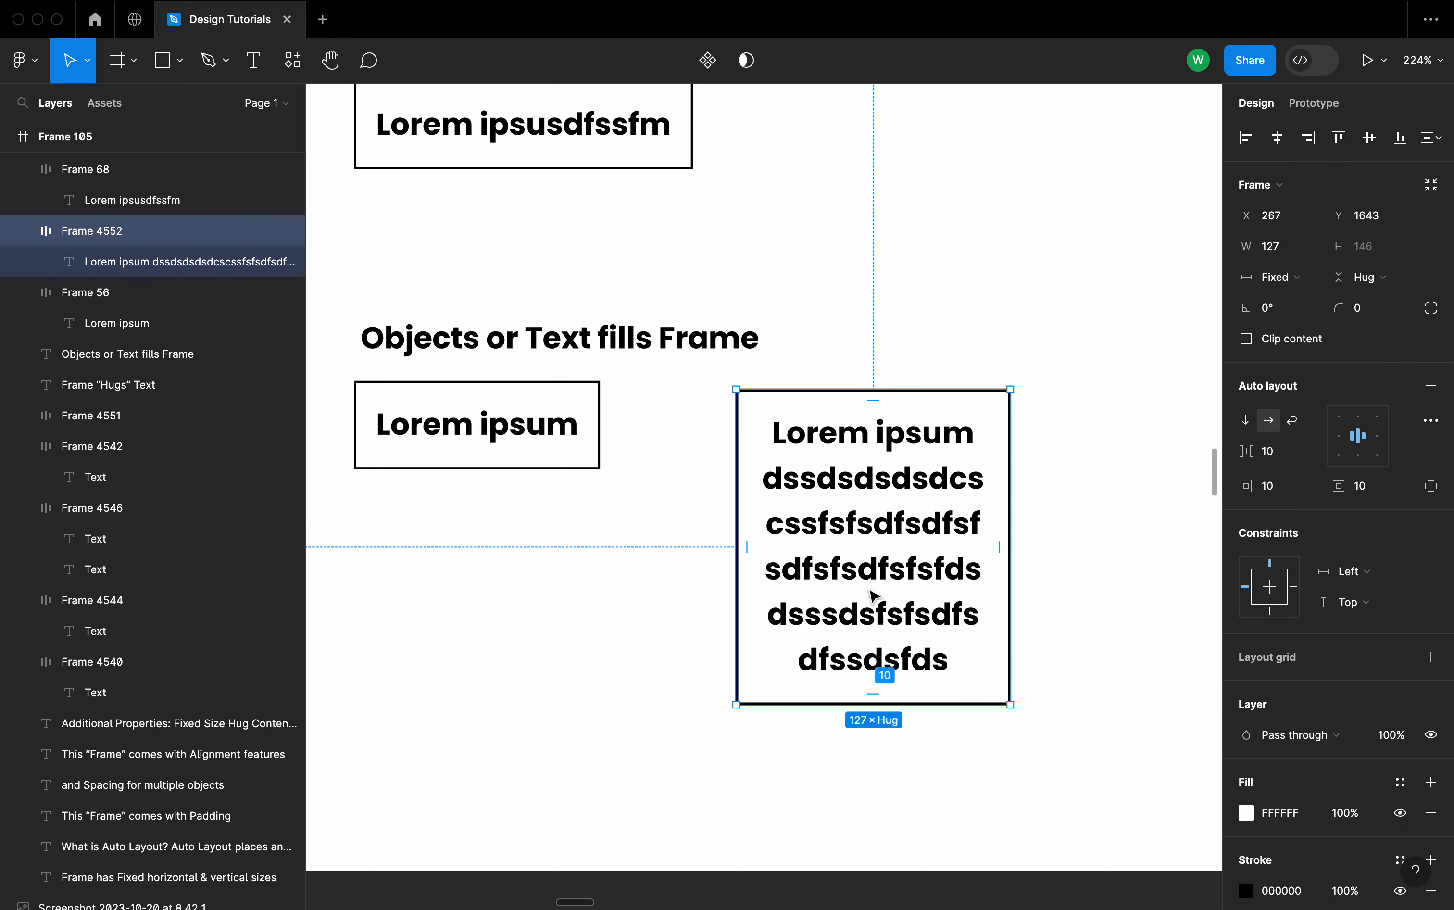
double_click(911, 565)
double_click(878, 565)
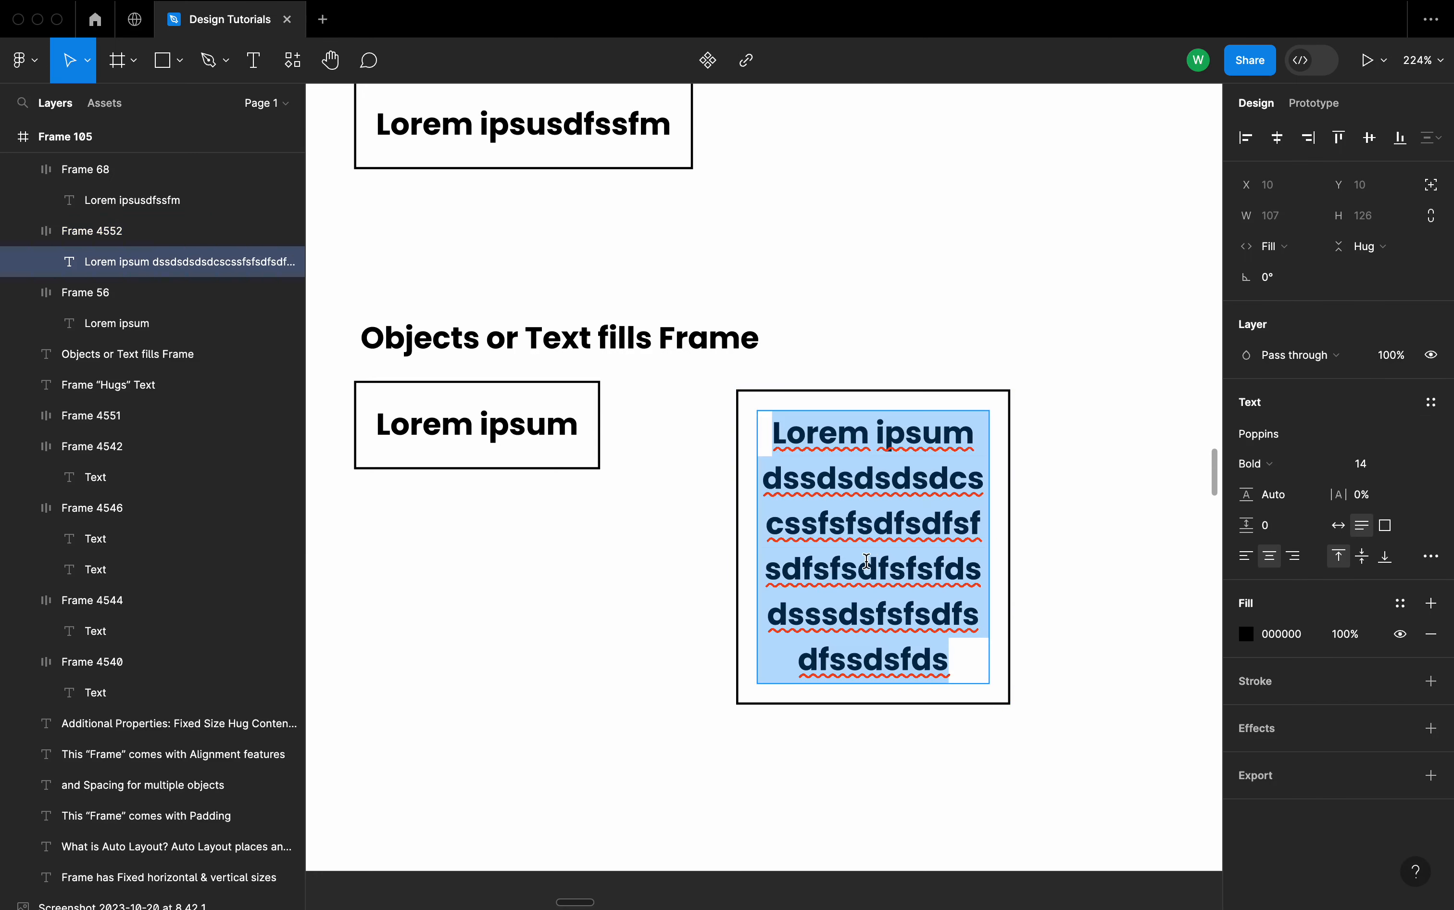
double_click(854, 561)
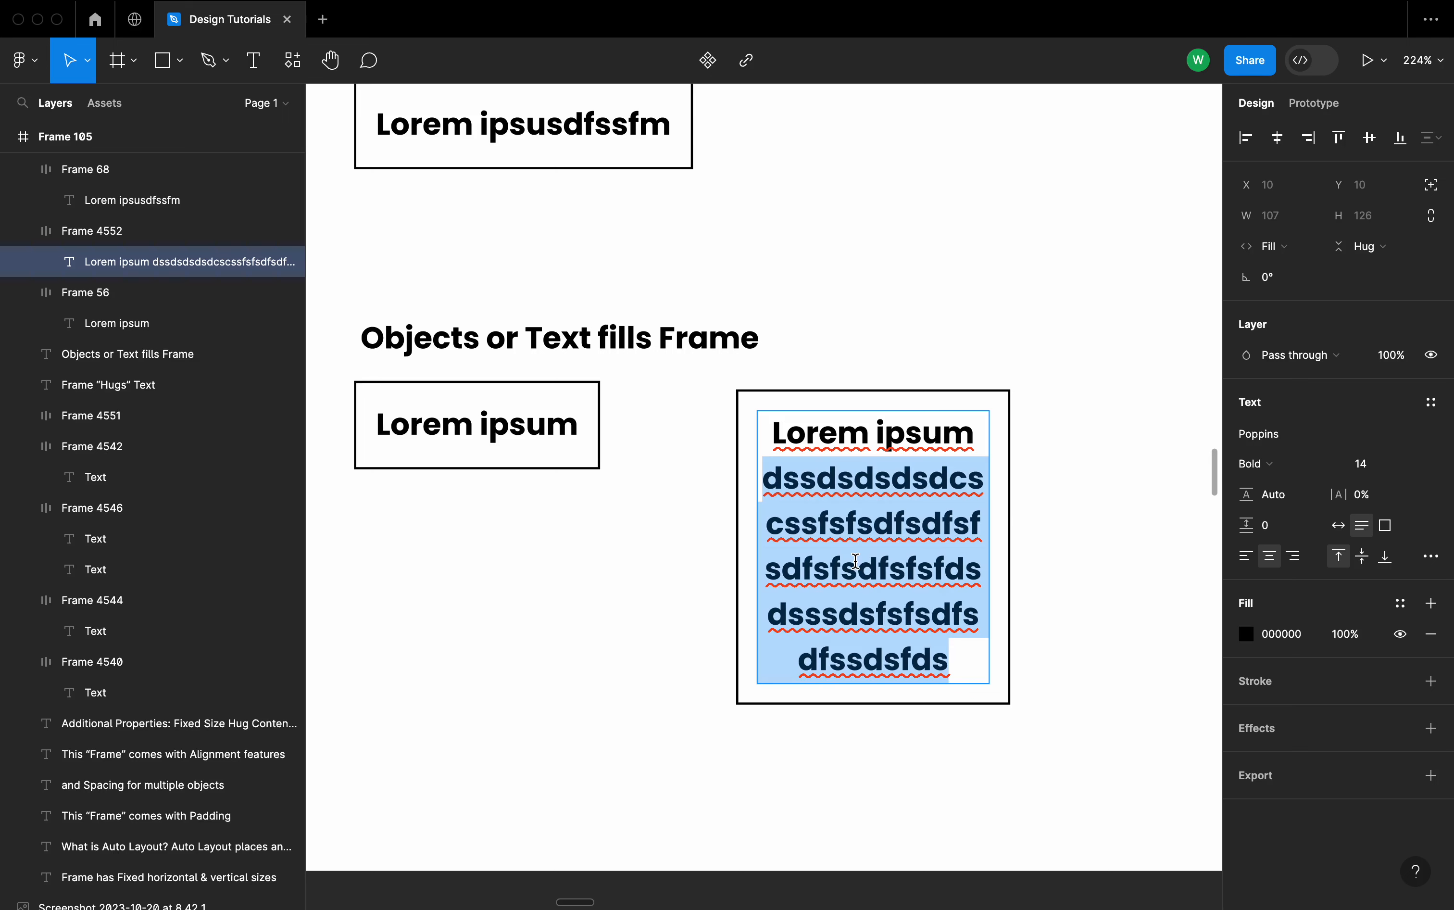
click(881, 598)
drag(977, 614, 762, 615)
key(BackSpace)
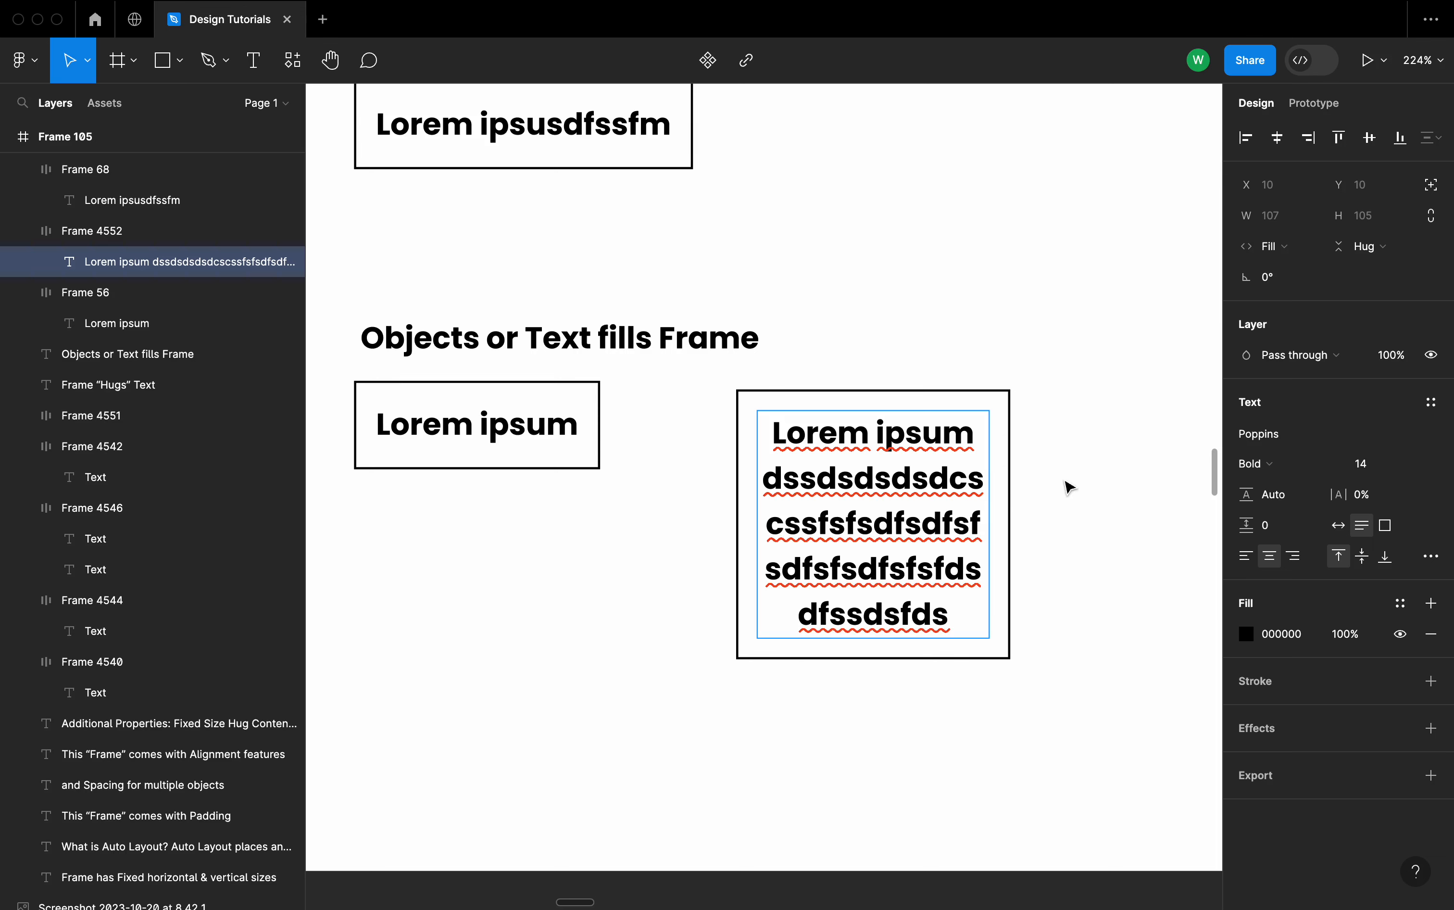
key(Escape)
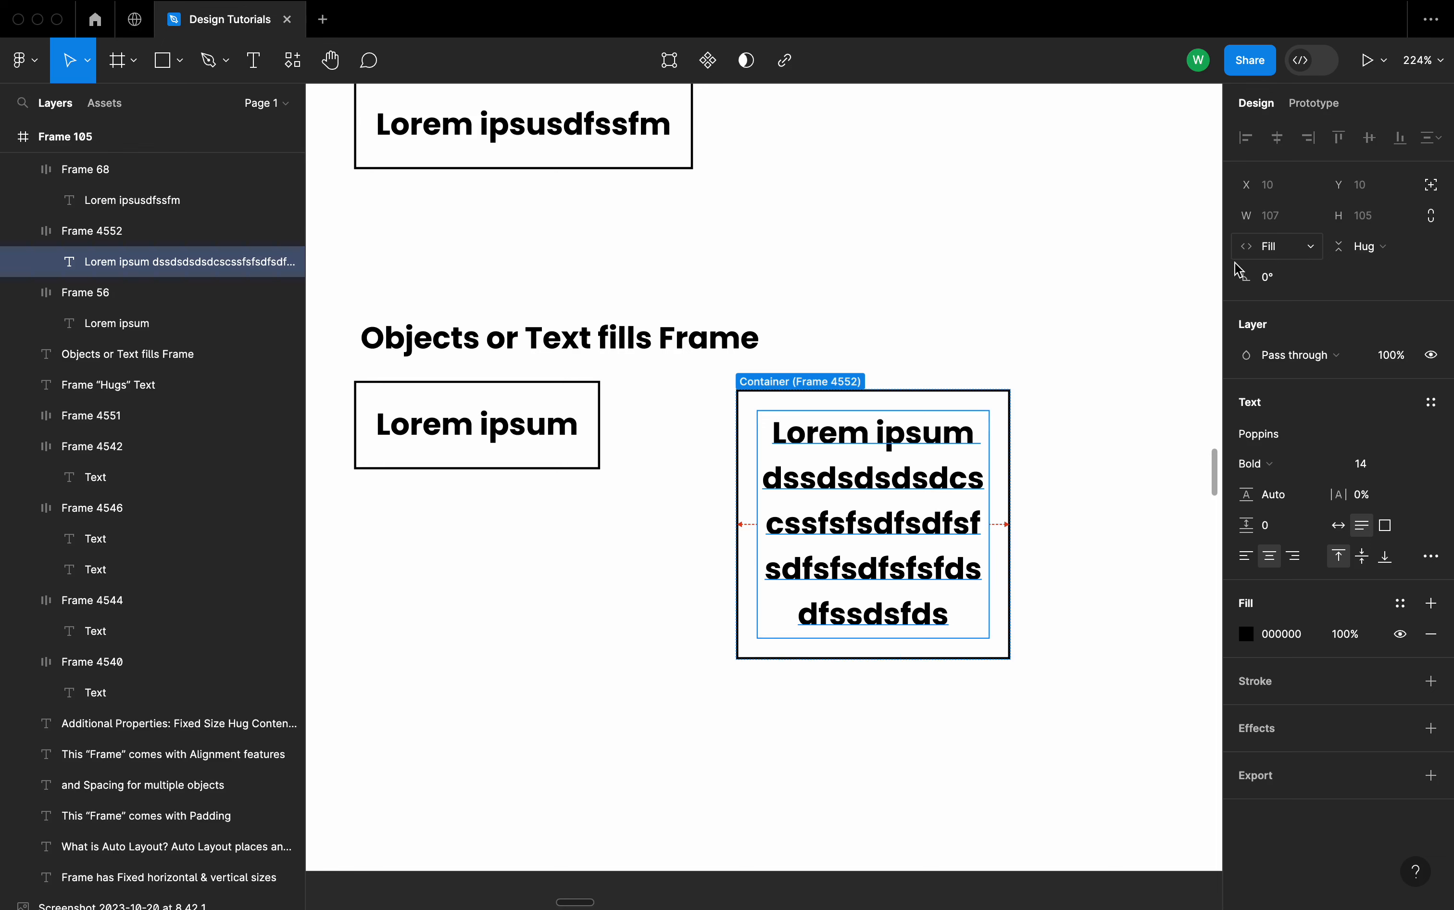
- Check the wrapped text's horizontal resizing options and replace the filler after "Lorem ipsum" with "ddsfsdfsfsdfsfsdfsdfssfsdfsdfsfsd"
click(1272, 251)
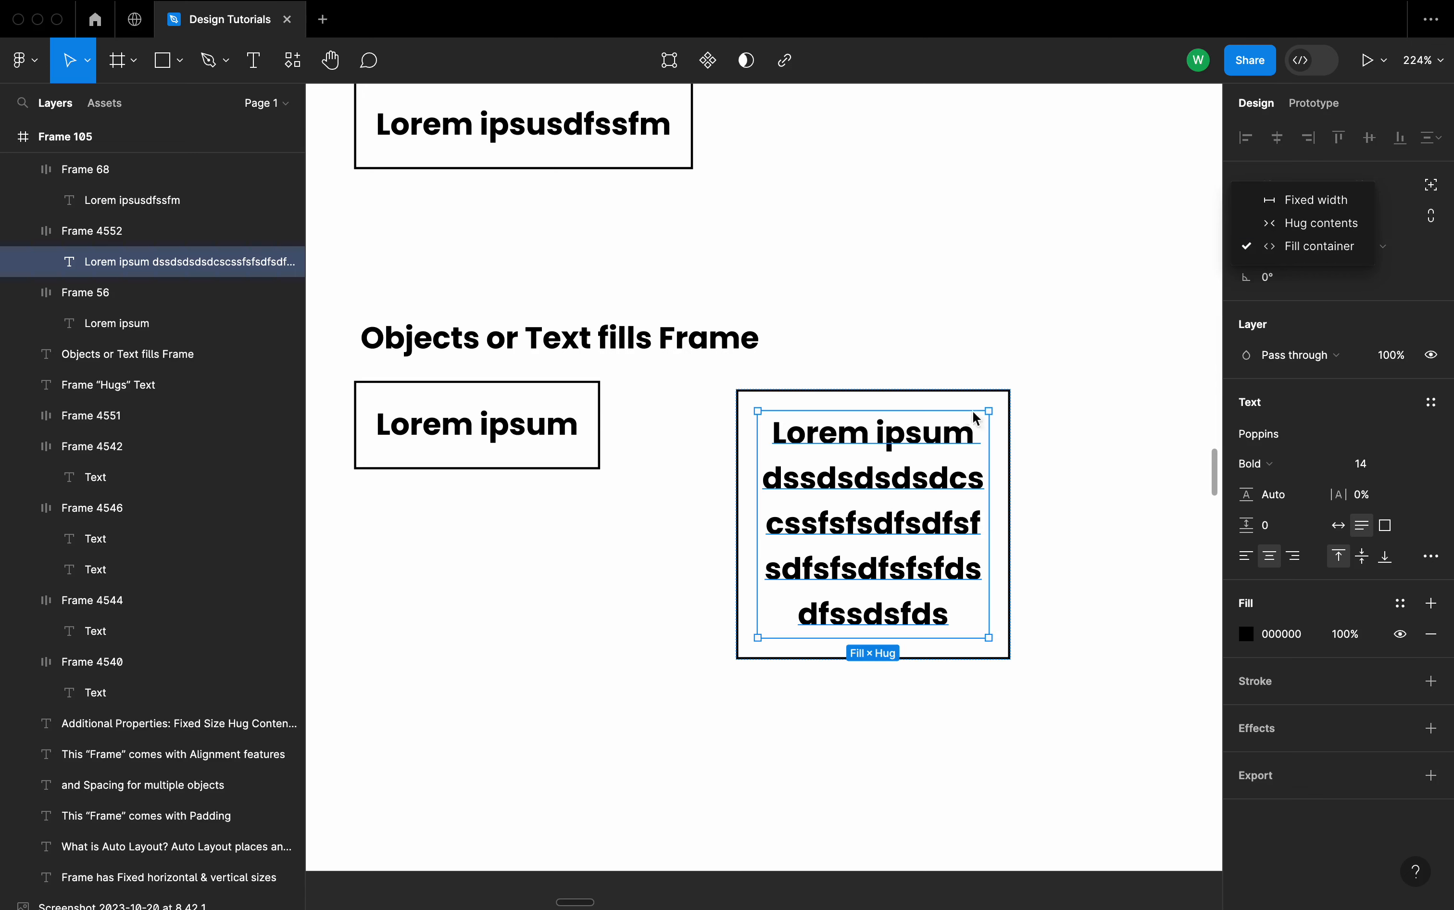
double_click(878, 512)
text(d)
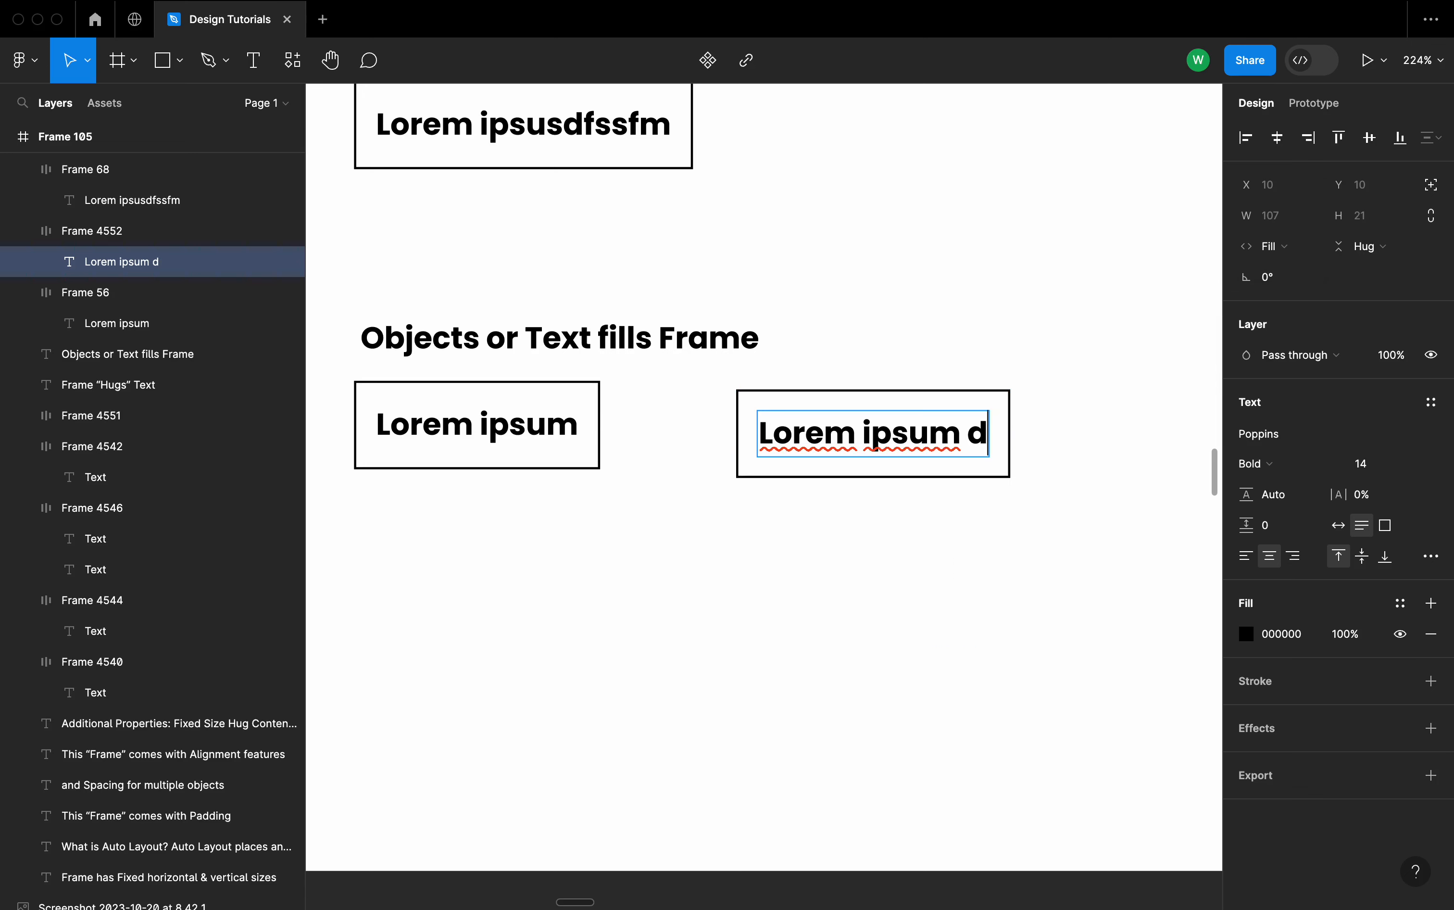
text(dsfsdfsfsdfsfsdfsdfssfsdfsdfsfsd)
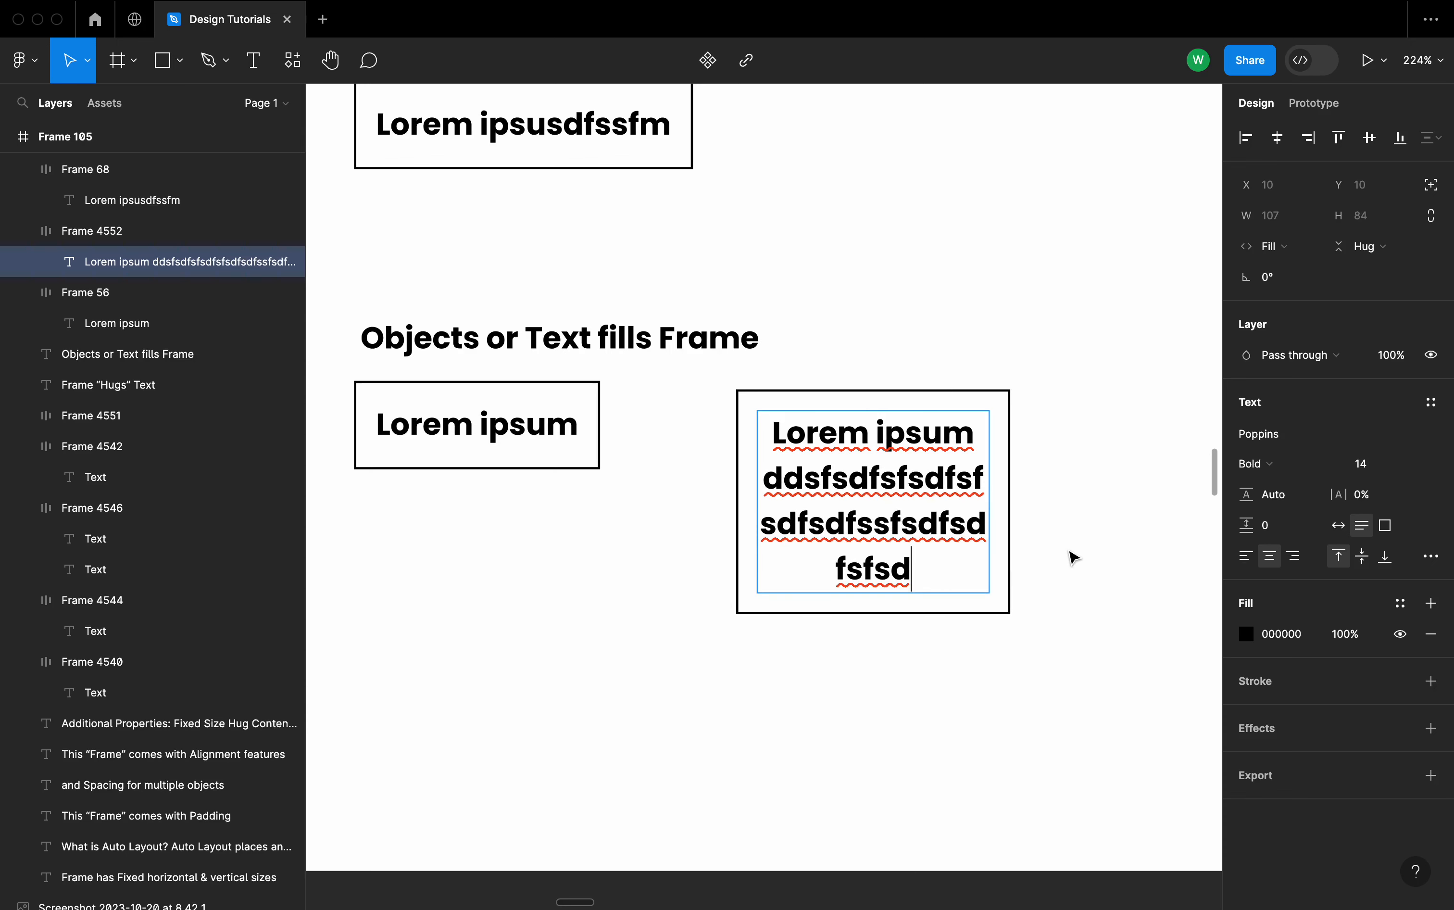
key(Escape)
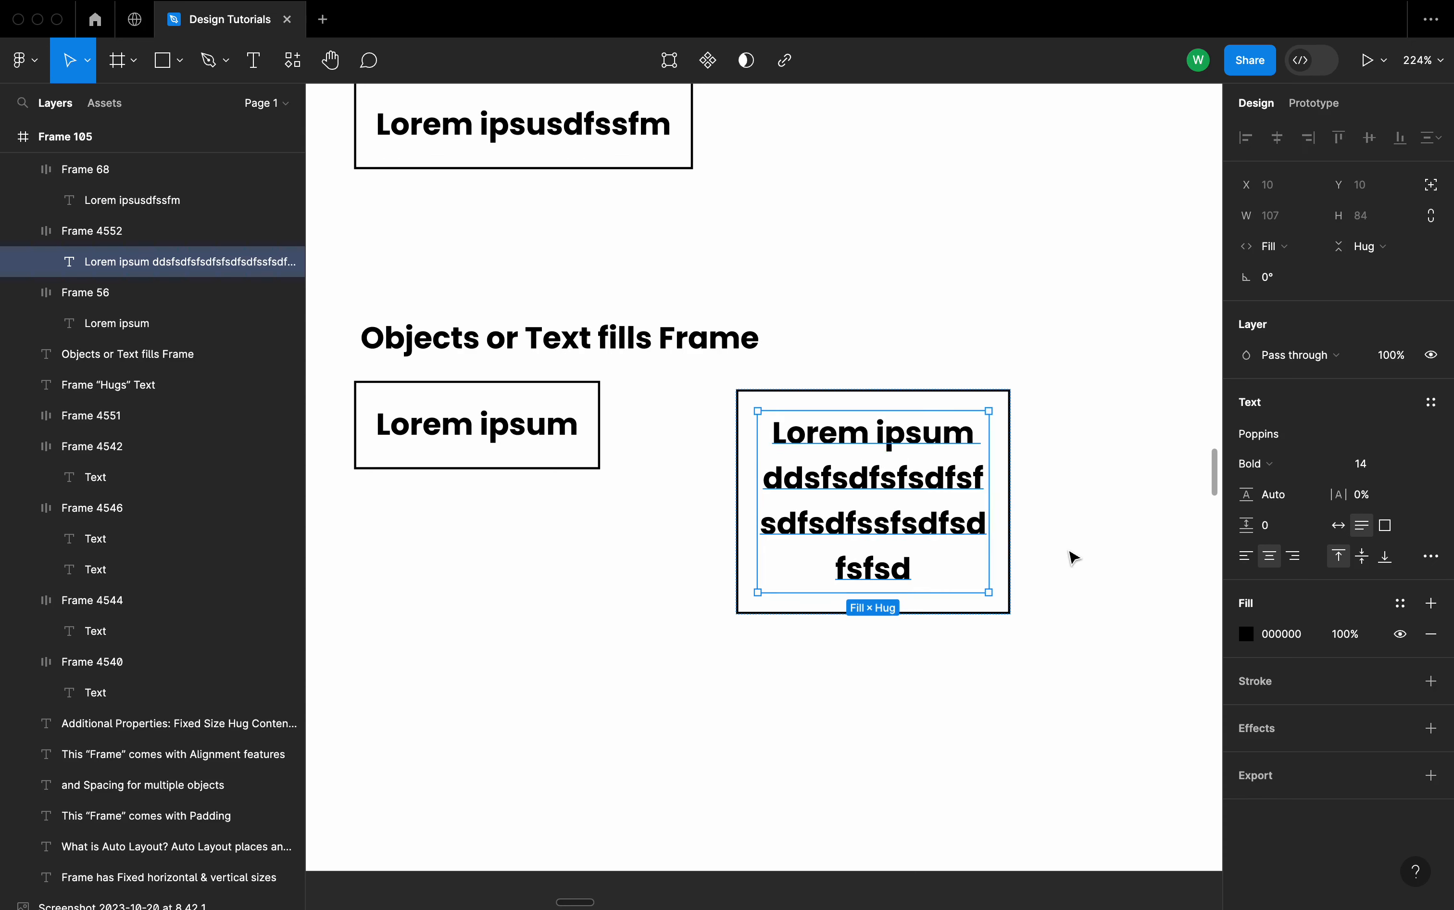
click(960, 398)
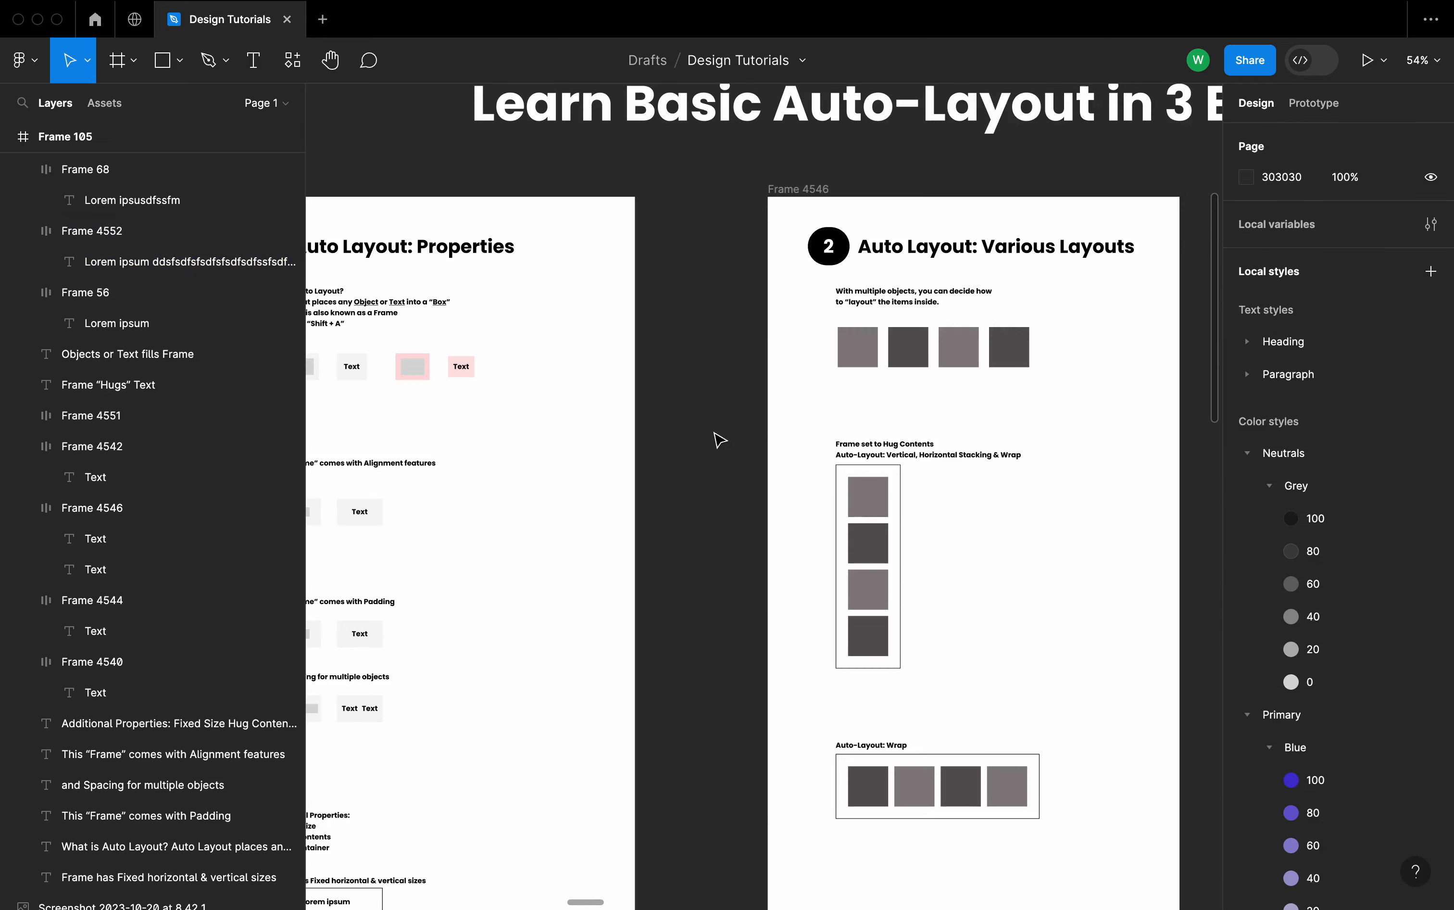
- Examine the "Auto Layout: Various Layouts" frame, from its row of four squares down to the Hug Contents stack
scroll(715, 435, up, 2)
scroll(716, 435, right, 2)
scroll(873, 443, up, 5)
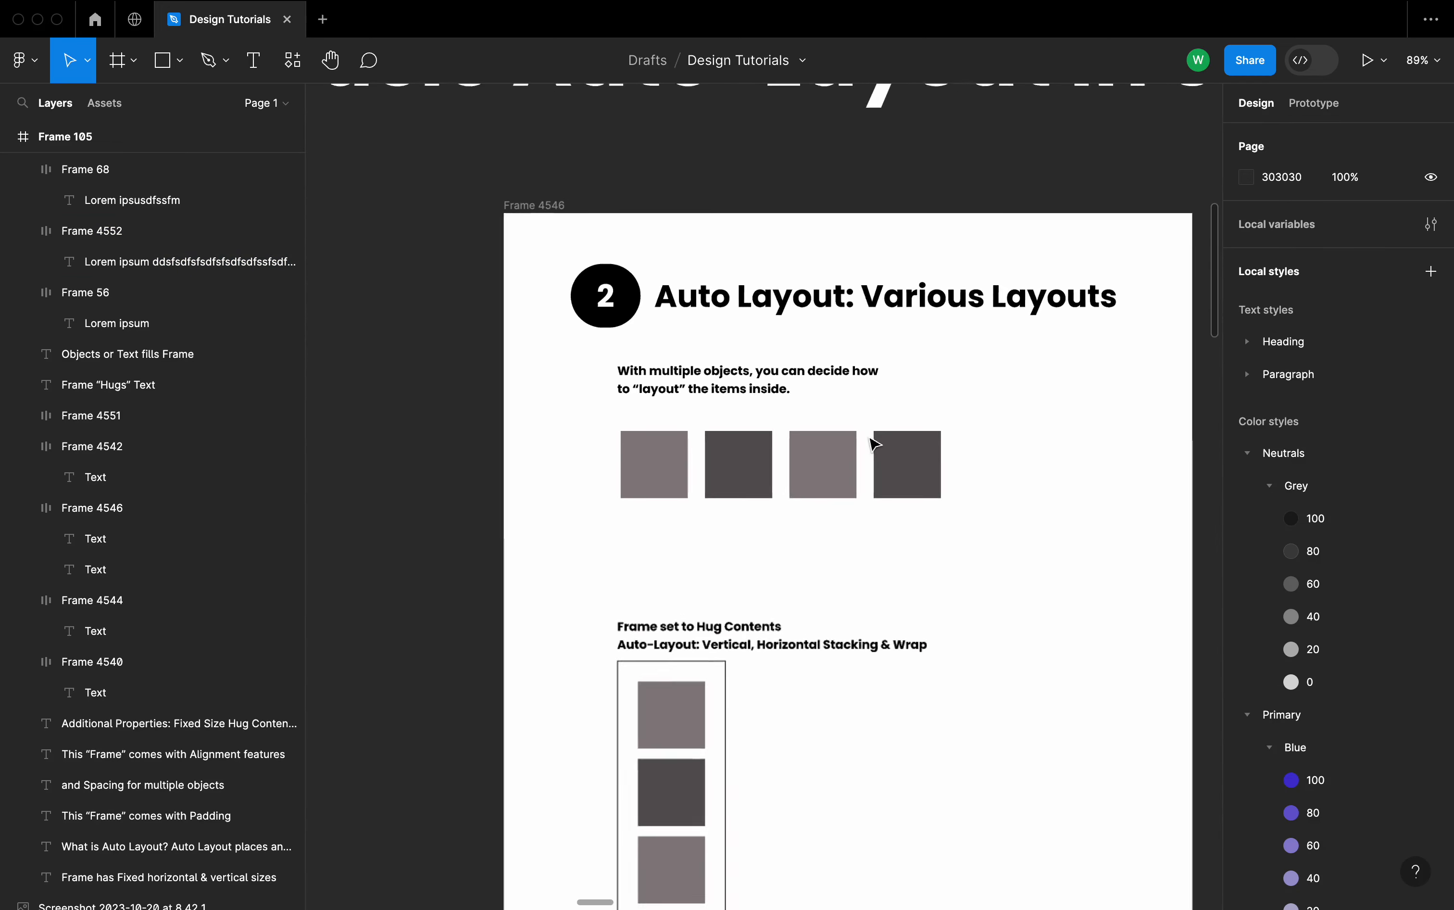
scroll(873, 444, up, 1)
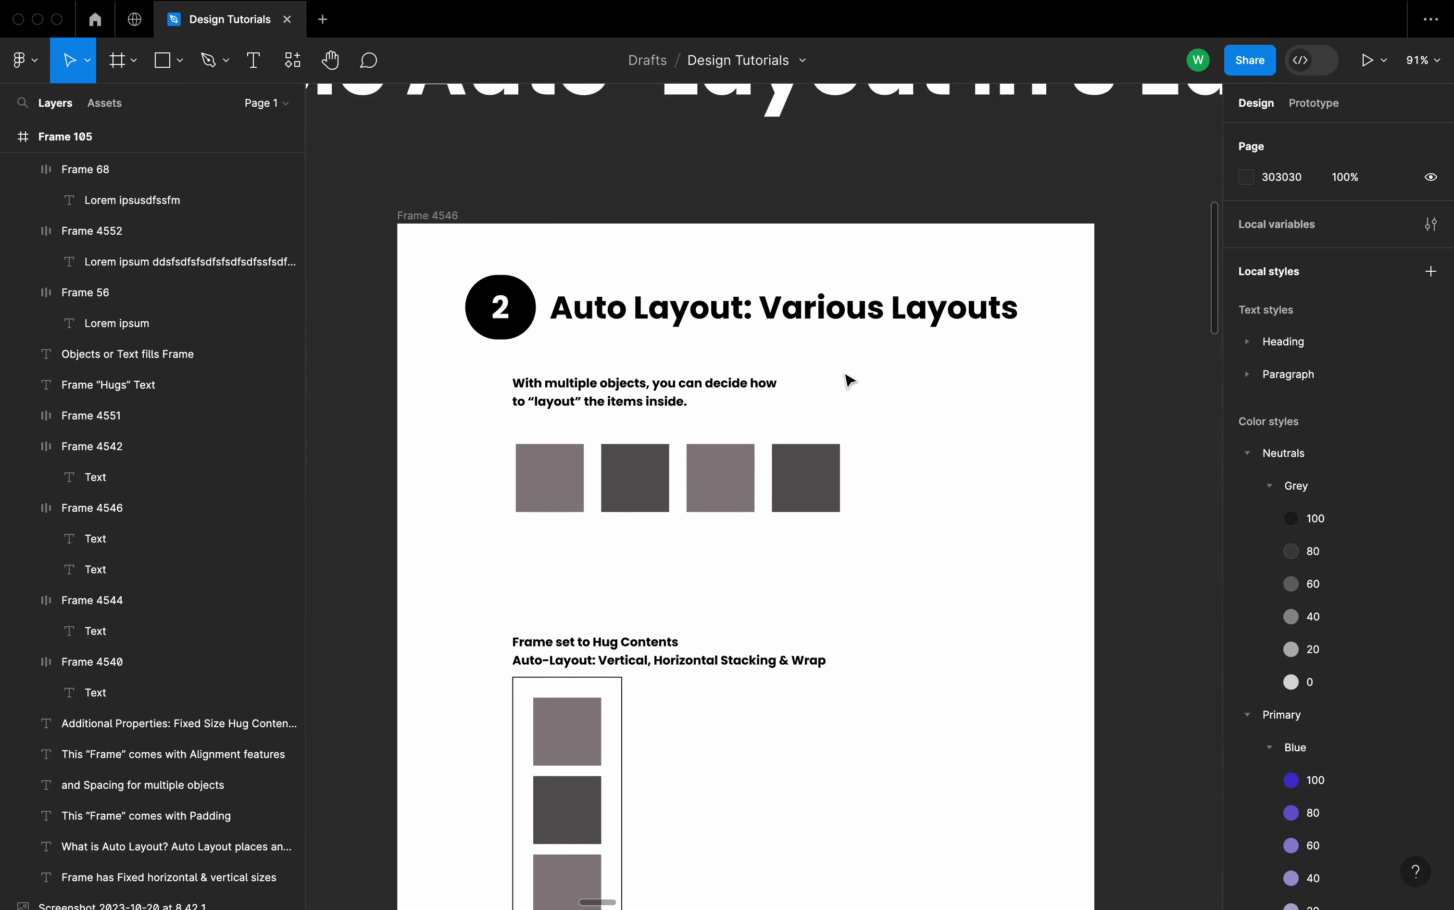
scroll(505, 404, up, 2)
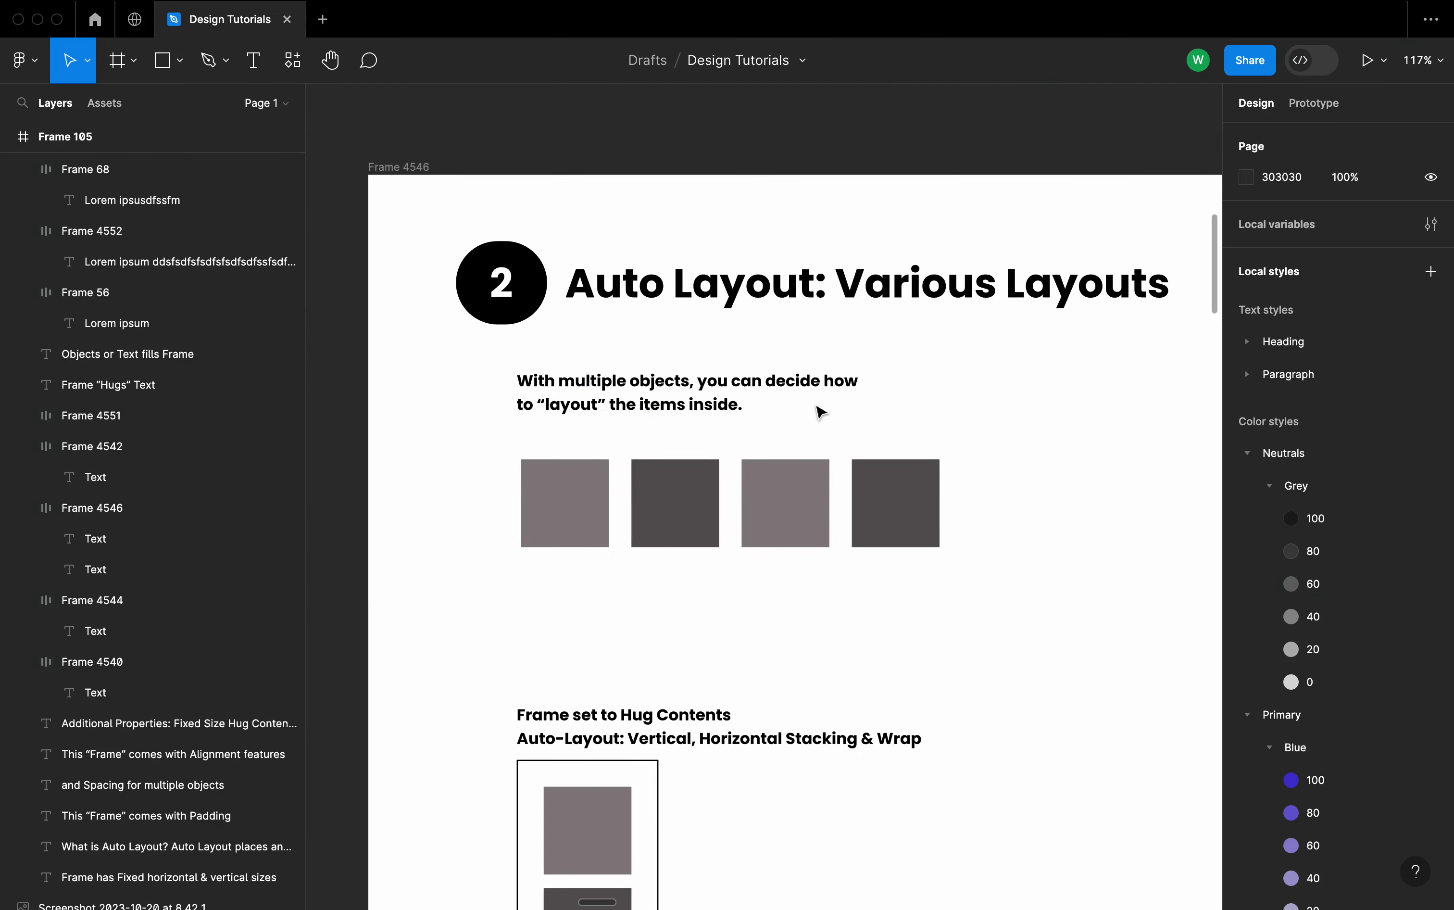
scroll(770, 399, down, 3)
scroll(769, 399, left, 1)
scroll(915, 427, down, 6)
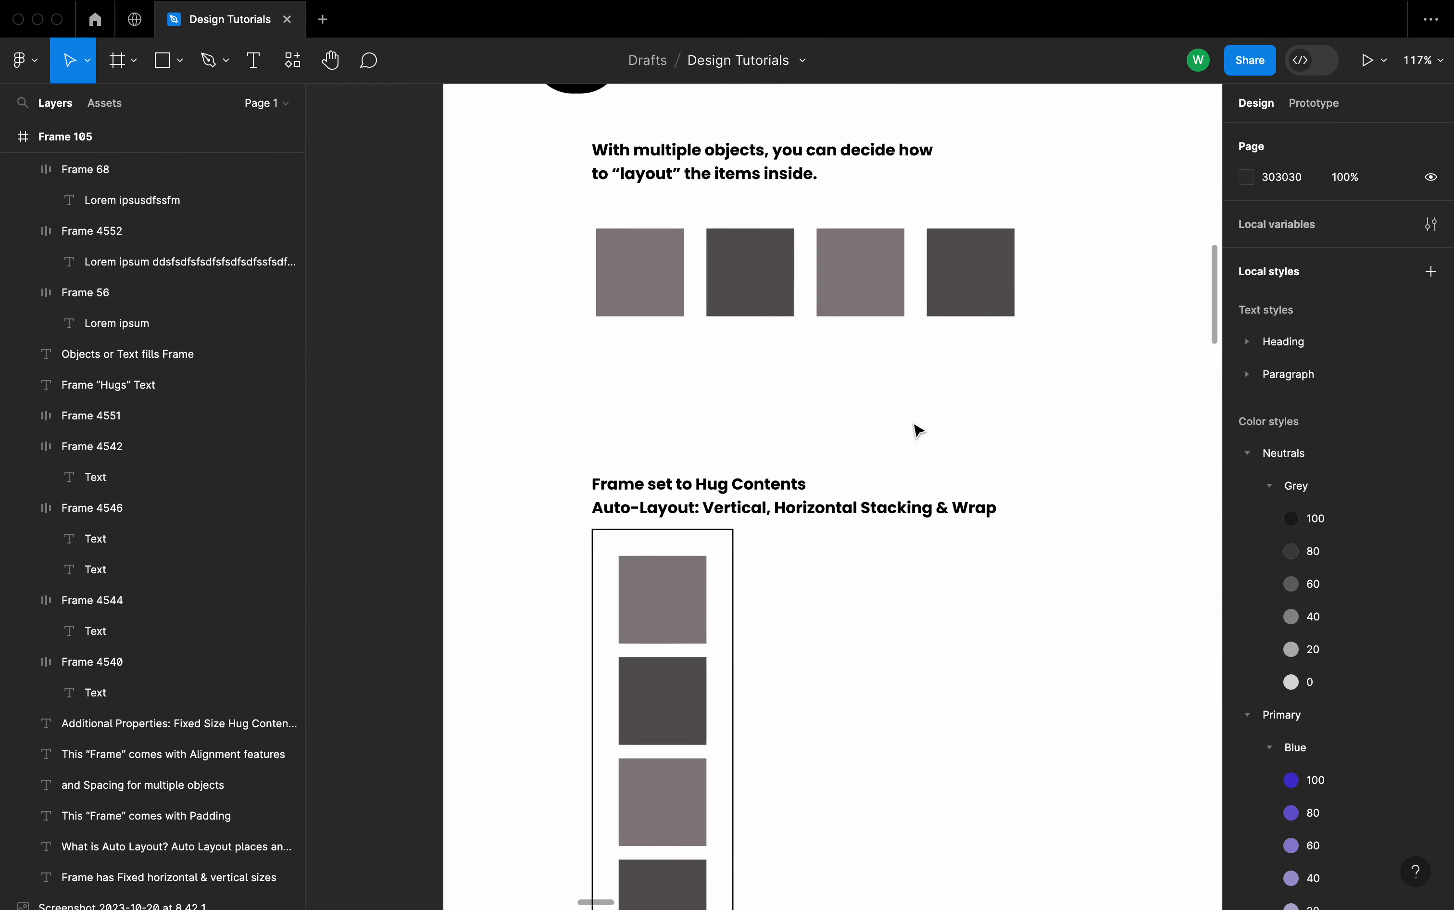
- Toggle the Hug Contents stack's auto layout between horizontal and vertical direction several times, ending on vertical
click(545, 419)
scroll(802, 497, up, 1)
scroll(801, 497, right, 1)
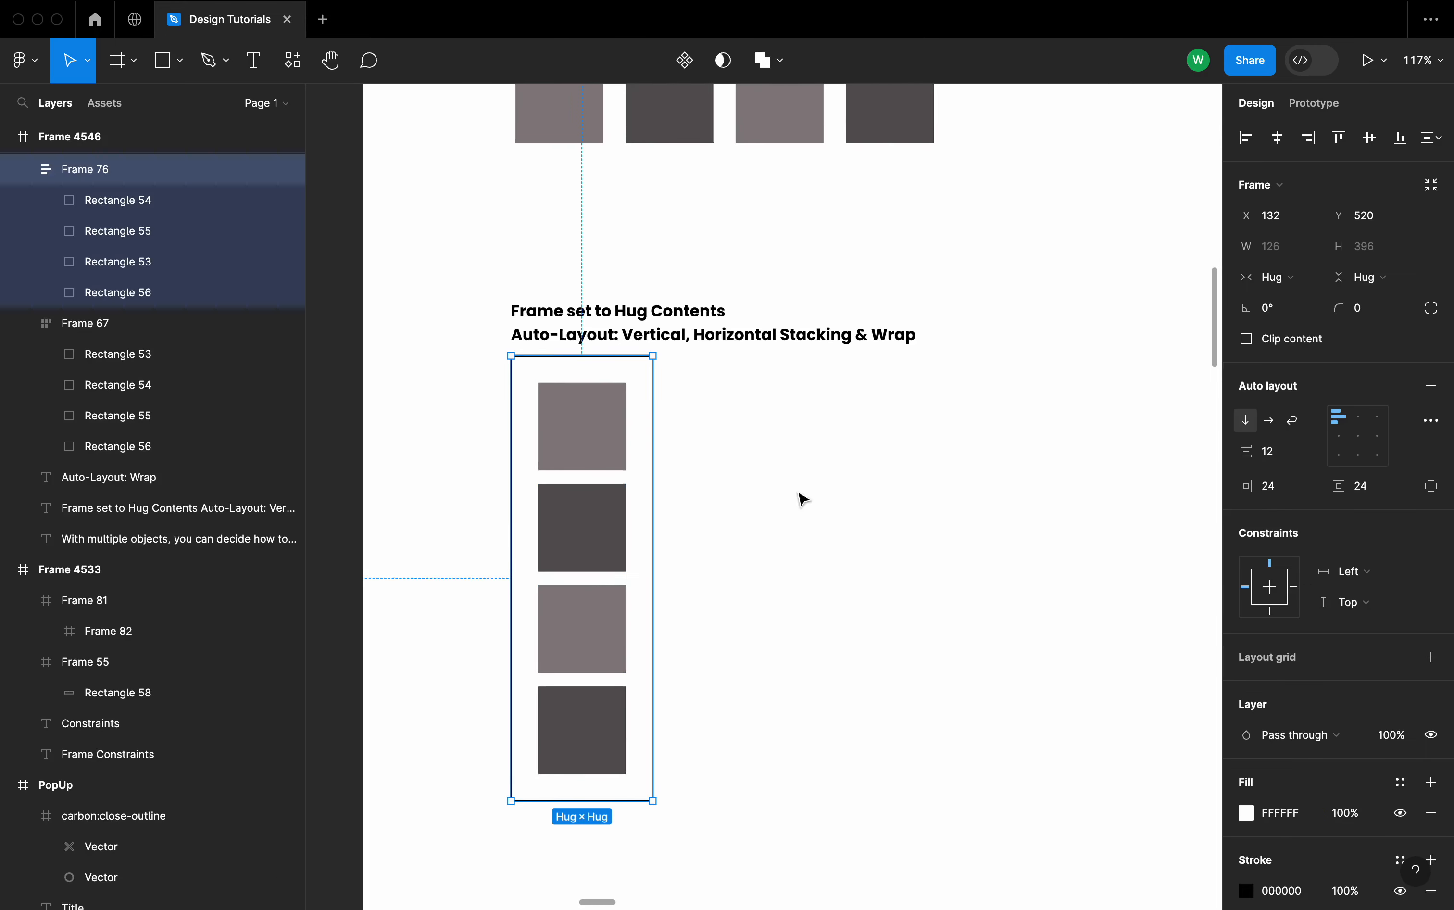
click(1268, 421)
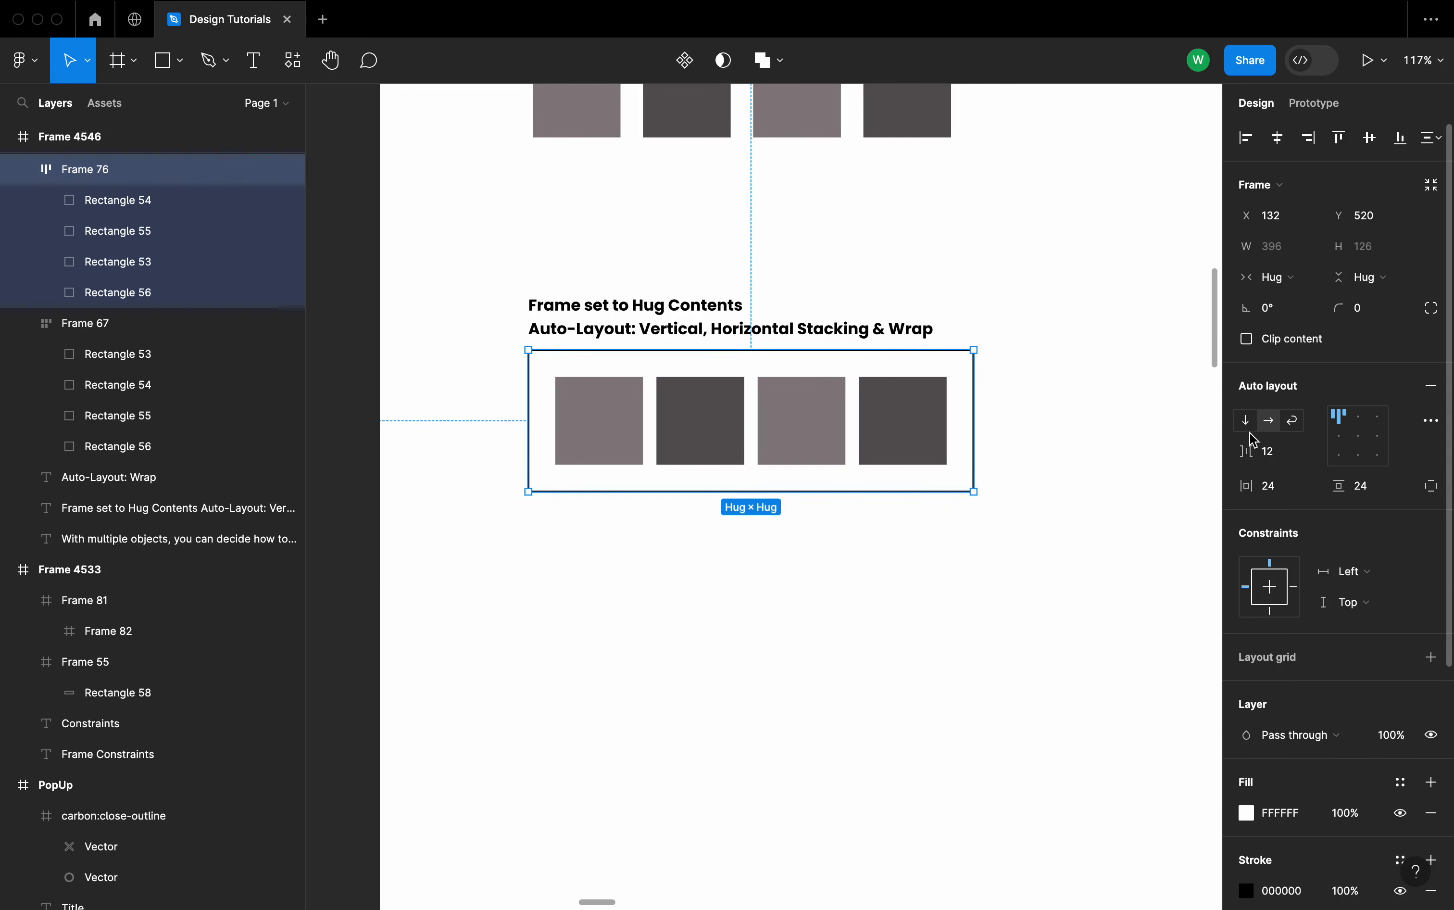
click(1245, 421)
click(1267, 423)
click(1247, 422)
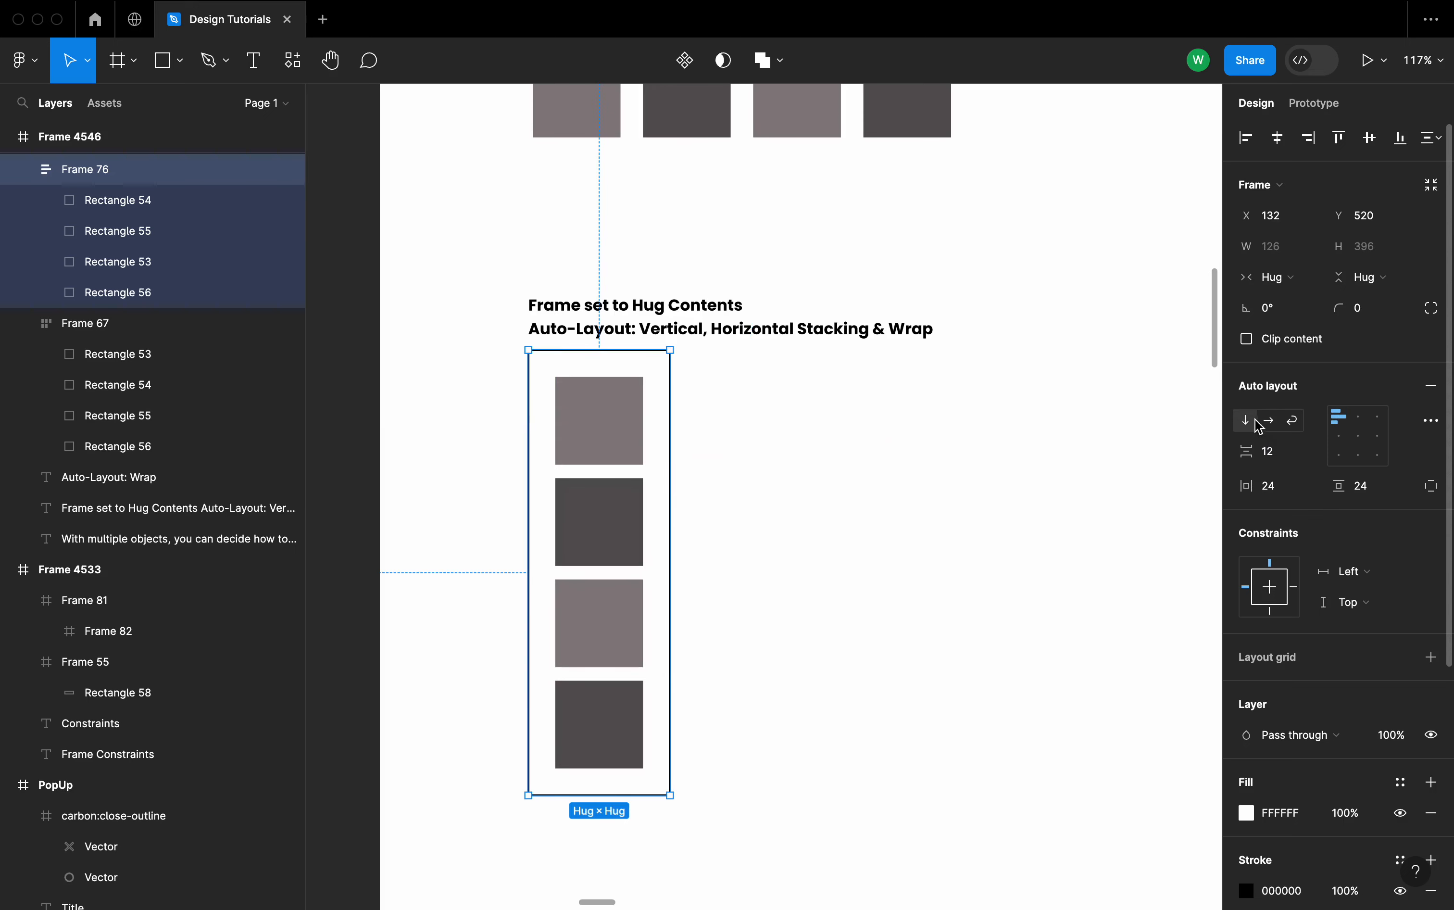
click(1267, 422)
click(1250, 423)
click(1270, 422)
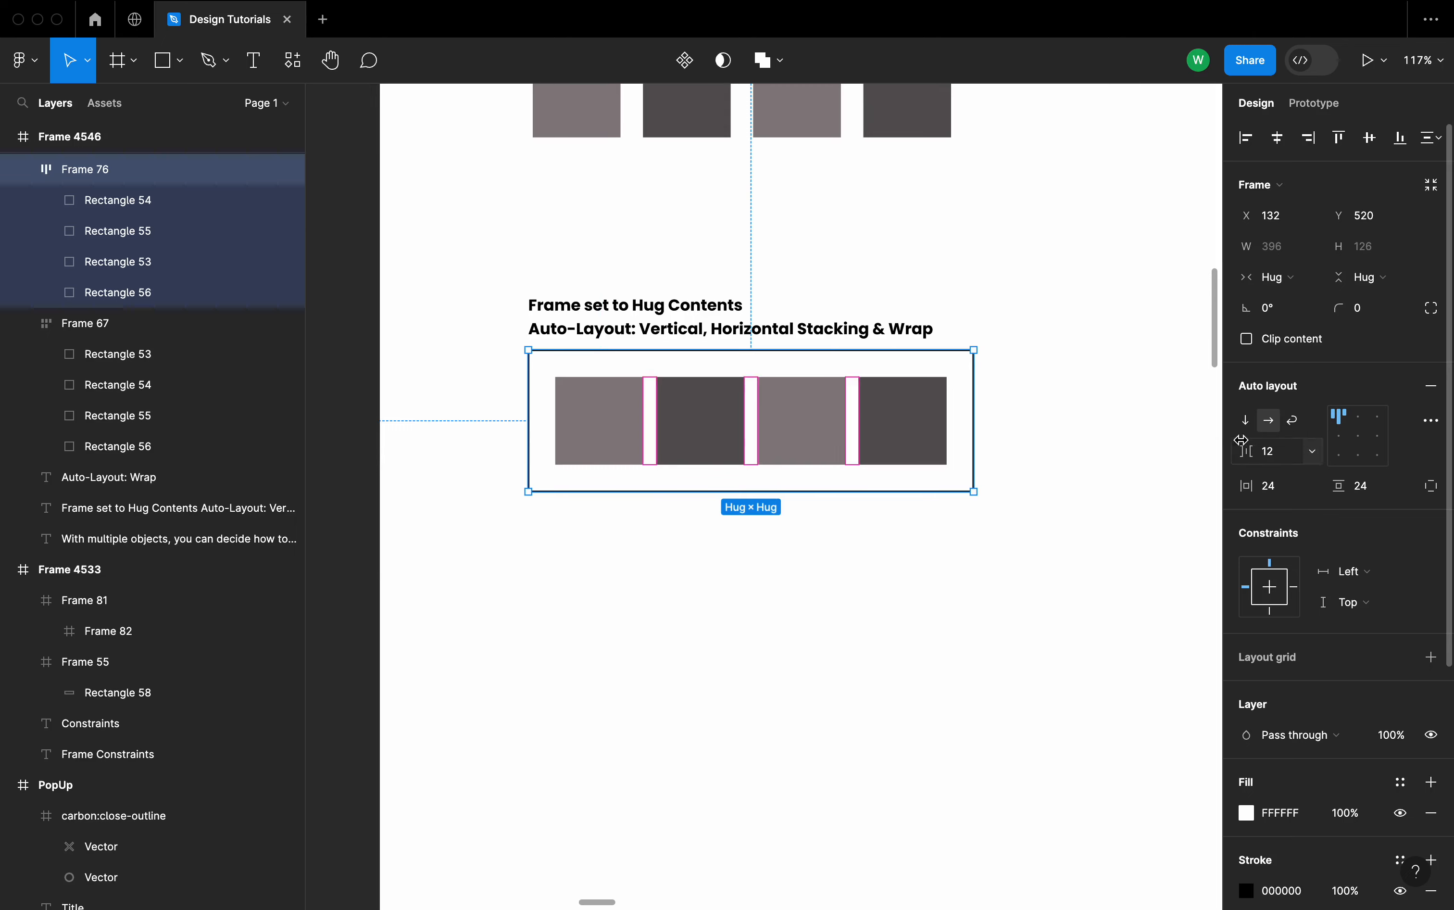
click(1245, 424)
- Move the four loose squares under the "With multiple objects" text out of their even row into uneven positions
scroll(1038, 510, up, 6)
drag(539, 486, 535, 524)
drag(662, 504, 665, 513)
drag(766, 503, 864, 515)
click(854, 500)
click(841, 625)
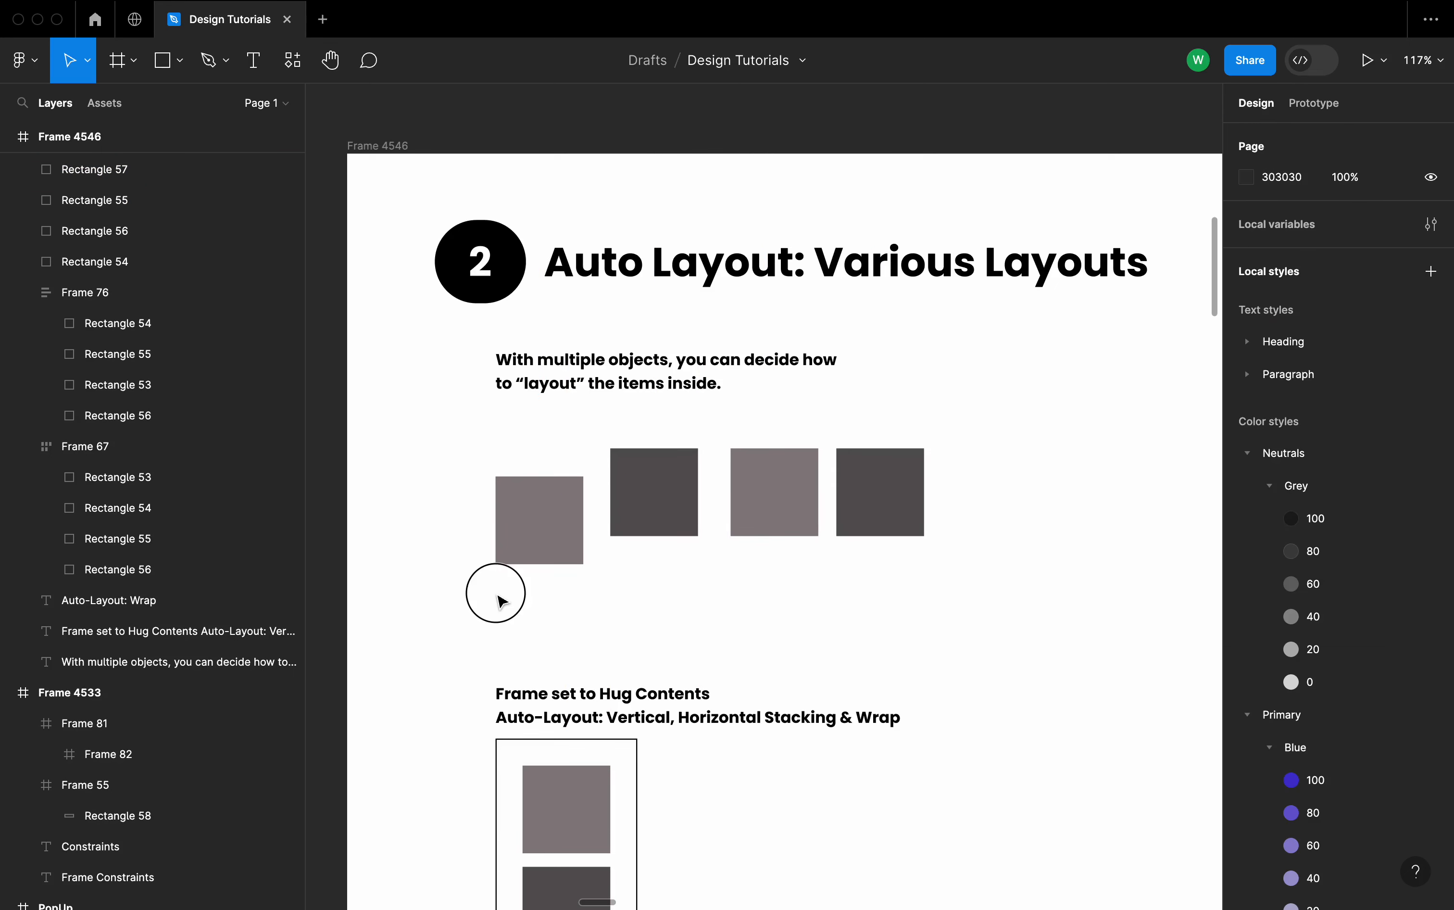
- Add auto layout to the four loose squares together, try the vertical direction, and set it back to horizontal
drag(496, 591, 1025, 486)
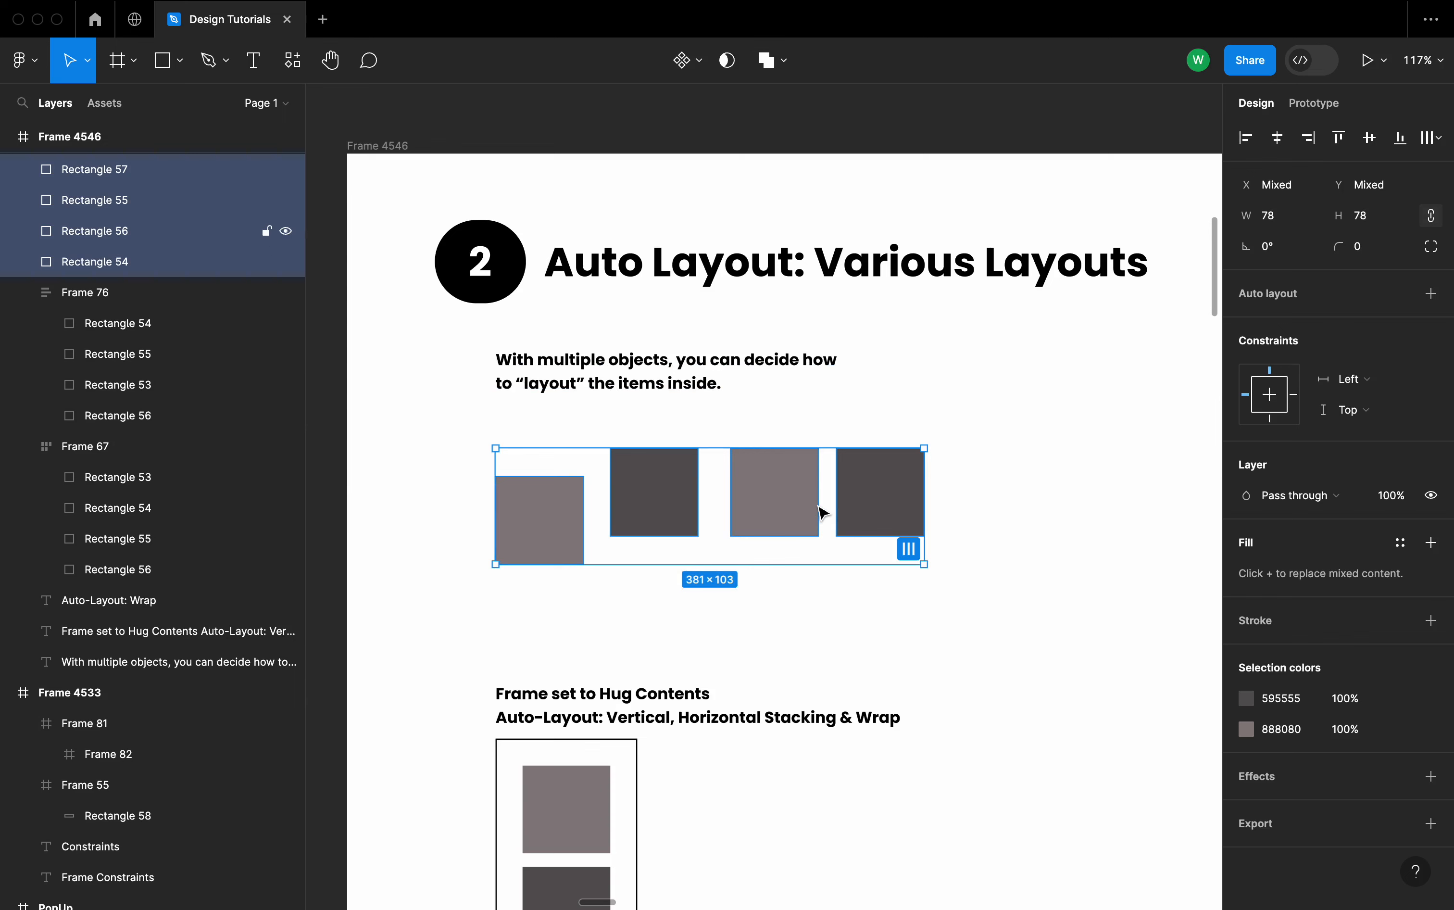
key(shift+a)
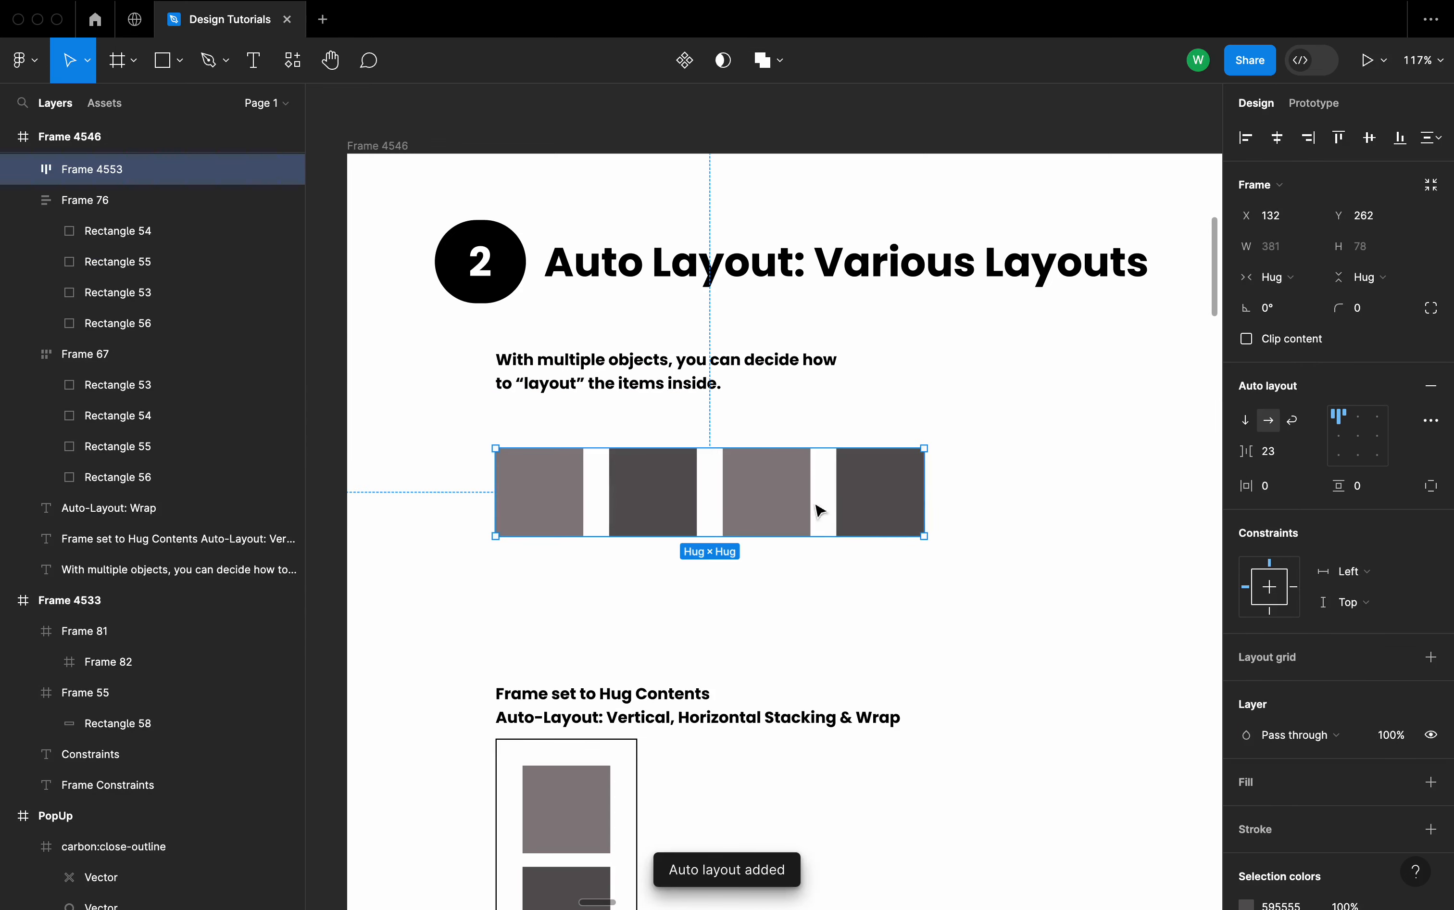
click(1245, 419)
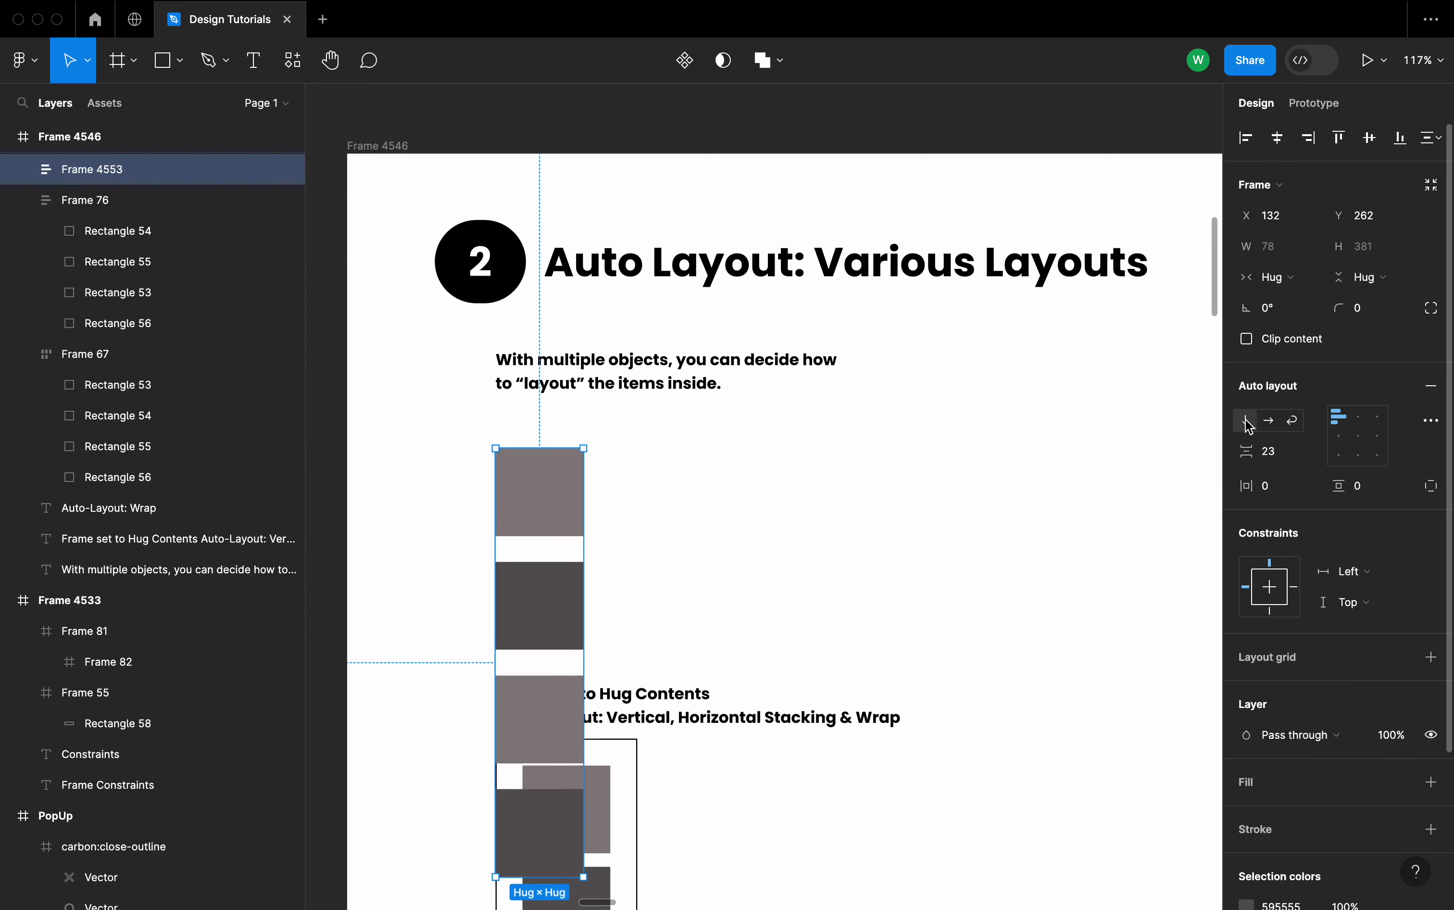
click(1267, 420)
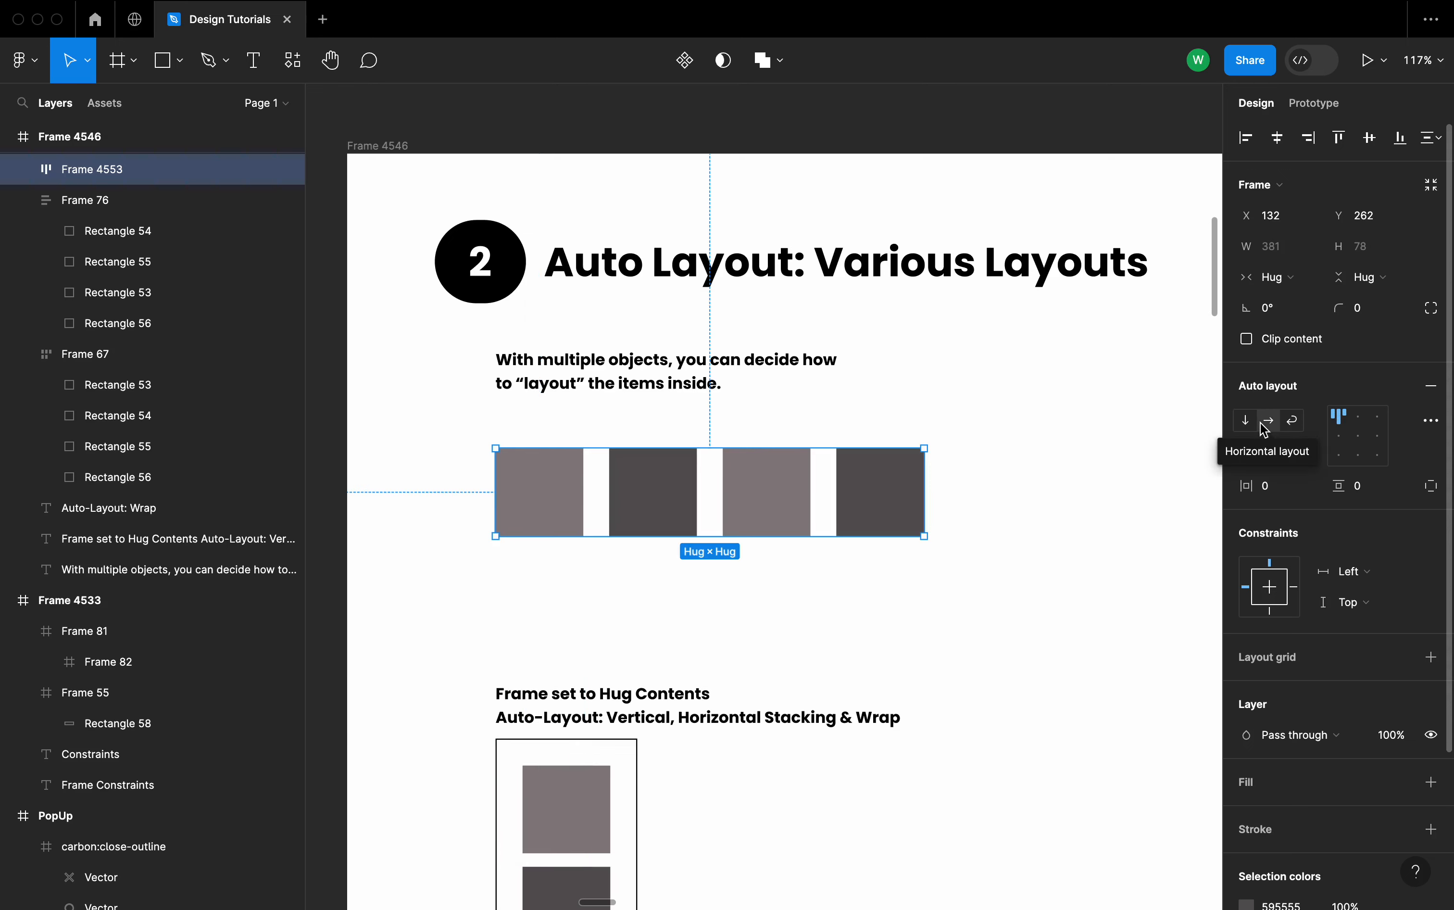
click(960, 572)
- Widen the "Auto-Layout: Wrap" frame to 405
scroll(956, 576, down, 10)
scroll(956, 576, left, 2)
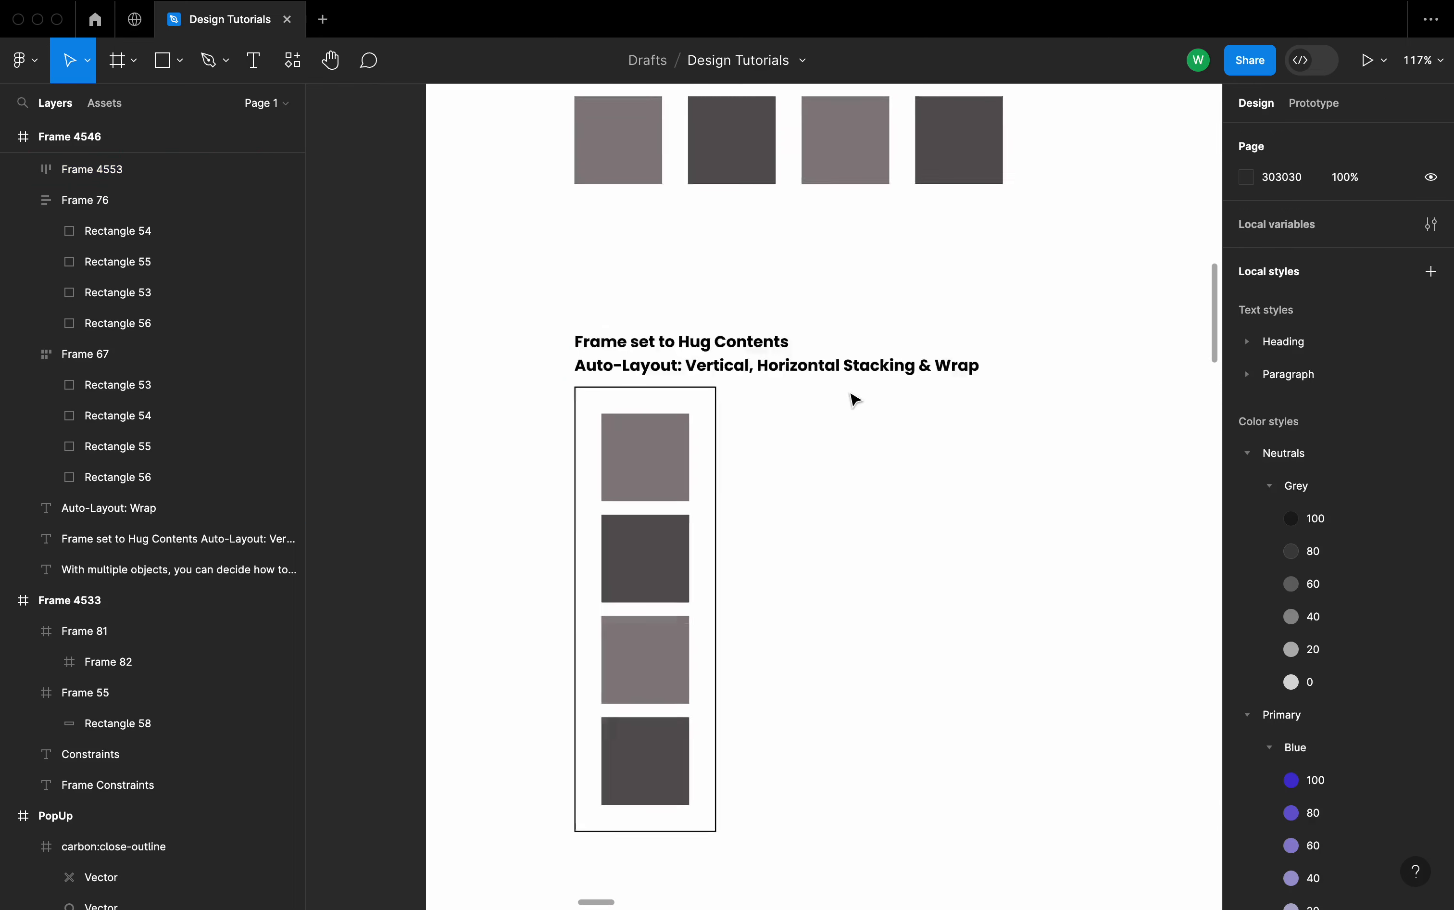
click(731, 363)
scroll(912, 409, down, 6)
scroll(912, 409, right, 2)
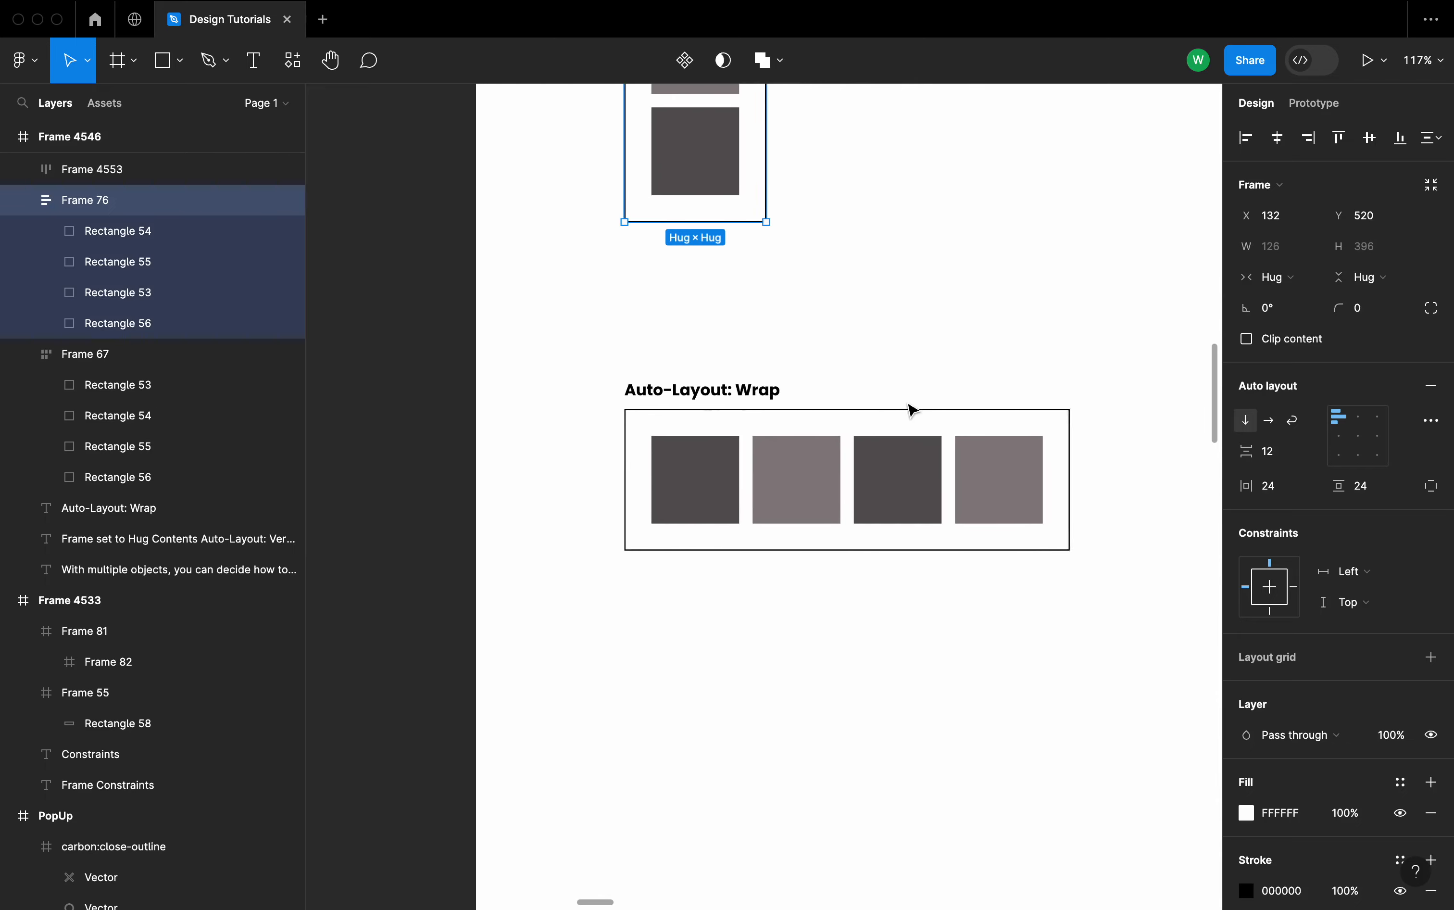
click(938, 309)
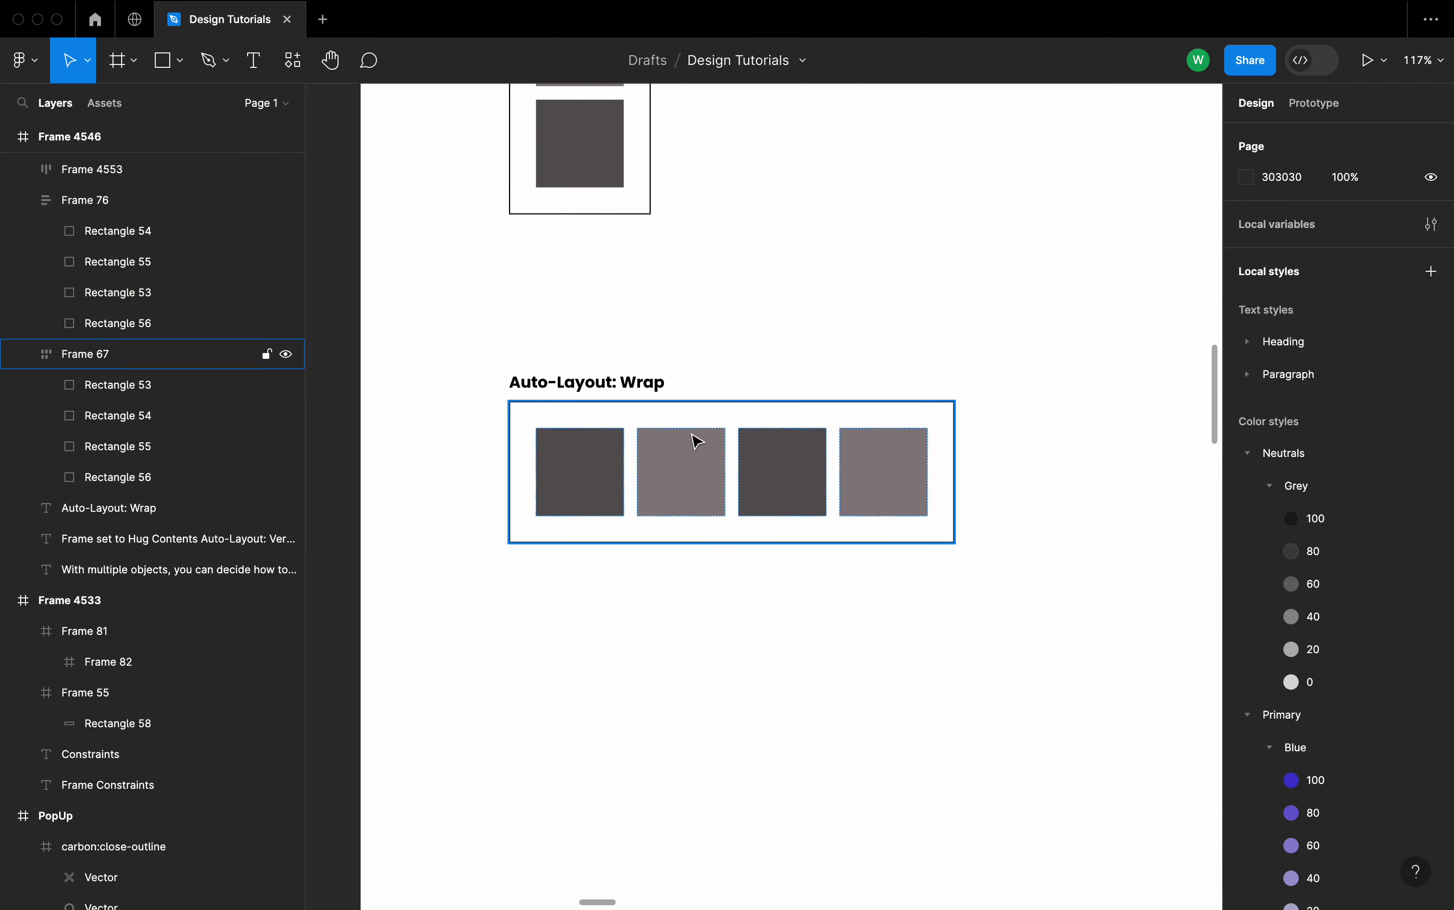
scroll(696, 441, down, 3)
scroll(696, 441, left, 1)
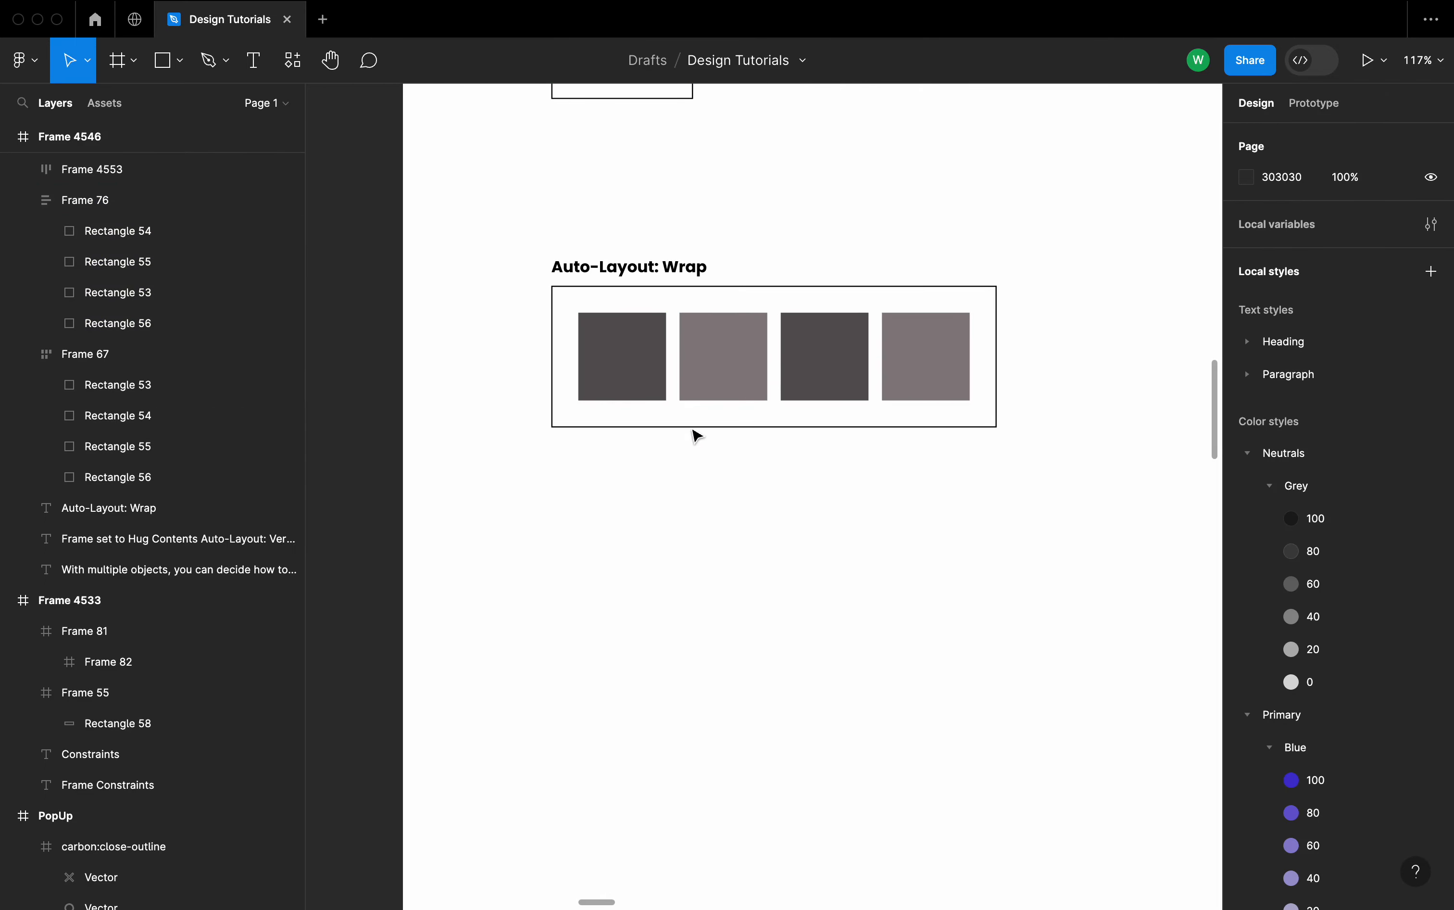
click(794, 297)
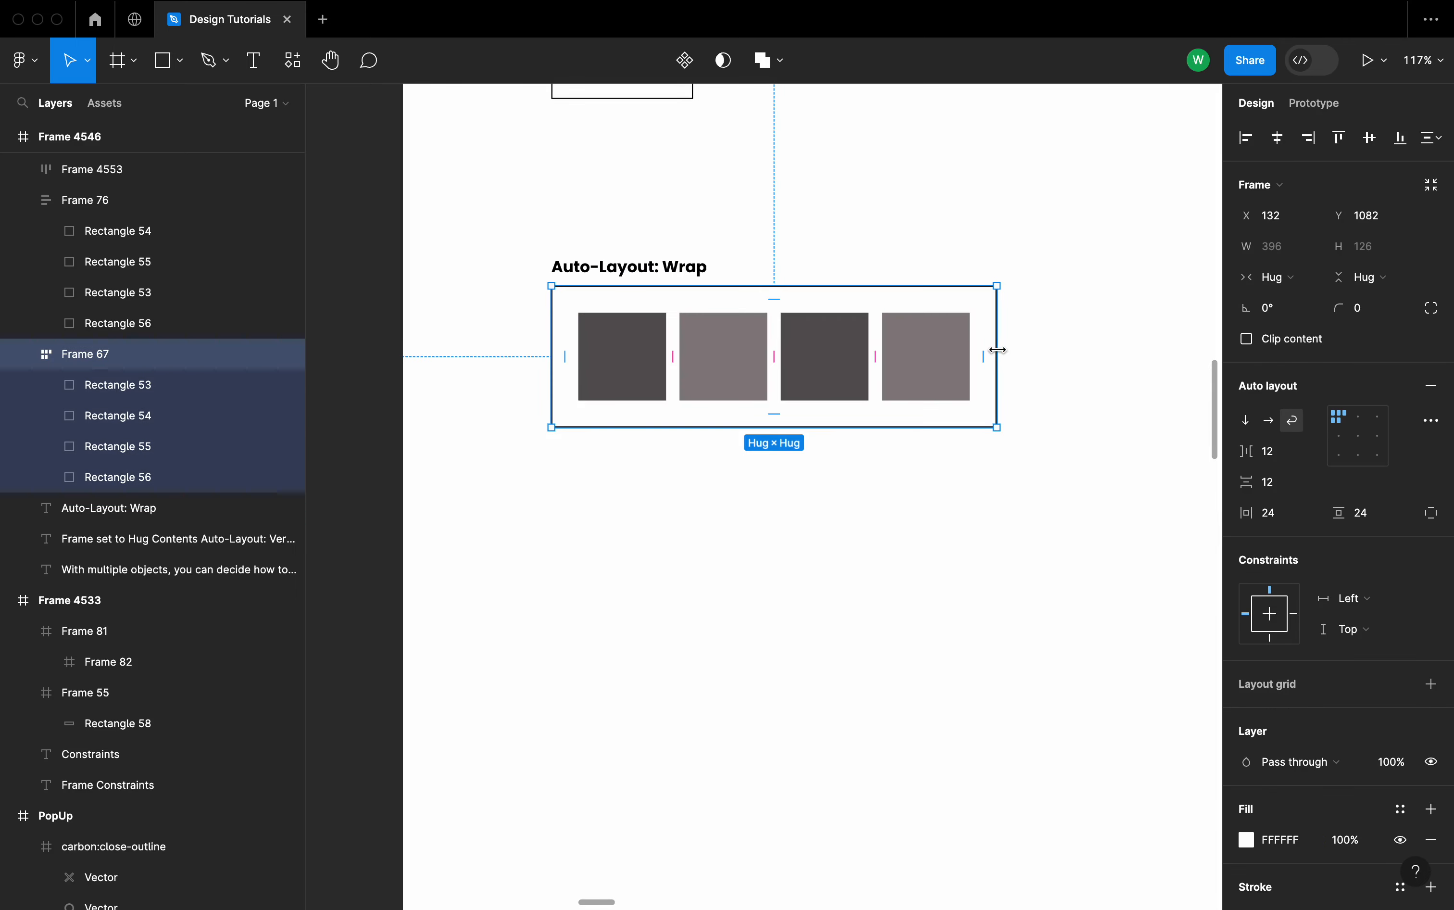
mouse_move(997, 350)
mouse_down()
mouse_move(762, 344)
mouse_move(1058, 348)
mouse_move(763, 358)
mouse_move(1110, 354)
mouse_move(797, 364)
mouse_move(781, 322)
mouse_move(736, 321)
mouse_move(941, 323)
mouse_move(695, 331)
mouse_move(1008, 335)
mouse_up()
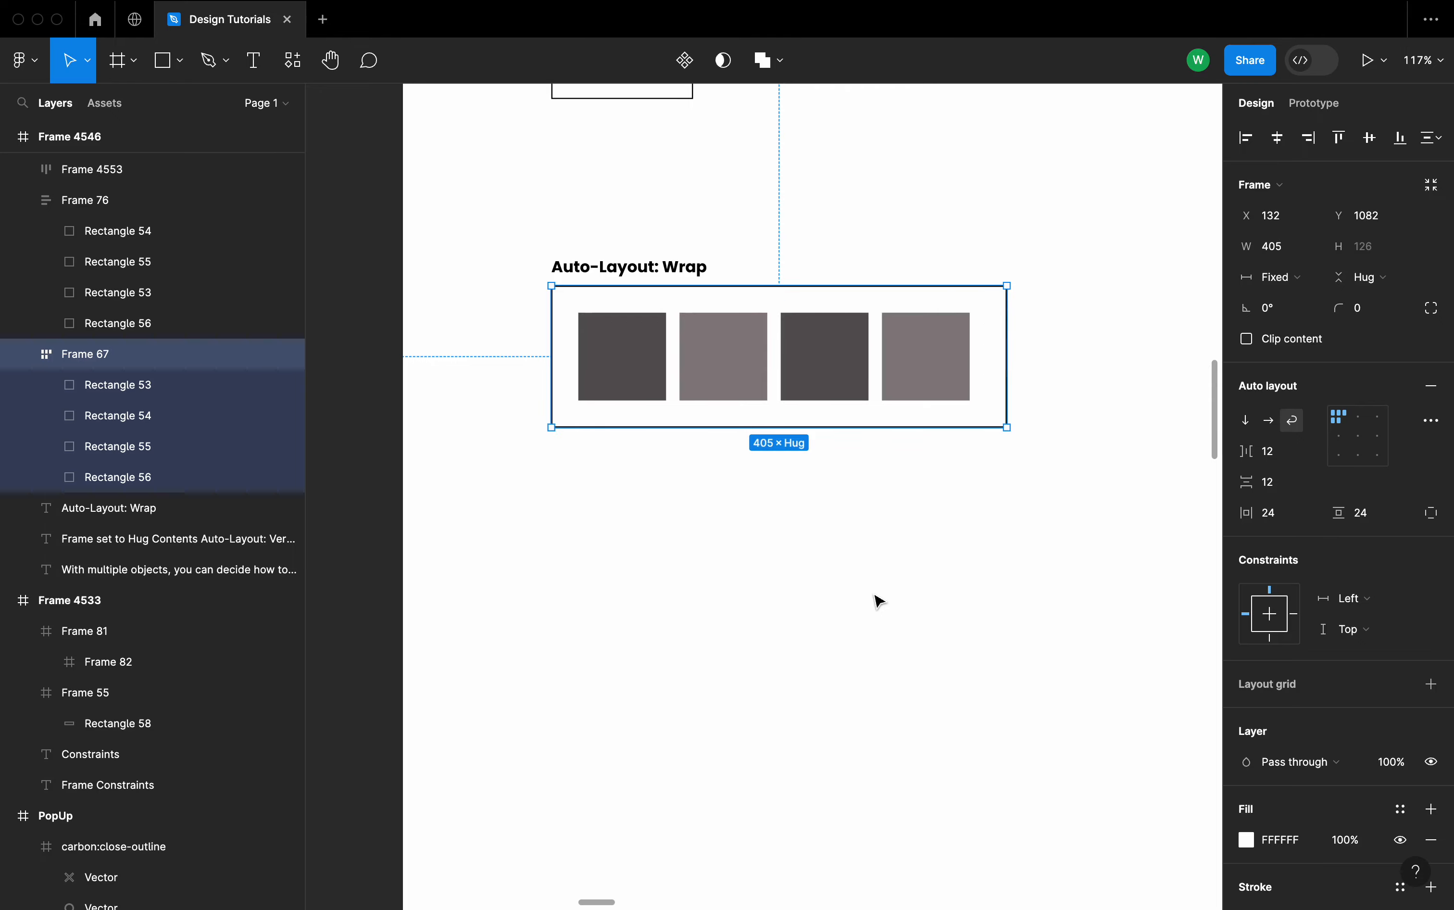
- Switch the row of four squares below the "With multiple objects" text to wrap and widen its frame to 431
click(870, 615)
scroll(870, 615, down, 5)
scroll(871, 424, up, 3)
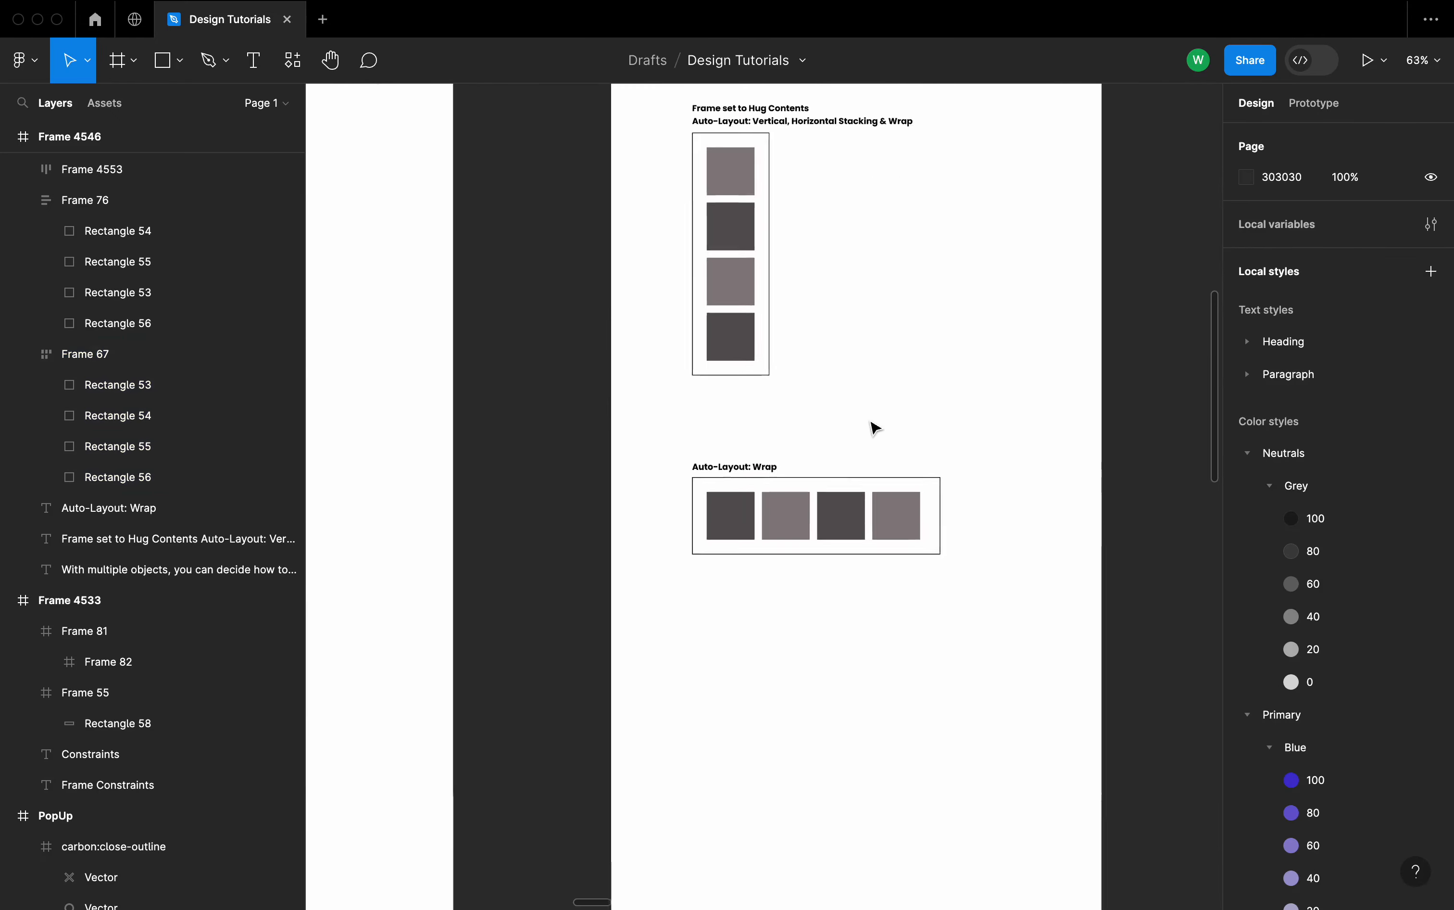
scroll(840, 530, up, 4)
scroll(838, 526, up, 8)
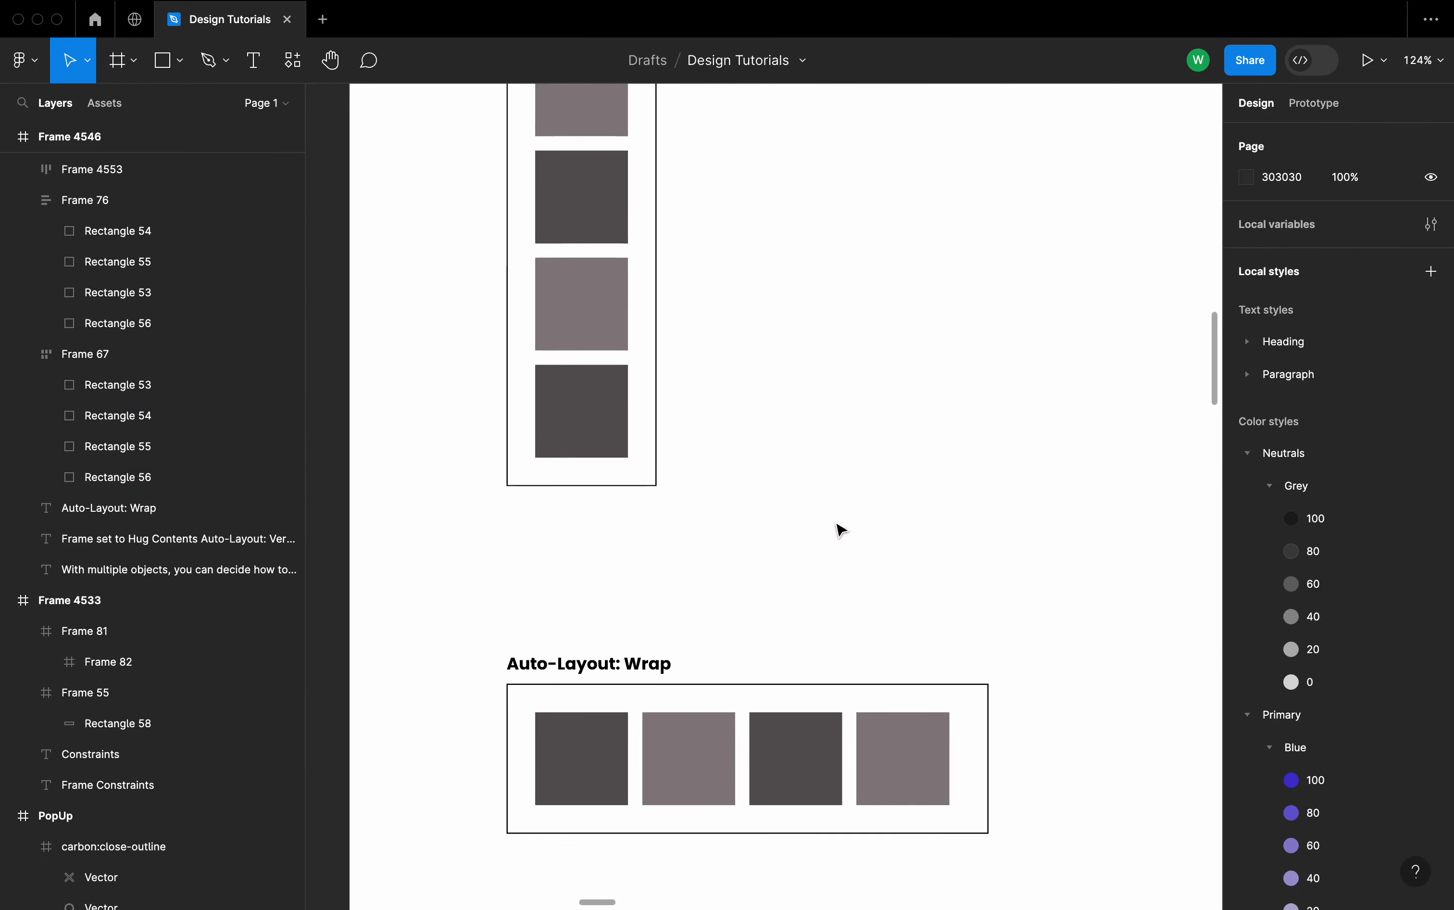
click(825, 478)
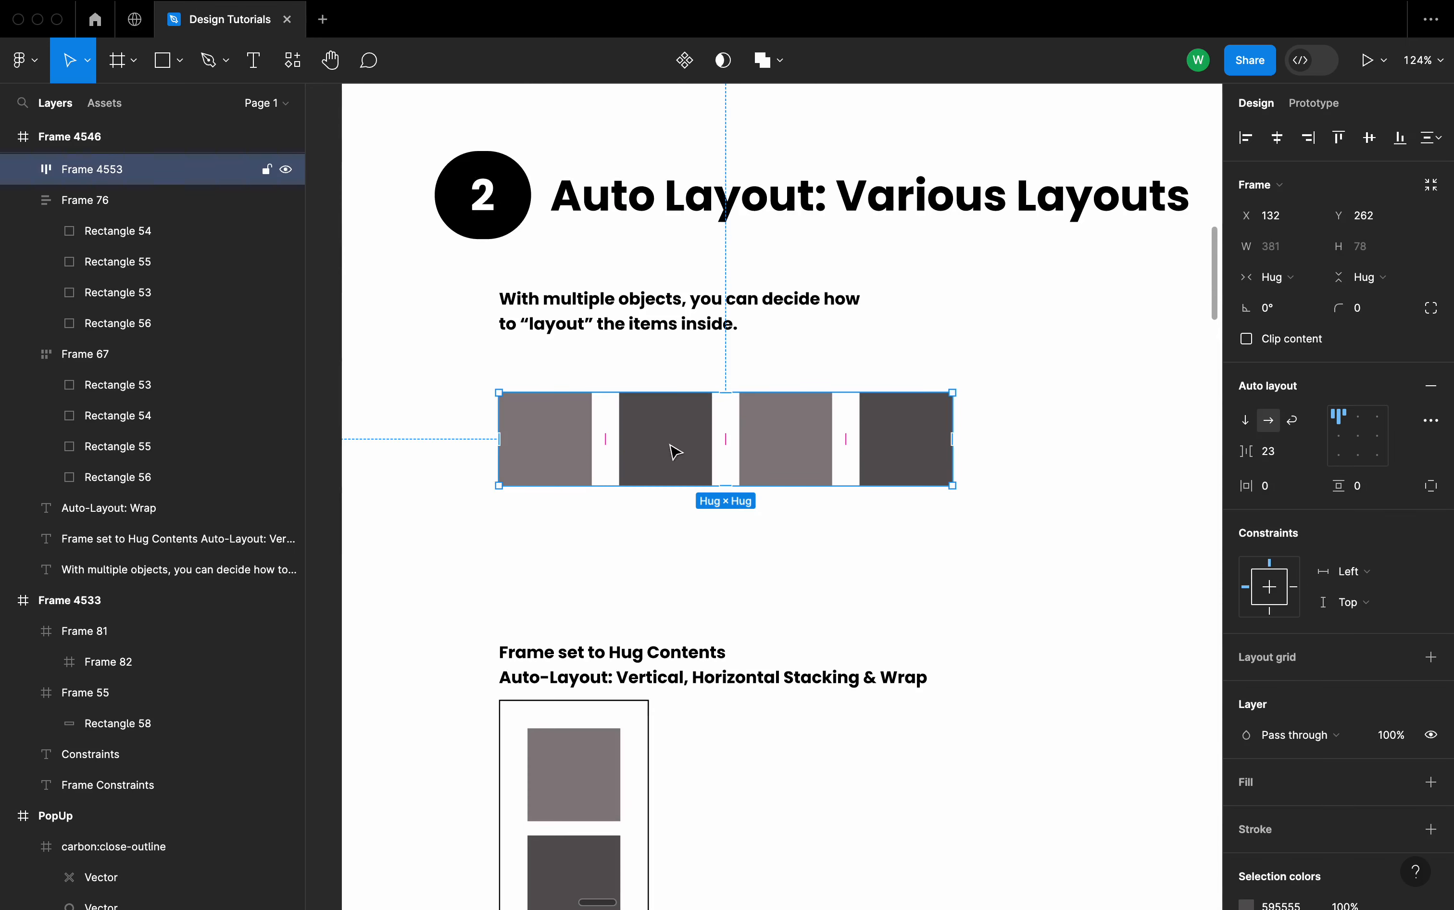
click(1293, 420)
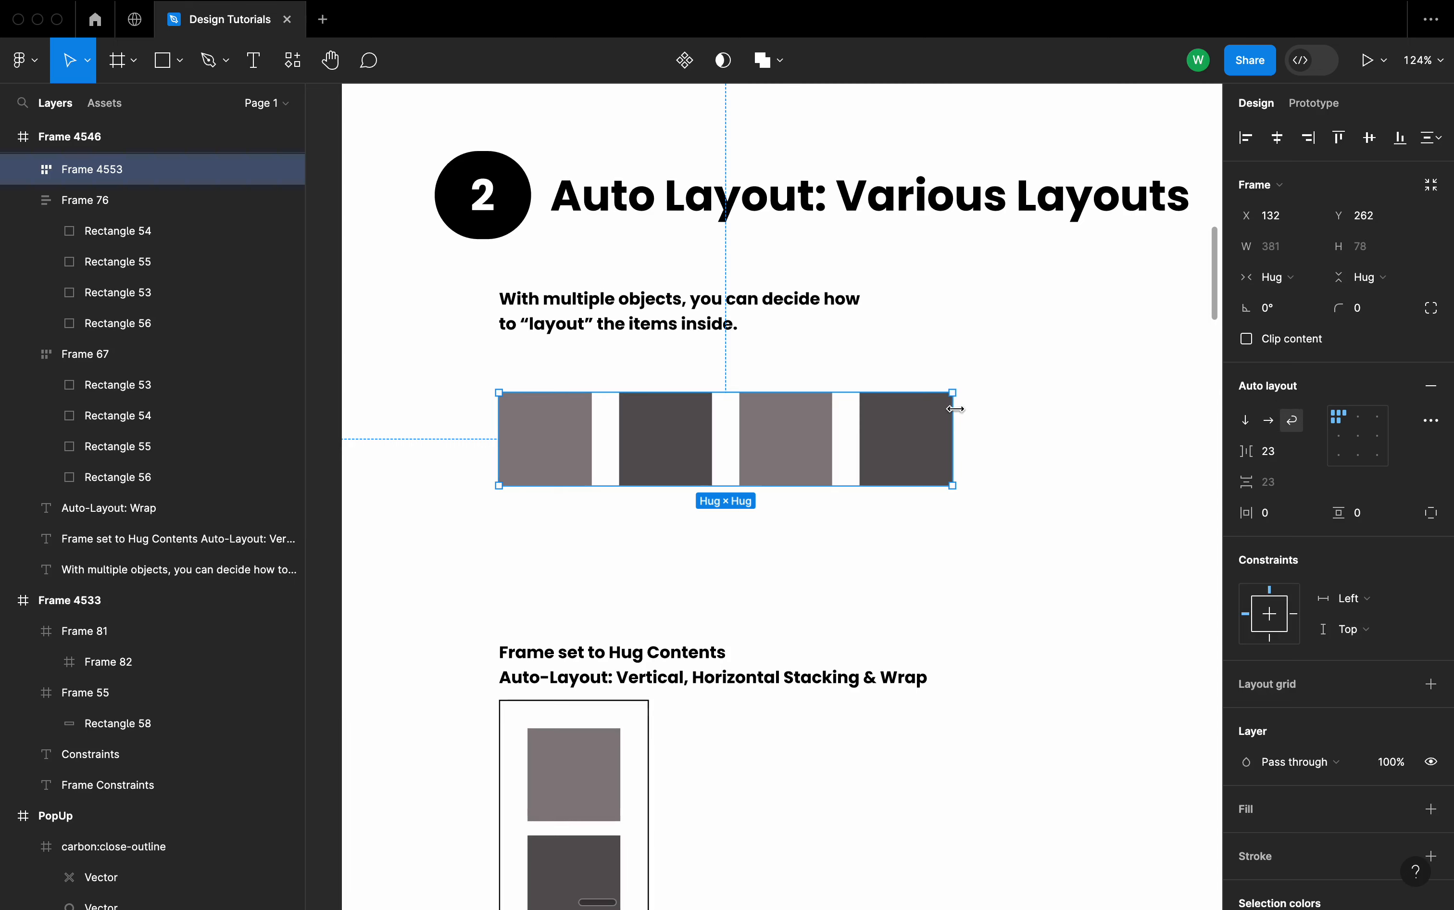
drag(953, 408, 1012, 410)
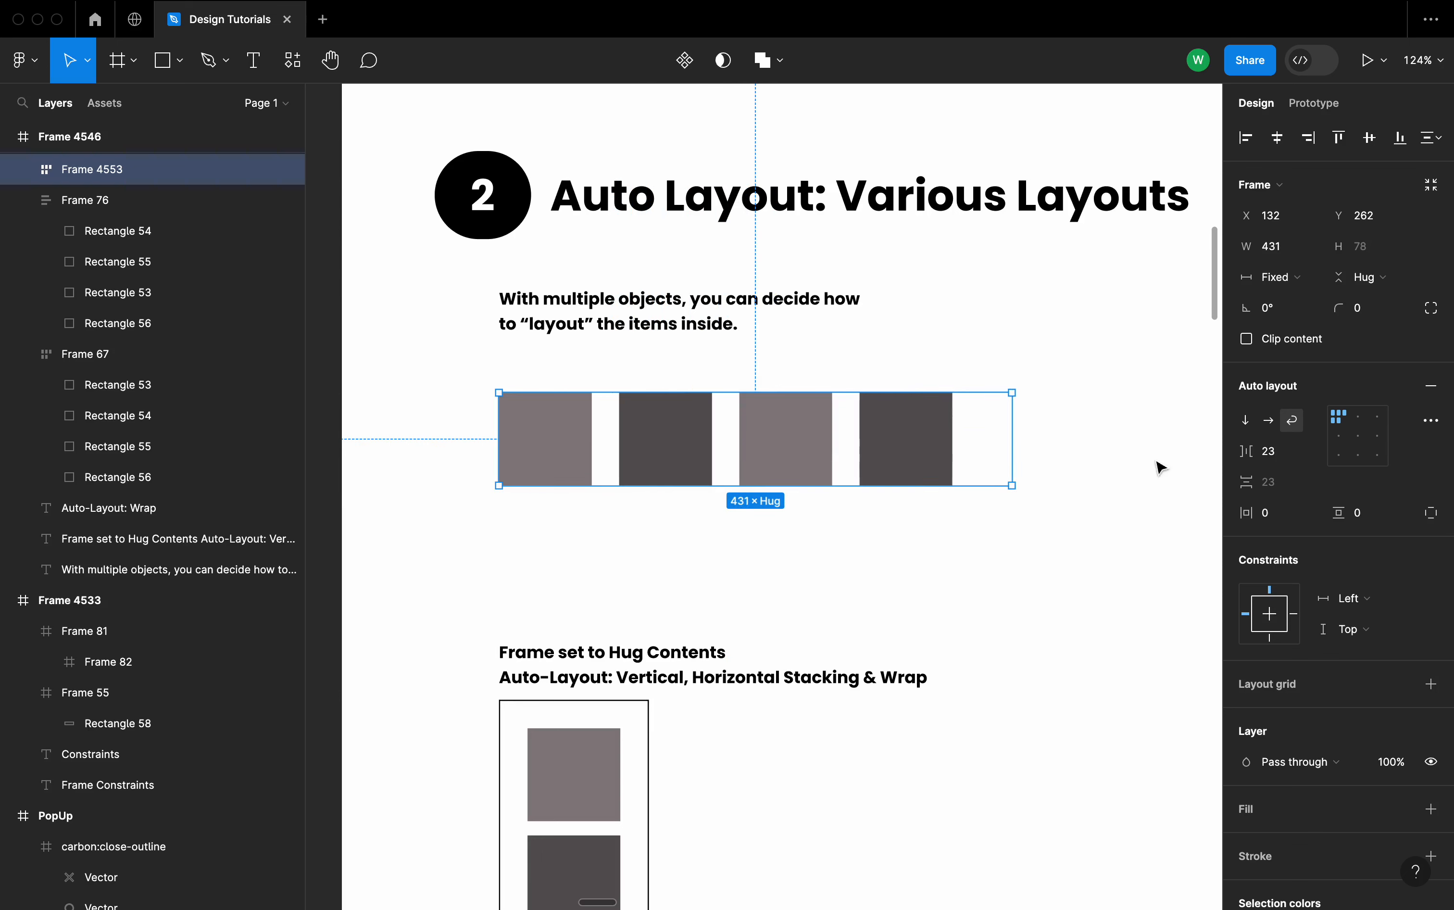
- Set the wrapped row's horizontal gap to Auto and resize its frame to a width of 390
click(1320, 452)
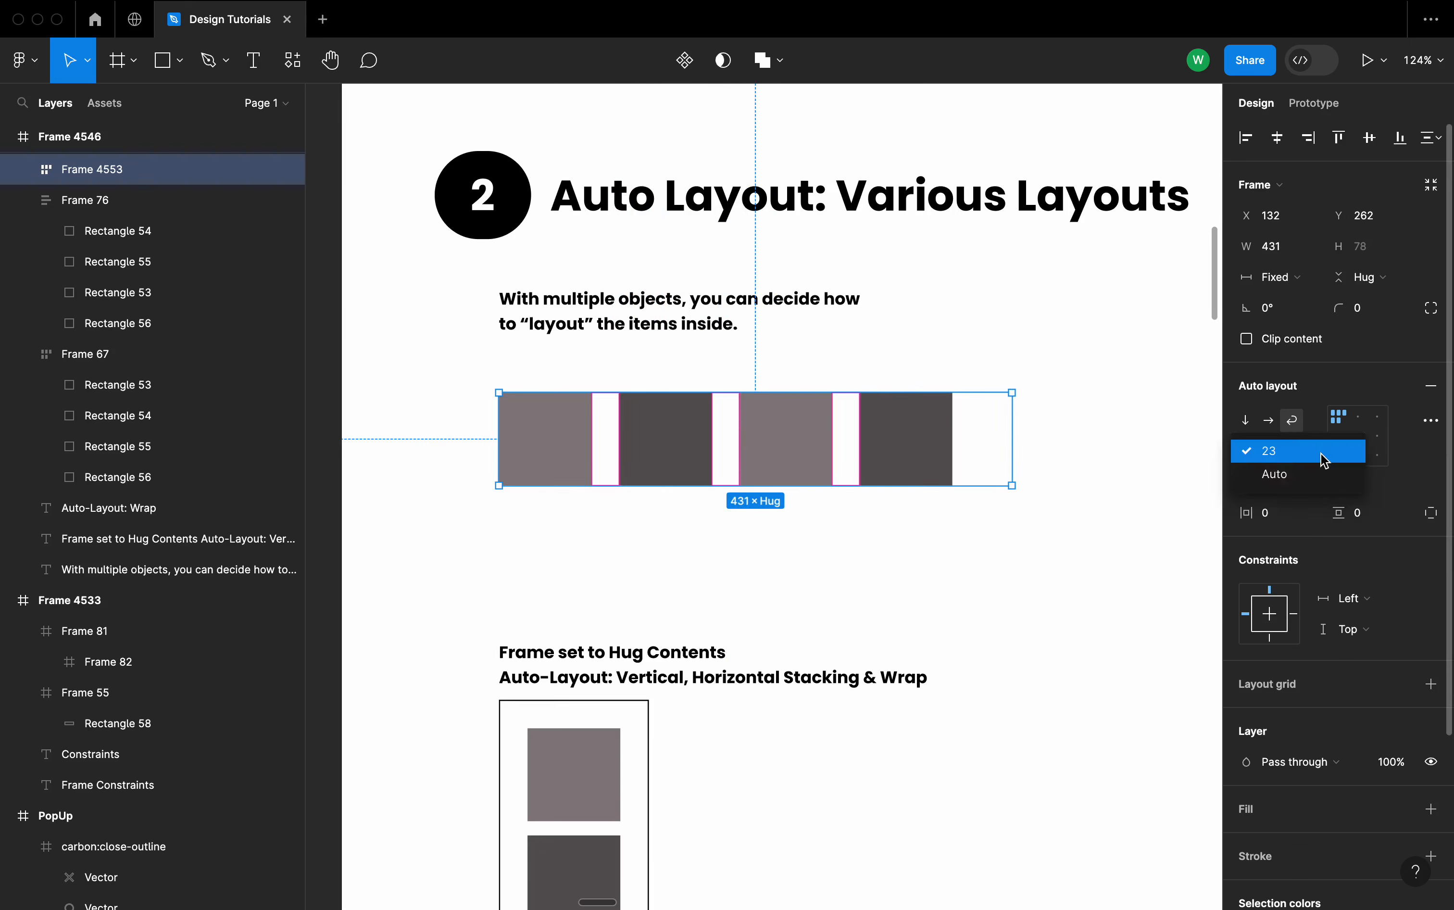
click(1276, 474)
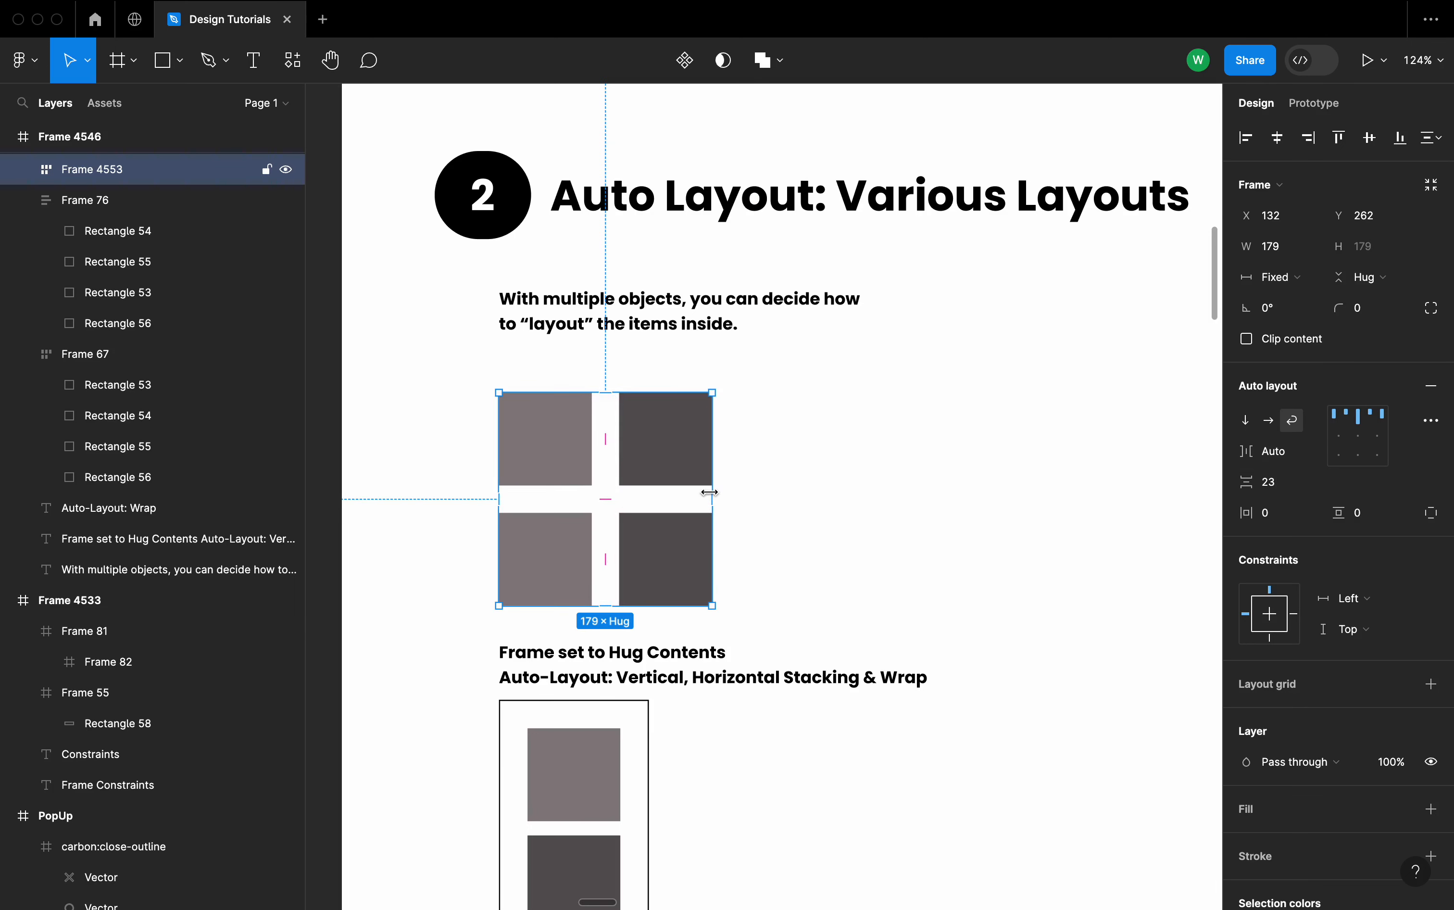
drag(710, 491, 962, 499)
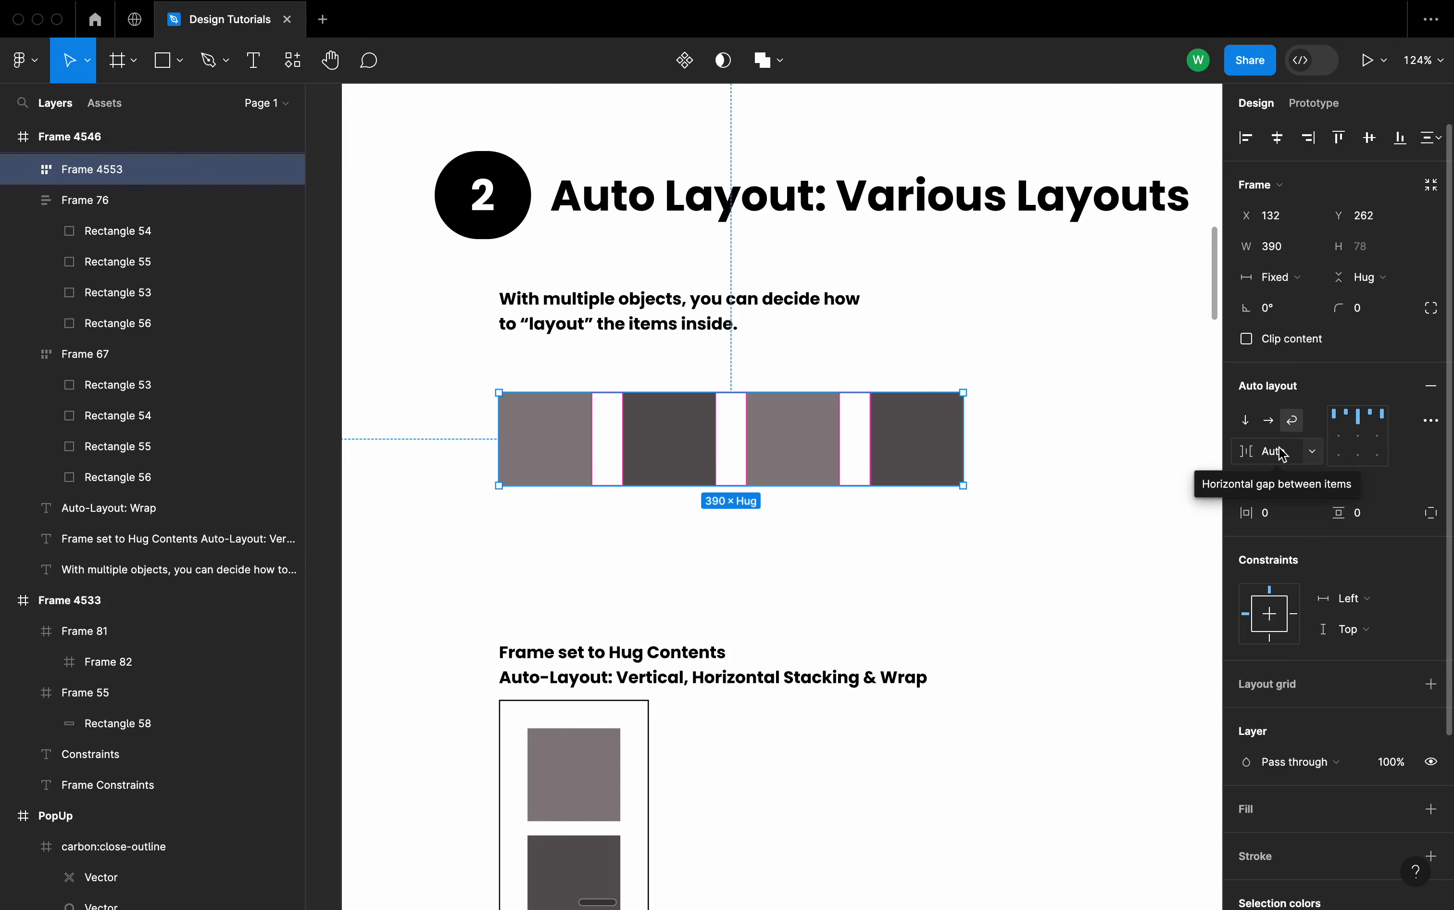
click(1022, 524)
- Examine the red Sign Out button's auto layout settings in the "How to Use Auto Layout" frame
scroll(950, 342, down, 5)
scroll(950, 342, right, 10)
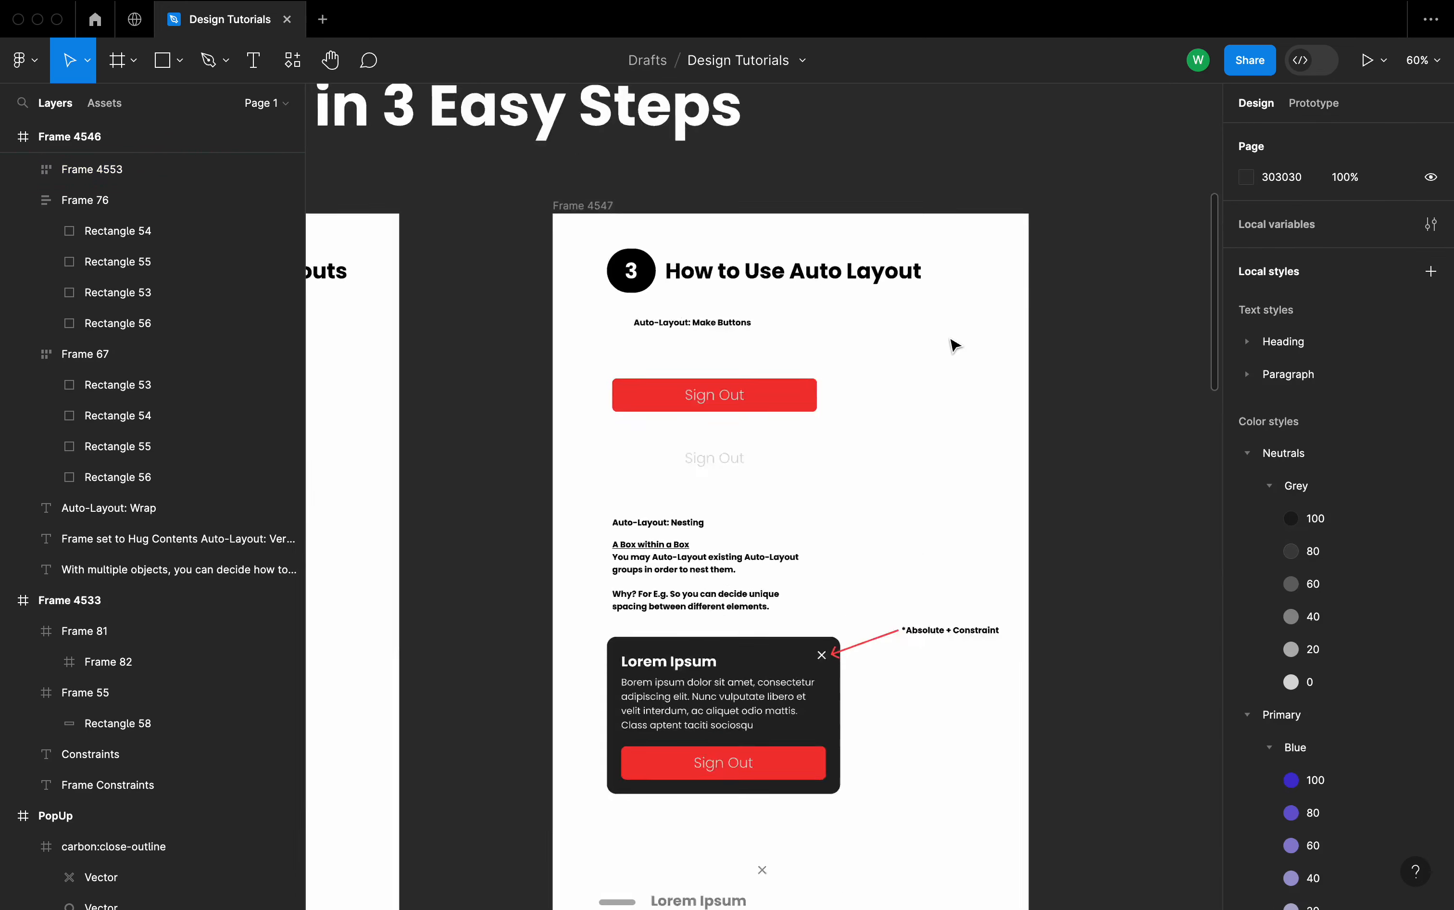
scroll(950, 342, up, 3)
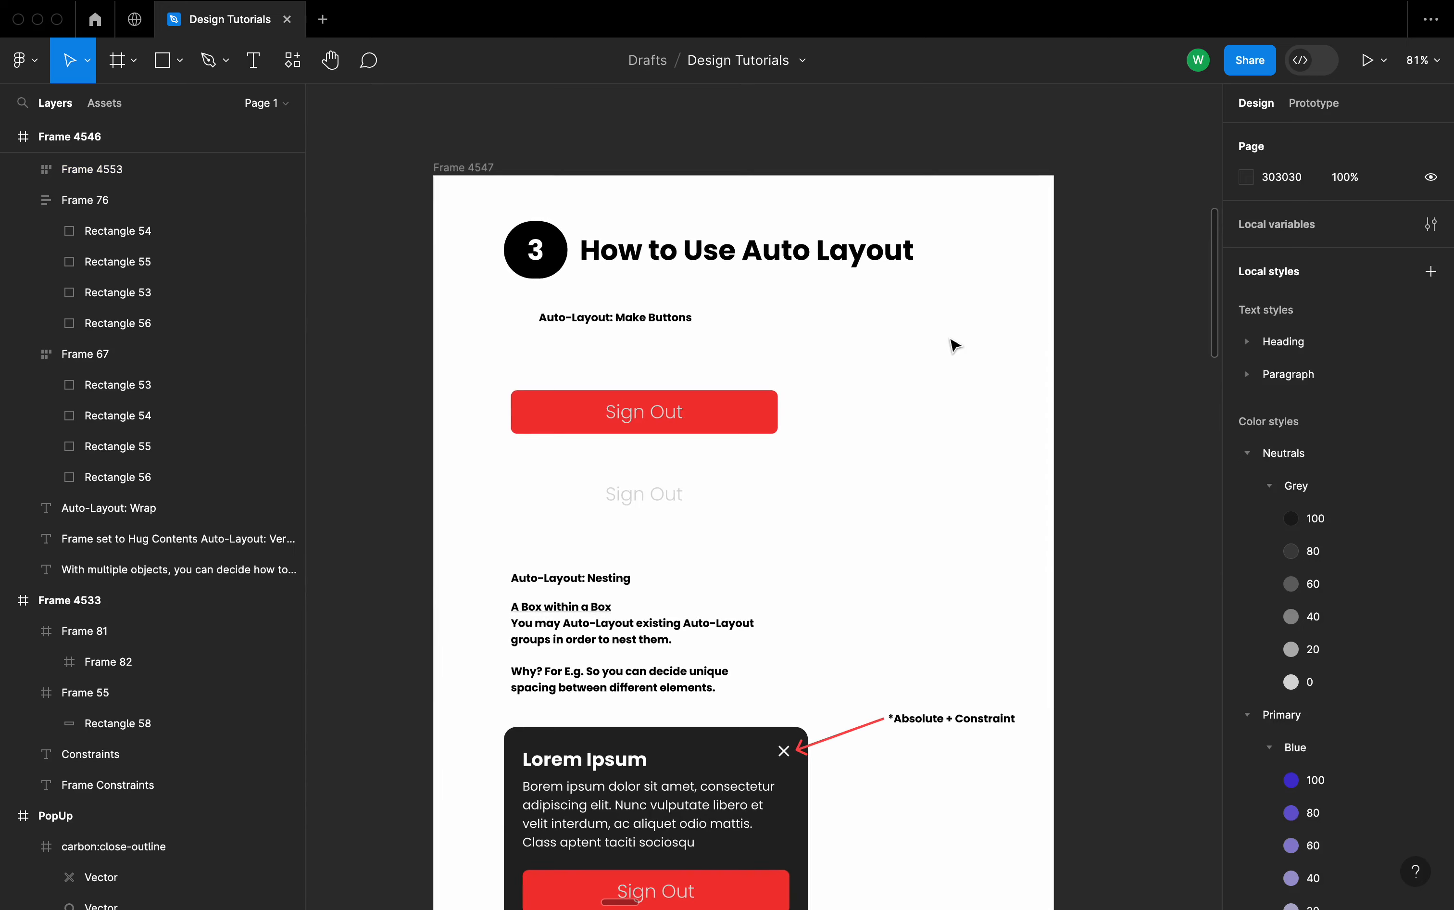
scroll(821, 373, up, 5)
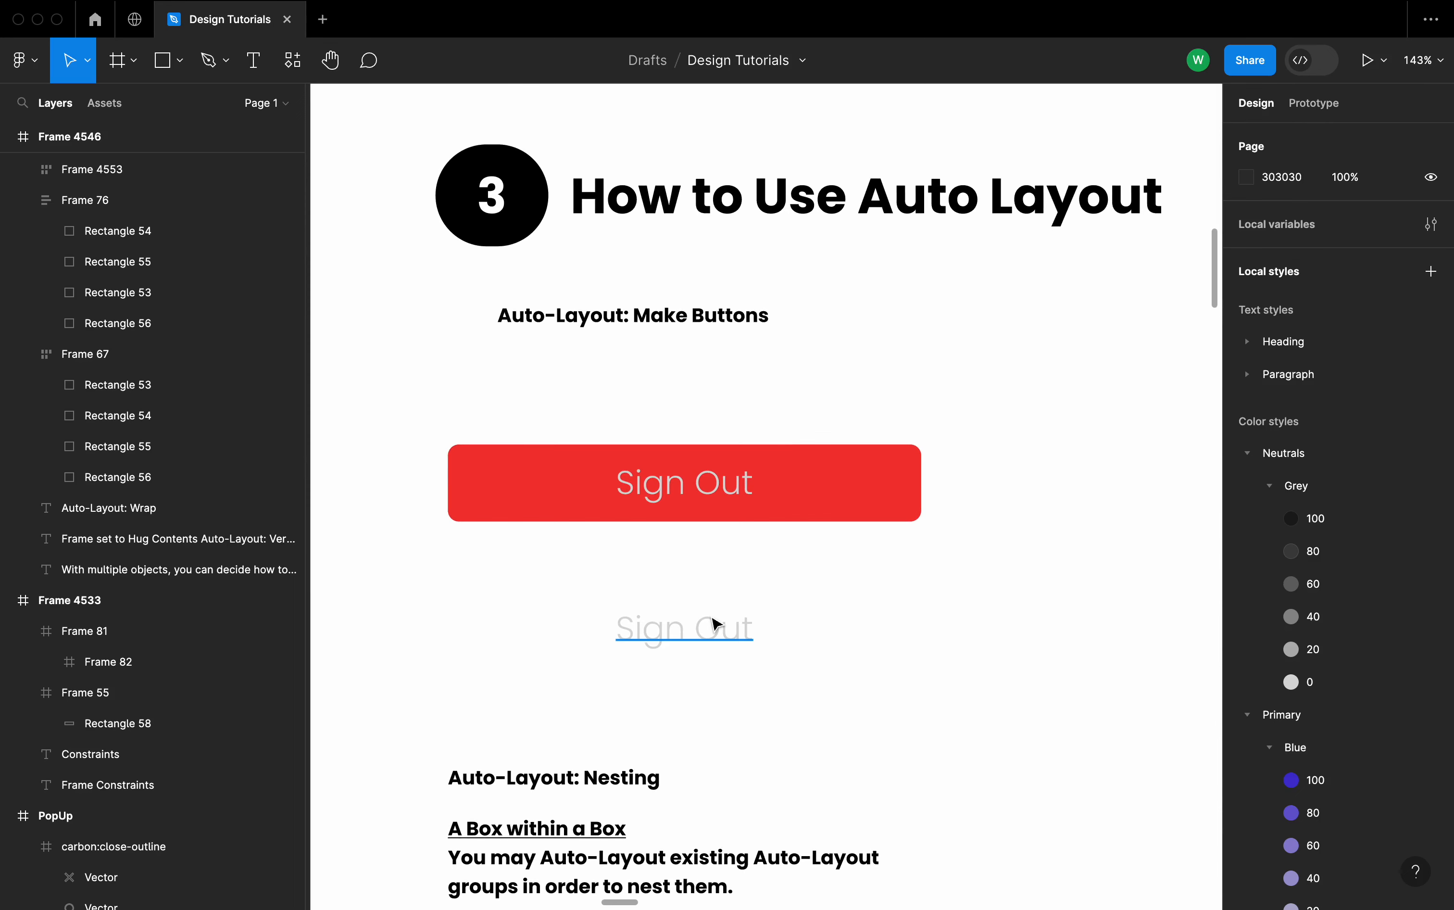
scroll(738, 620, down, 2)
scroll(738, 619, left, 1)
click(782, 446)
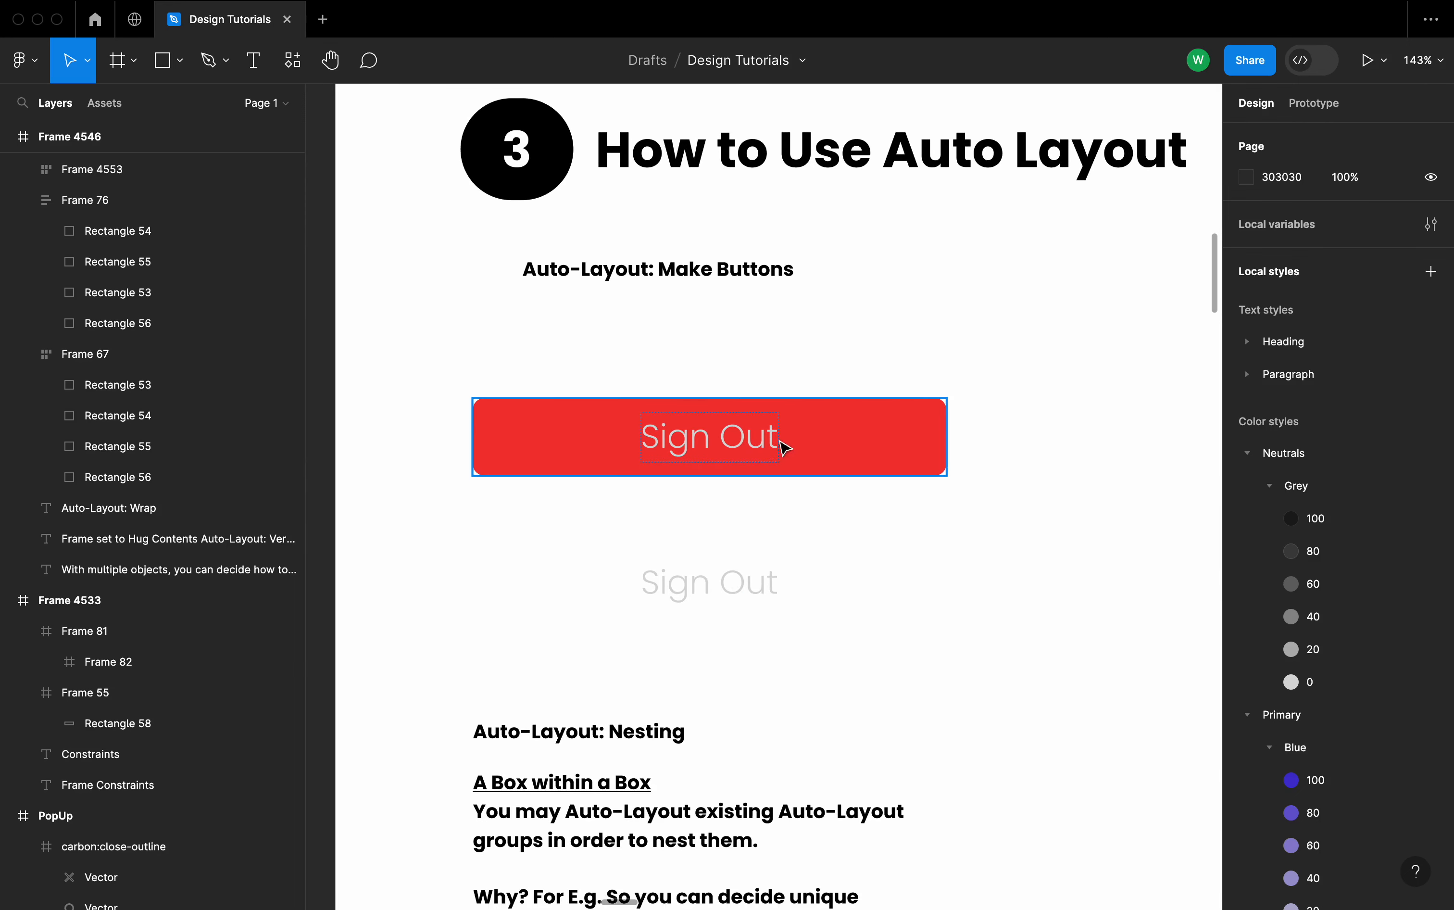
click(840, 427)
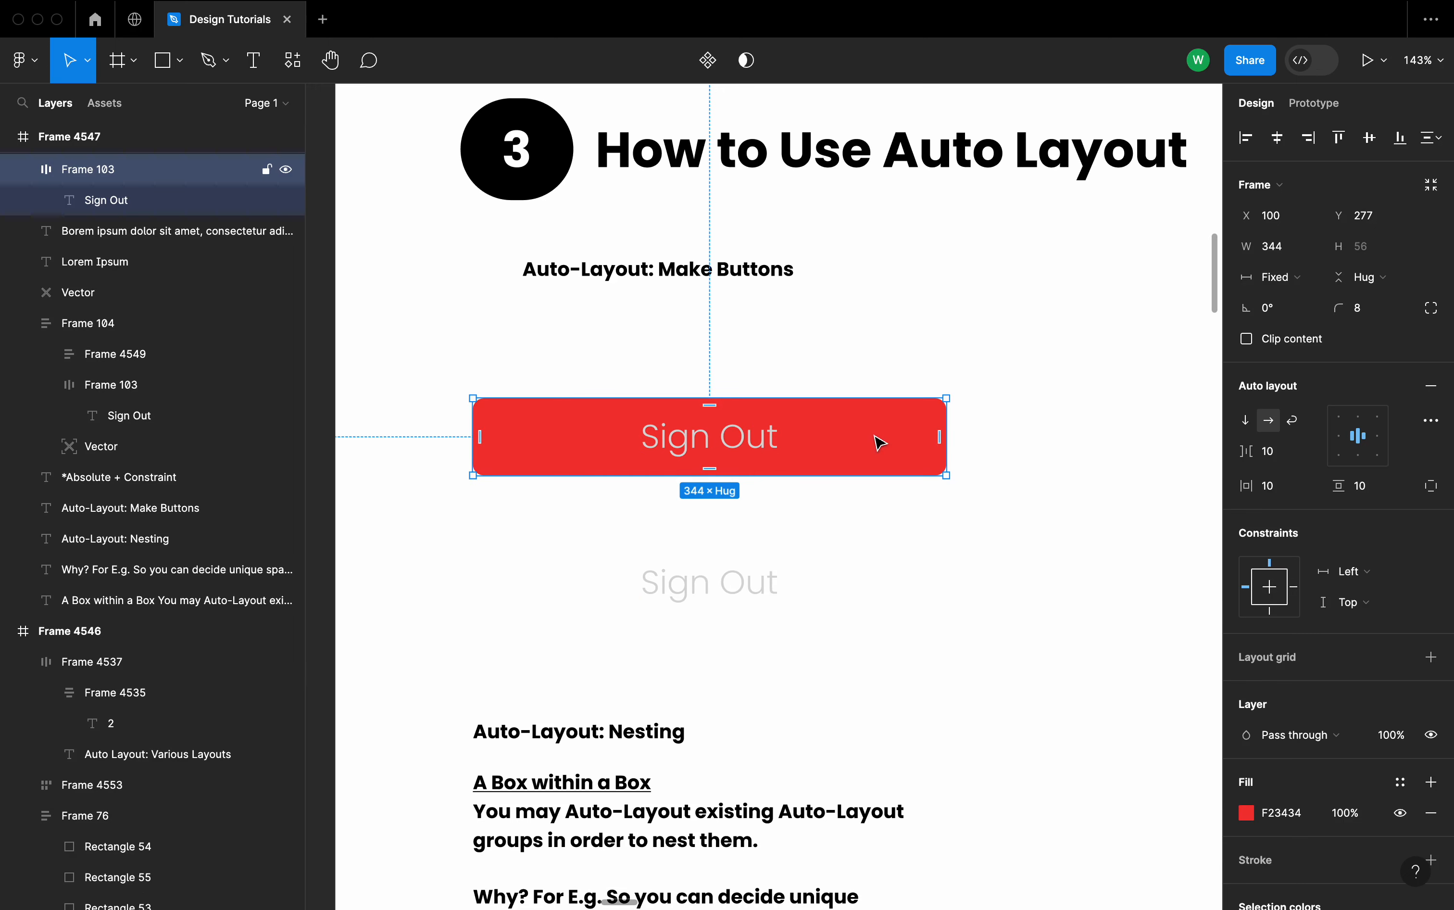
click(798, 594)
- Add auto layout to the loose grey "Sign Out" text below the red button
scroll(775, 541, down, 4)
scroll(776, 541, left, 1)
click(724, 495)
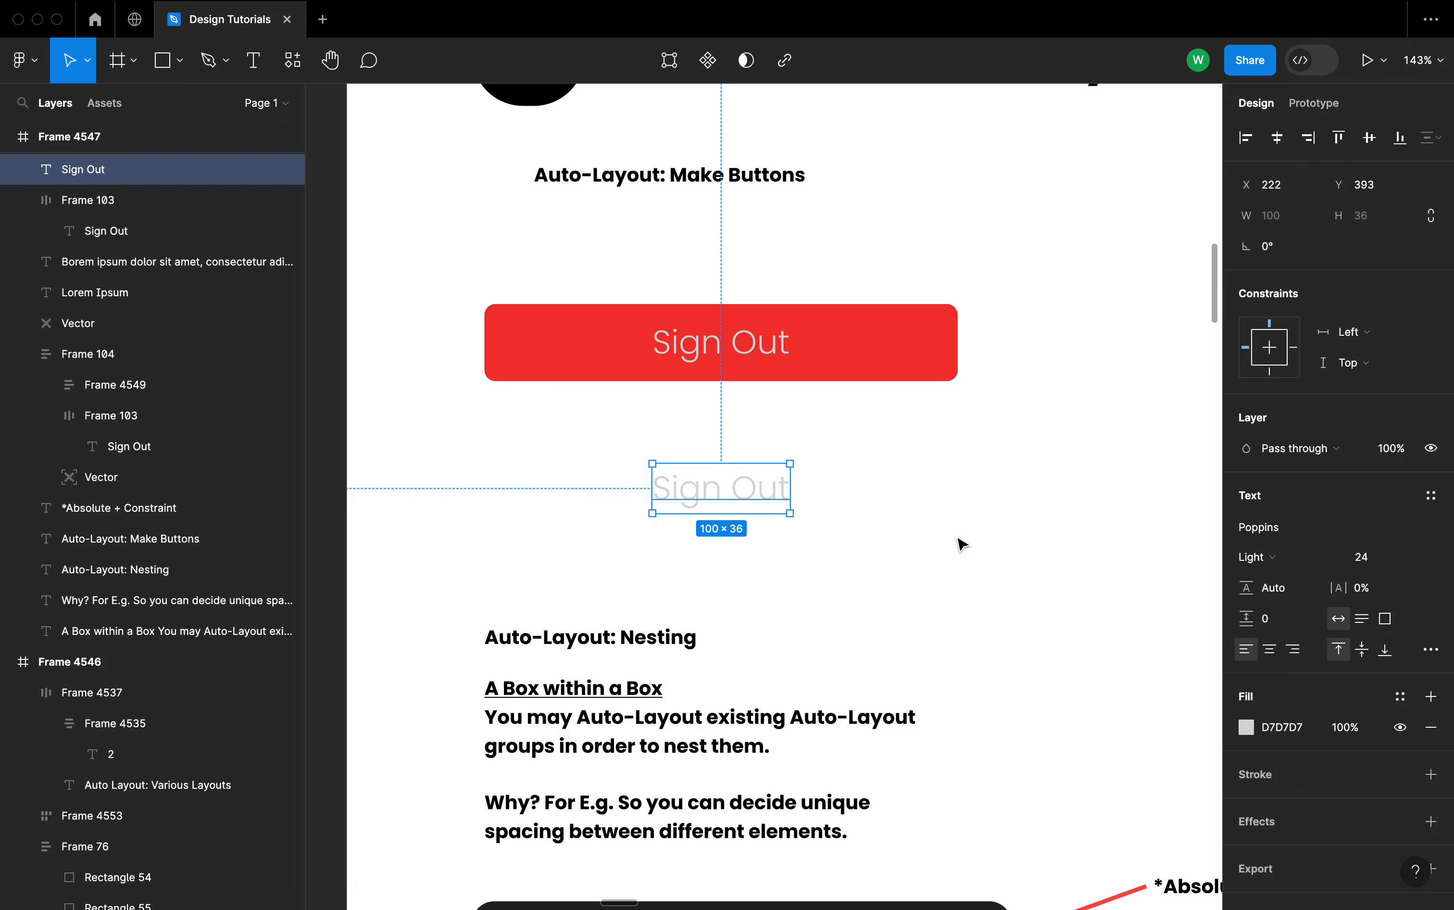
key(shift+a)
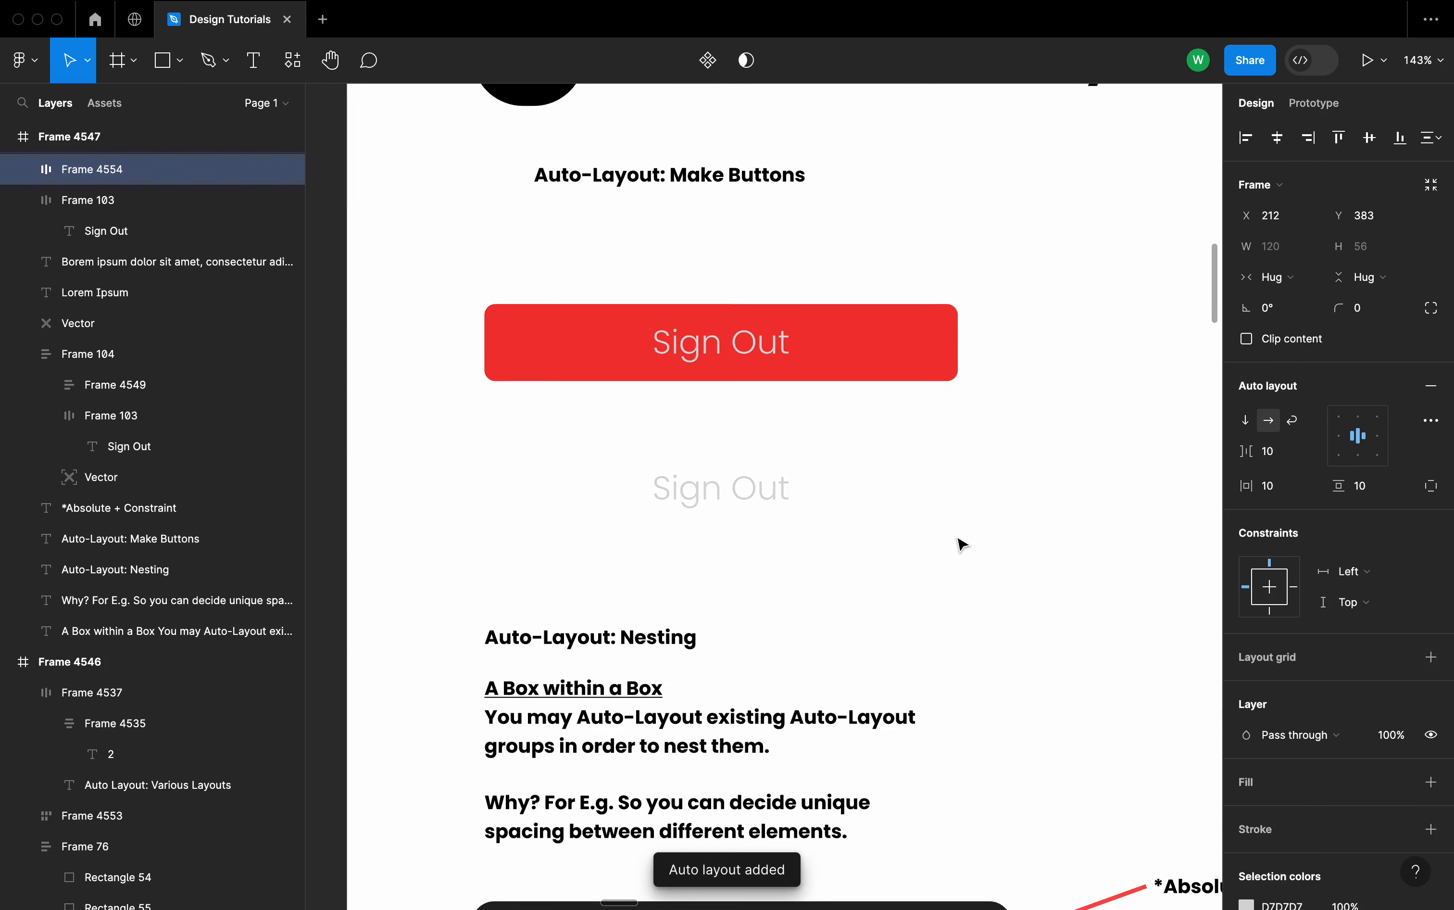
- Give the new Sign Out frame a fill and sample its red, F23434, from the button above
scroll(1370, 734, down, 1)
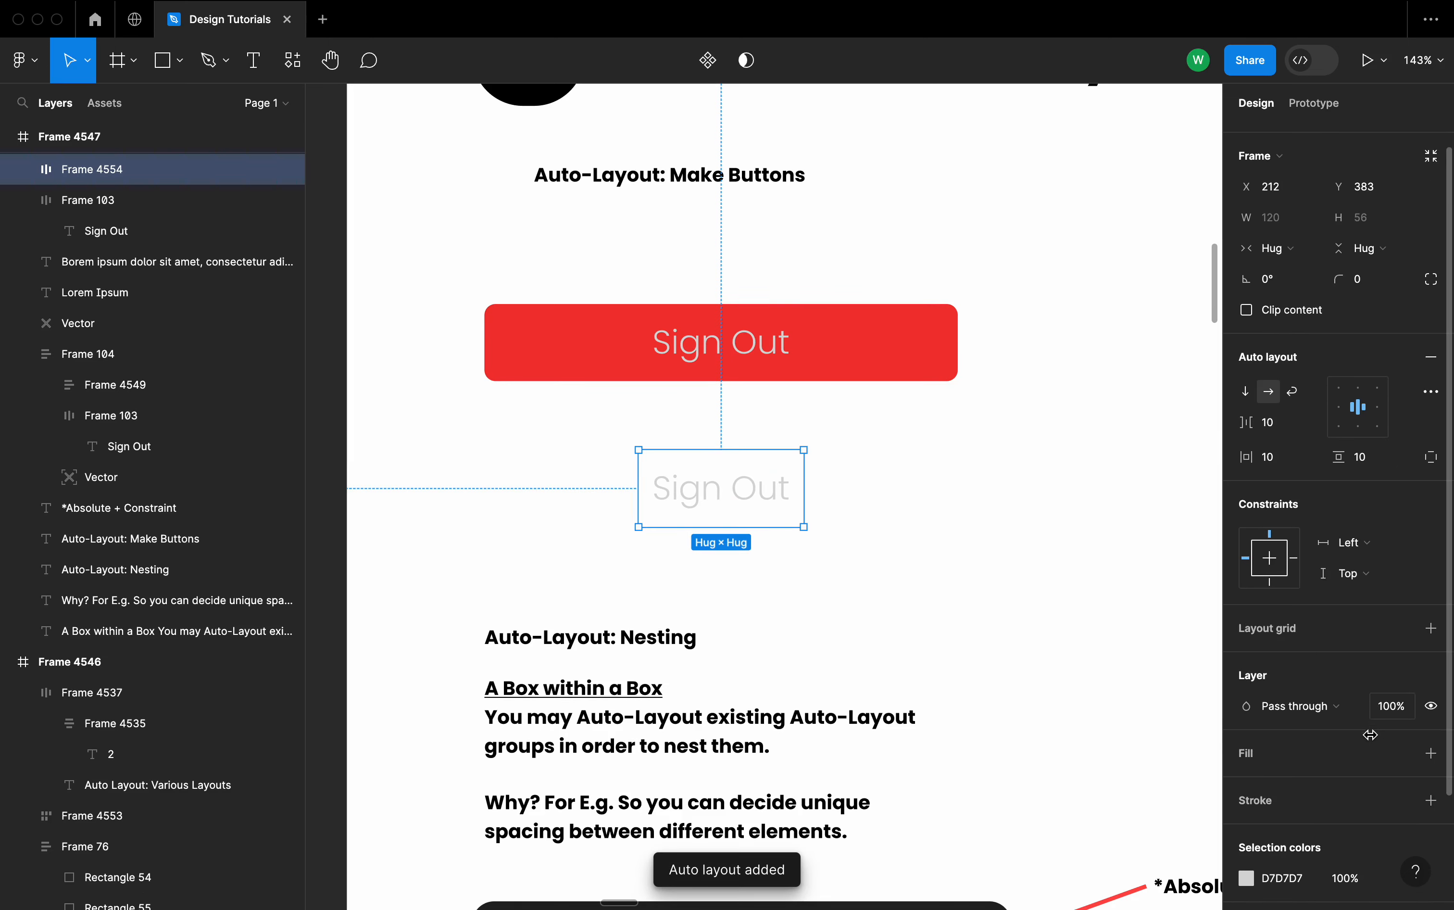
click(1431, 751)
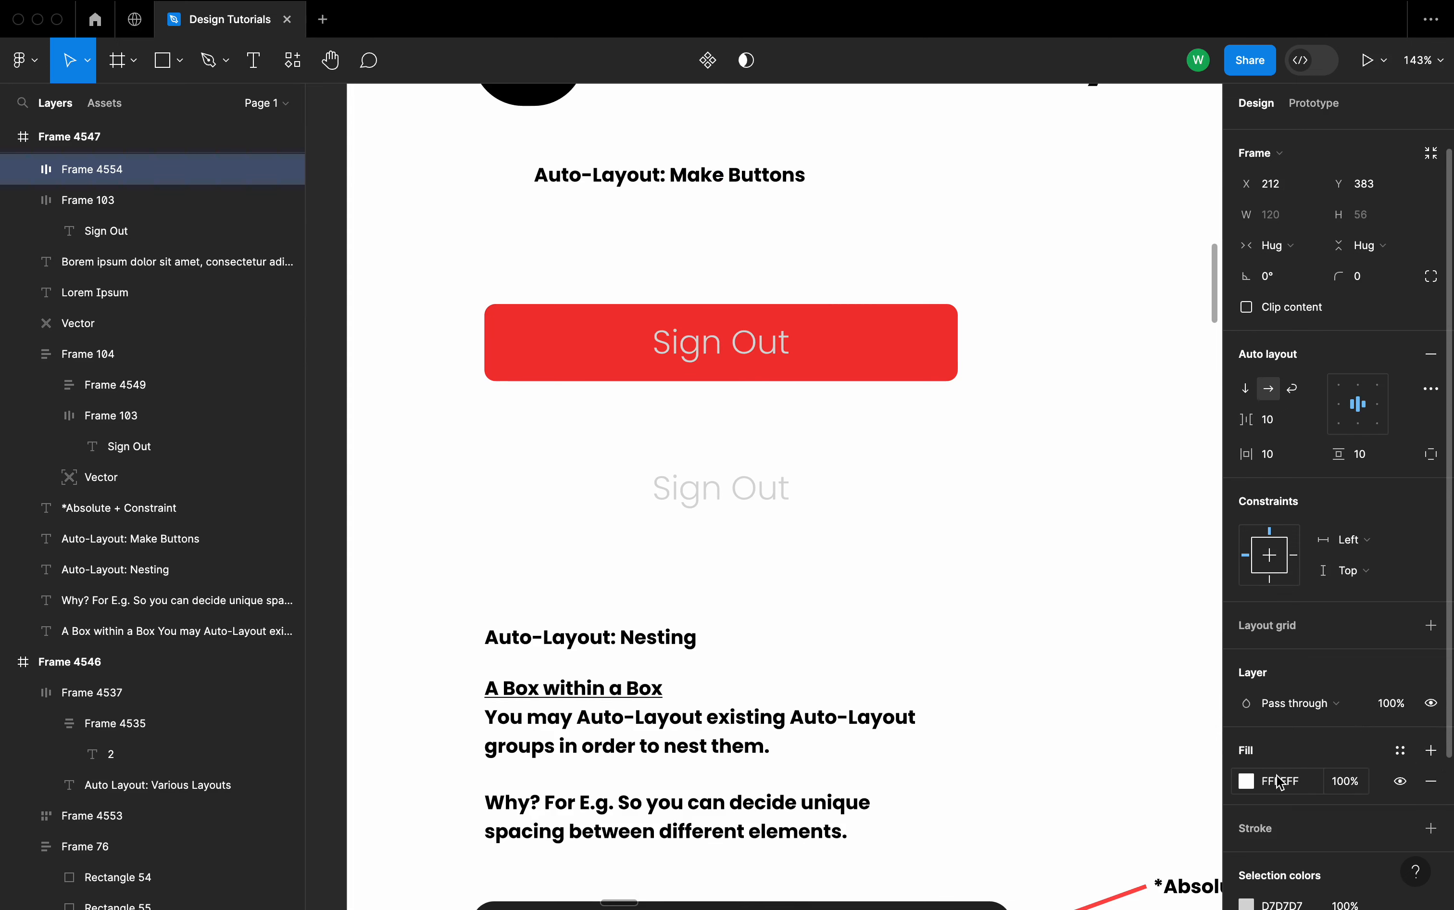
click(1247, 781)
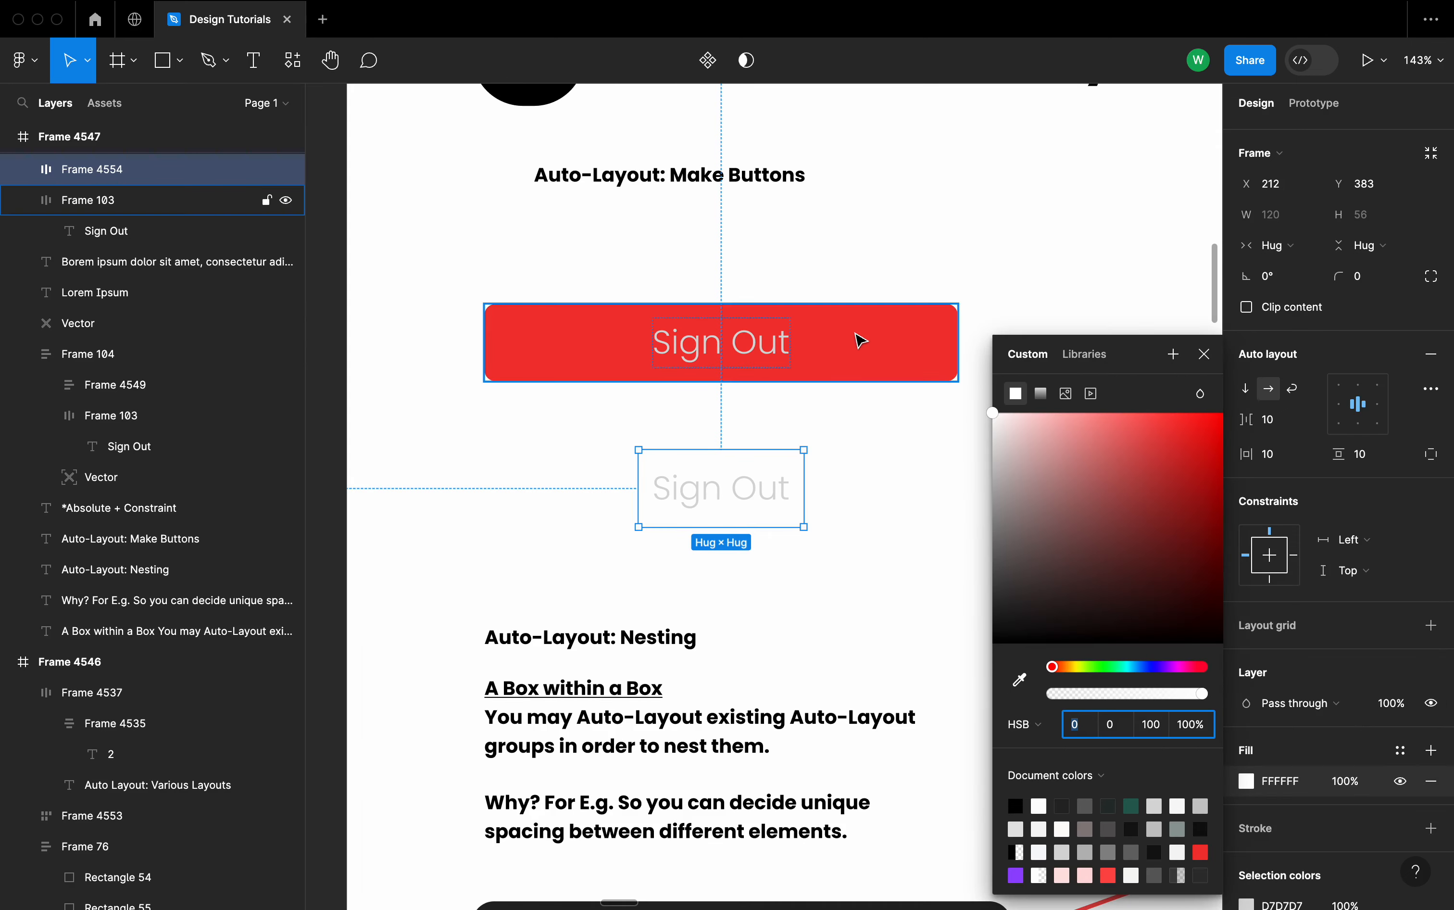
key(BackSpace)
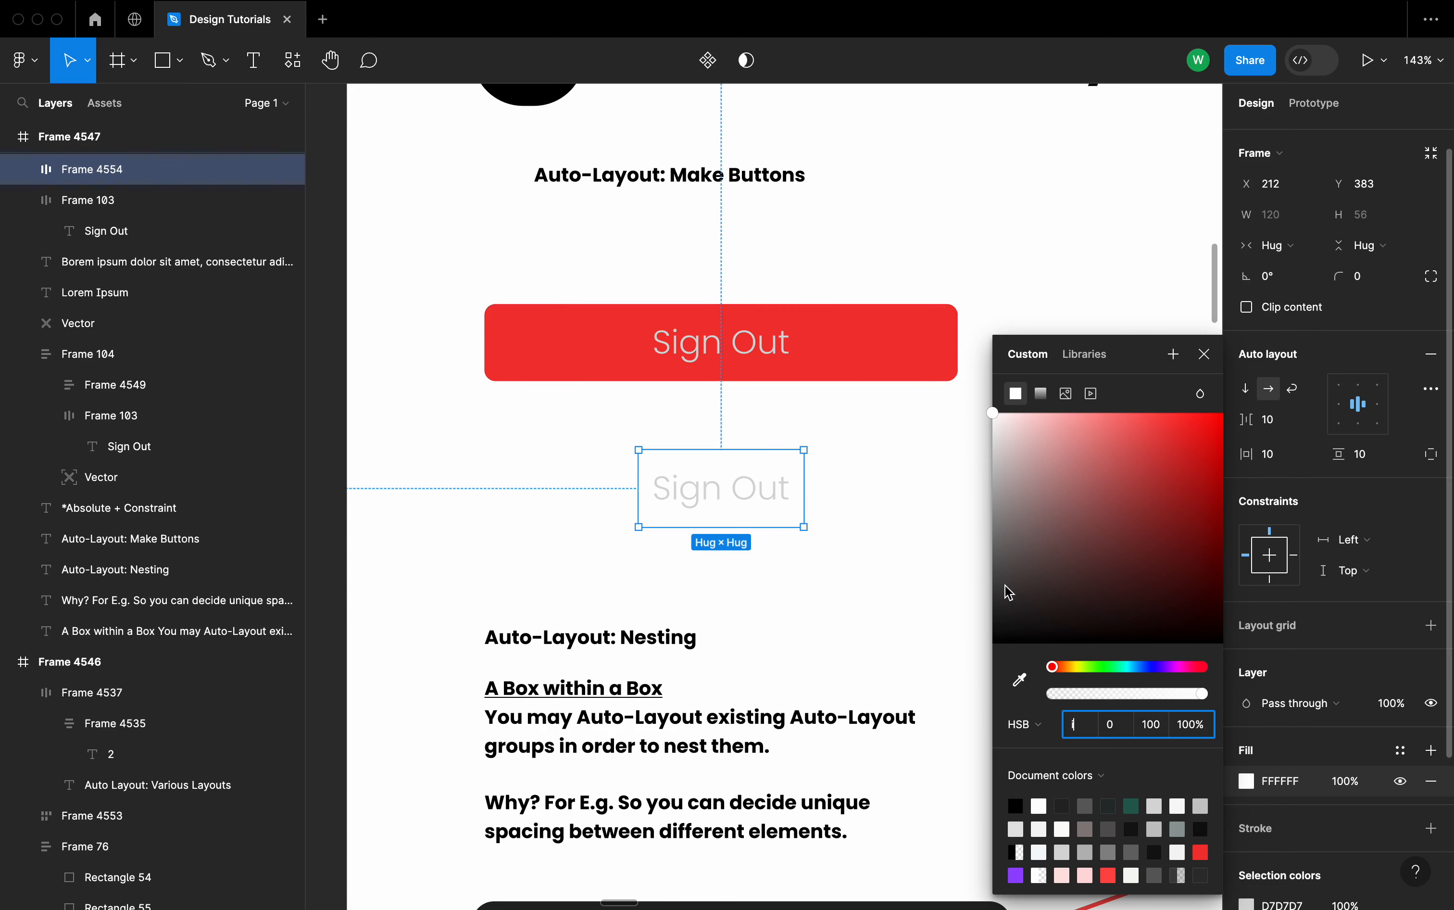
click(1019, 680)
click(919, 320)
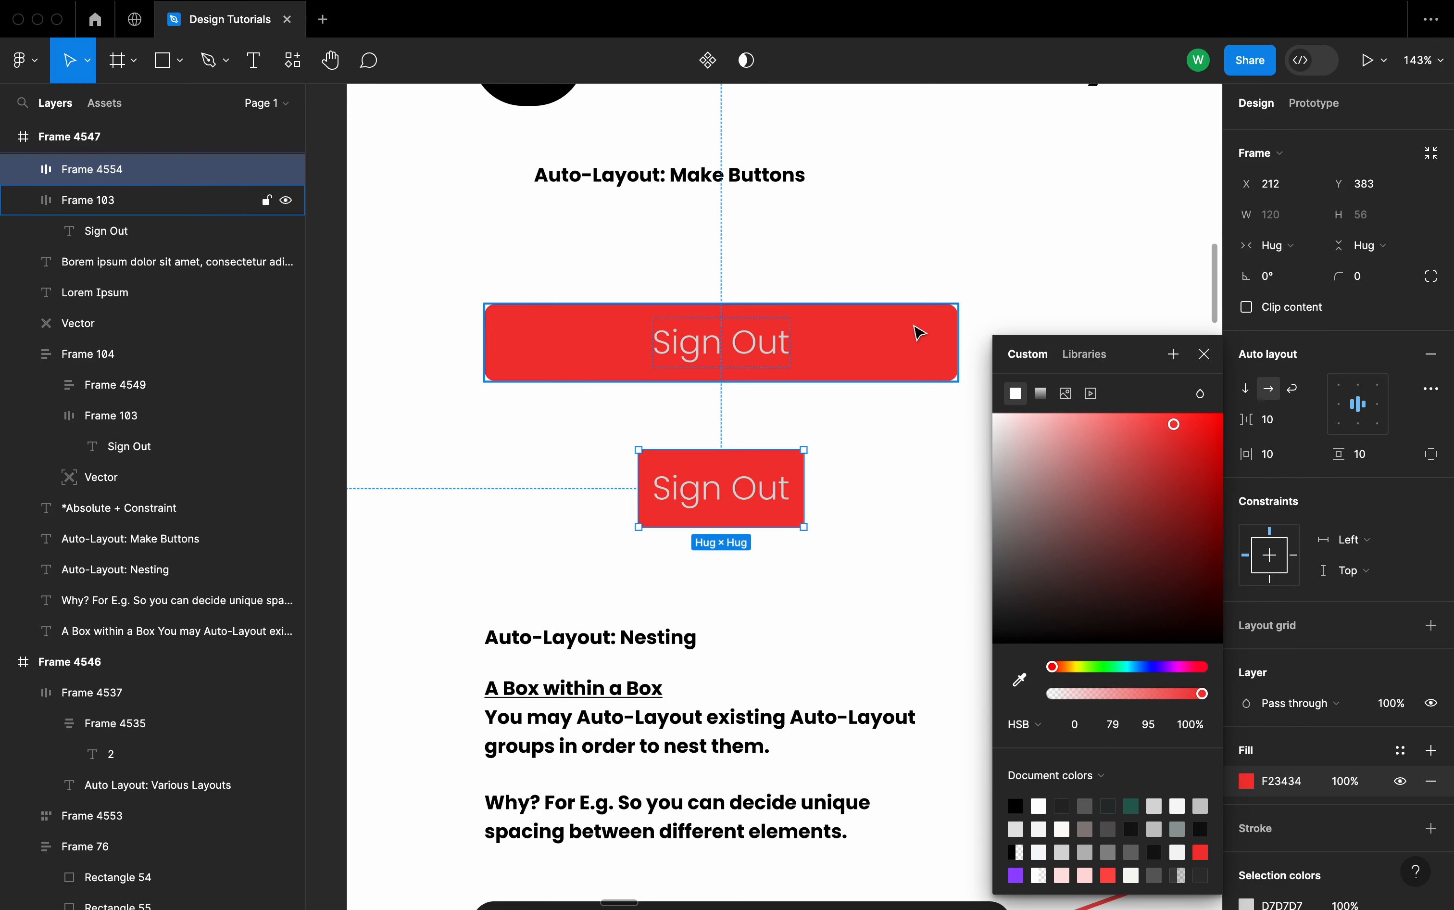
- Widen the new red Sign Out frame on both sides to 344, matching the button above
click(1204, 354)
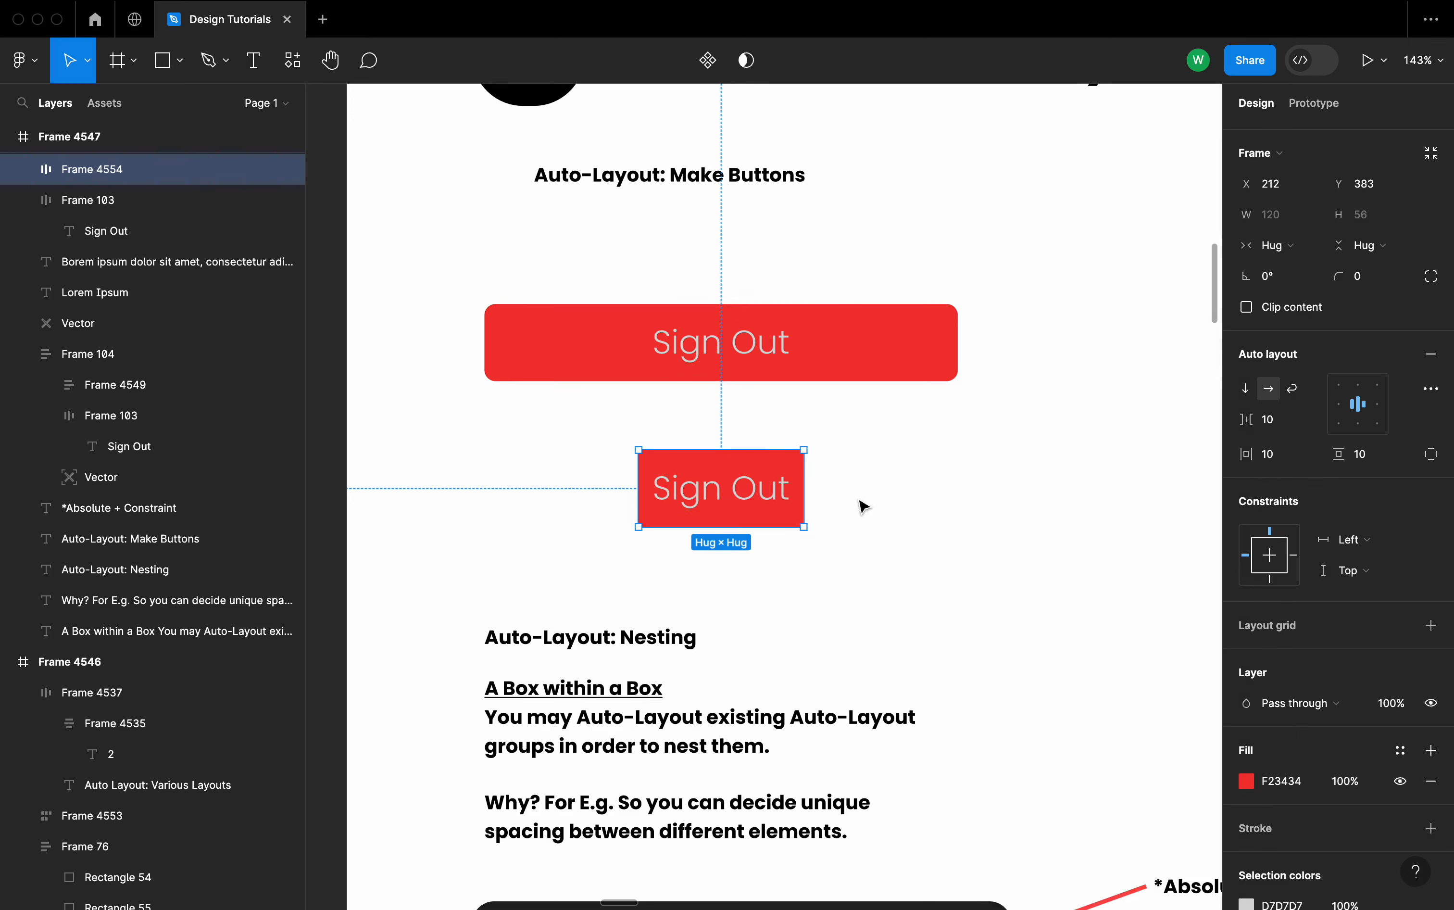
drag(796, 465, 957, 465)
drag(641, 477, 485, 475)
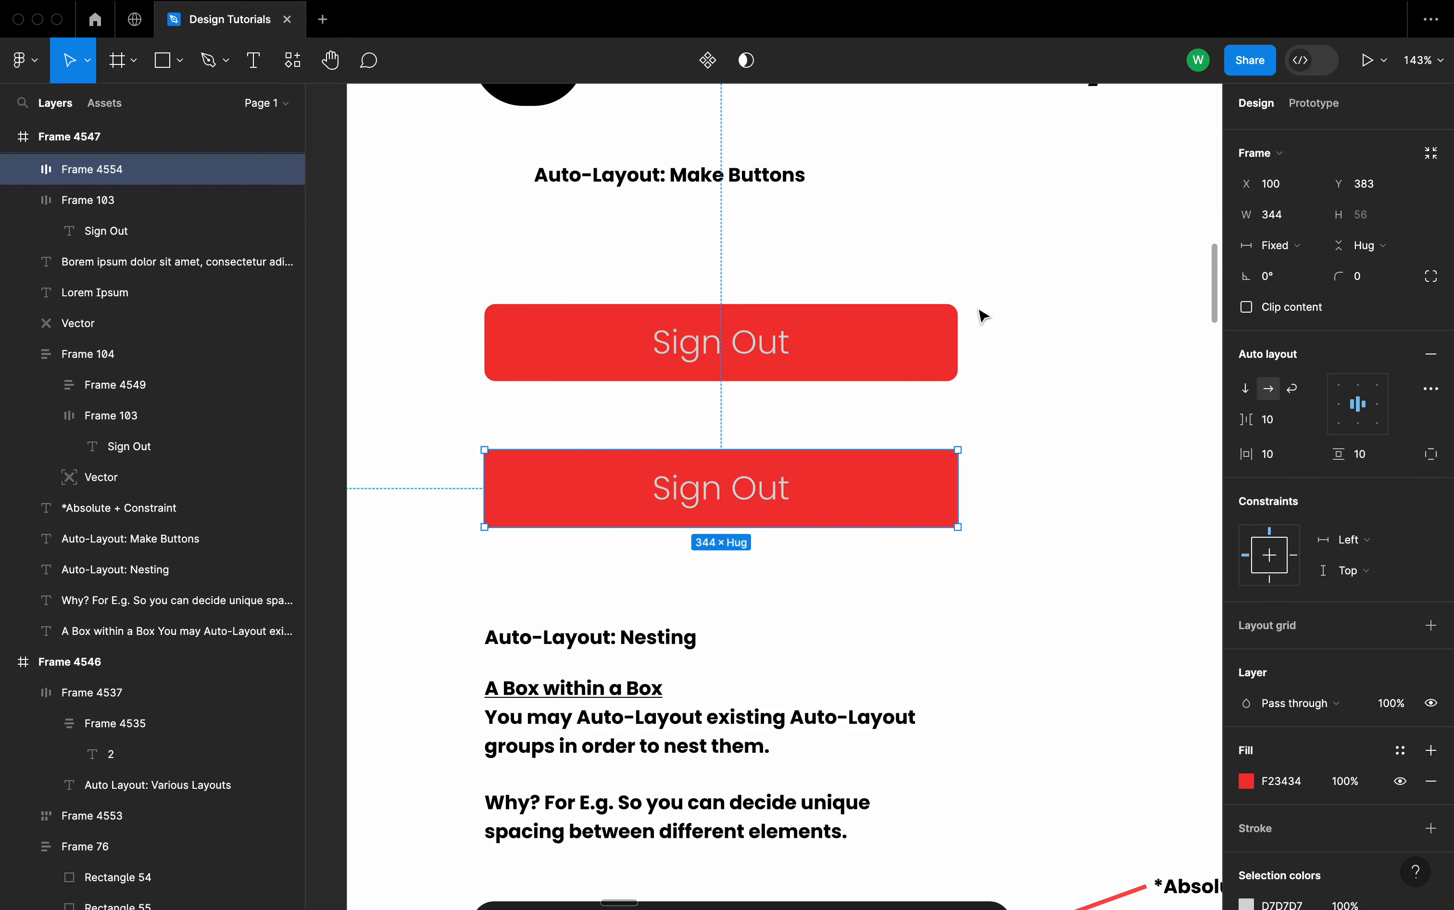
- Round the corners of the new Sign Out button with a radius of 8
click(1367, 284)
click(1091, 456)
click(890, 479)
click(1028, 465)
- Examine the "Auto-Layout: Nesting" section with its dark Lorem Ipsum card and the loose grey elements below it
scroll(1027, 465, down, 5)
scroll(1027, 465, down, 5)
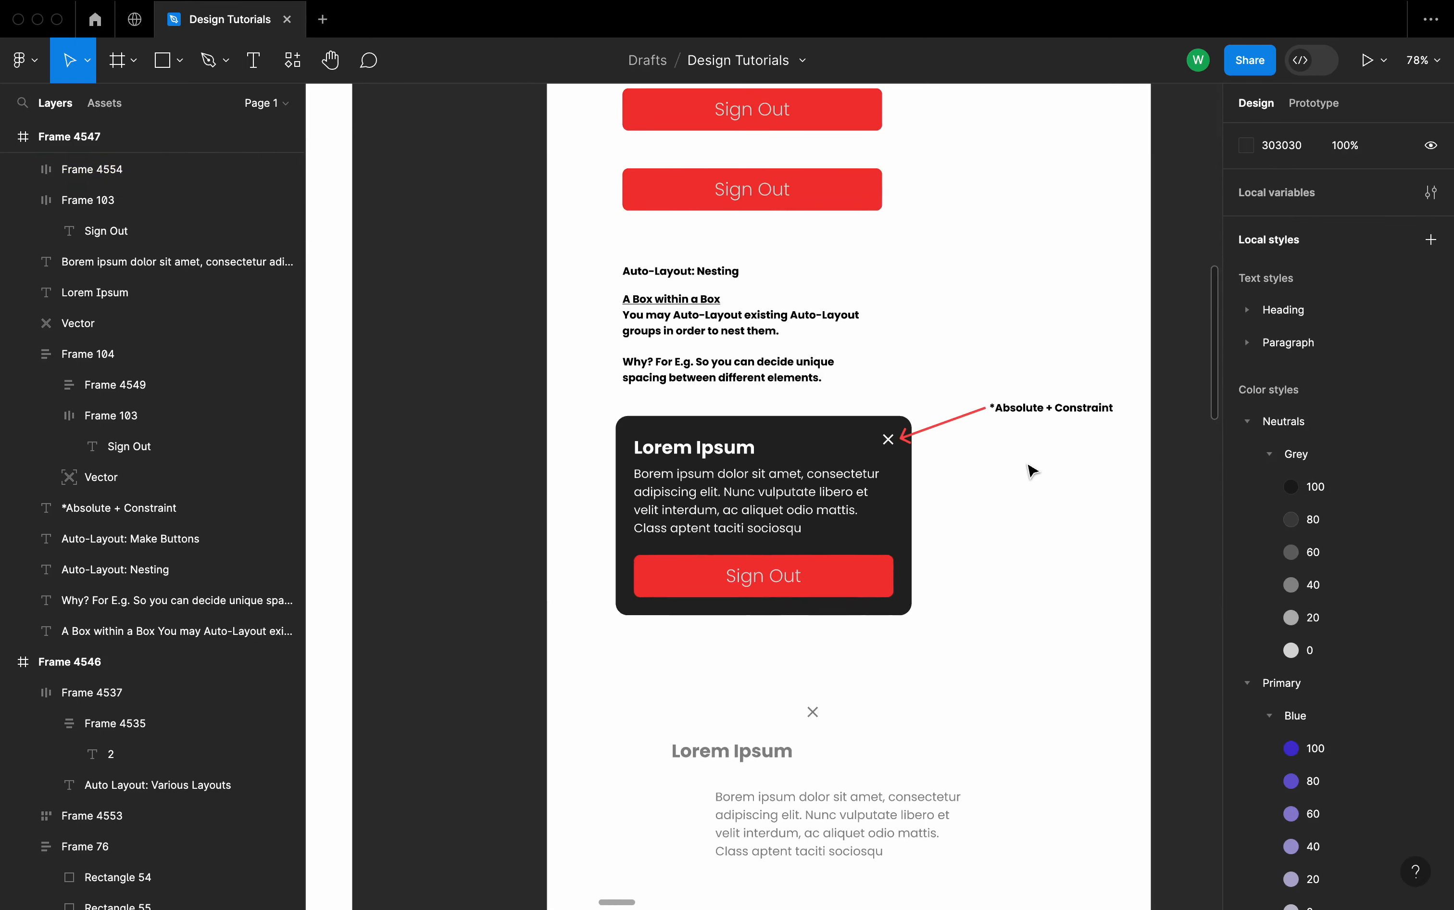
scroll(1027, 464, up, 4)
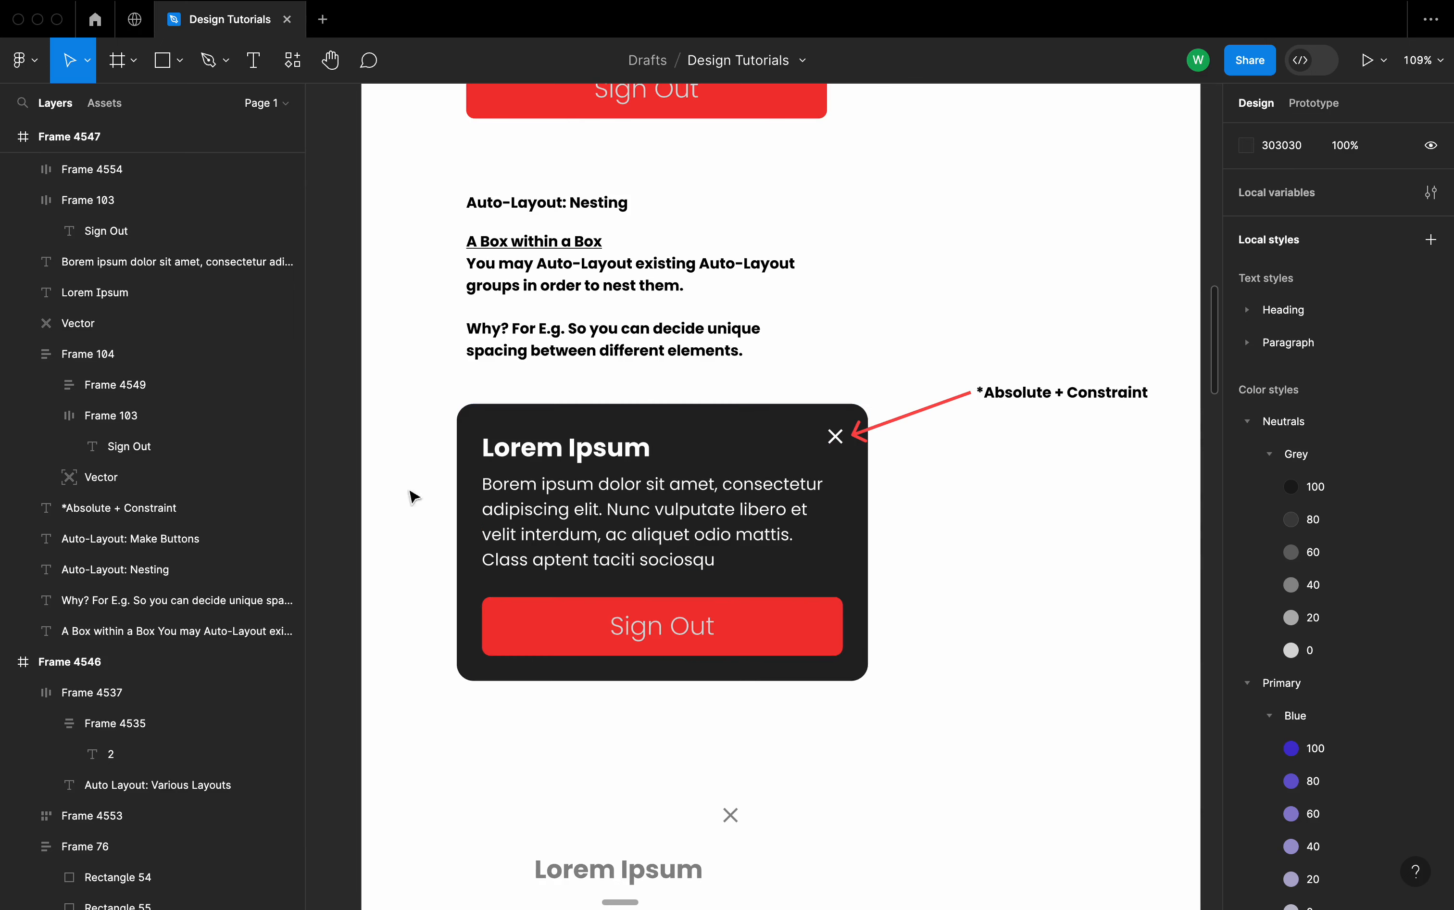
scroll(720, 391, down, 2)
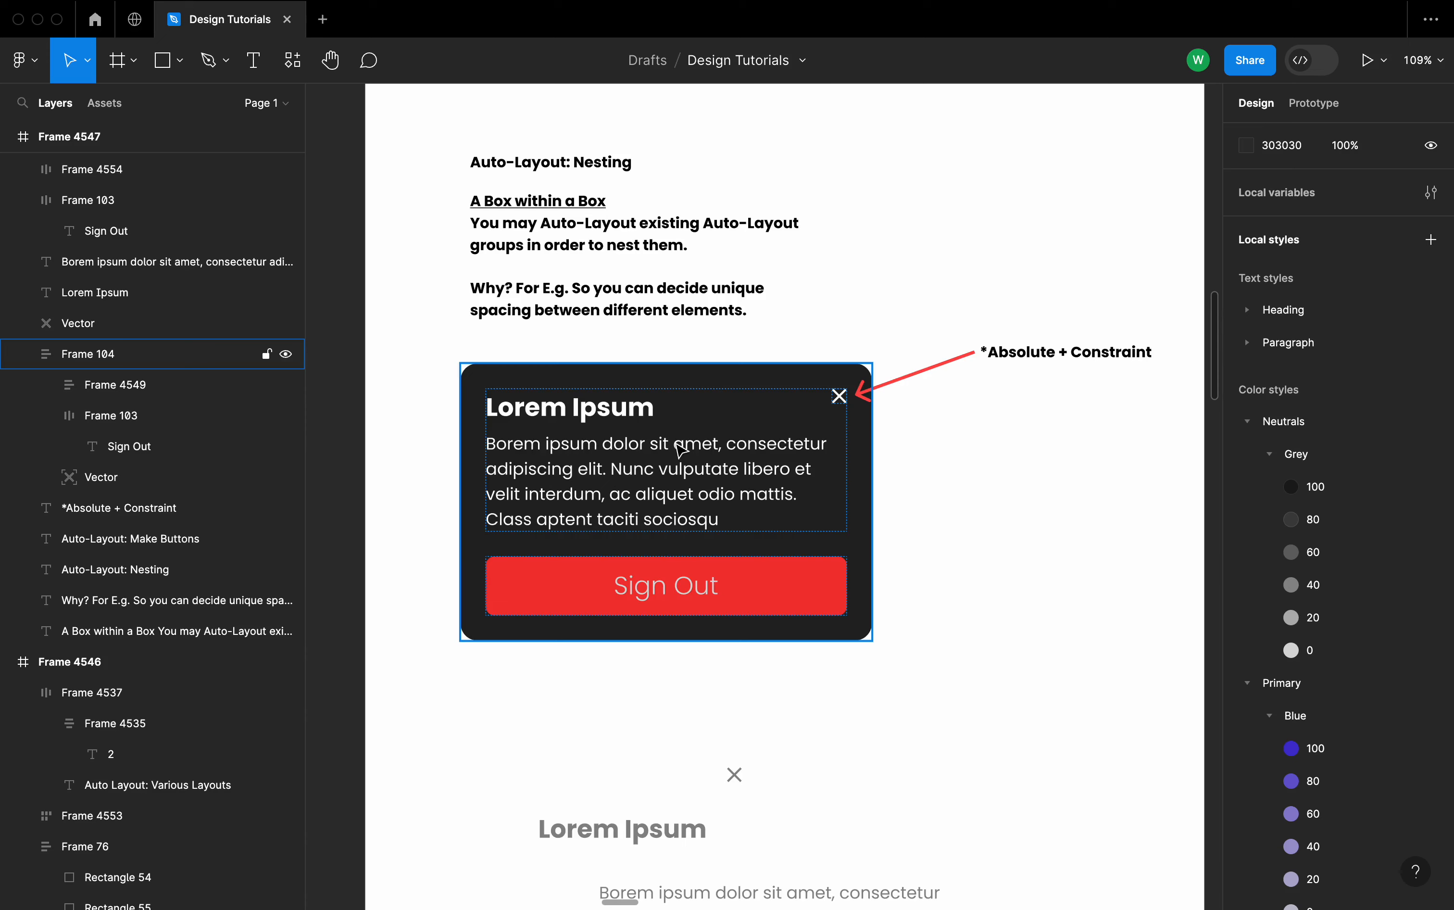
scroll(570, 285, up, 5)
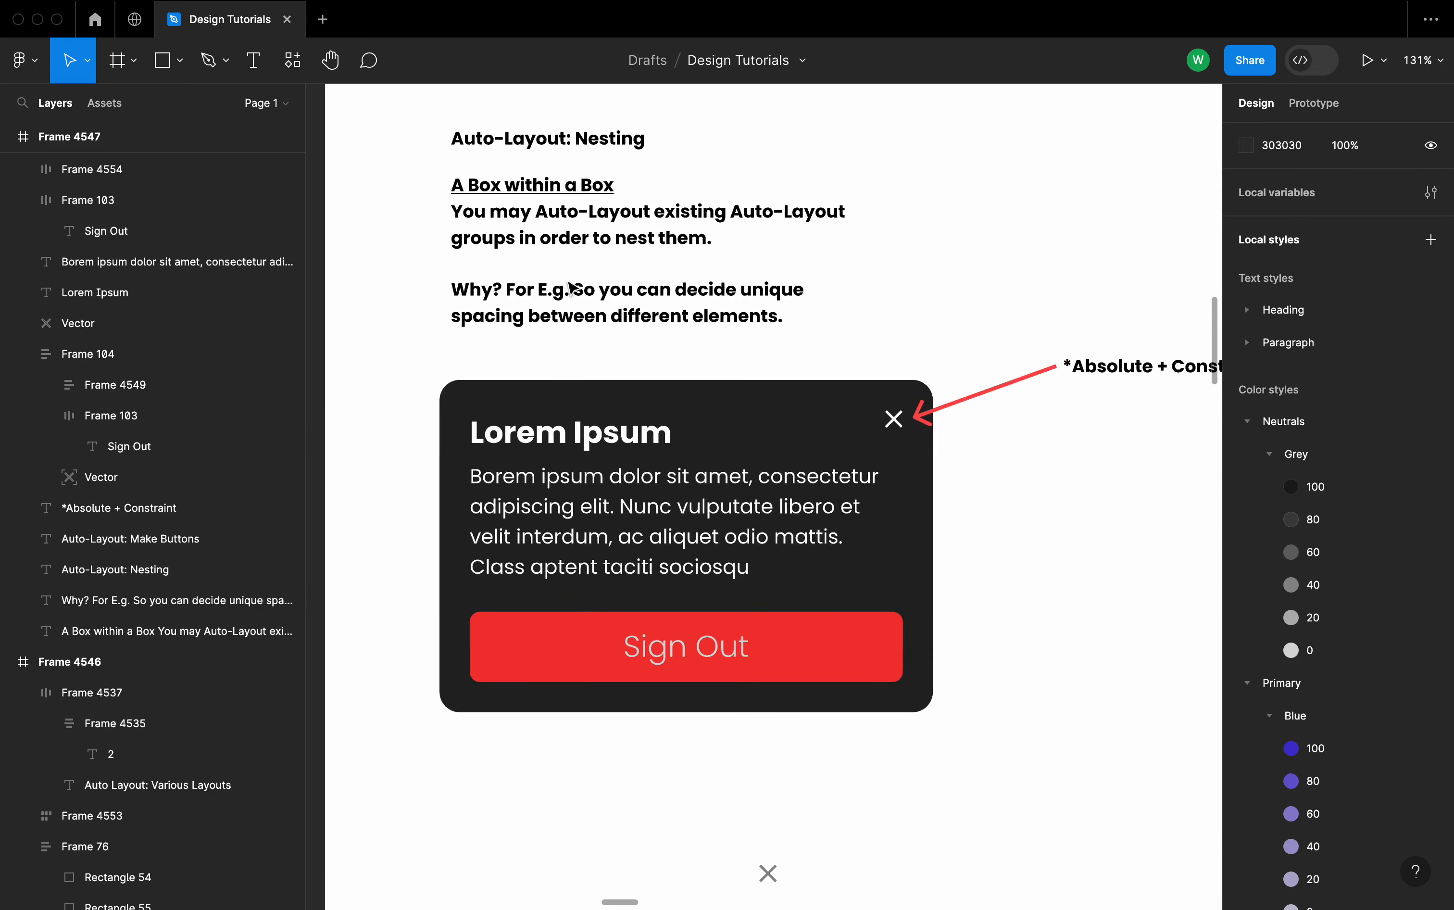
scroll(1054, 250, right, 2)
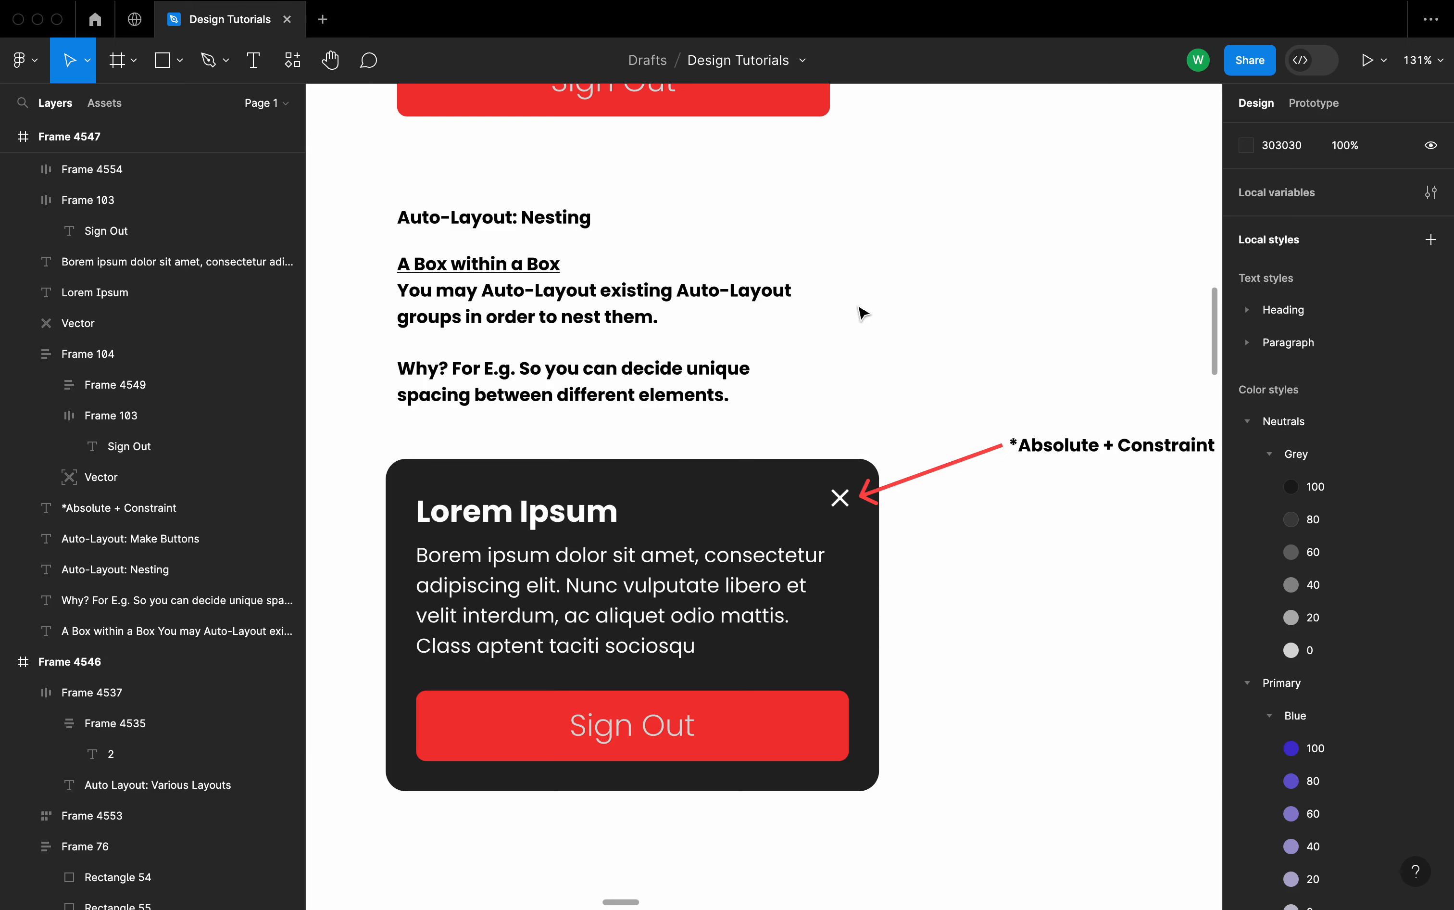
scroll(863, 312, down, 3)
scroll(805, 685, down, 5)
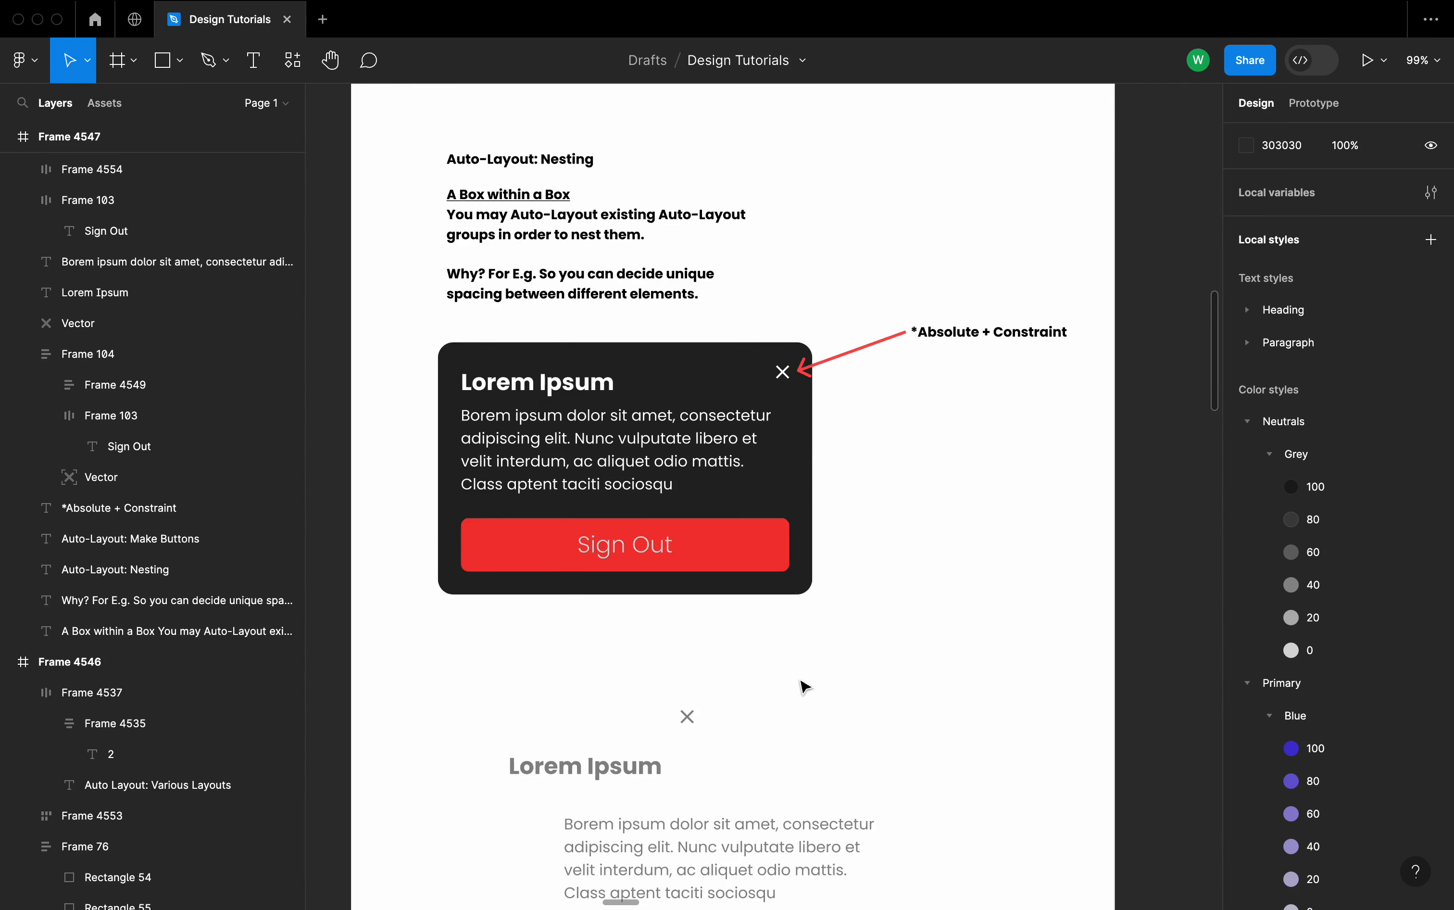
scroll(819, 528, up, 3)
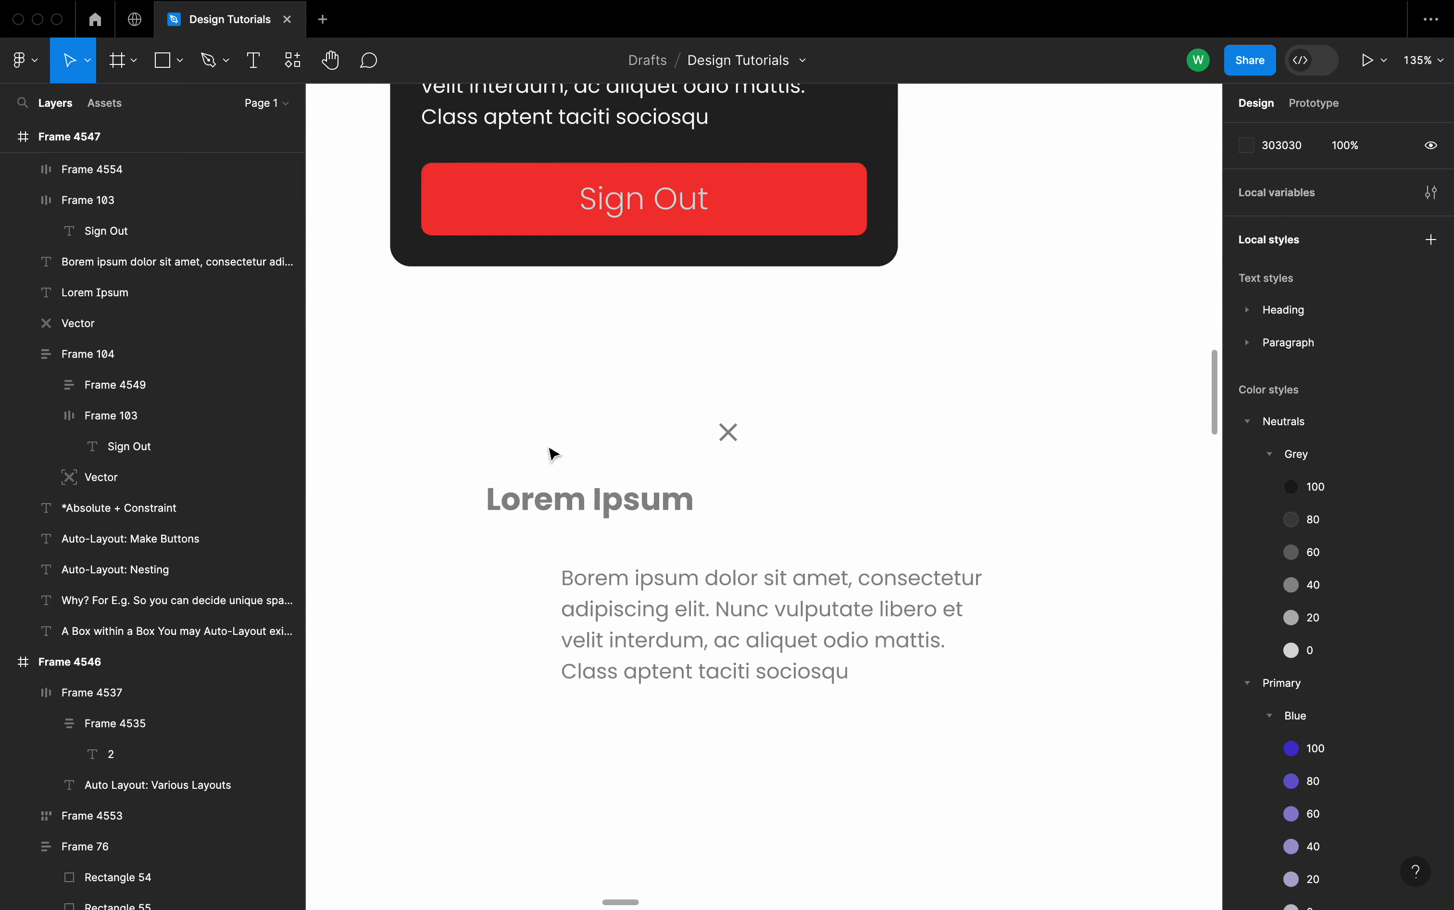
- Rearrange the loose grey "Lorem Ipsum" title, paragraph and X icon into a rough card arrangement, with the X above the title
drag(622, 509, 673, 530)
mouse_move(695, 616)
mouse_down()
mouse_move(624, 649)
mouse_move(710, 627)
mouse_up()
mouse_move(690, 515)
mouse_down()
mouse_move(753, 484)
mouse_move(693, 537)
mouse_up()
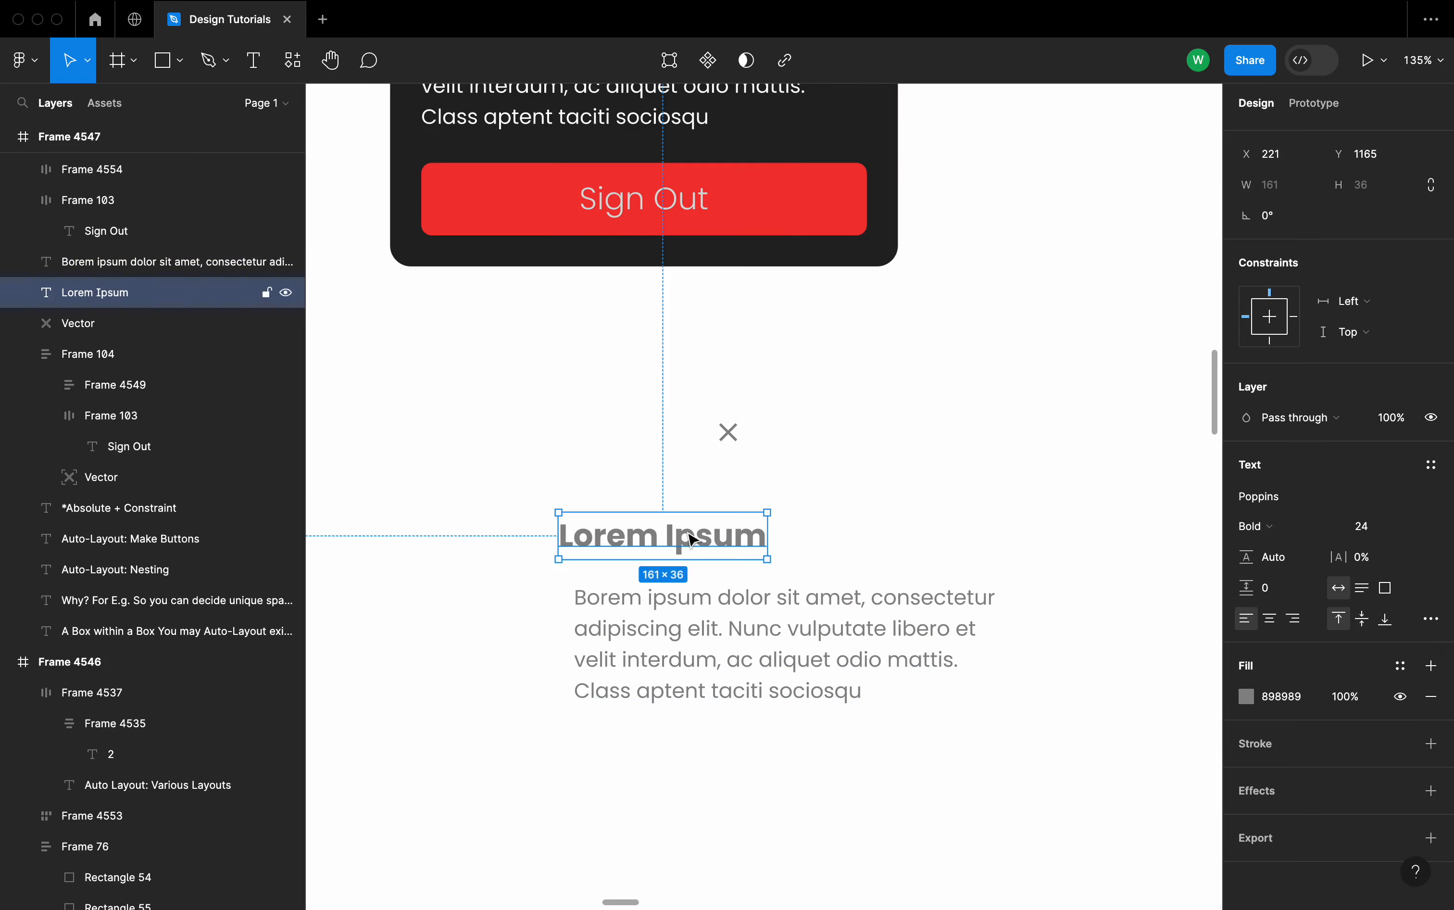
drag(729, 431, 860, 490)
click(977, 468)
scroll(977, 468, down, 3)
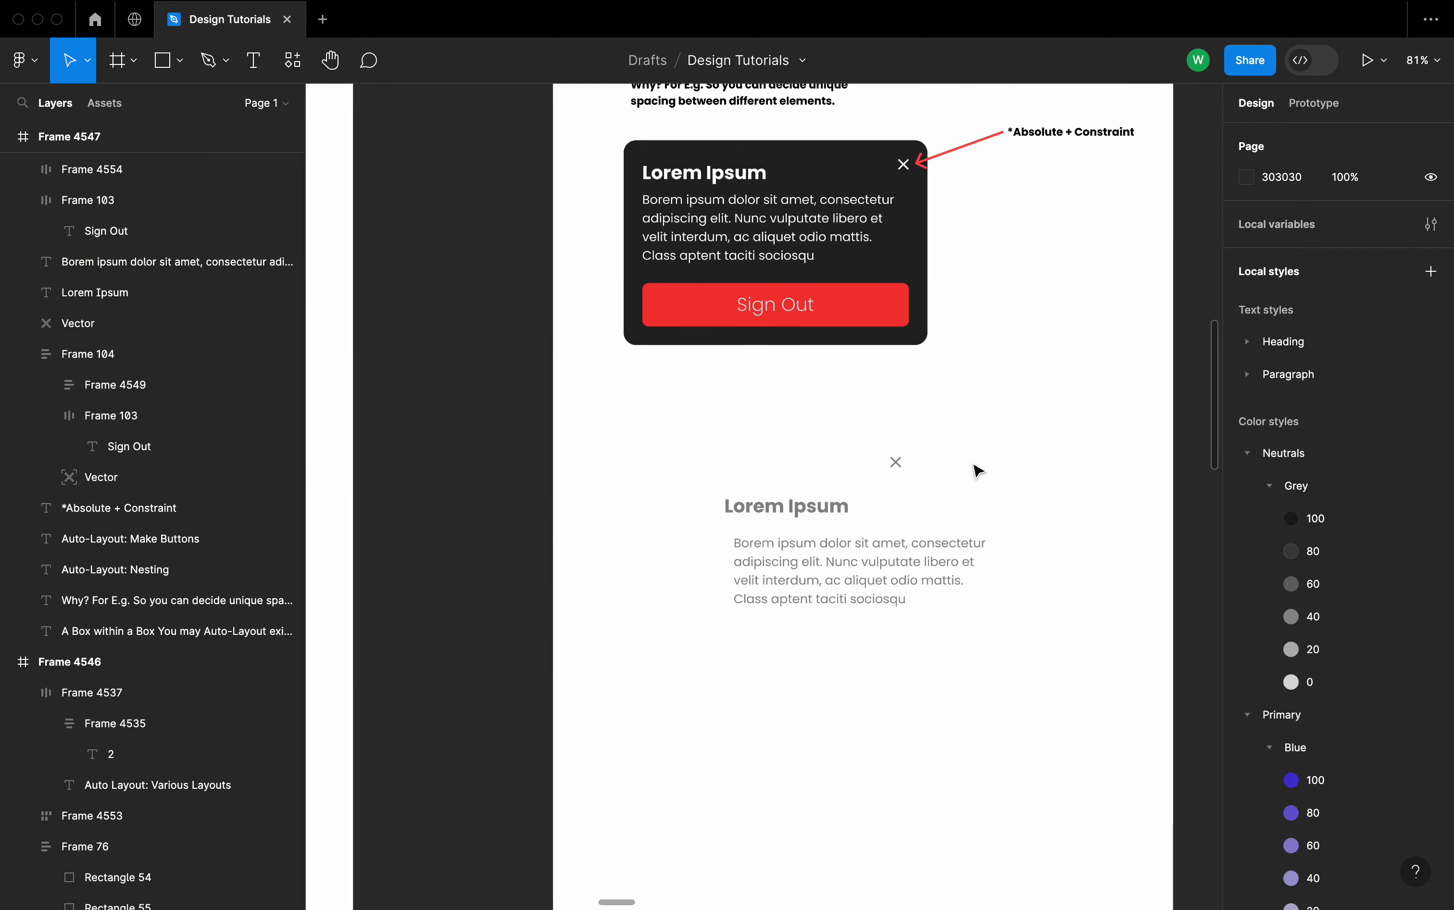
- Move the newly made Sign Out button down to just below the grey paragraph
scroll(978, 470, up, 5)
drag(769, 218, 1000, 751)
scroll(1000, 749, down, 5)
scroll(1000, 749, left, 2)
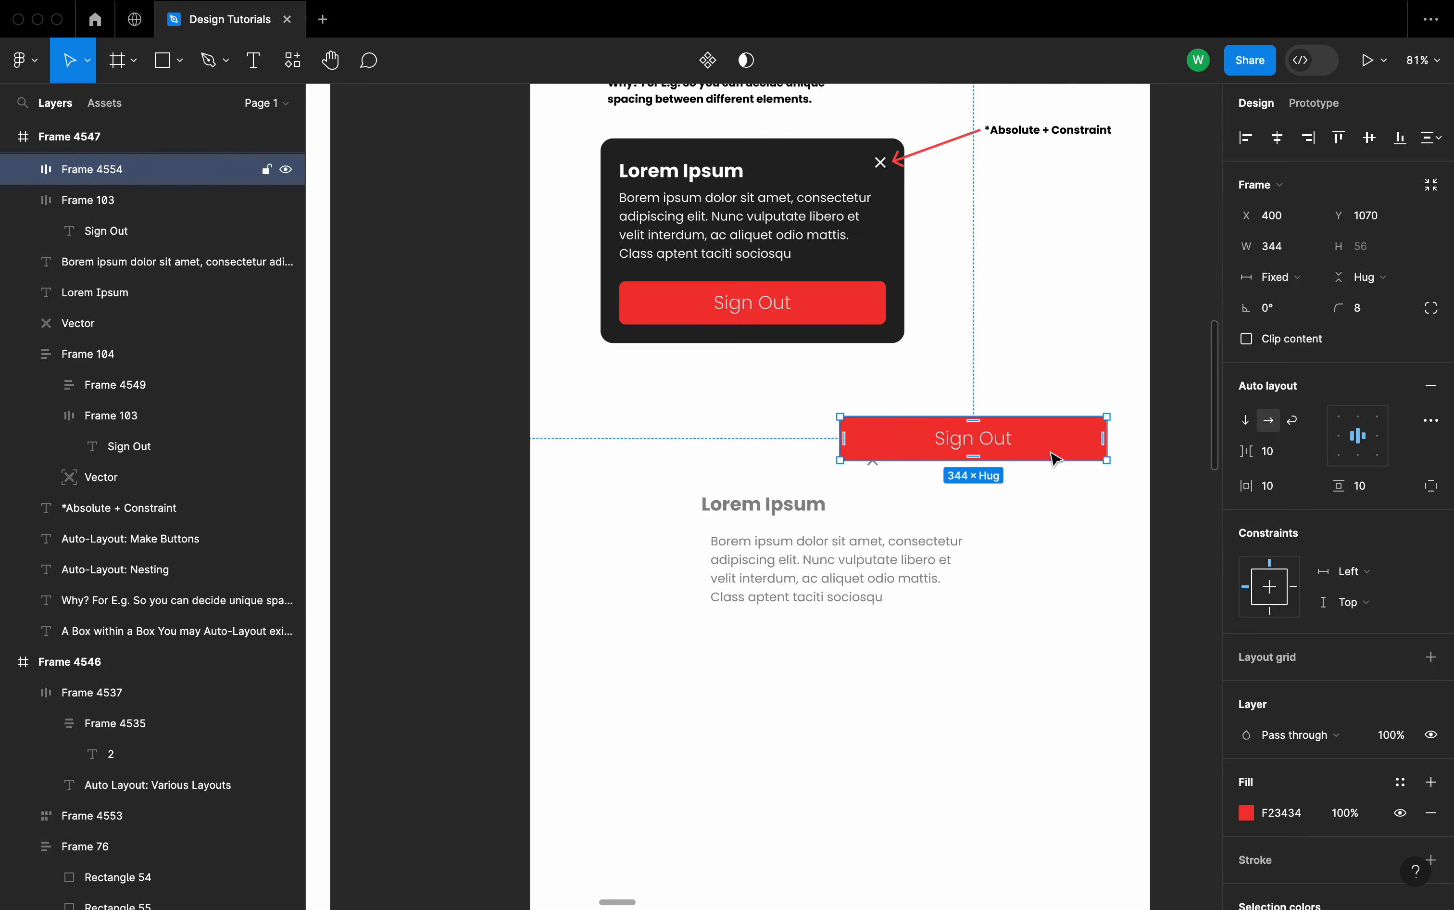
drag(1054, 448, 937, 671)
click(1022, 587)
scroll(1020, 584, up, 2)
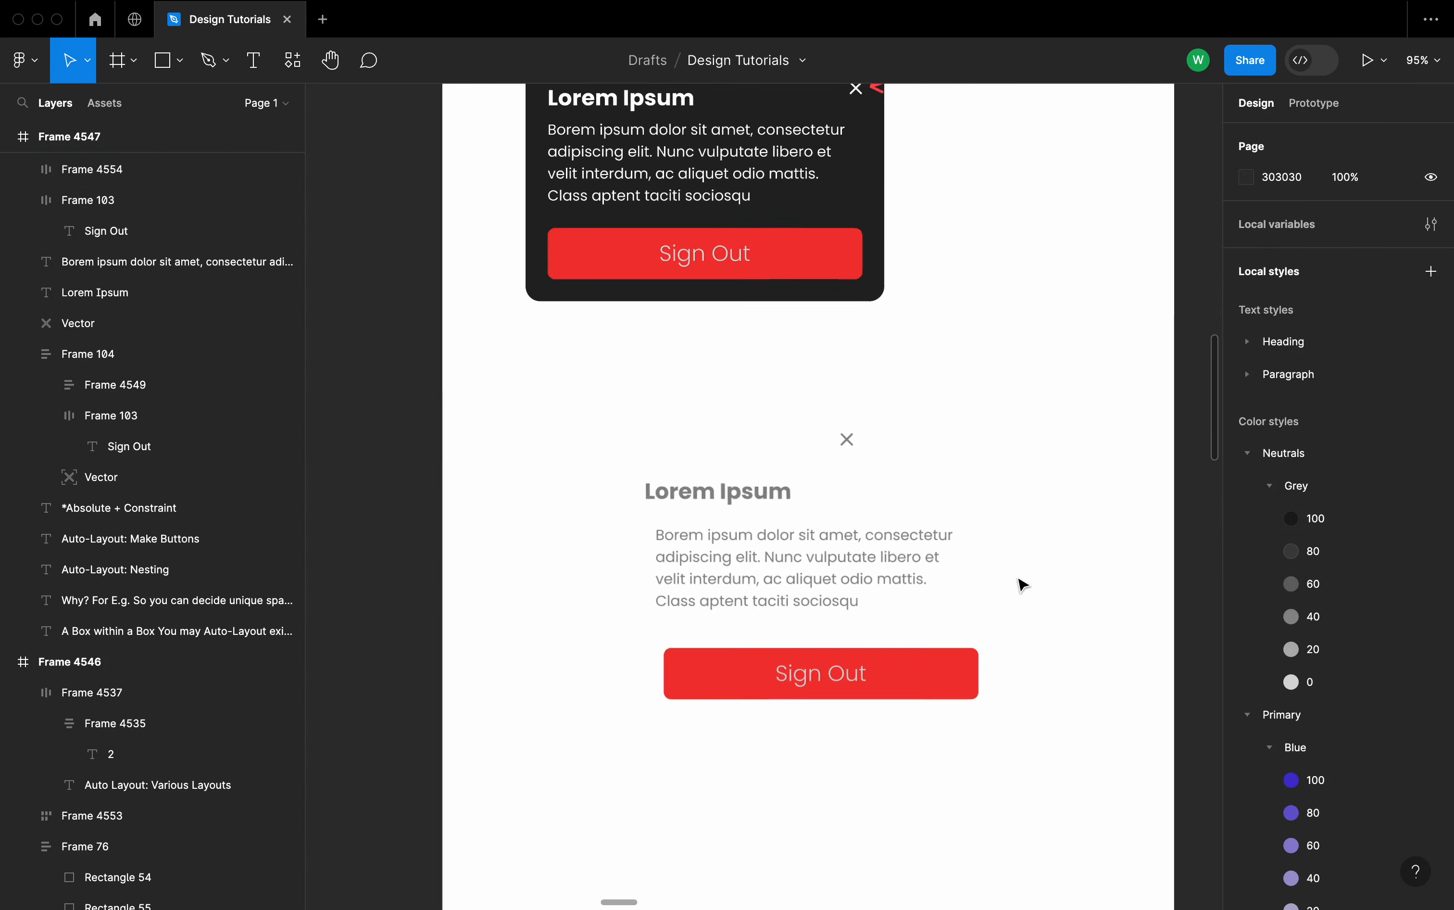
- Combine the grey title, paragraph and Sign Out button into one auto layout frame with a vertical direction
drag(591, 477, 985, 744)
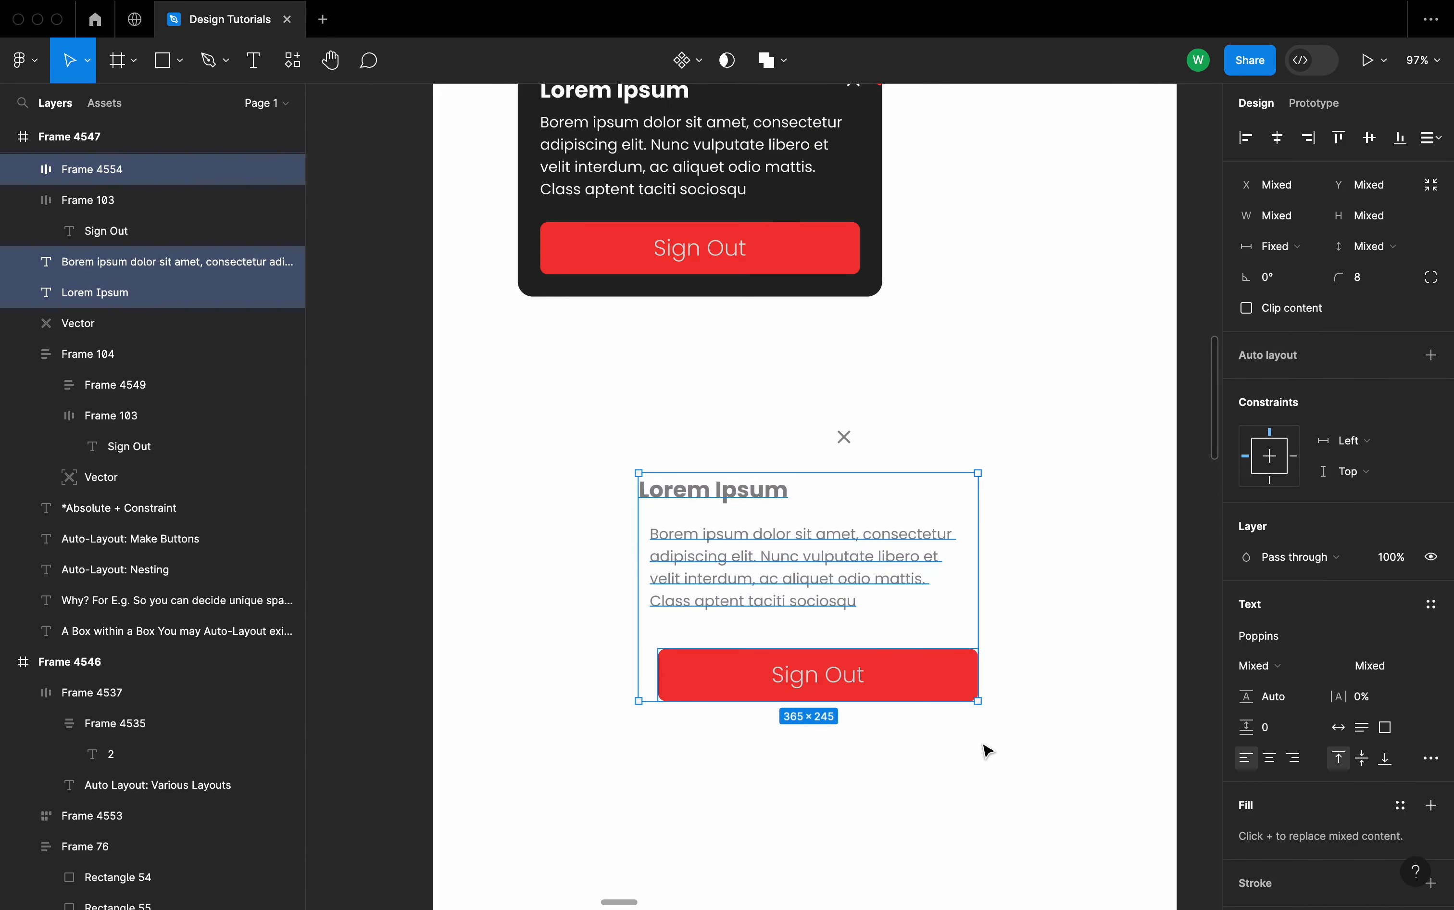
key(shift+a)
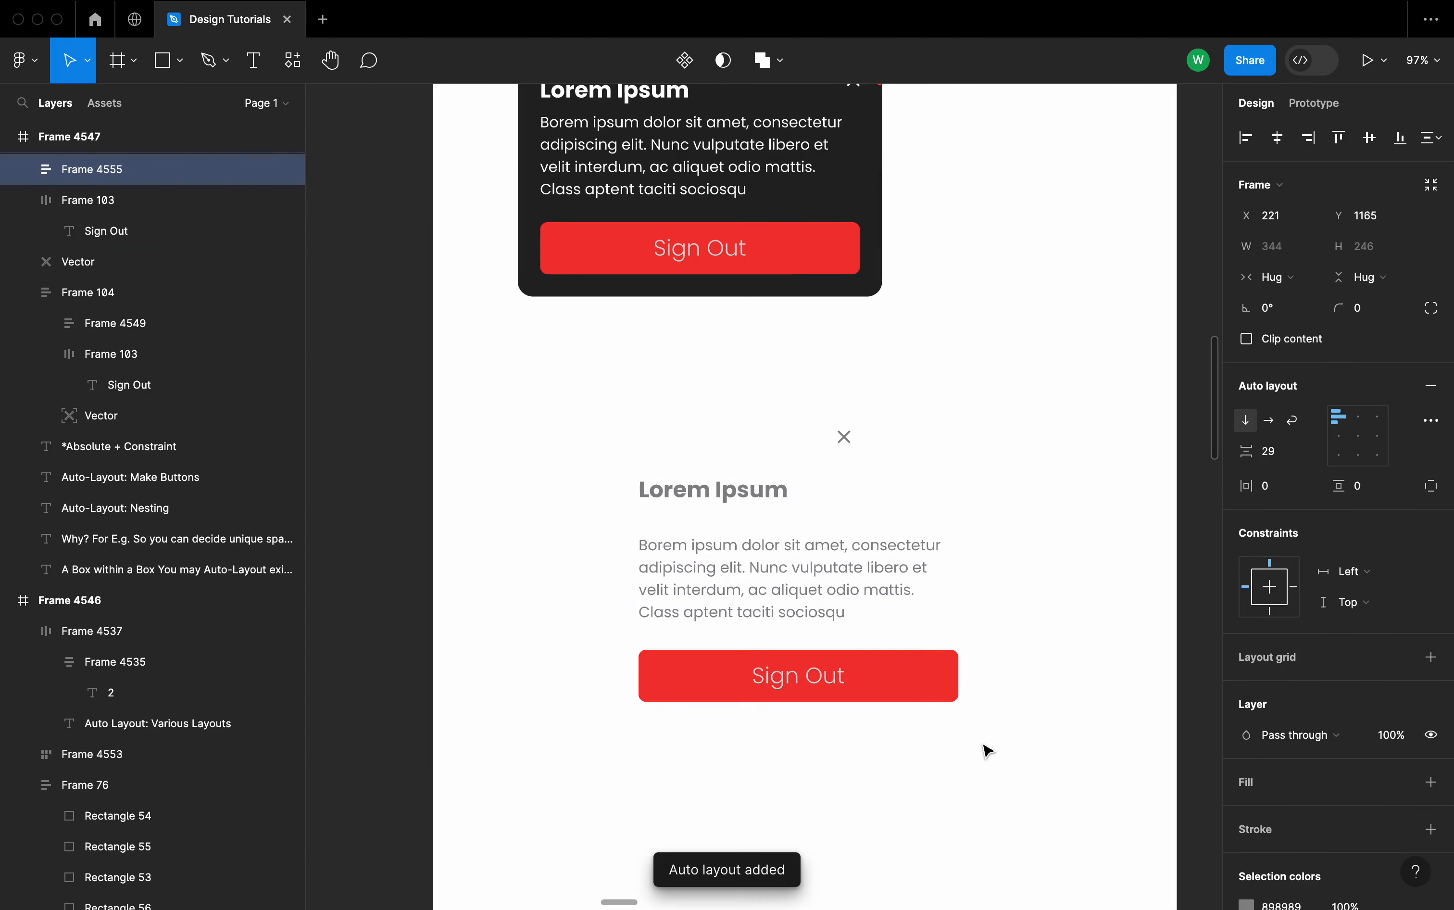
scroll(895, 542, up, 5)
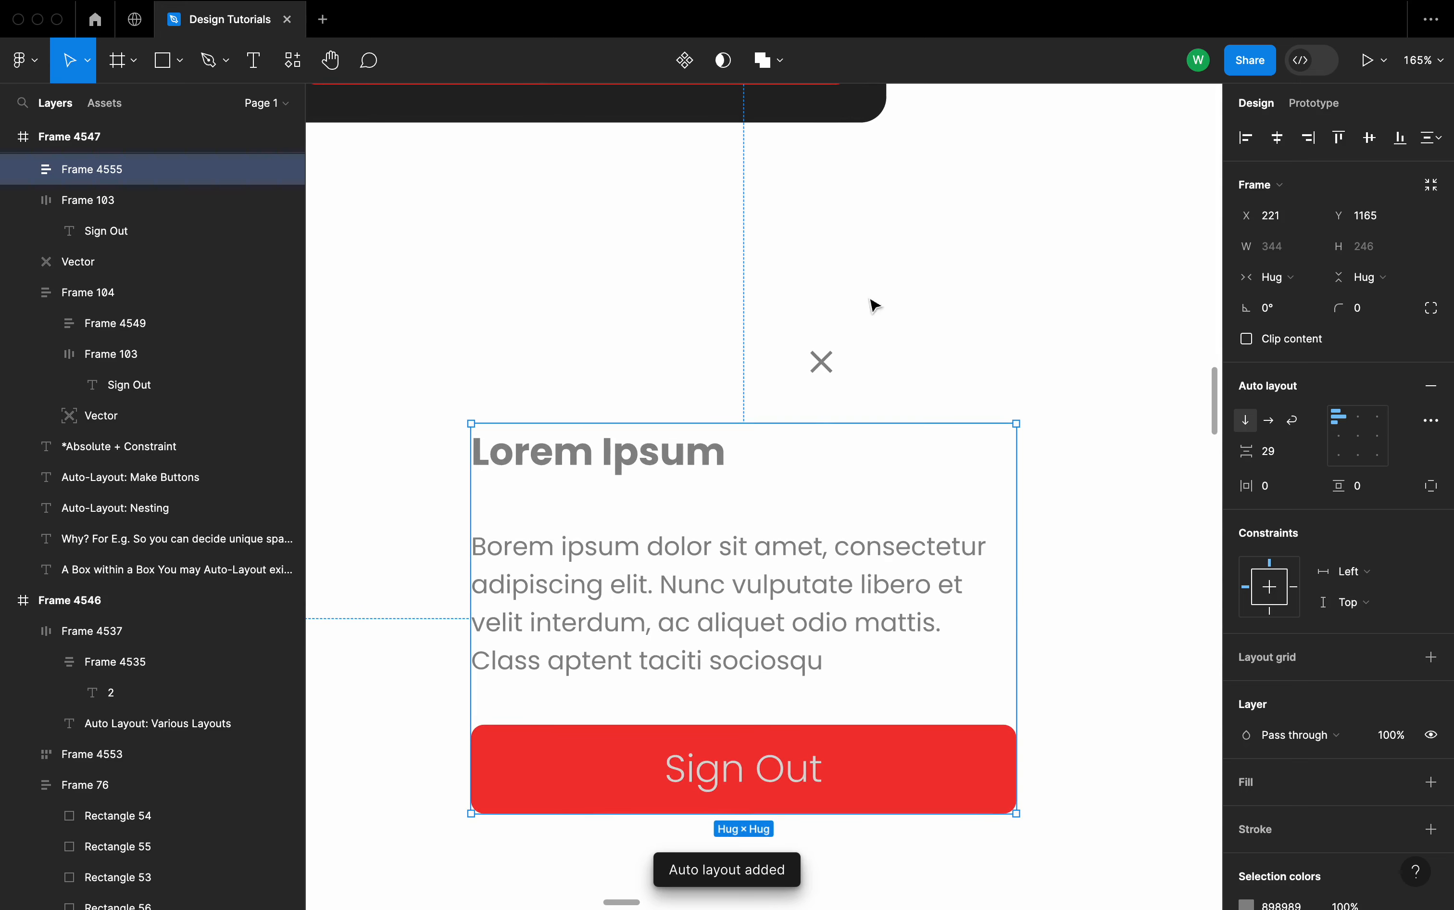
scroll(815, 415, down, 3)
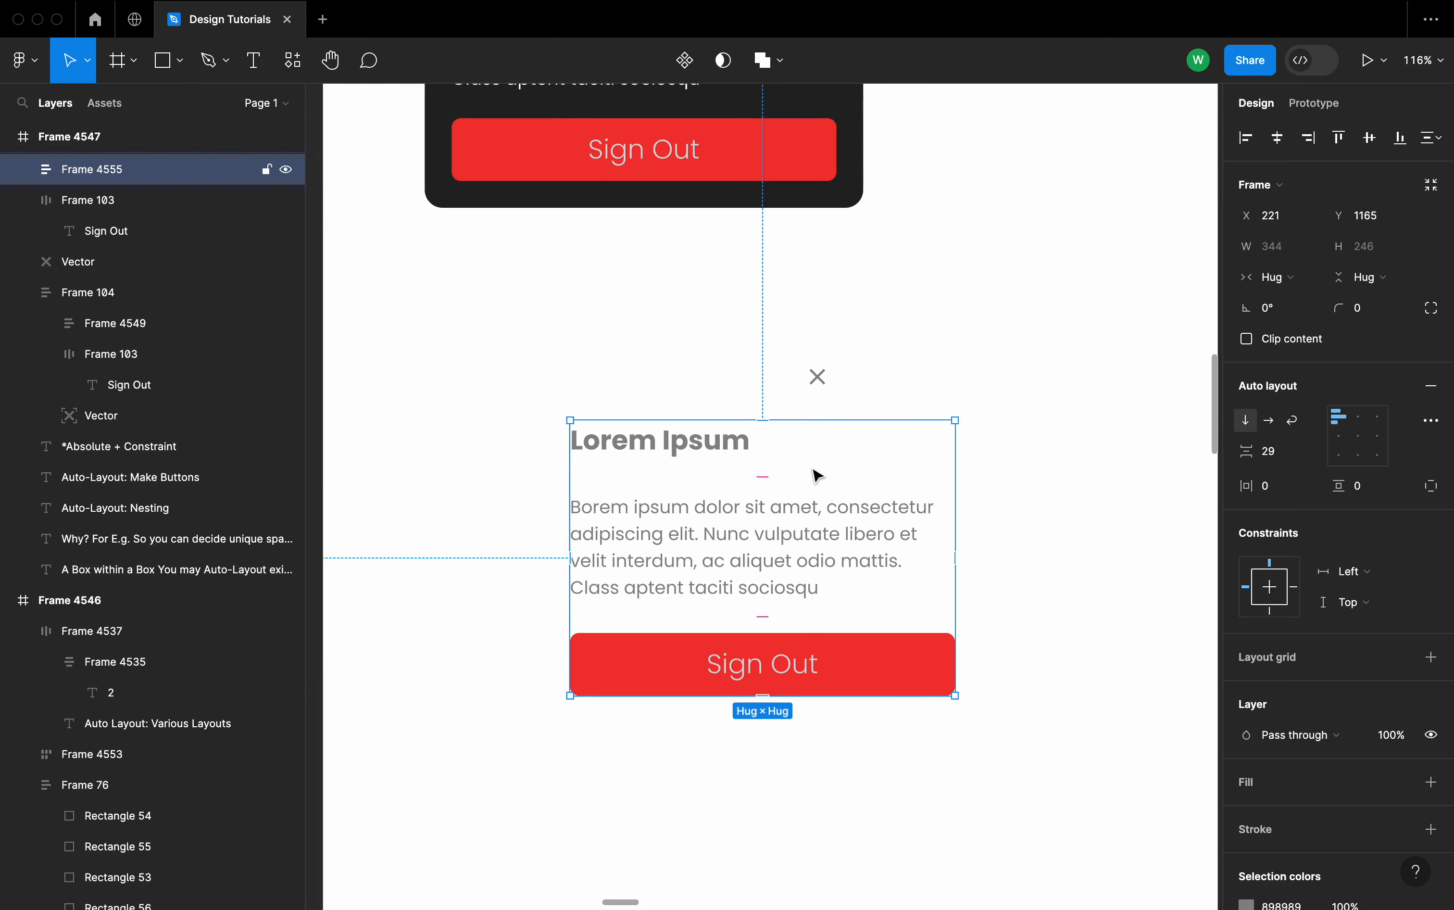
click(1269, 422)
click(1246, 424)
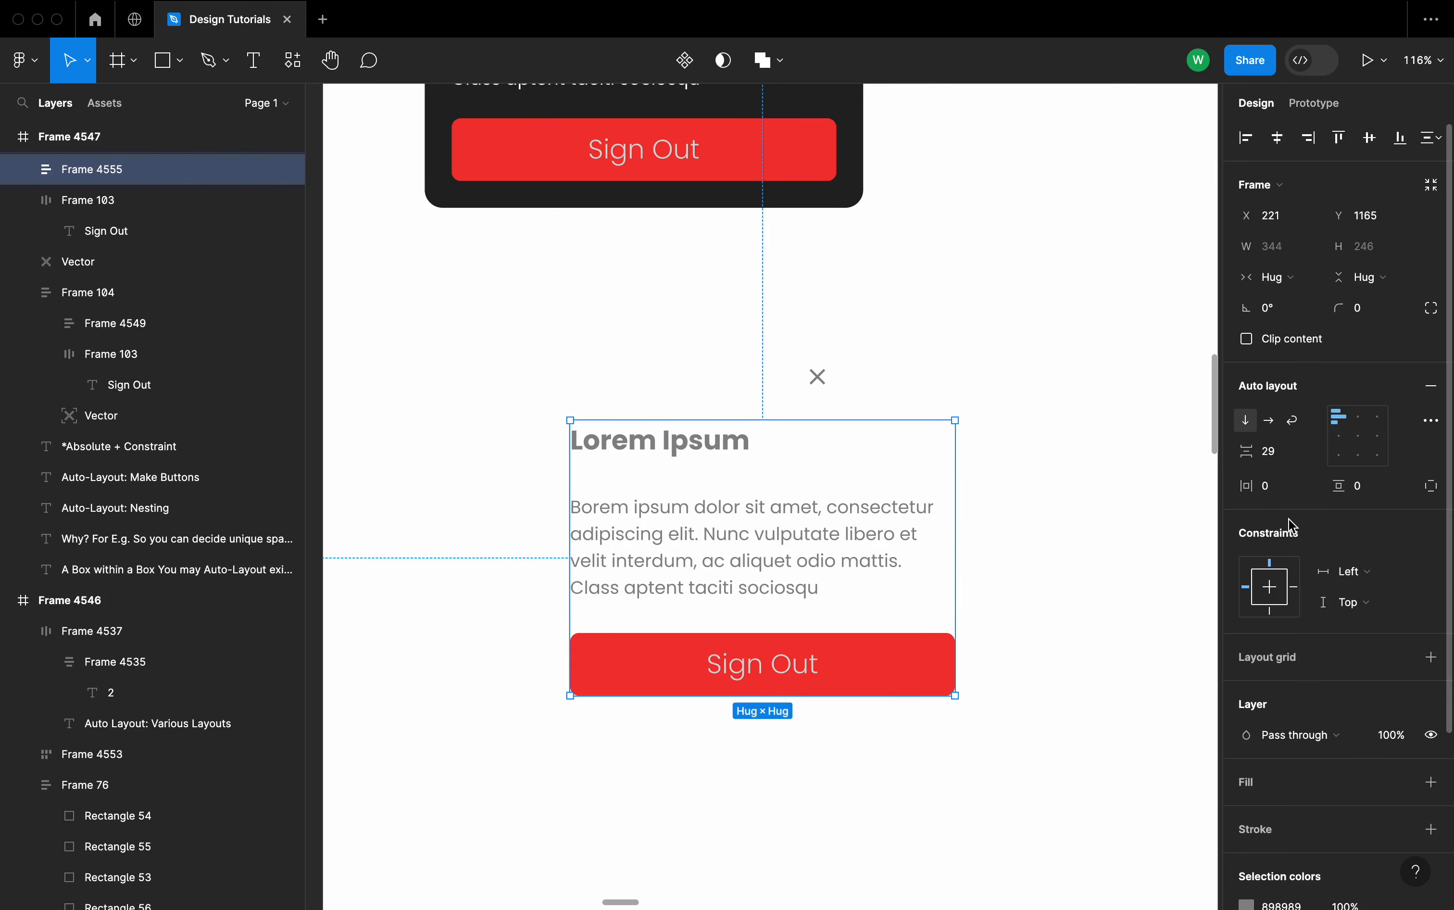
- Set the new auto layout frame's horizontal and vertical padding to 10
scroll(962, 361, up, 3)
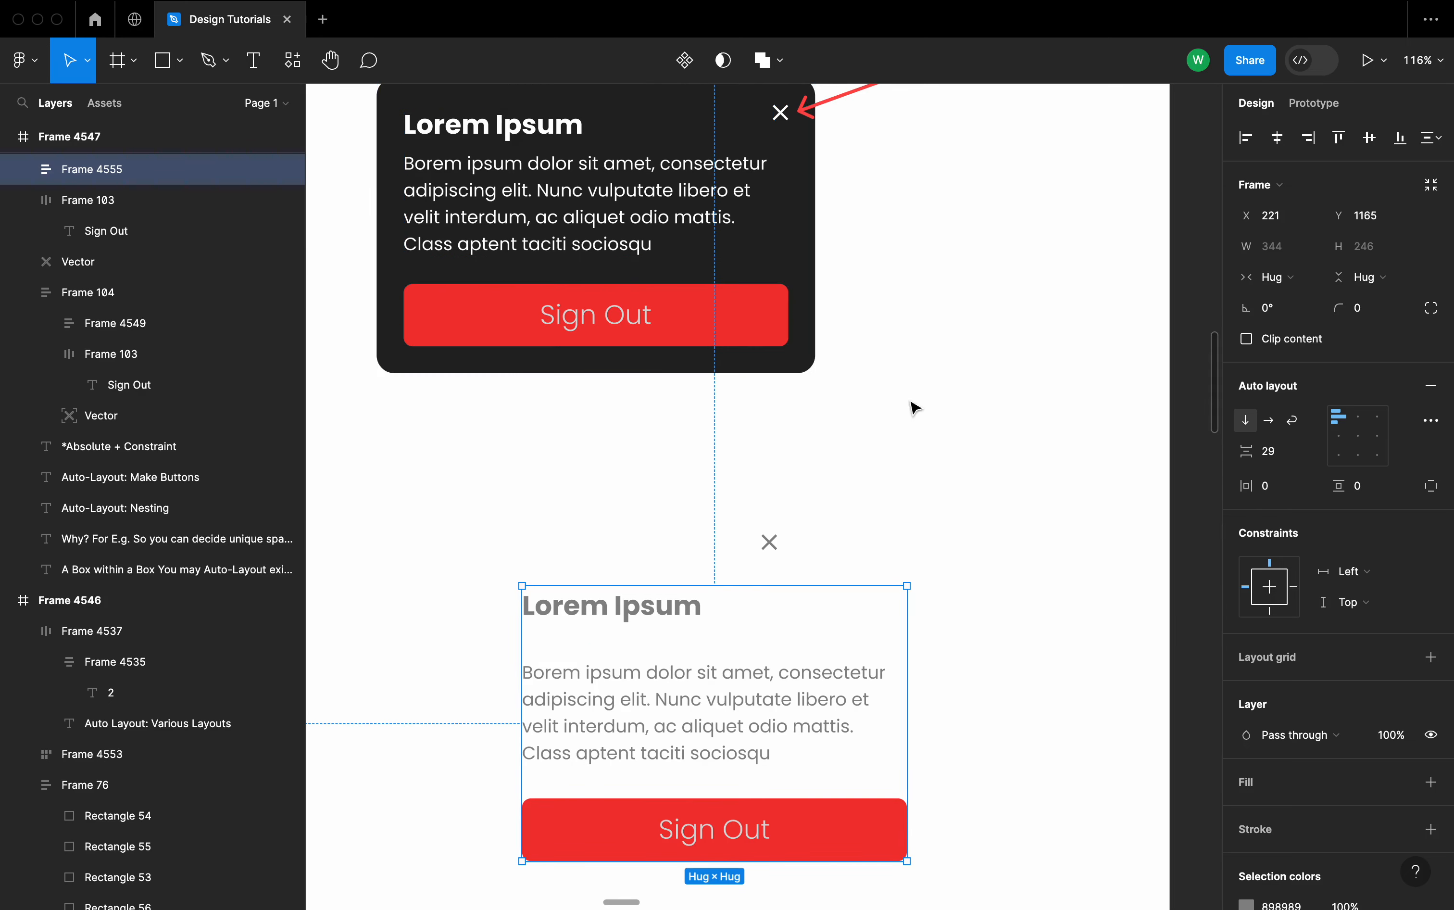
scroll(915, 409, down, 4)
click(1283, 494)
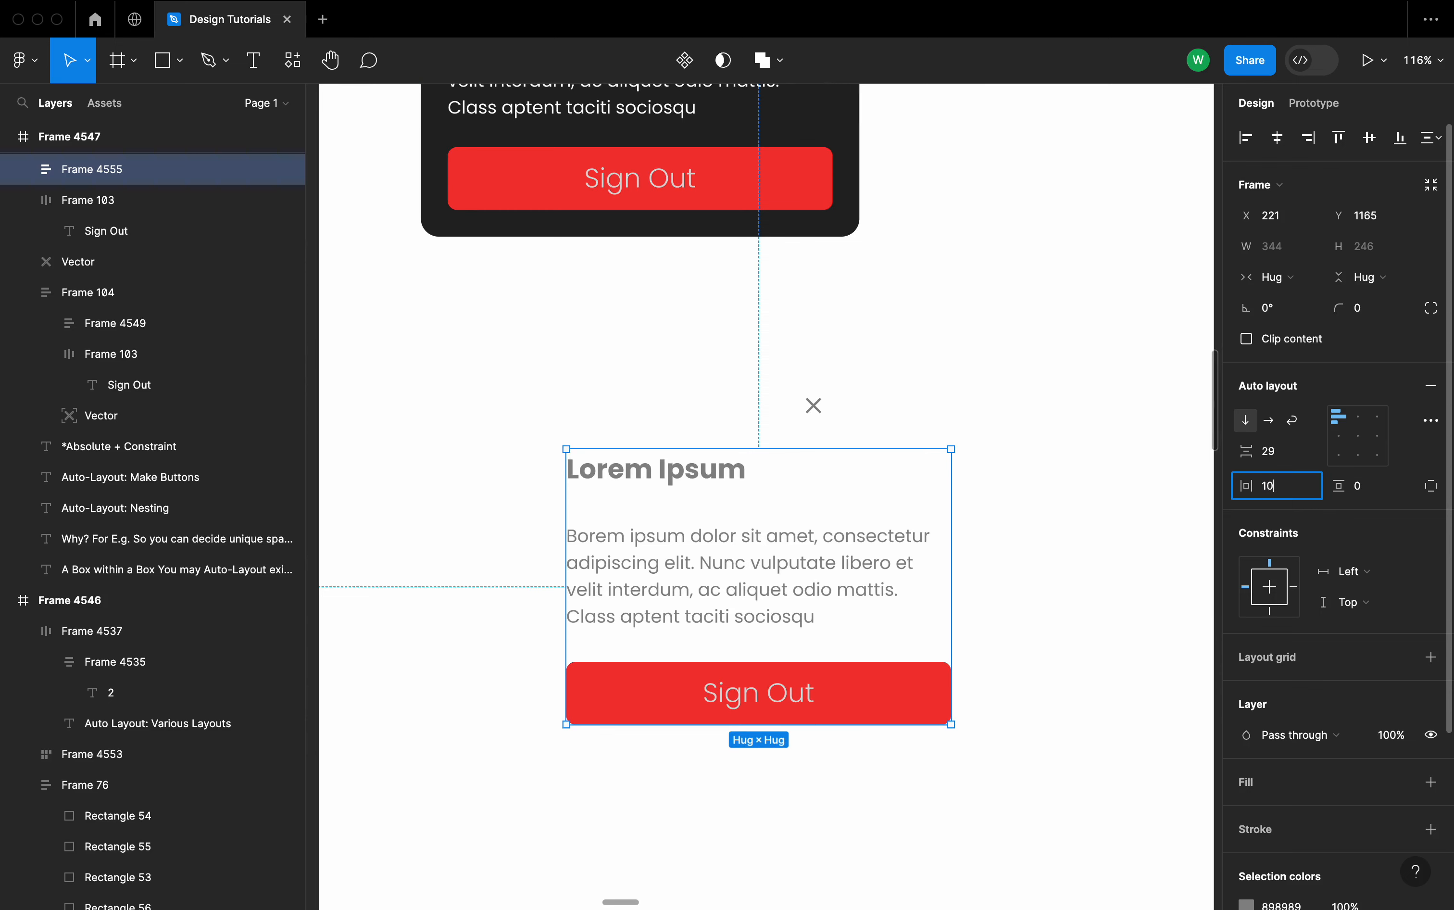
key(Tab)
text(10)
key(Tab)
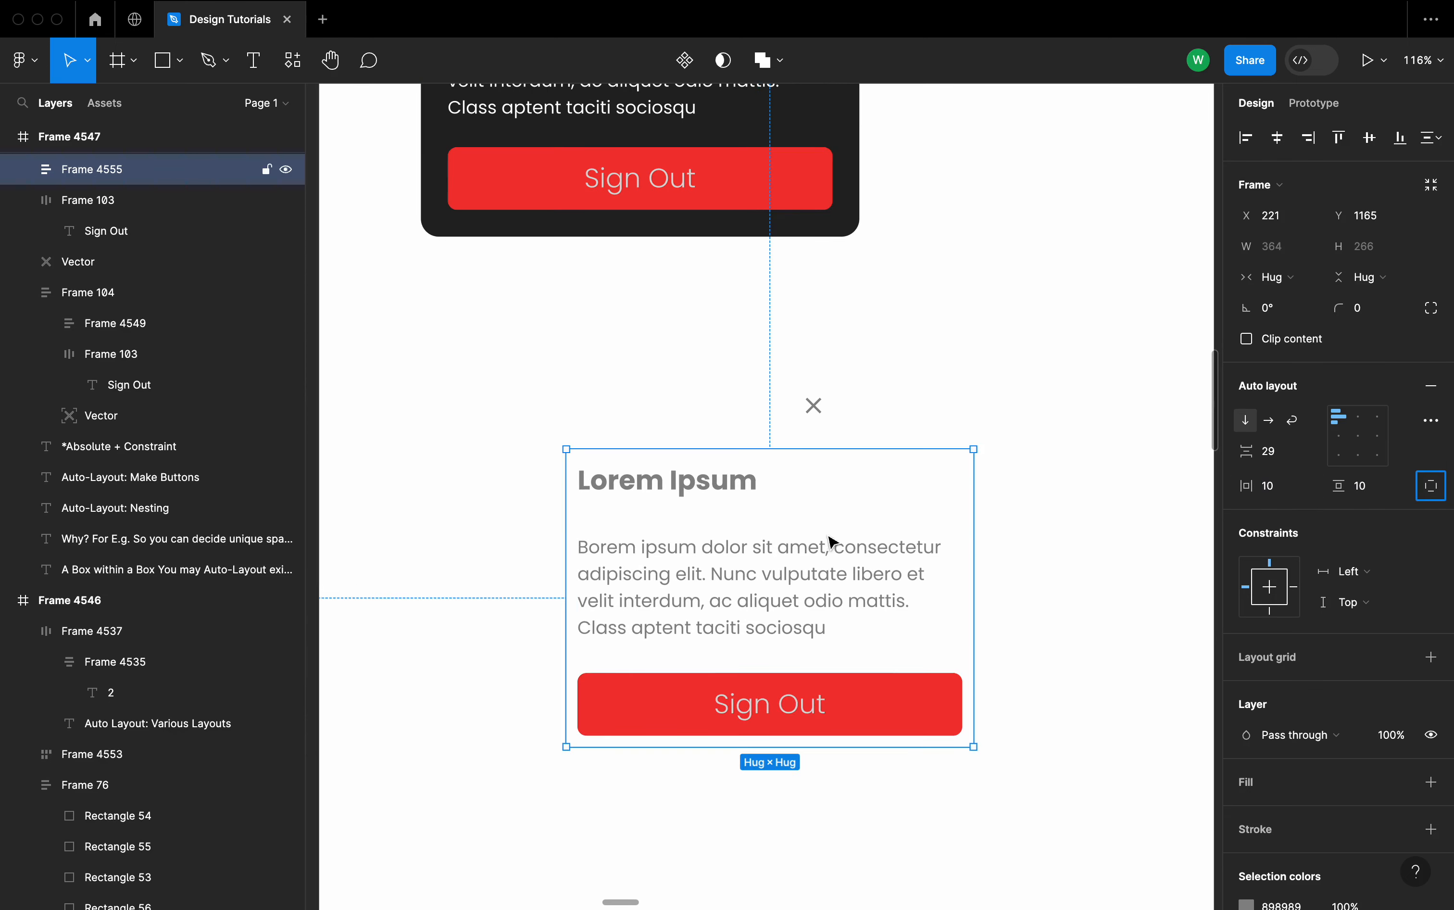
- Give the new auto layout frame a fill and sample its dark colour, 242424, from the card above
scroll(1281, 710, down, 2)
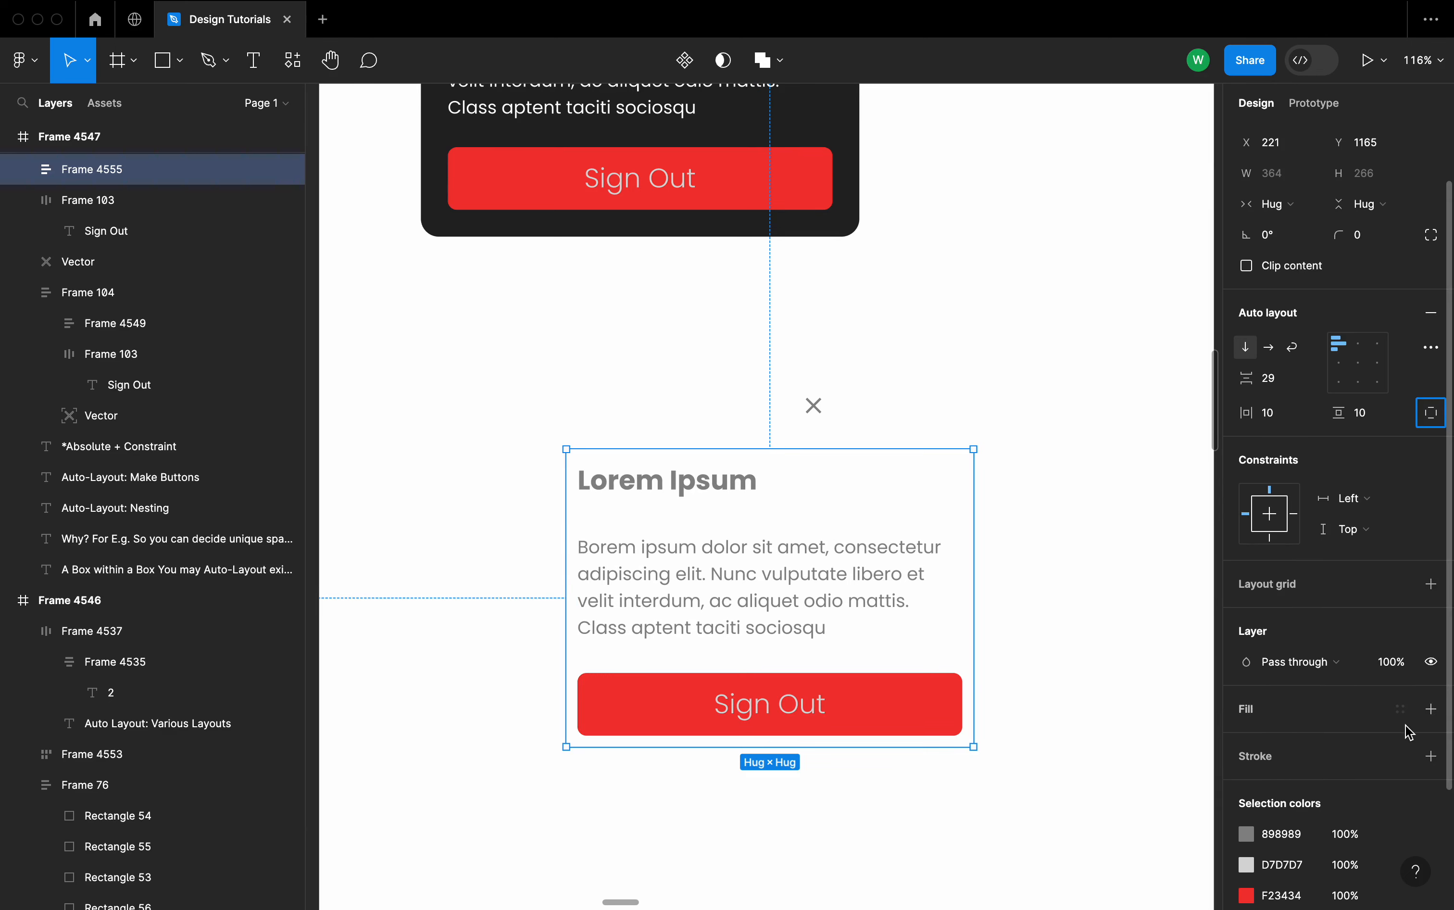
click(1432, 710)
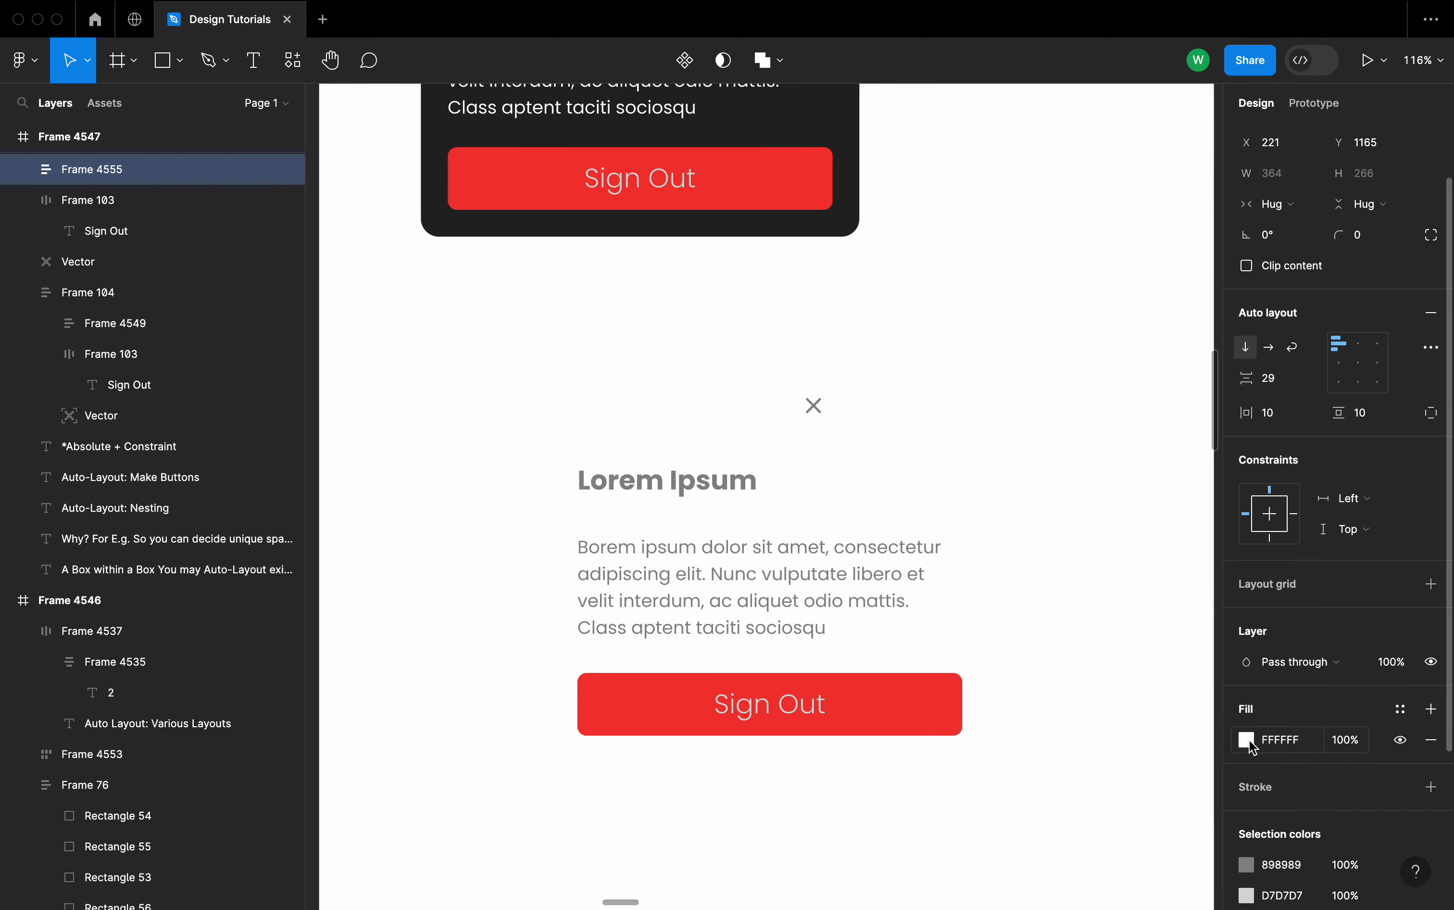
key(i)
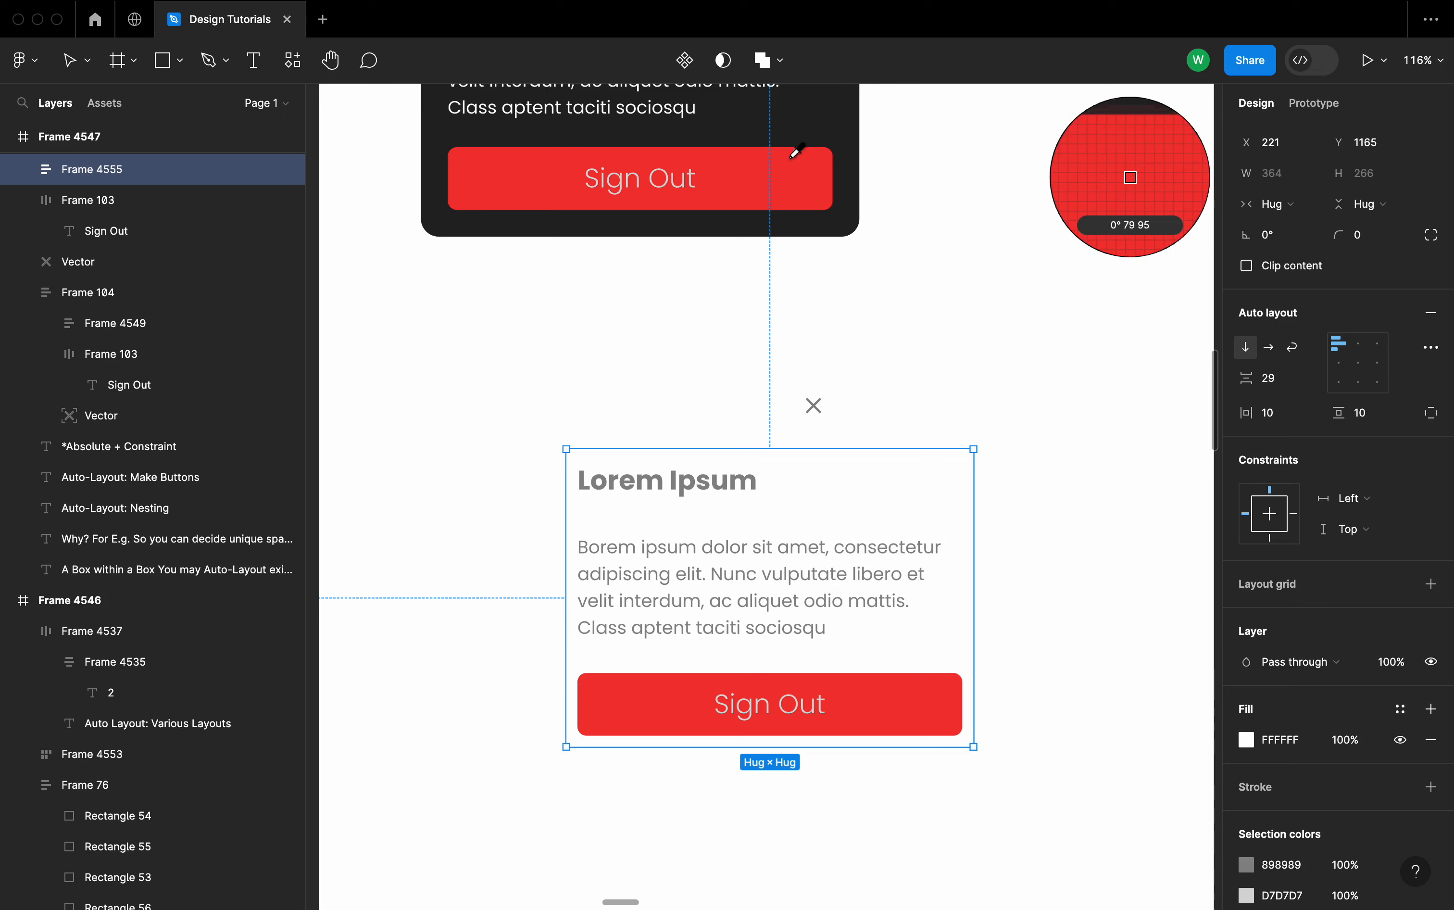
click(853, 191)
click(1054, 438)
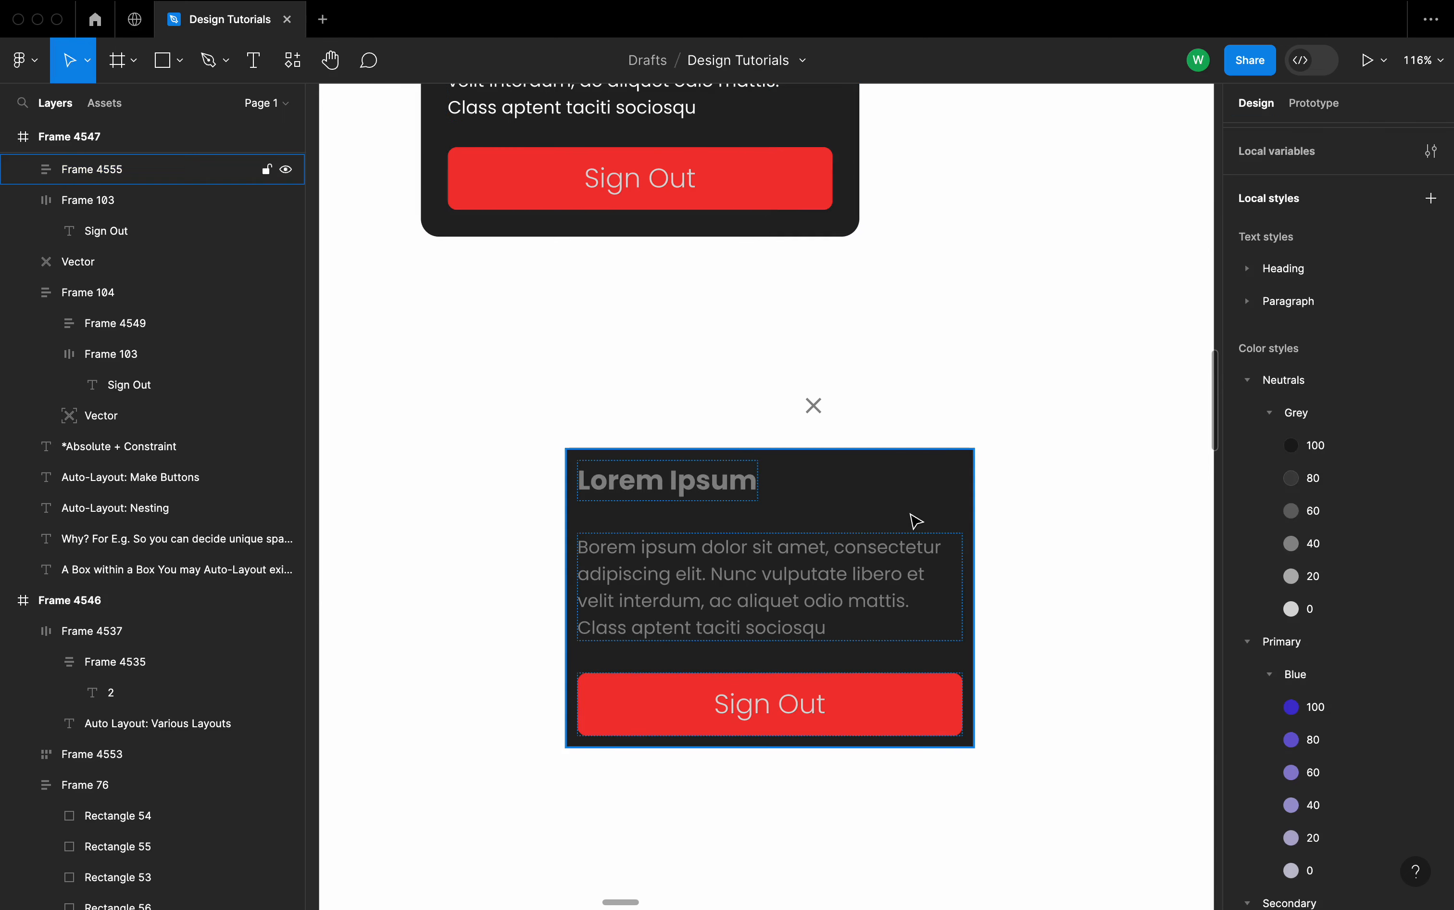
- Shift the new dark card to X 165 and set its horizontal and vertical padding to 20
drag(912, 503, 847, 498)
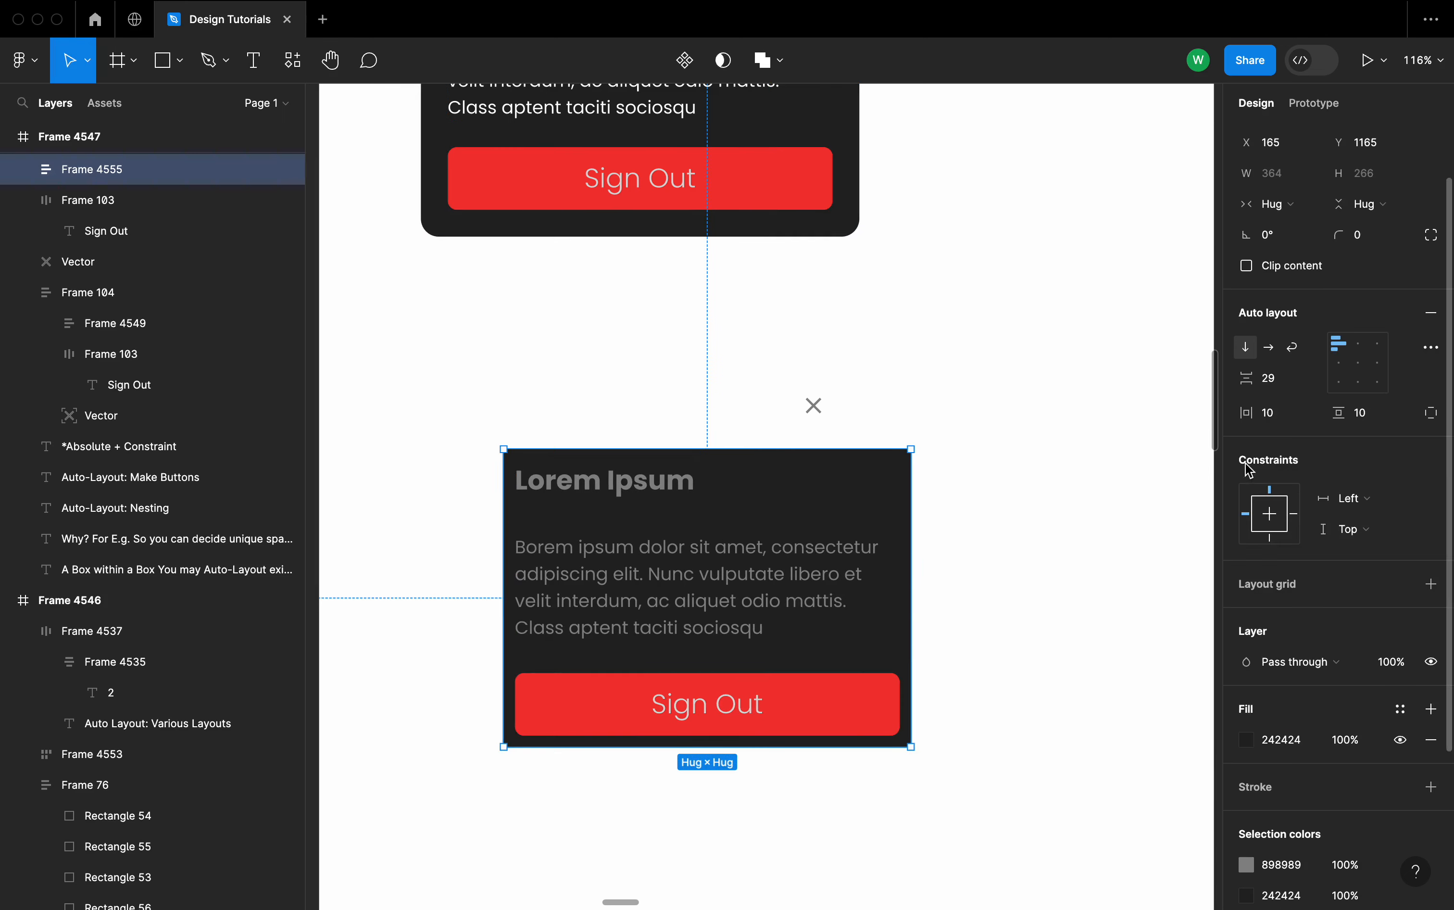
click(1274, 413)
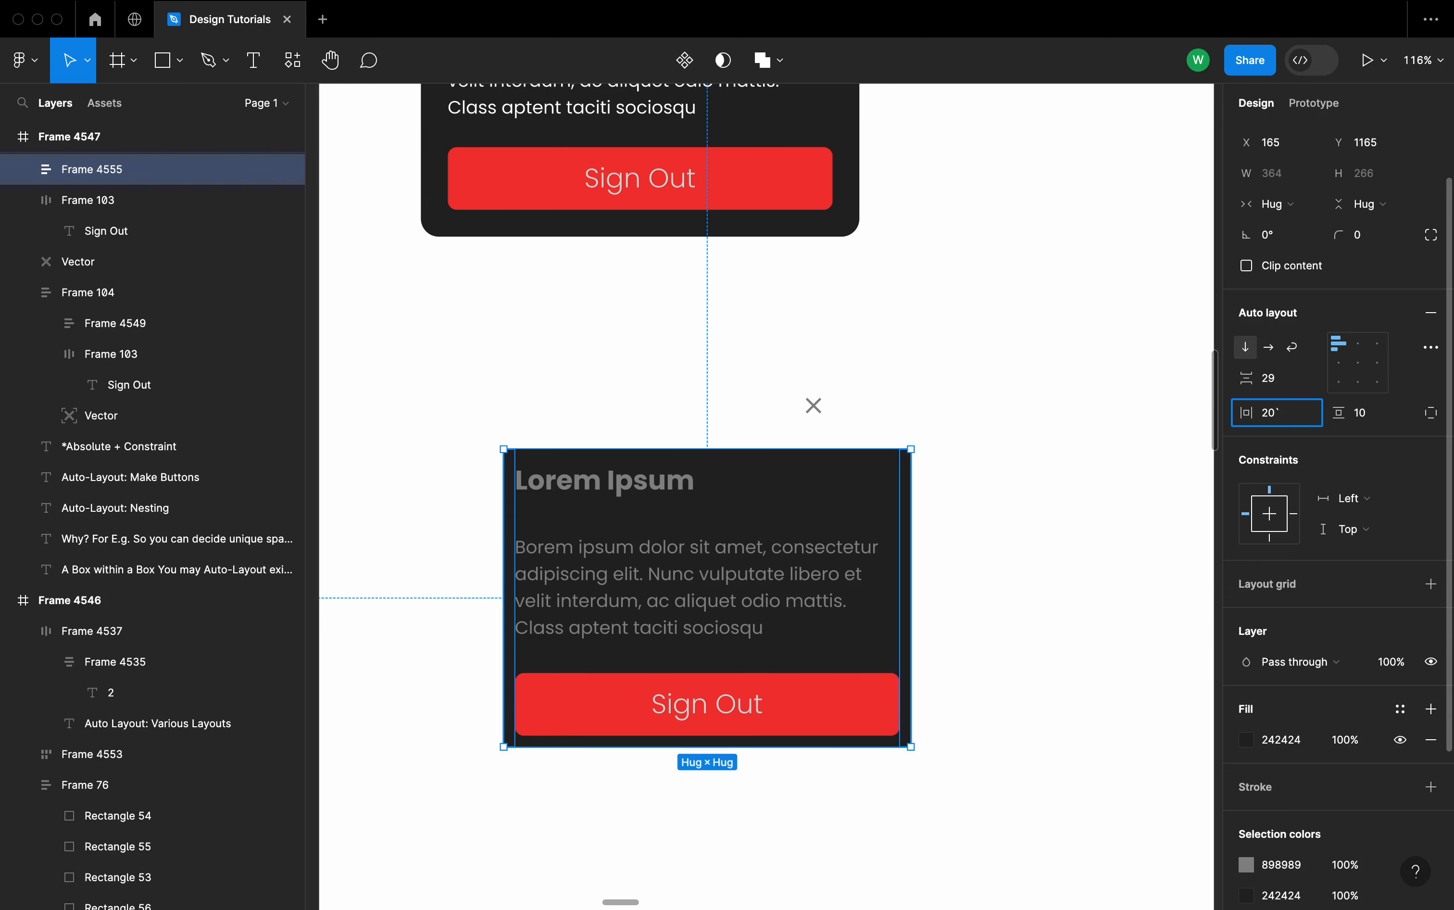
key(Tab)
text(20)
key(Tab)
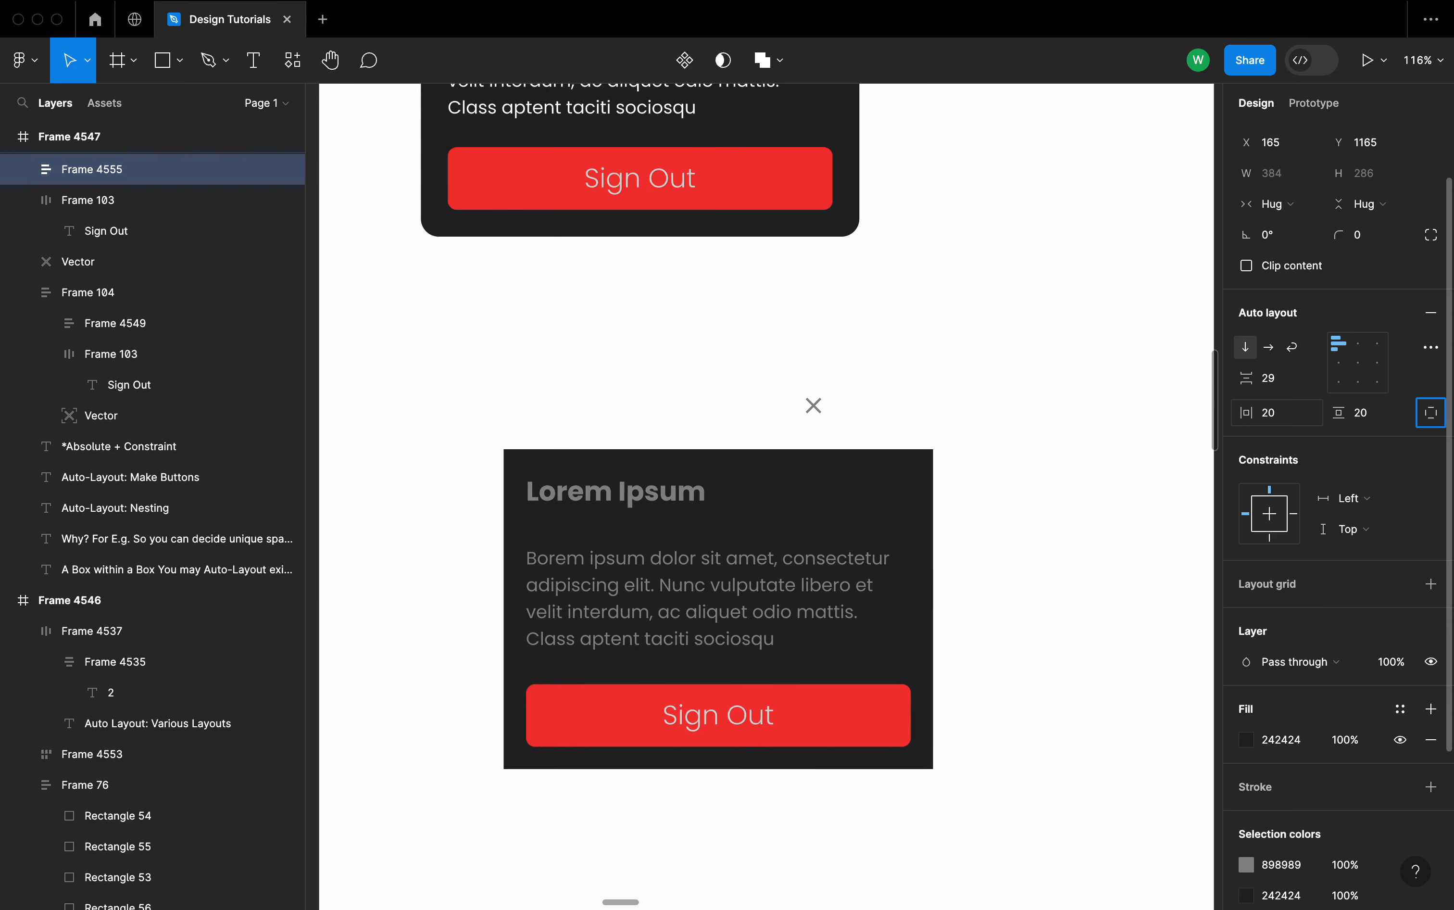
- Set the new card's corner radius to 8 and move the card to X 115, Y 1162
click(1377, 236)
text(8)
key(Return)
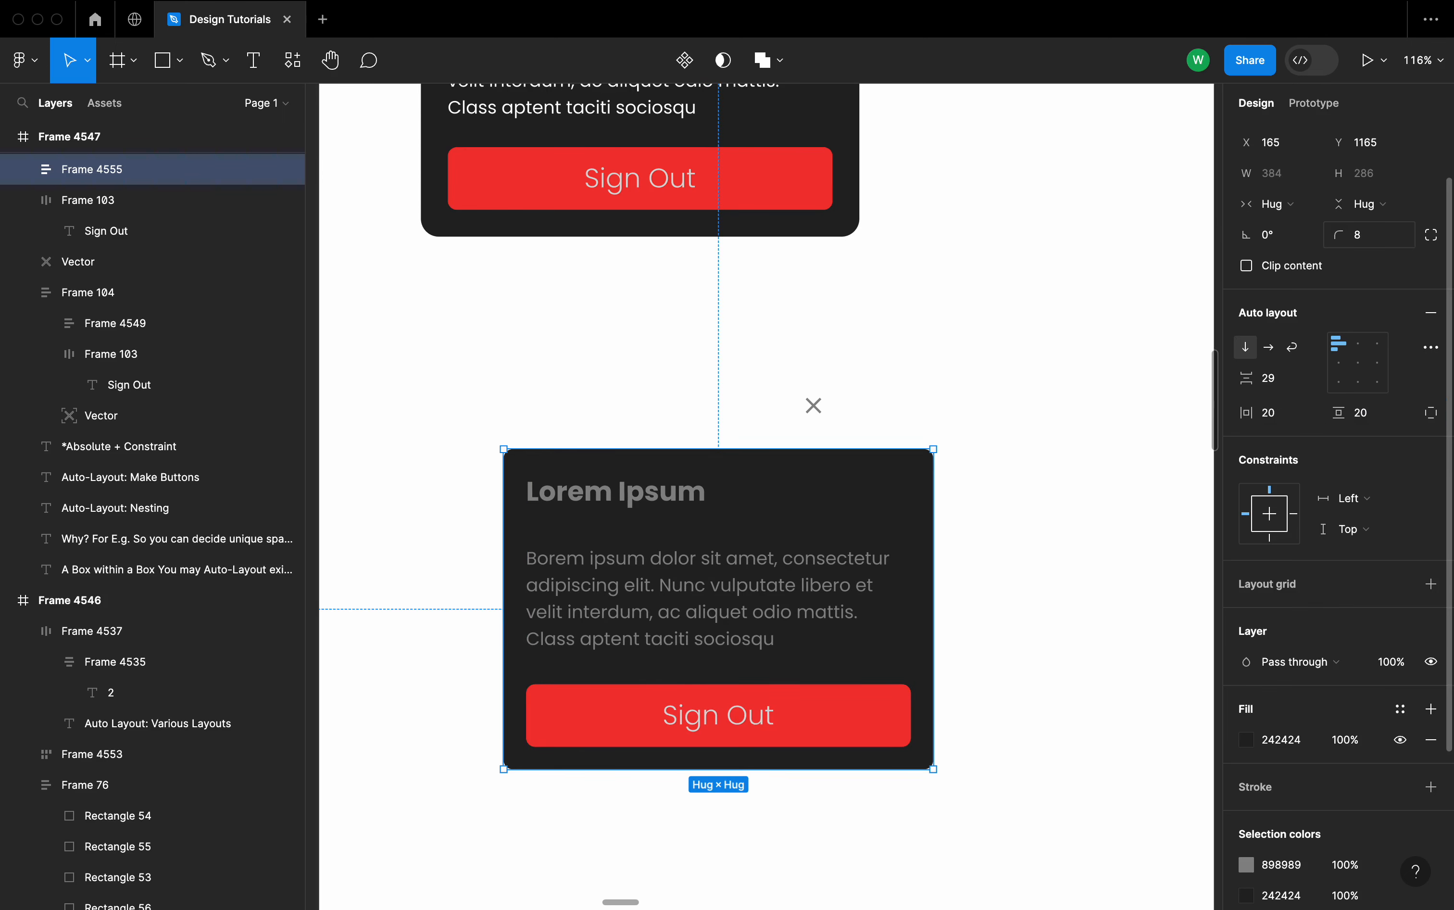
click(537, 297)
drag(781, 495, 728, 492)
click(948, 513)
- Set the vertical gap between the items of the new card to 24
scroll(948, 513, up, 2)
scroll(948, 513, down, 2)
scroll(948, 513, left, 2)
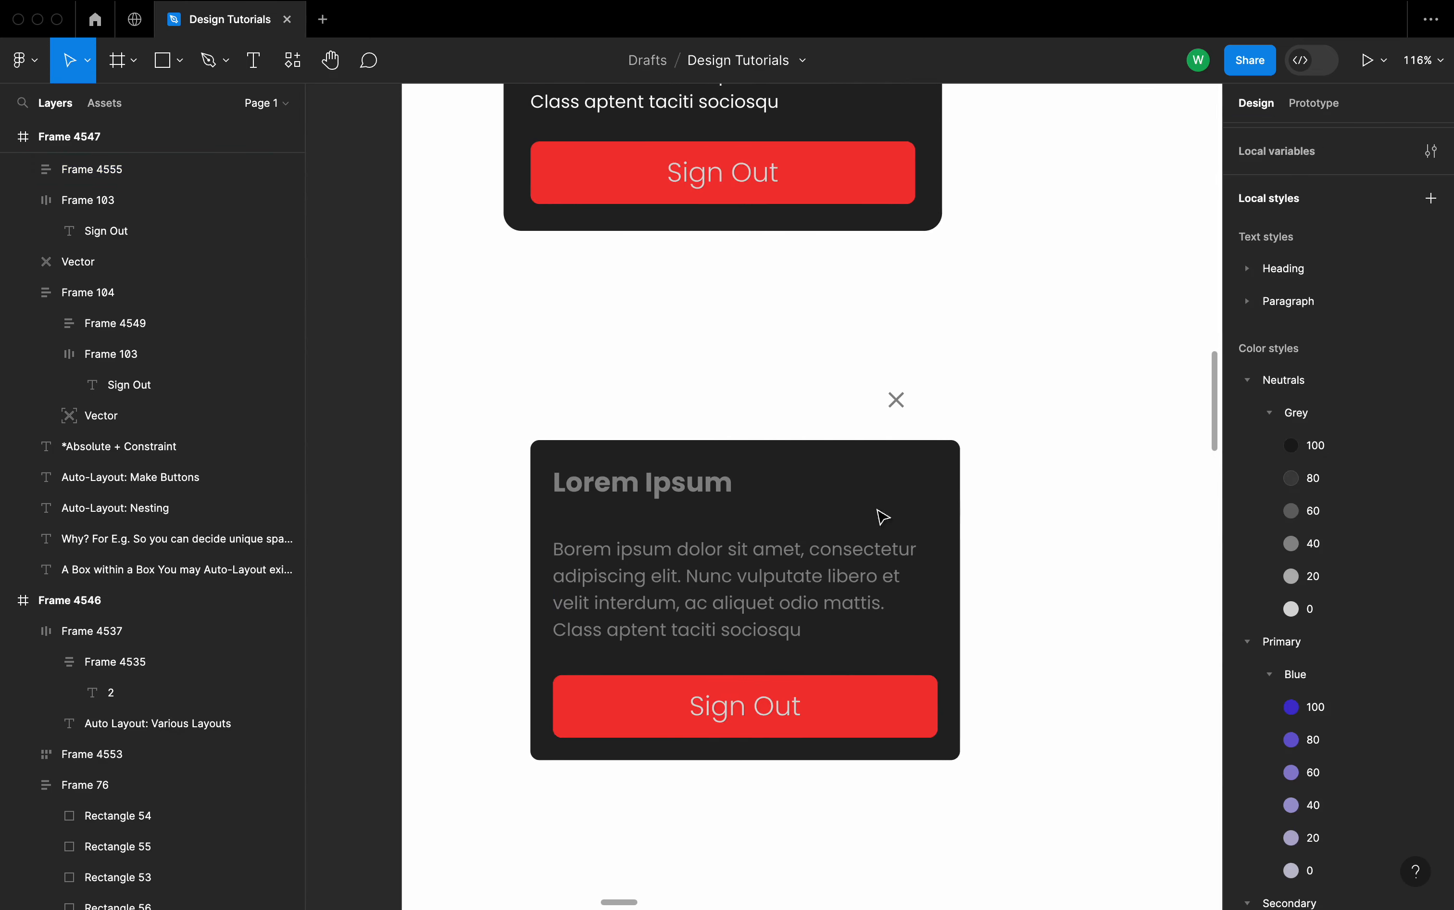
click(803, 536)
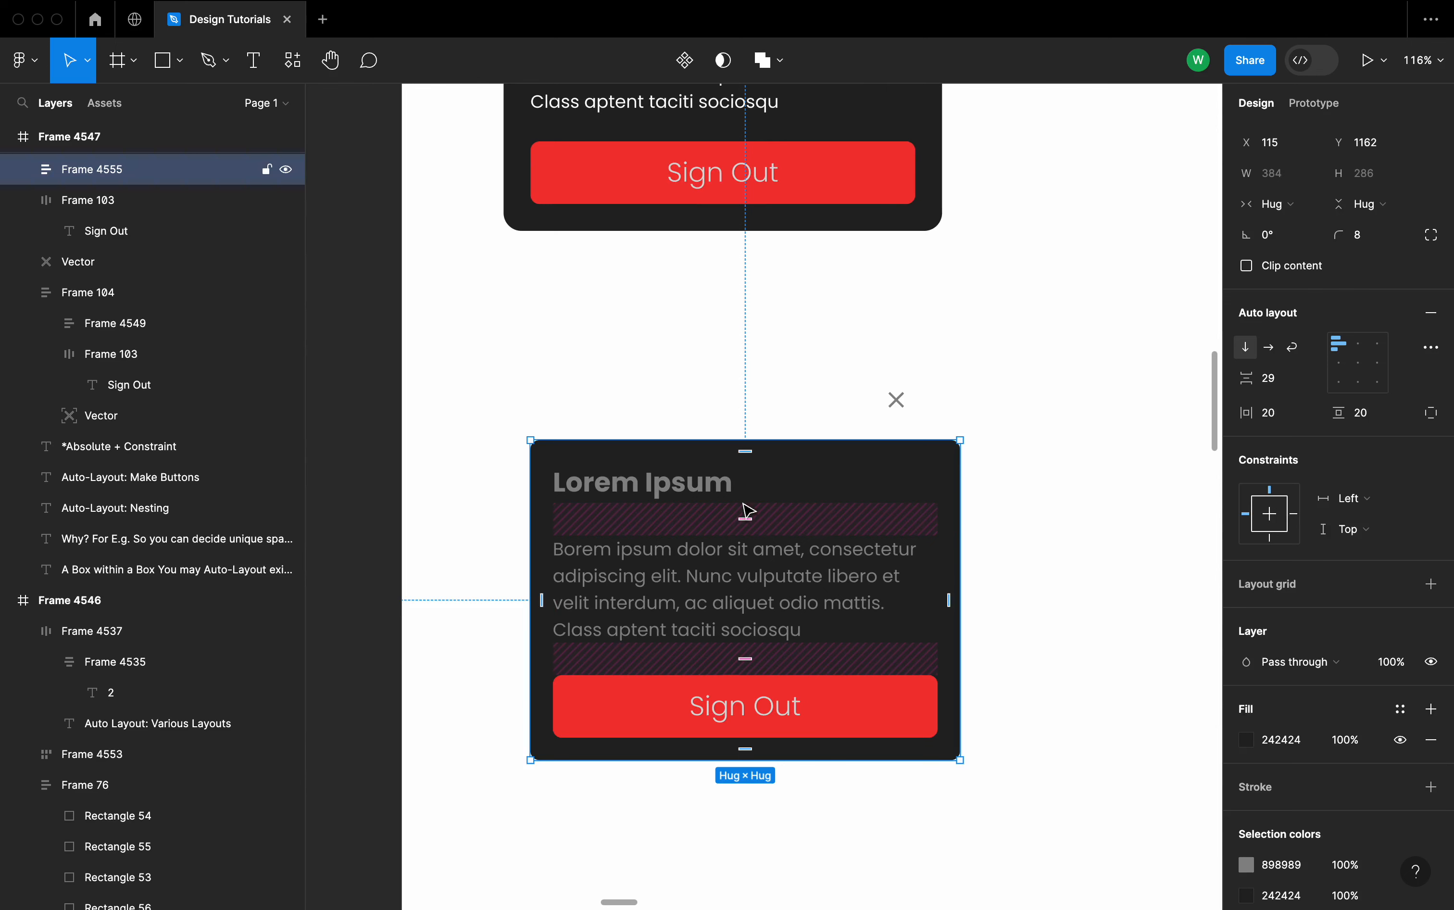
click(744, 451)
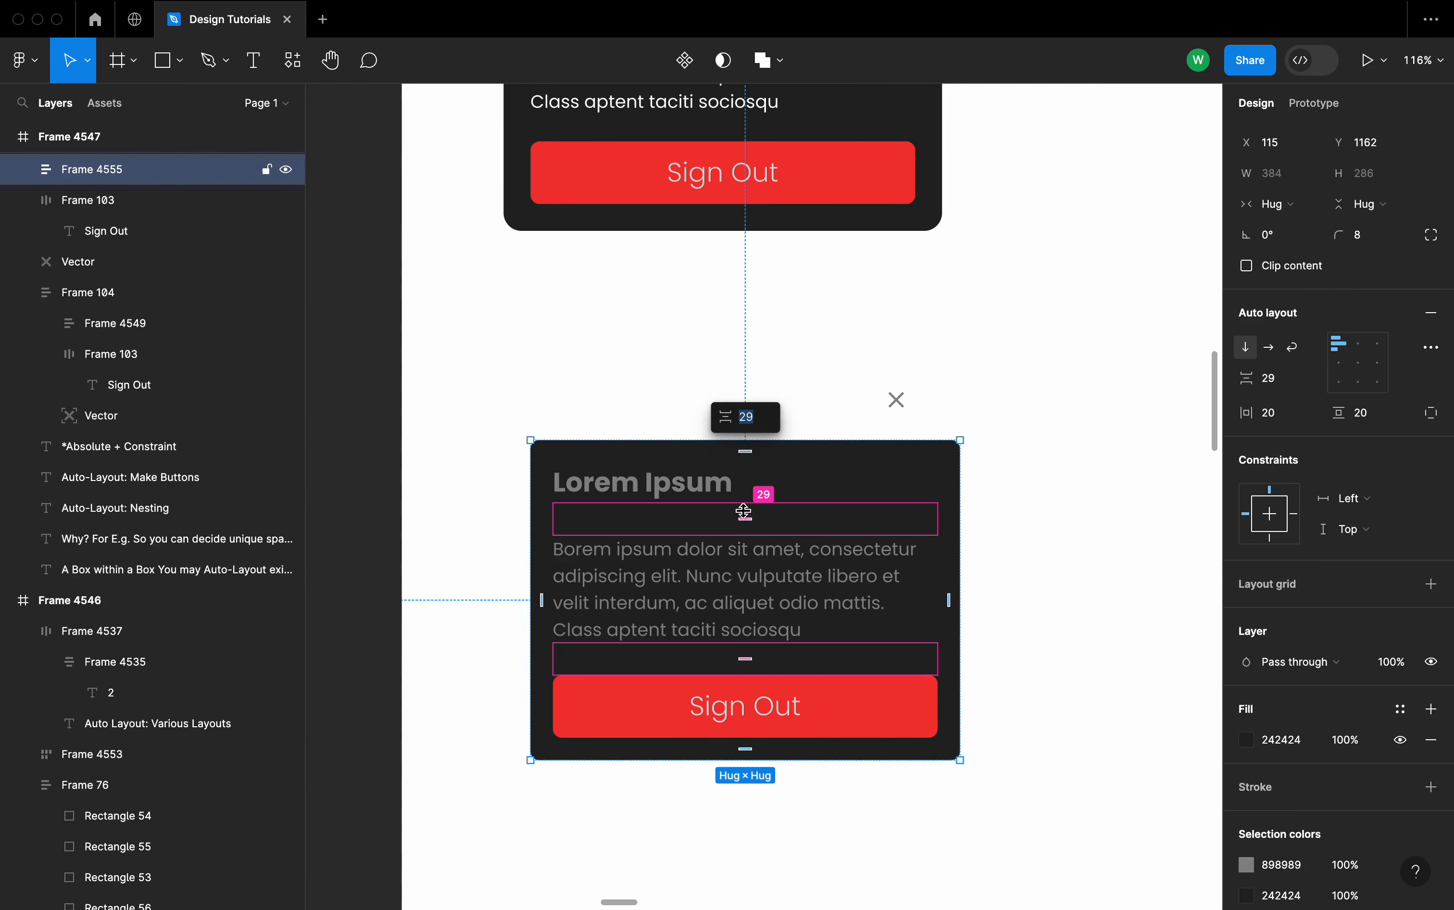
text(24)
key(Return)
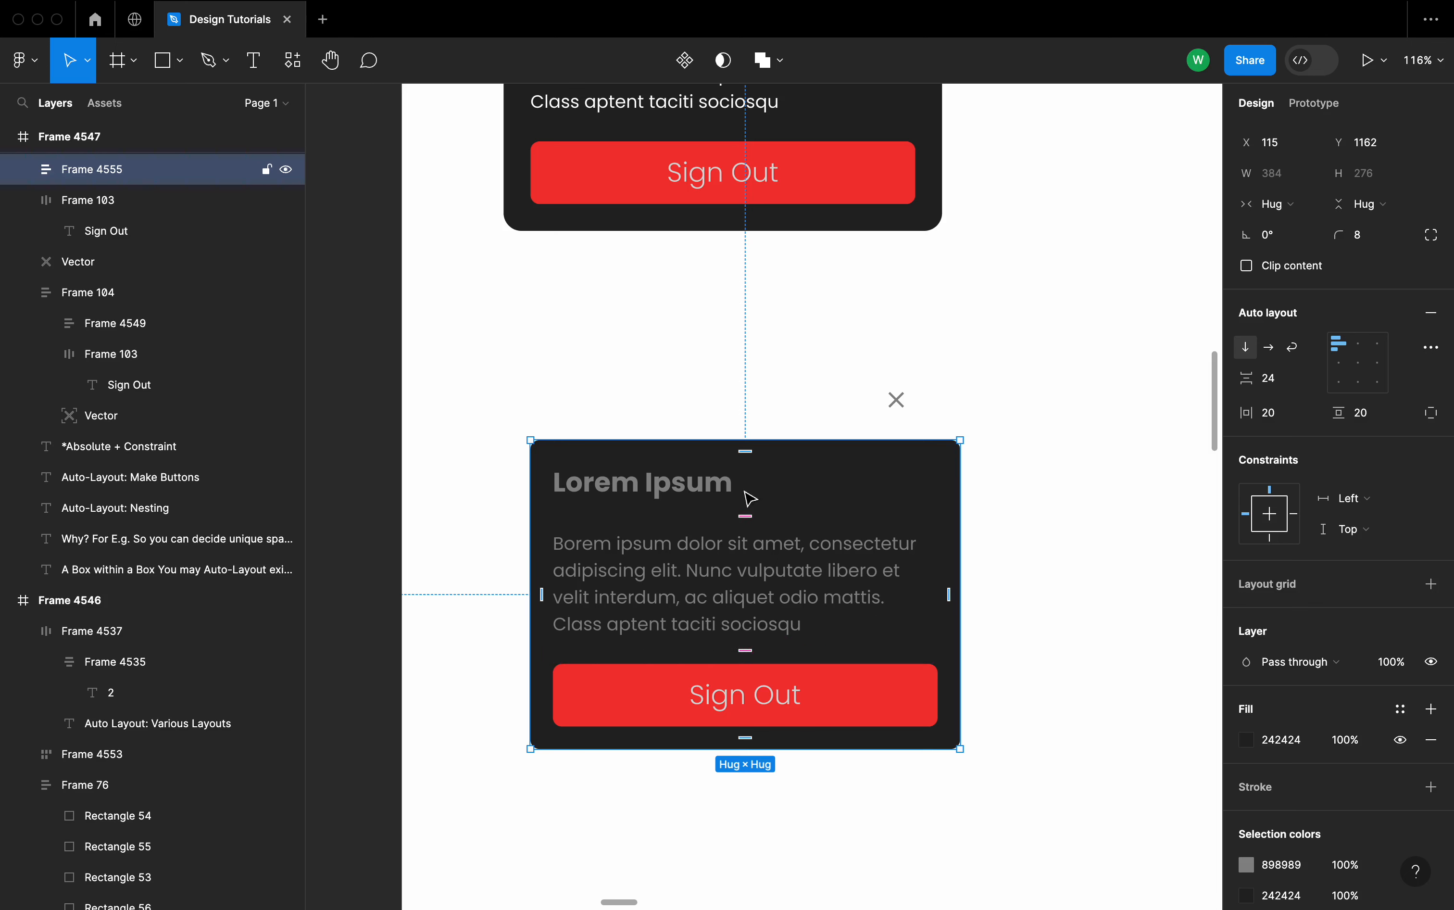
click(1027, 549)
scroll(1022, 544, up, 3)
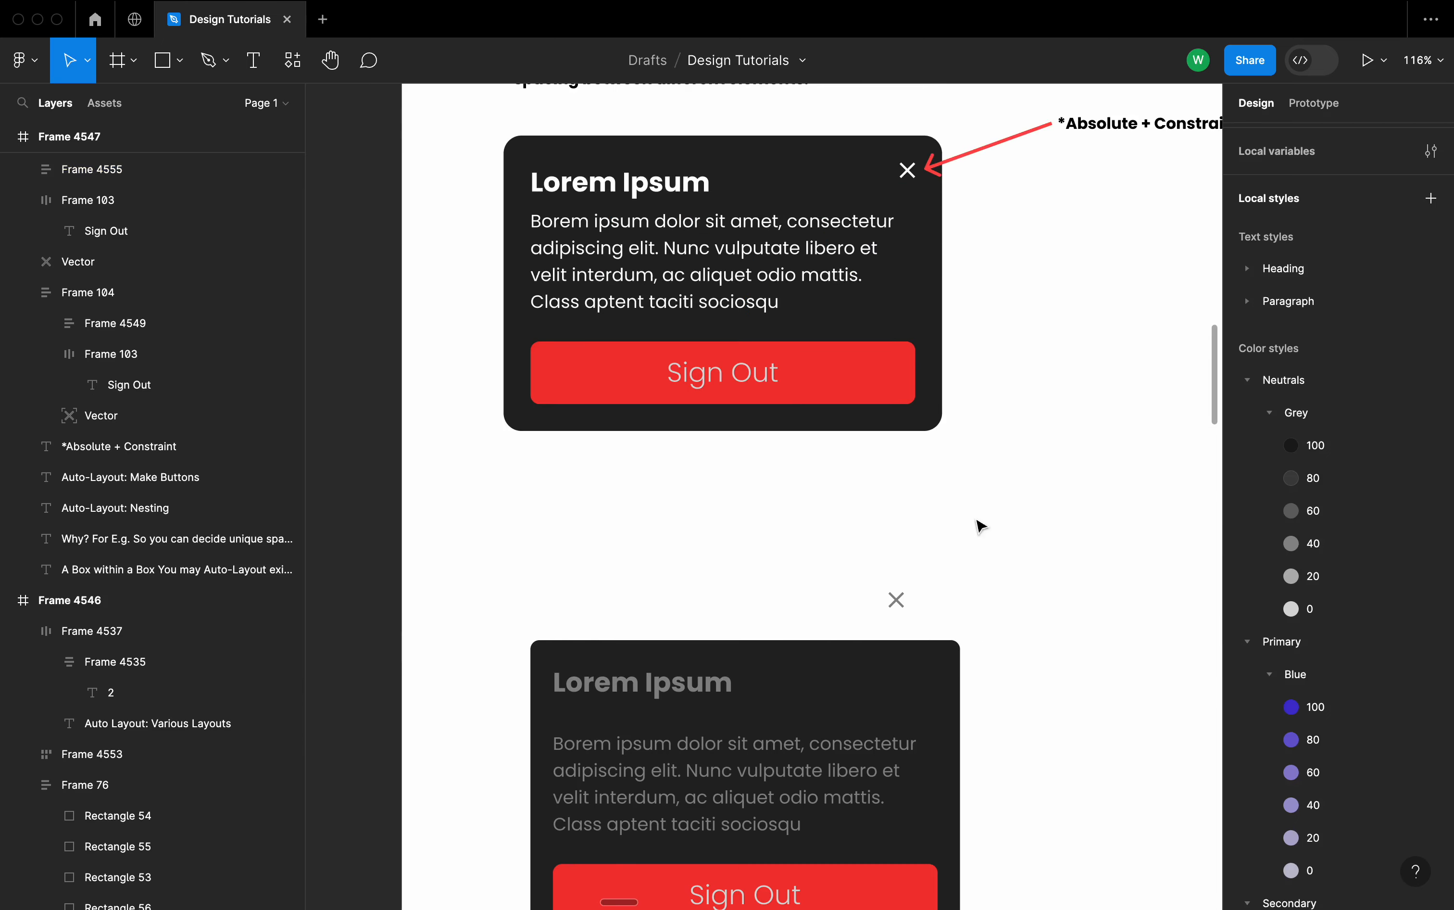
scroll(834, 477, up, 1)
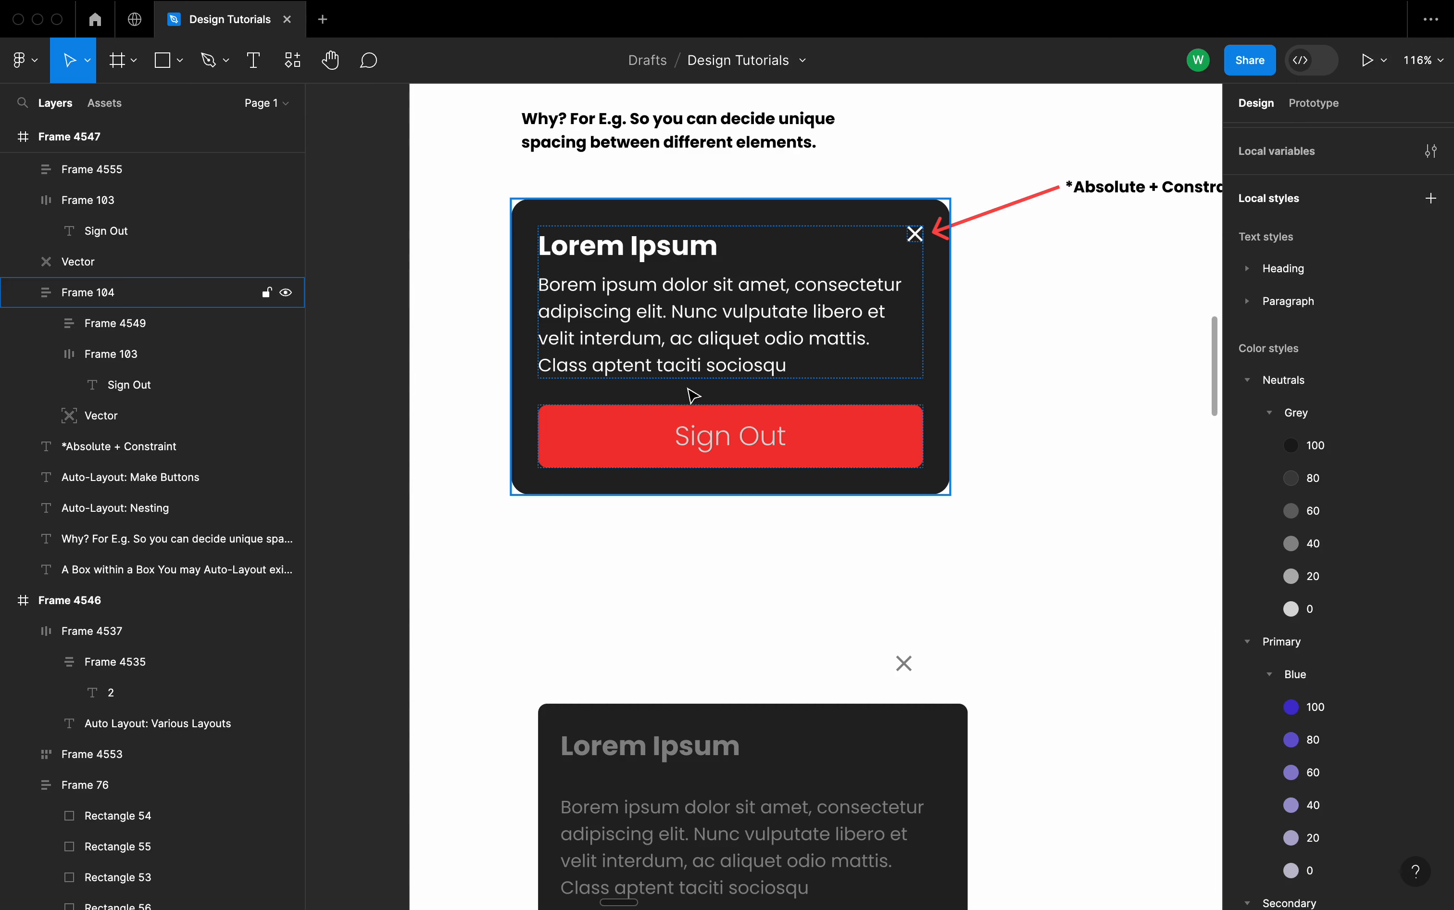
- Wrap the new card's Lorem Ipsum heading and its paragraph together in a nested auto layout frame
scroll(728, 447, down, 7)
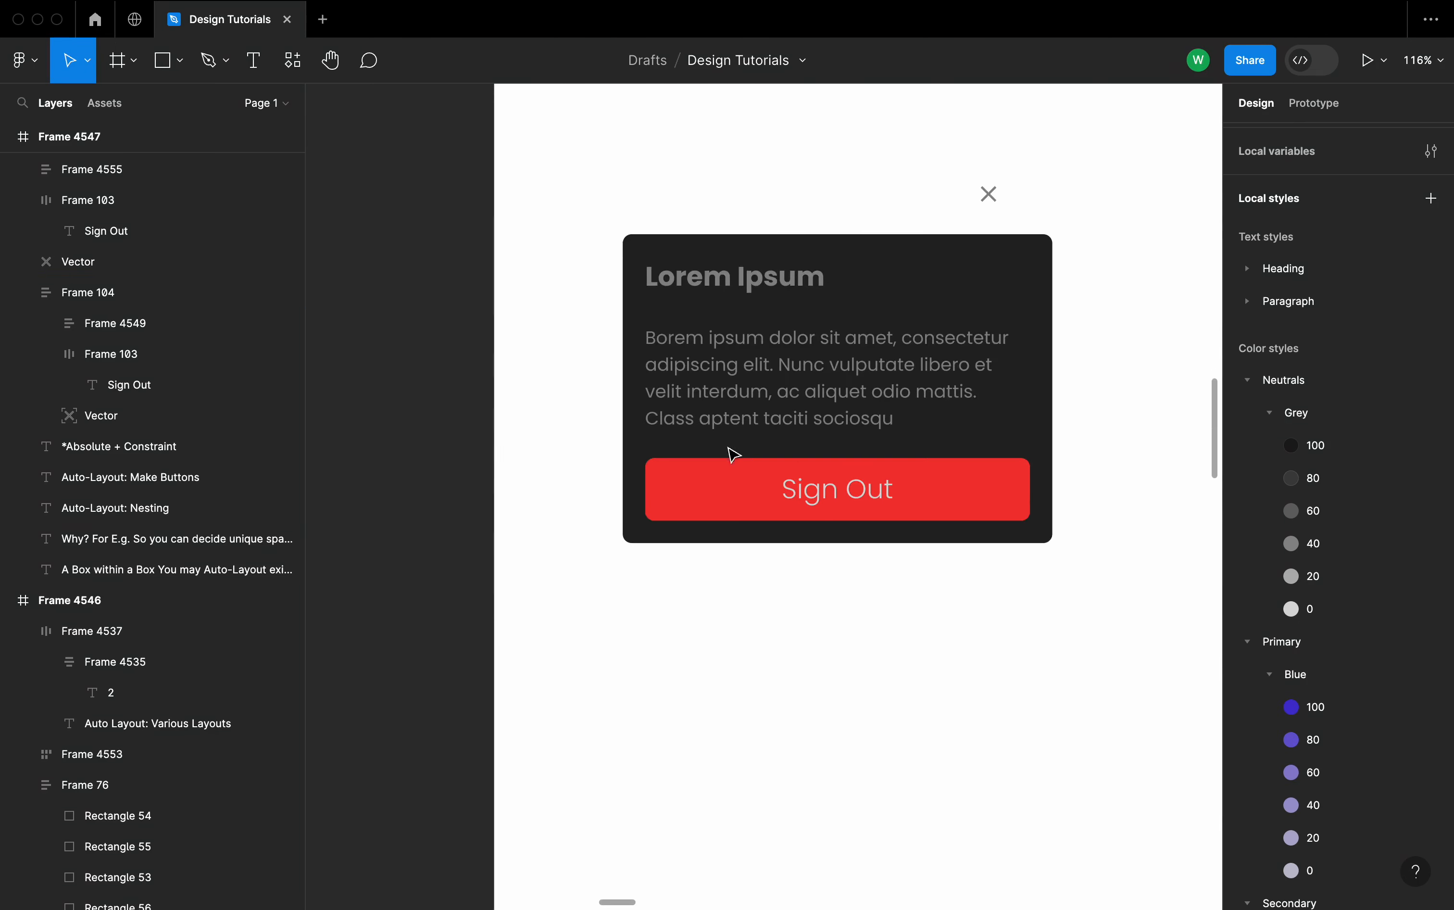
click(728, 448)
scroll(692, 414, up, 3)
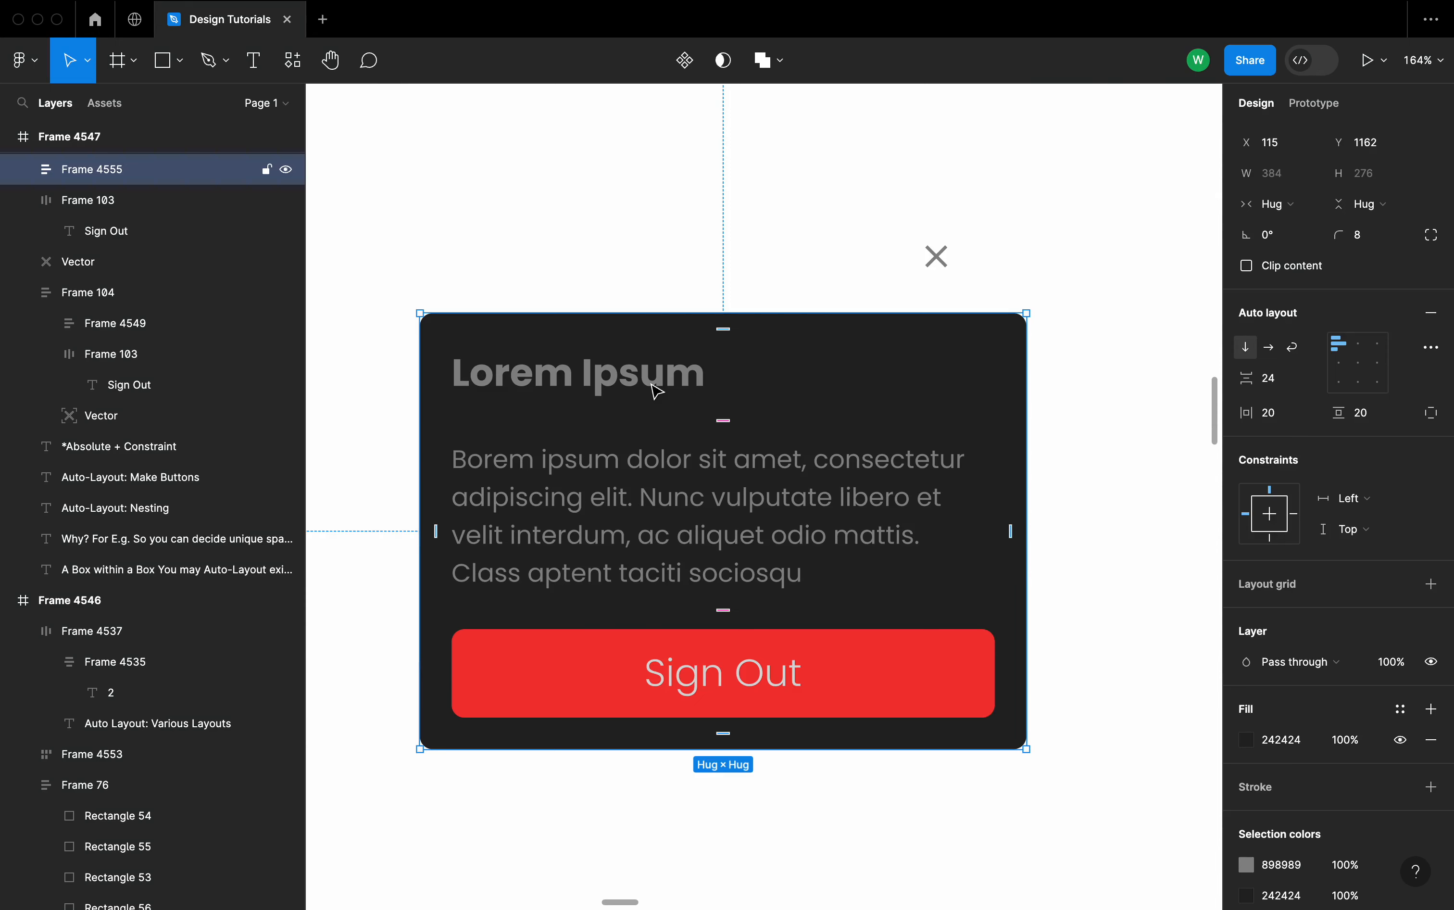
click(657, 391)
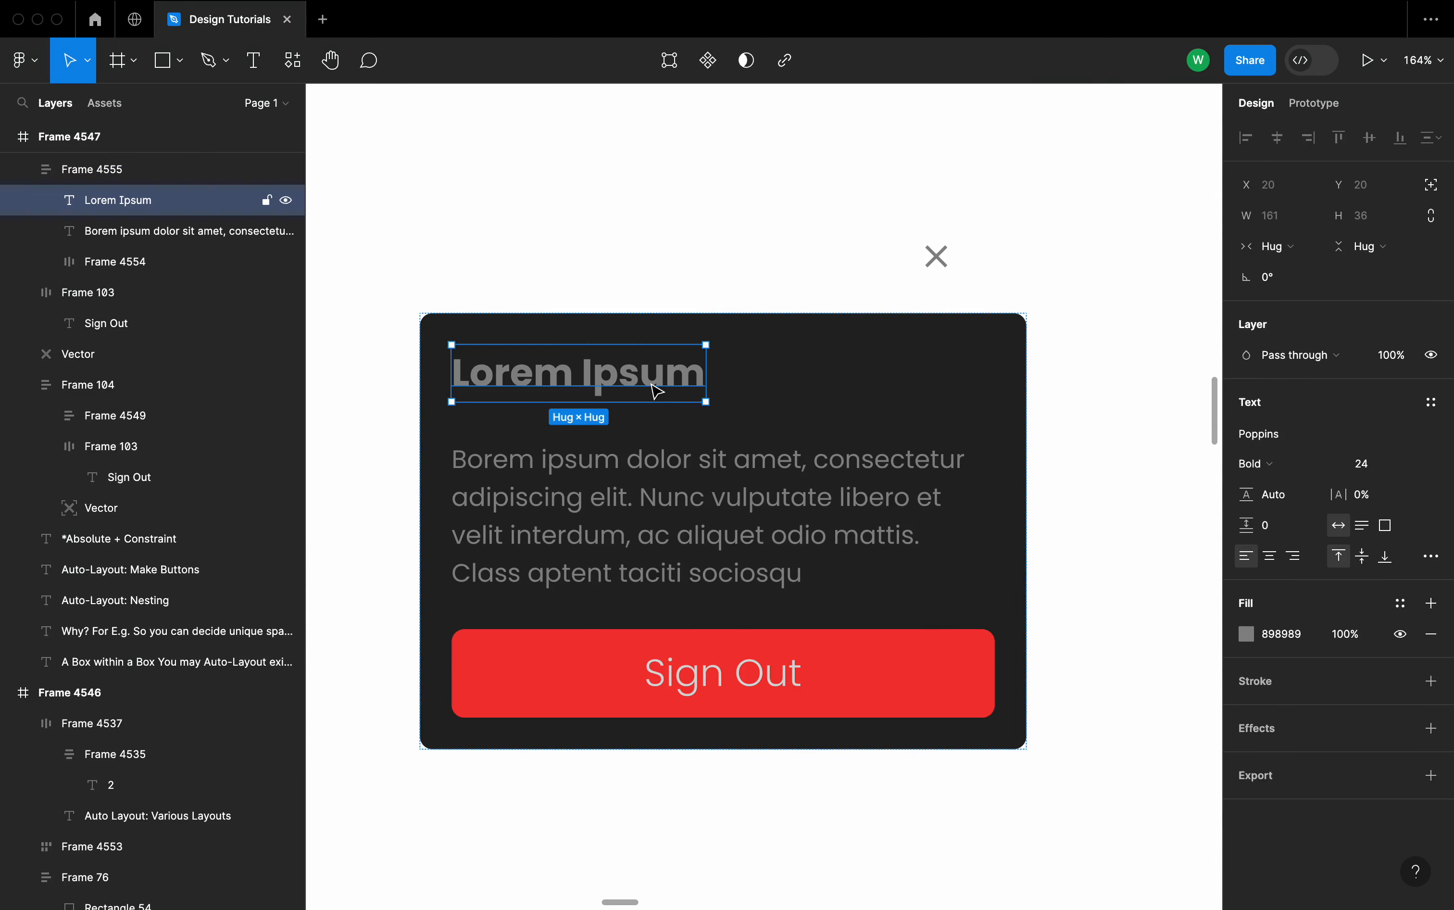
shift+click(691, 471)
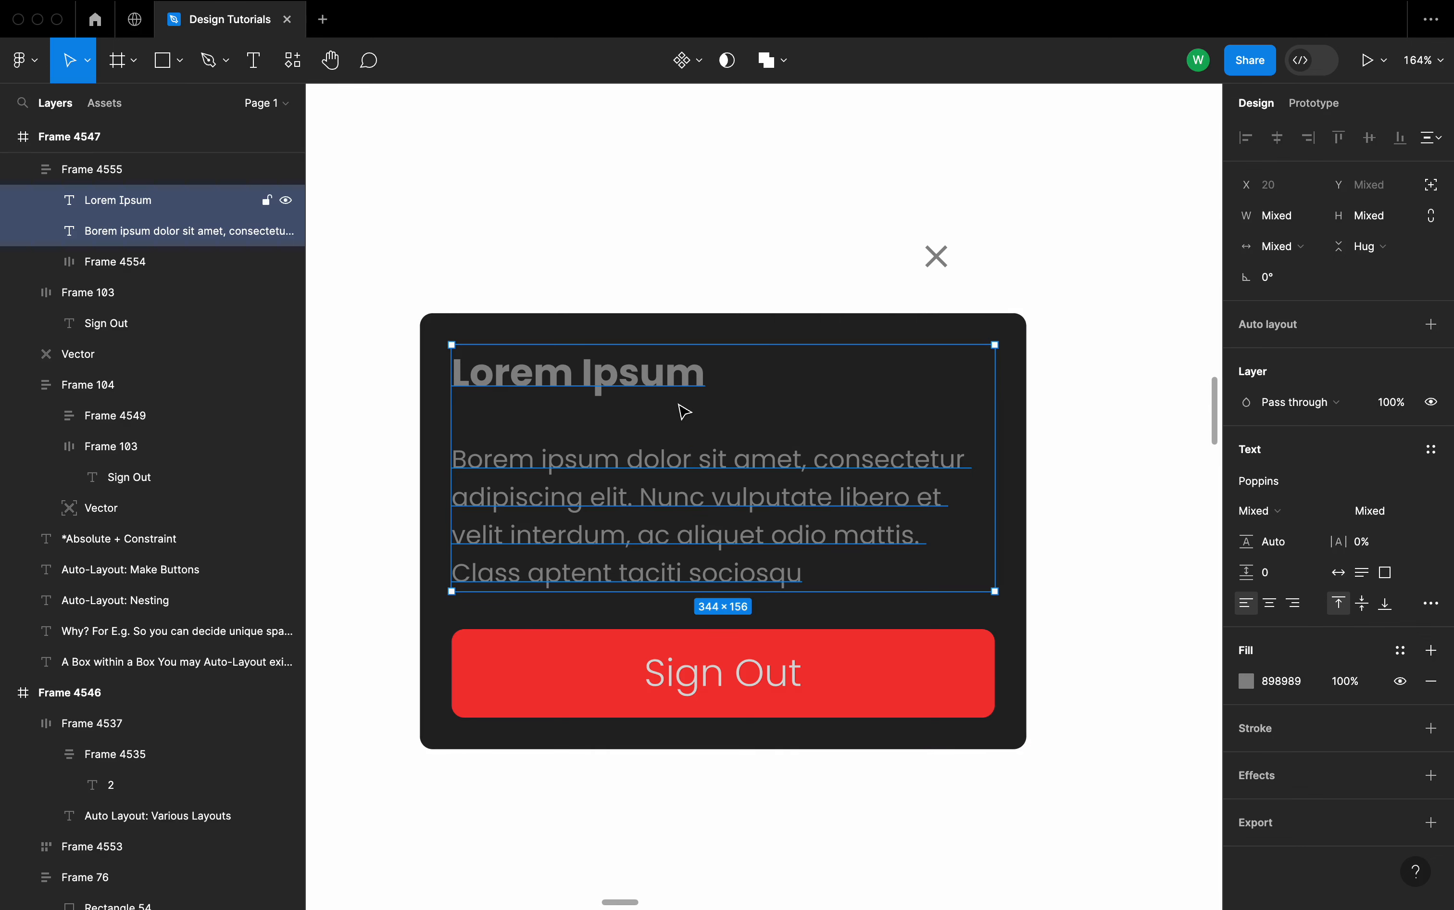
key(shift+a)
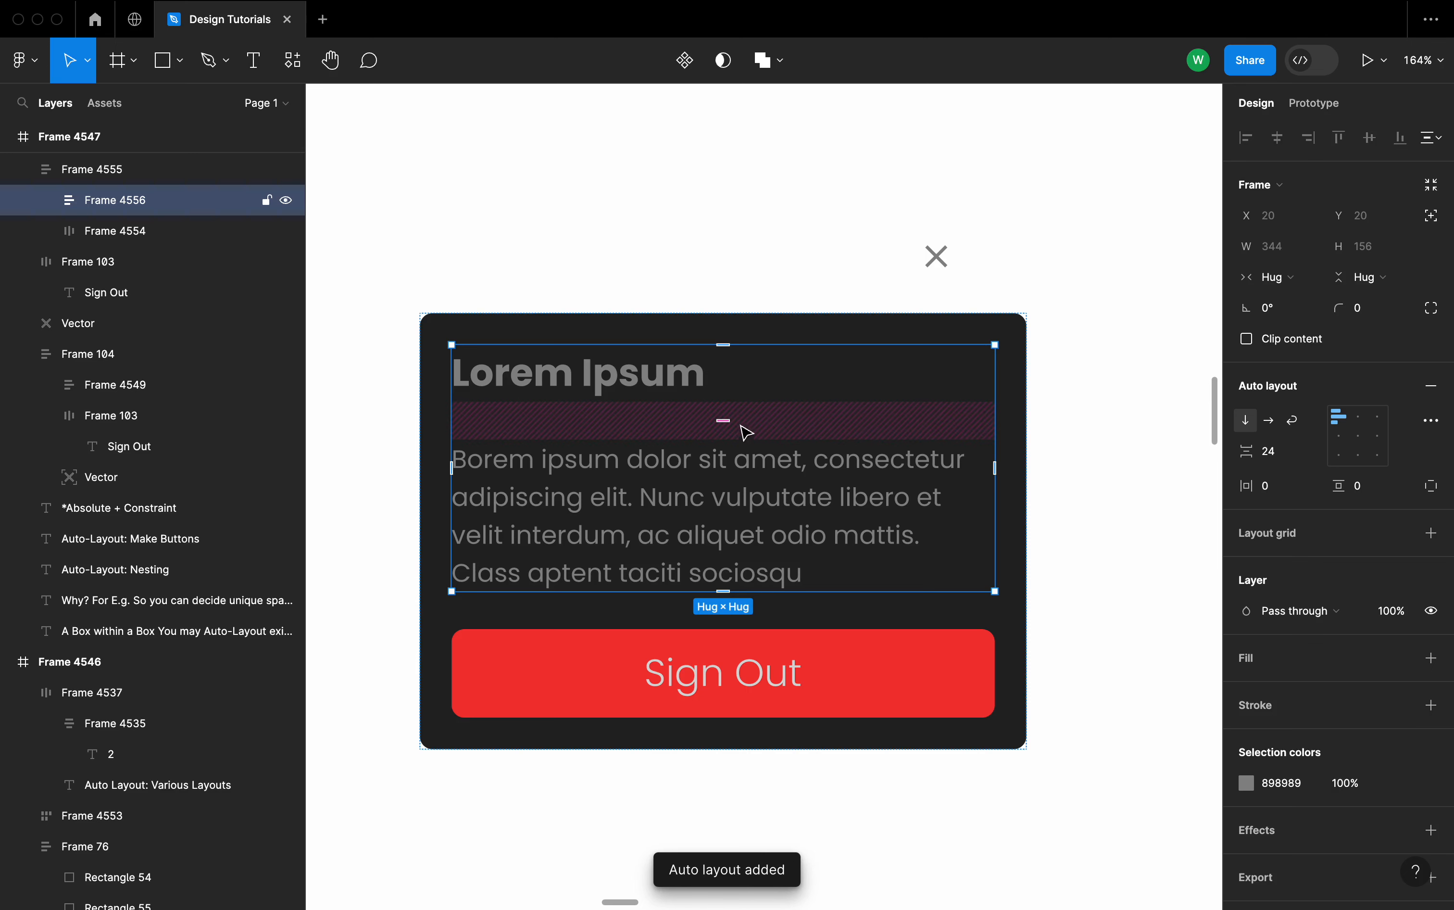
- Set the vertical gap between the heading and the paragraph in the nested text frame to 4
click(731, 421)
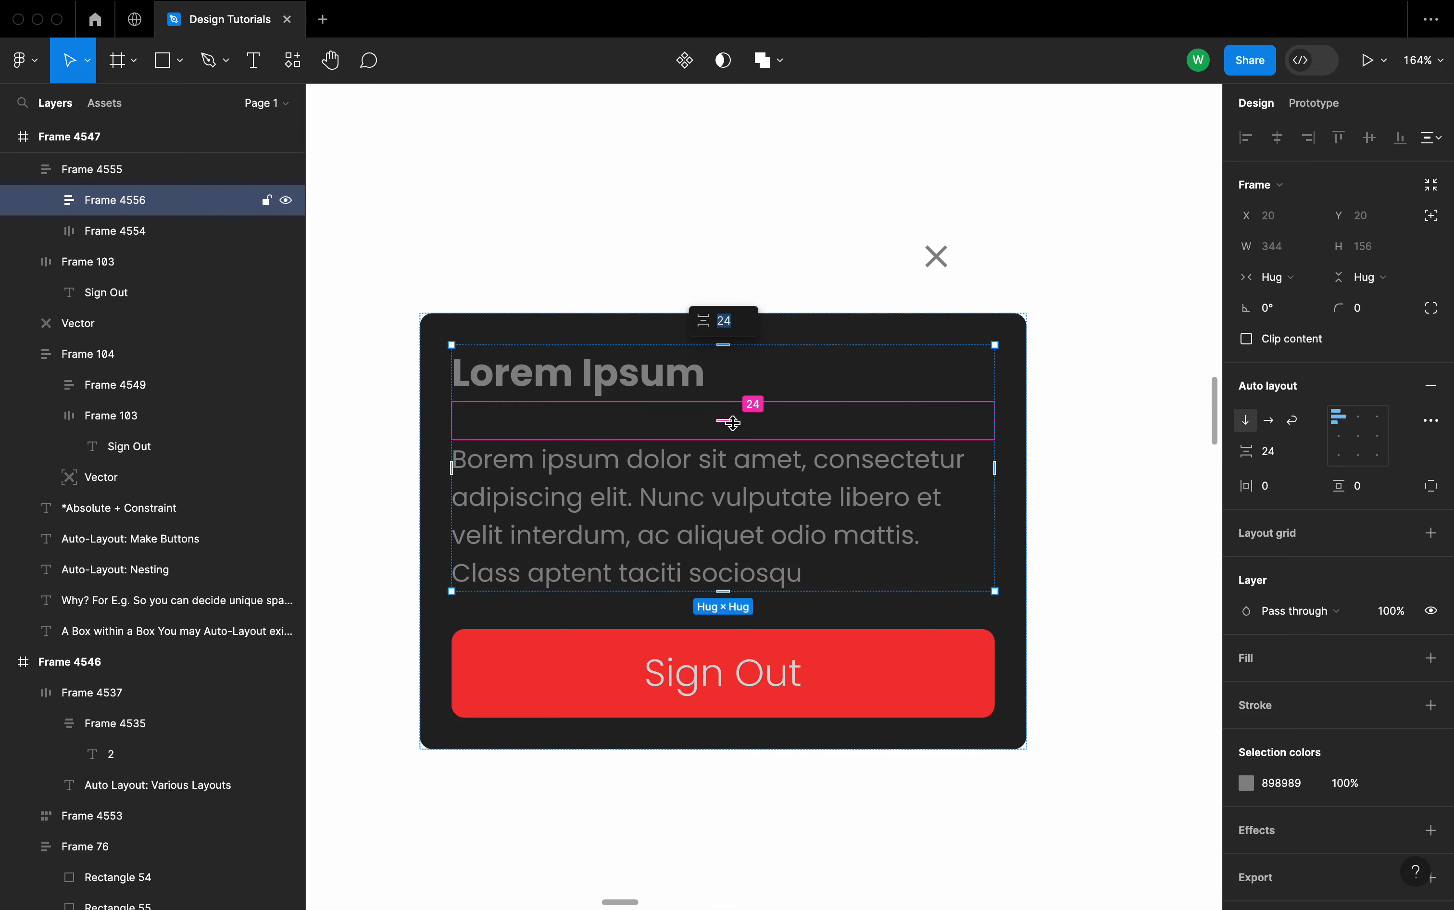
text(4)
key(Return)
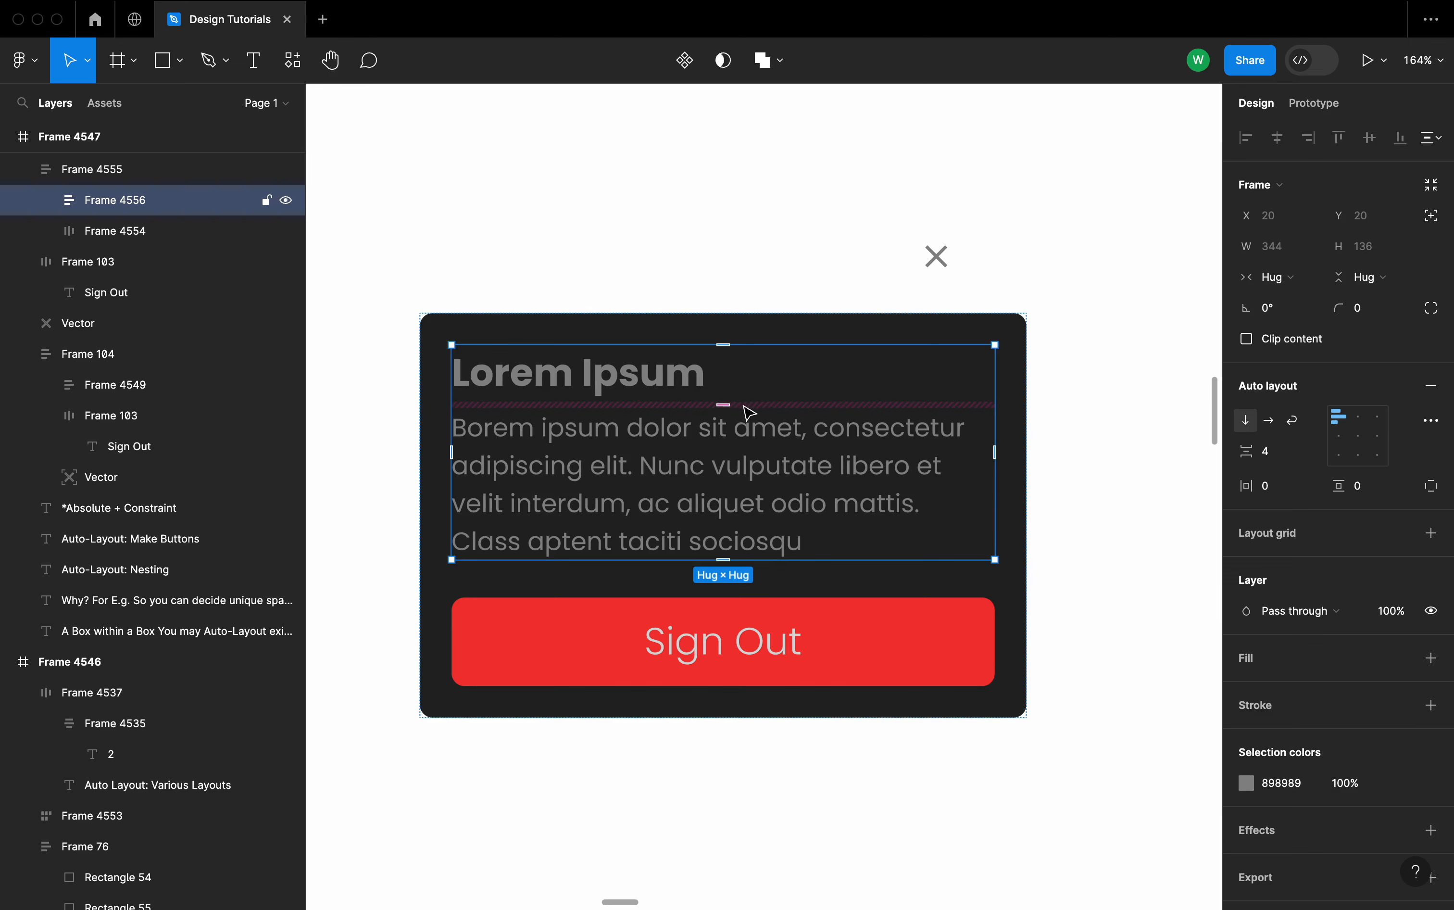
- Set the outer card's vertical gap between the nested text frame and the Sign Out button to 42
click(1022, 570)
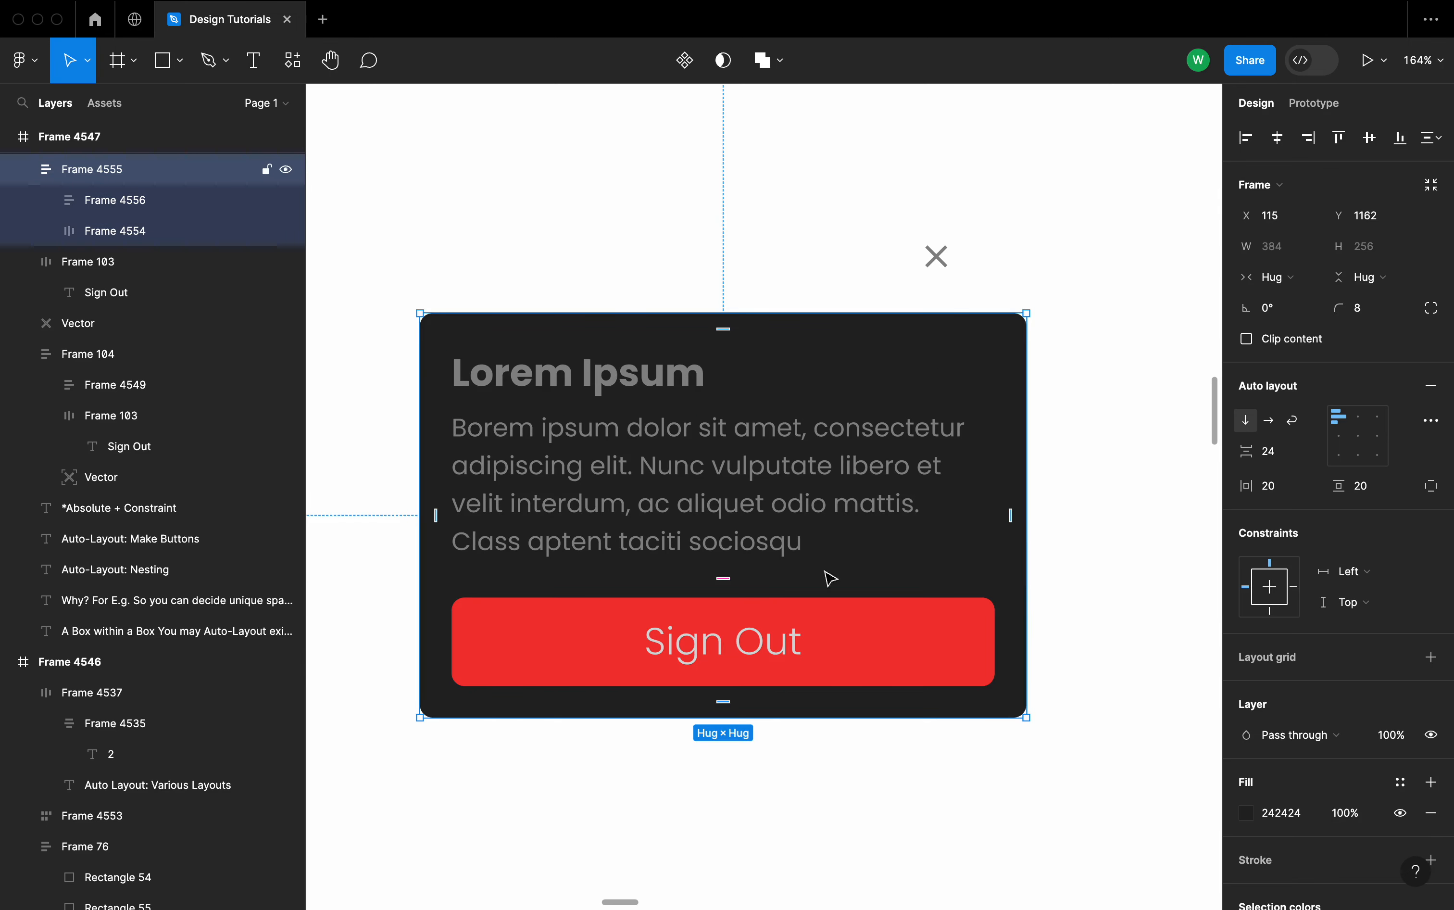
click(724, 581)
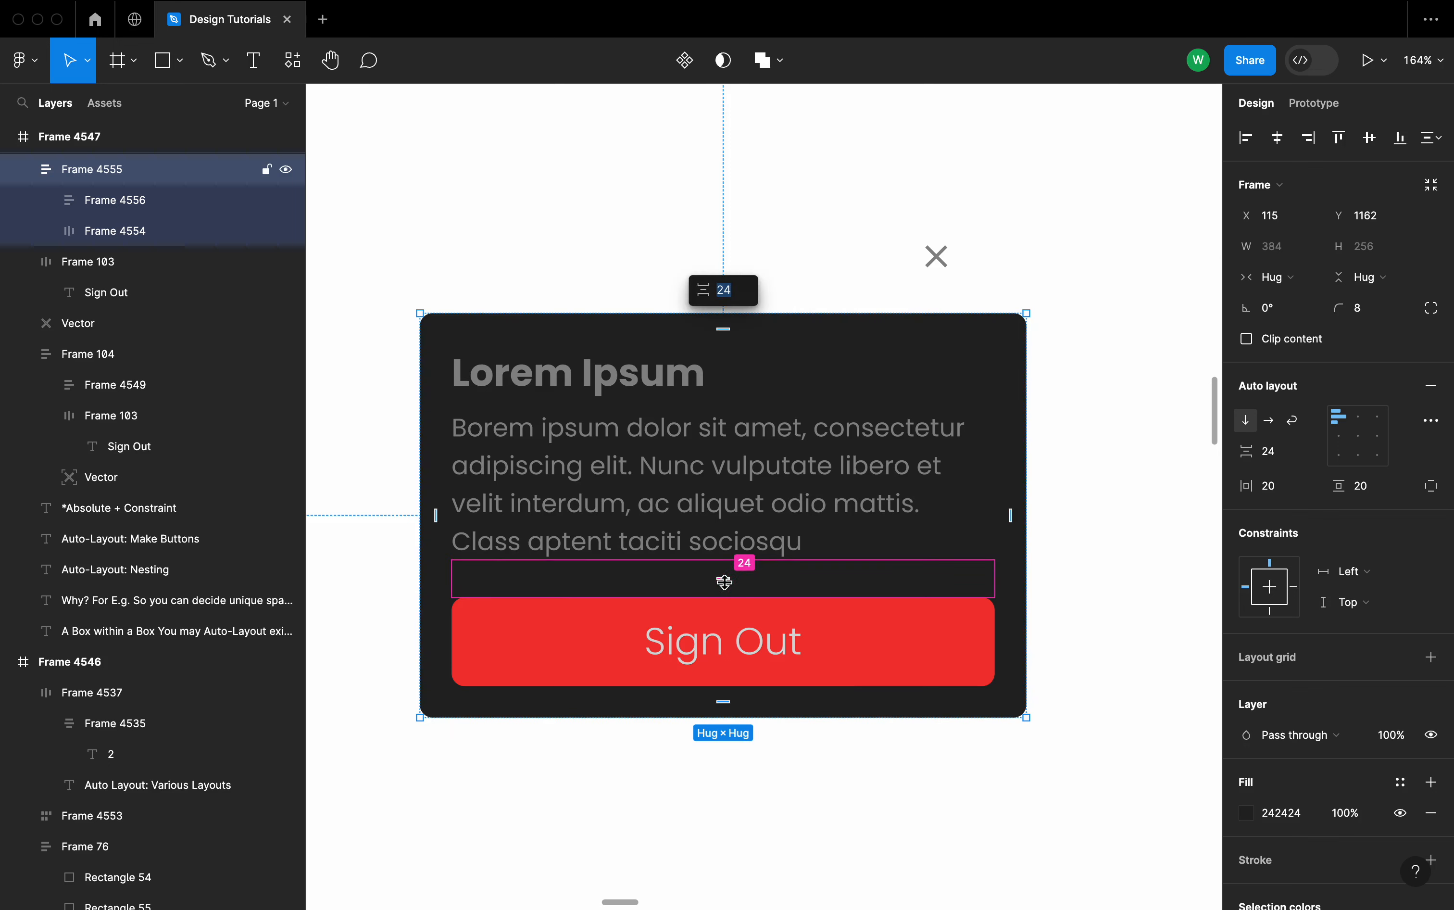
text(42)
key(Return)
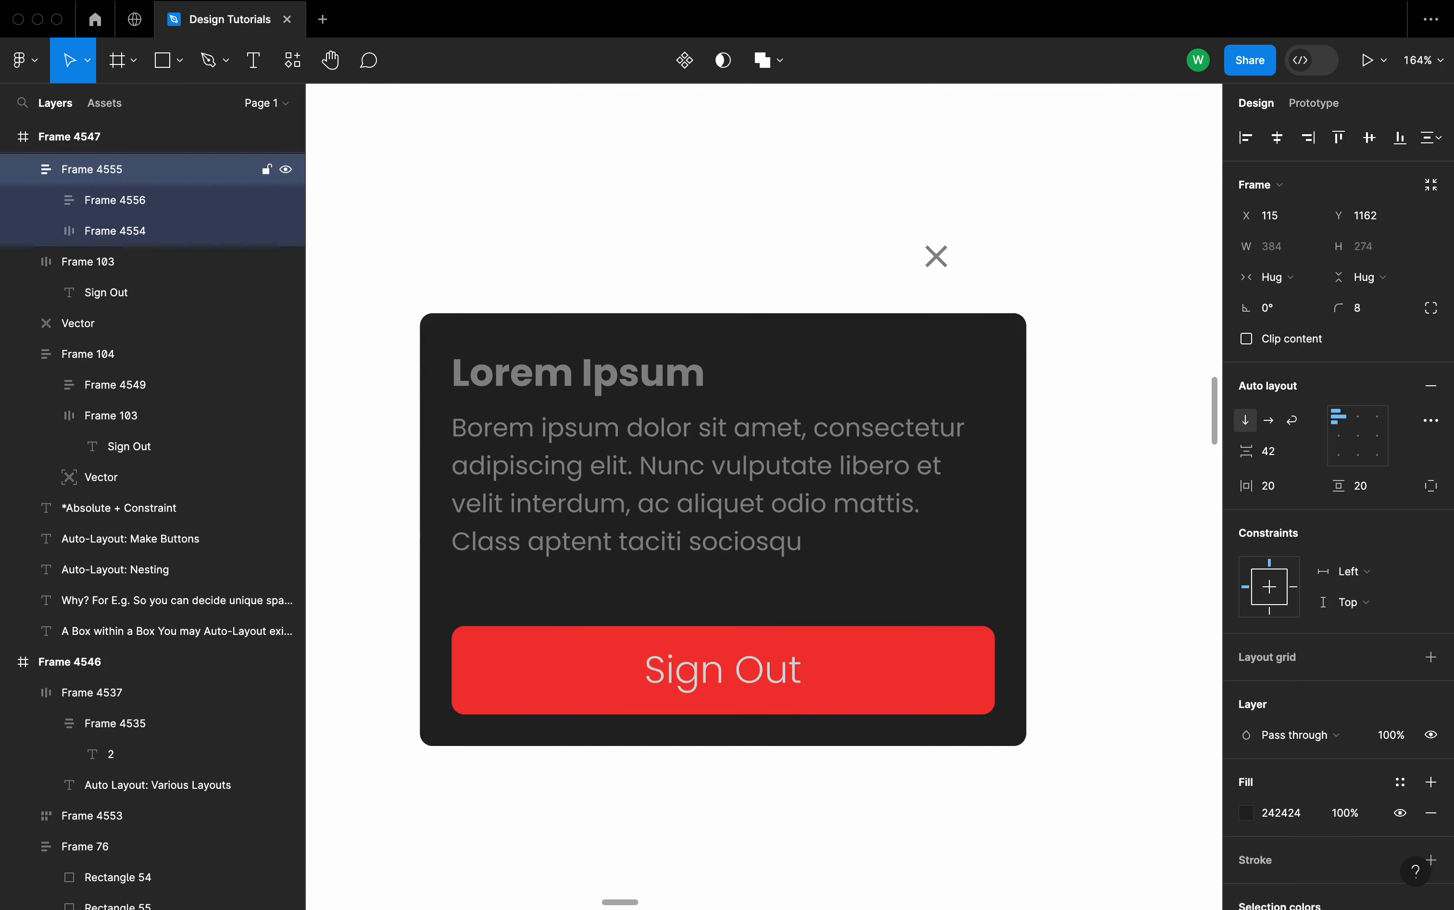
key(Escape)
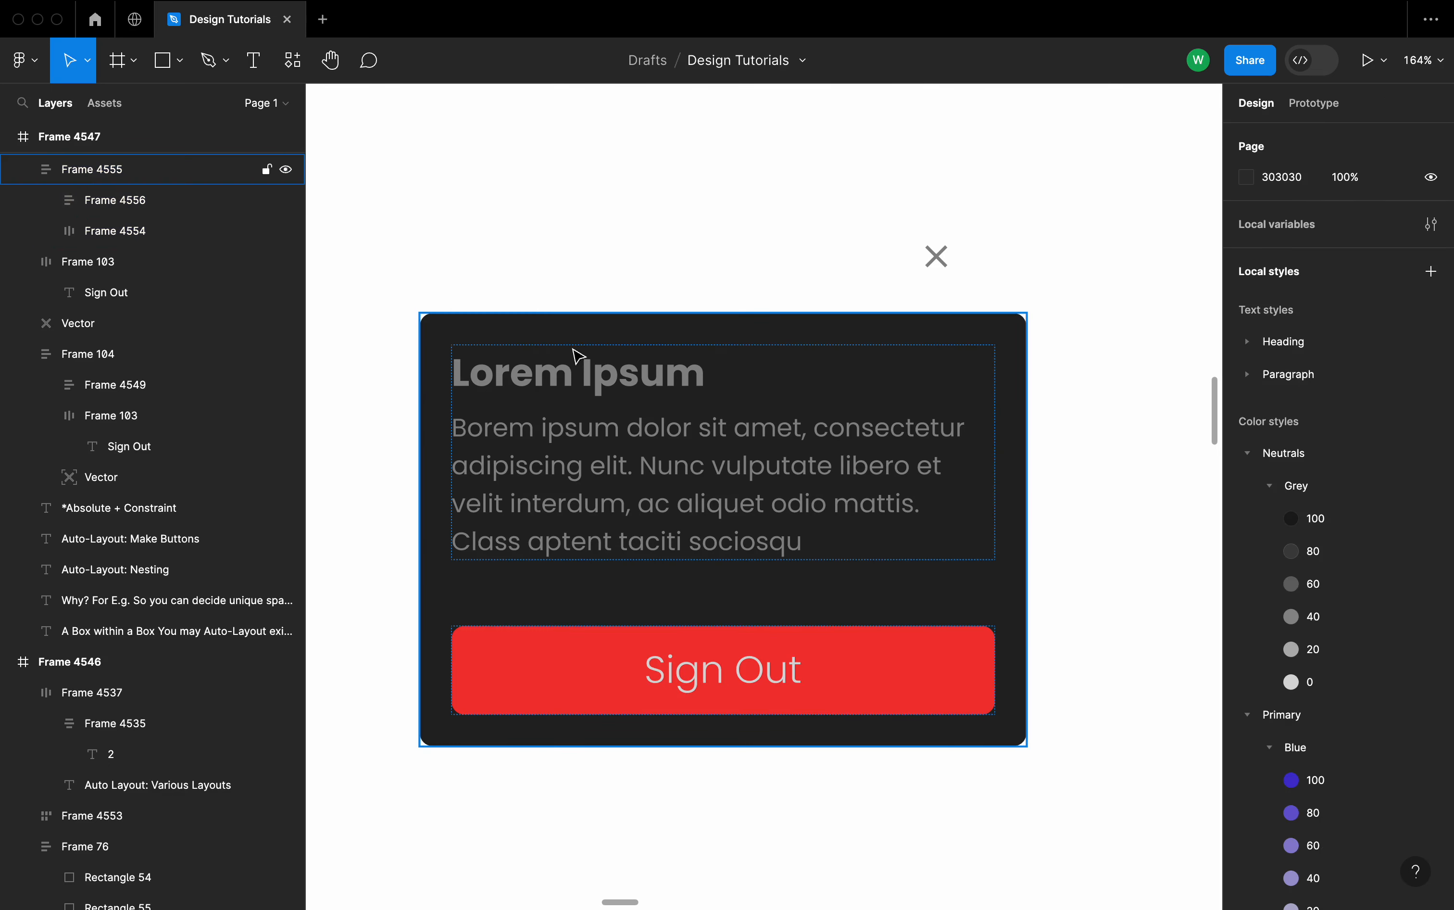
double_click(878, 365)
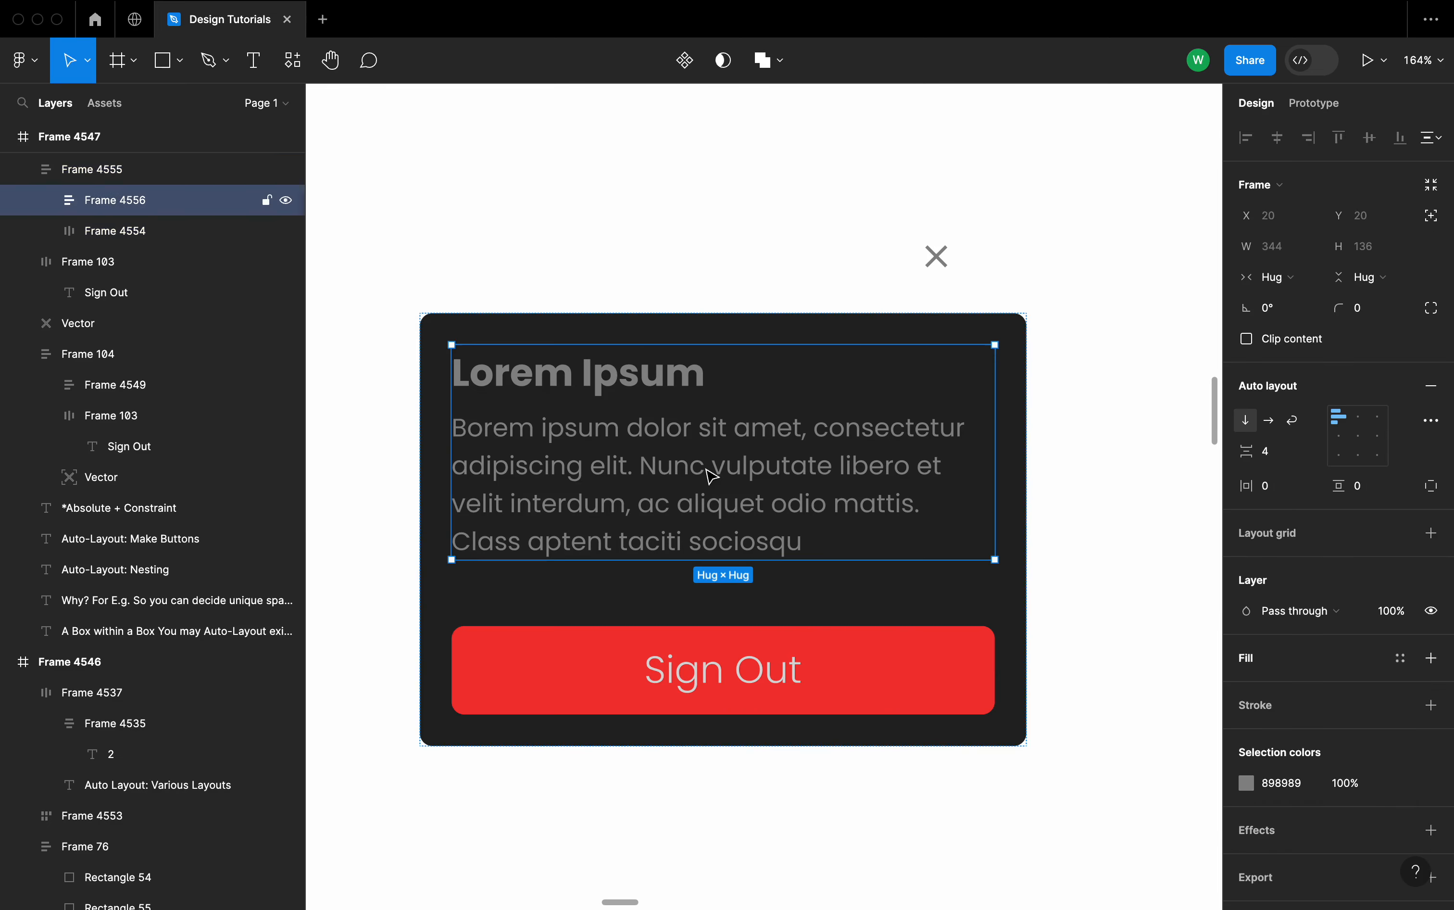
click(528, 648)
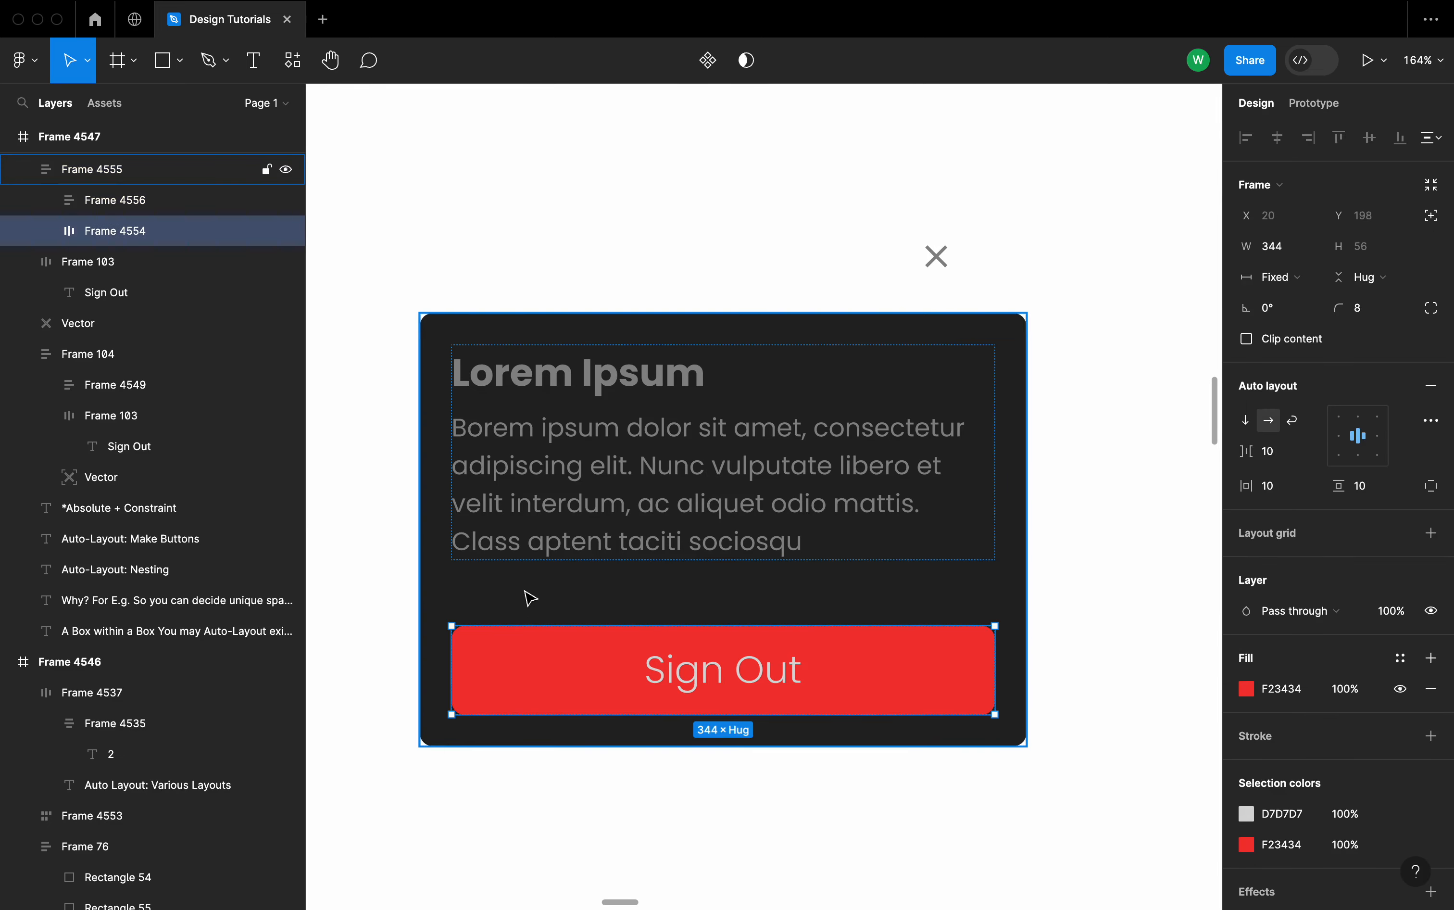
click(529, 595)
click(1037, 282)
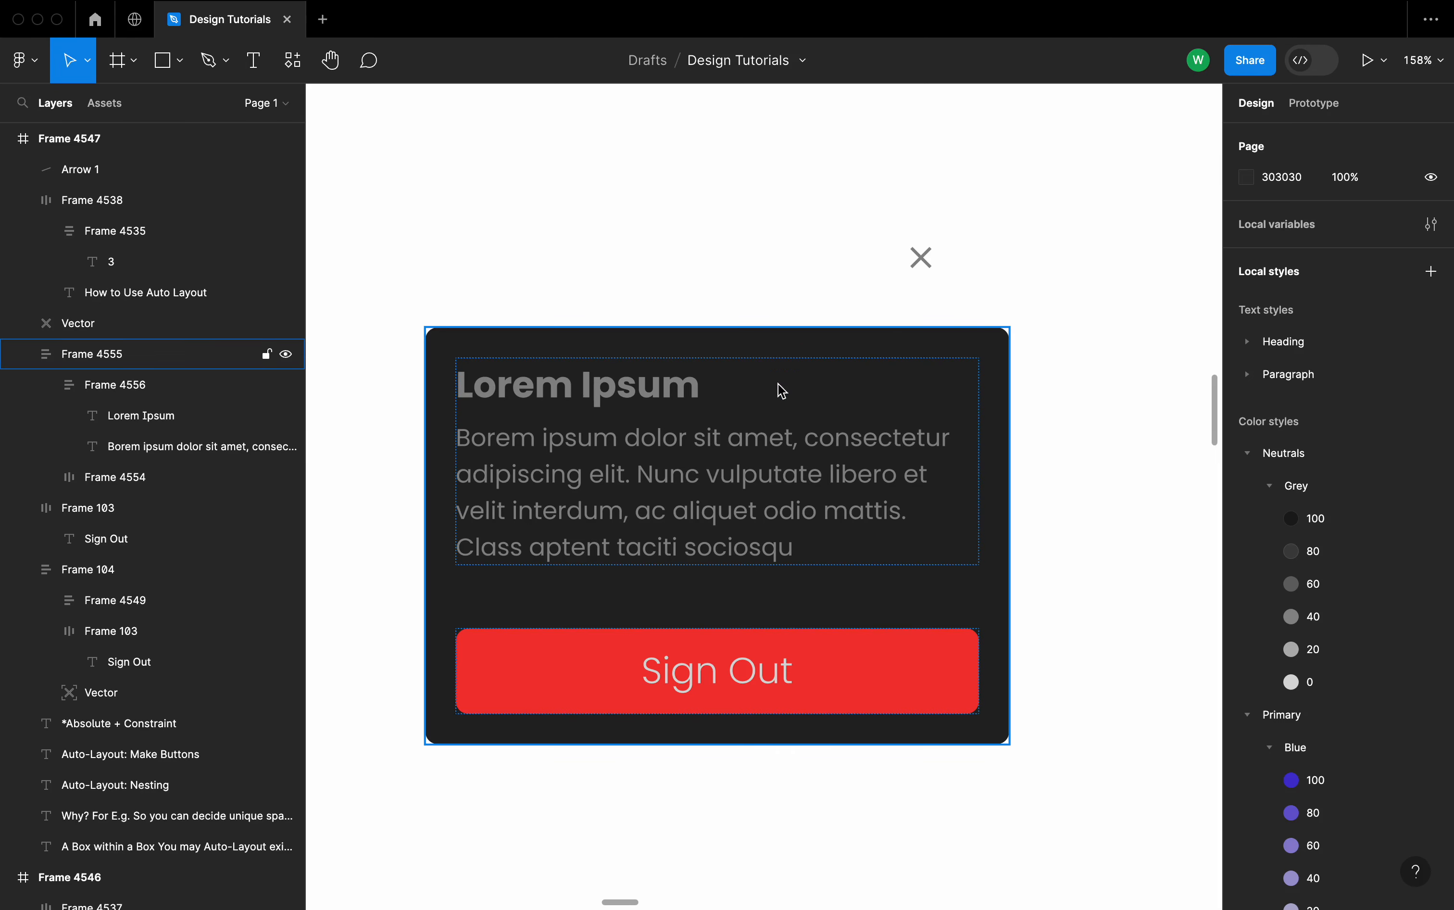
- Widen the new card to about 457 and set its nested text frame's horizontal sizing to Fill container
click(902, 344)
drag(1015, 392, 1120, 391)
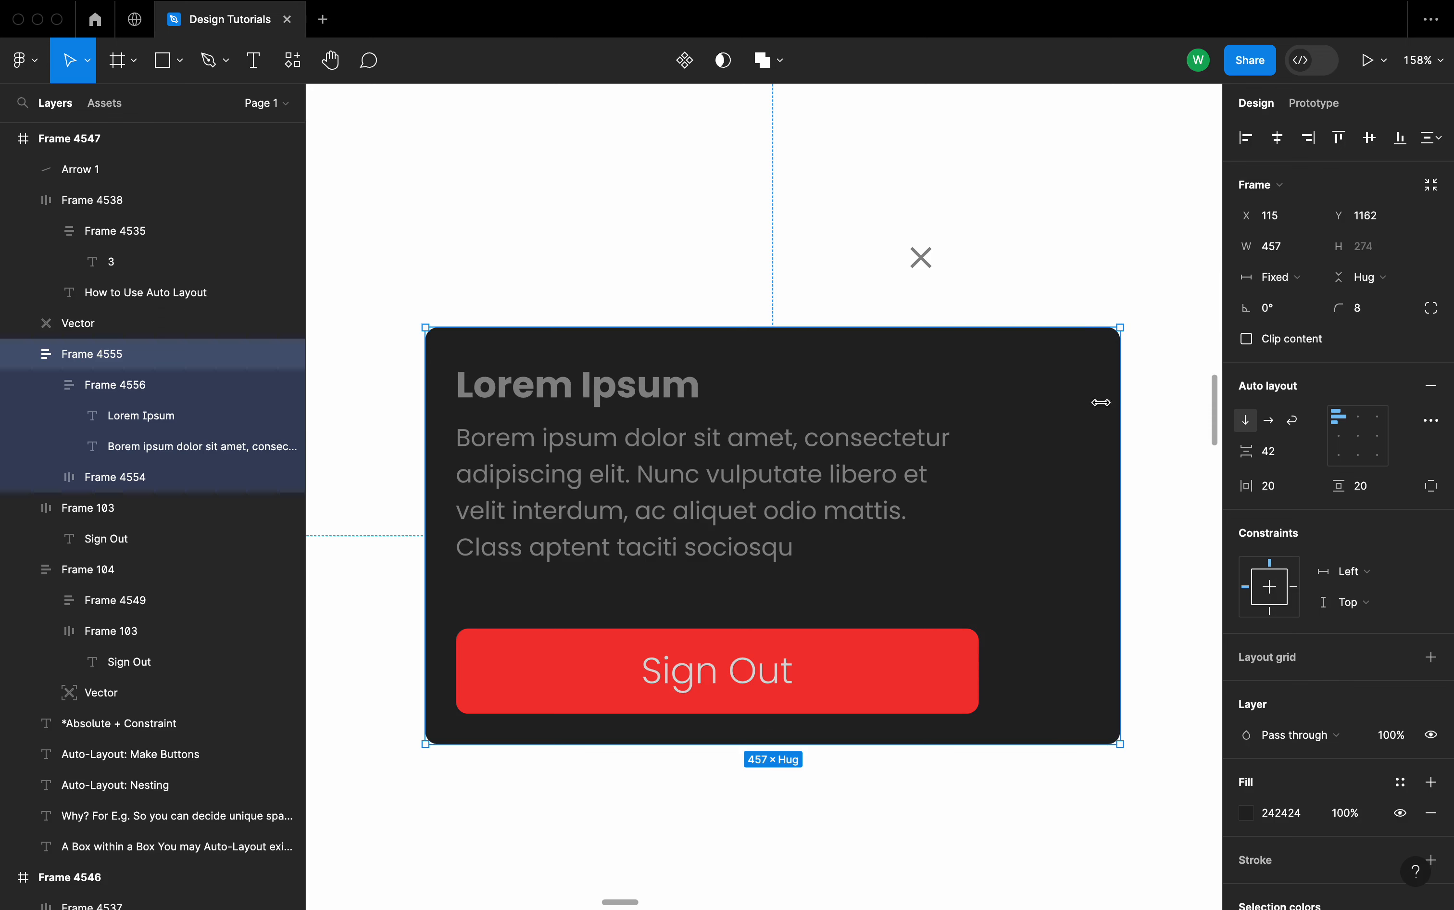
click(750, 497)
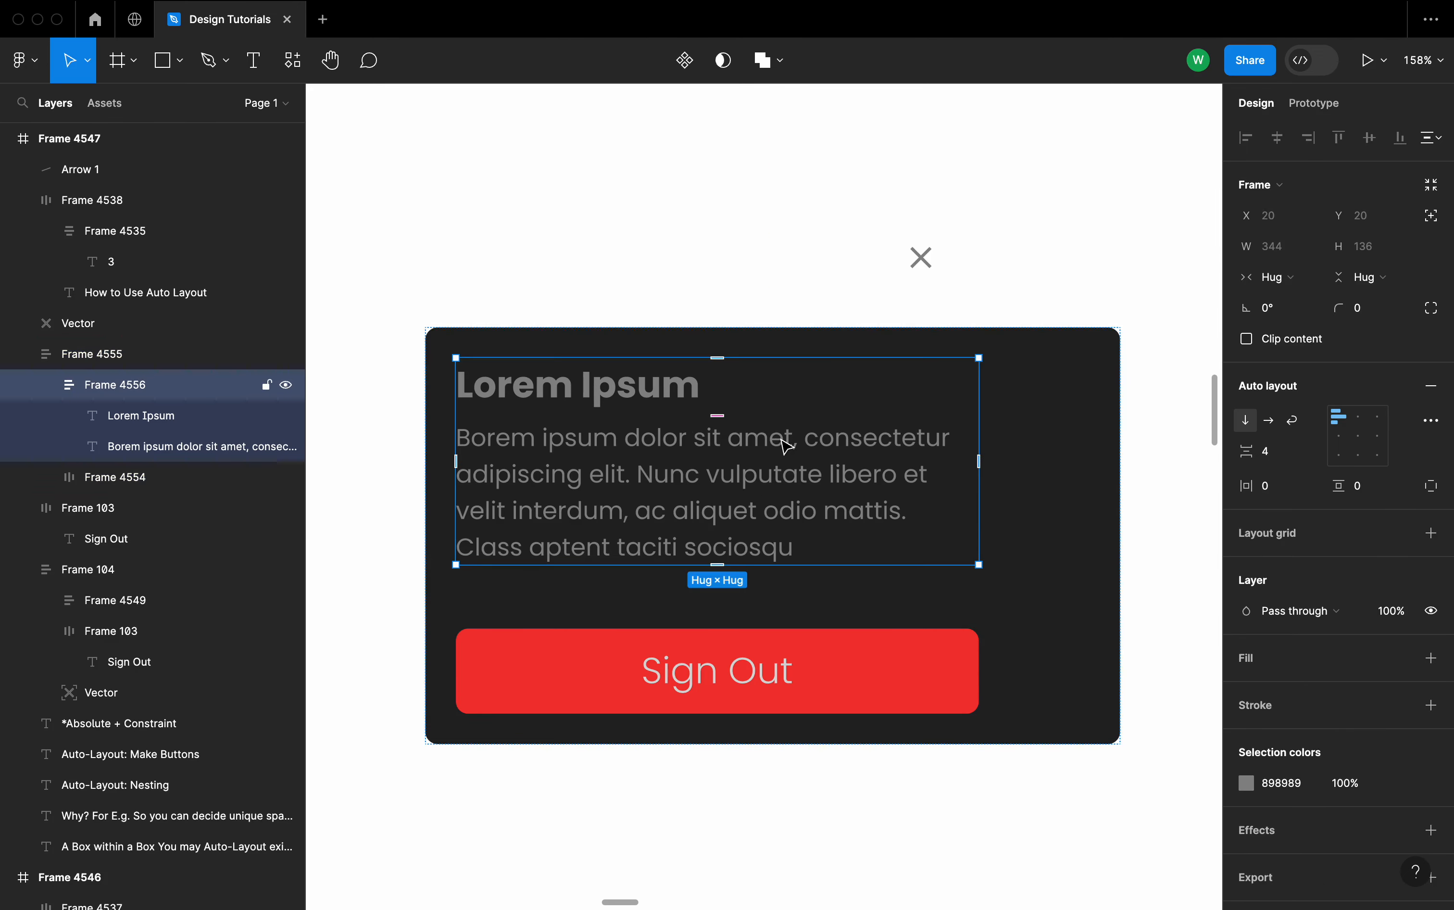
click(1285, 280)
click(1290, 301)
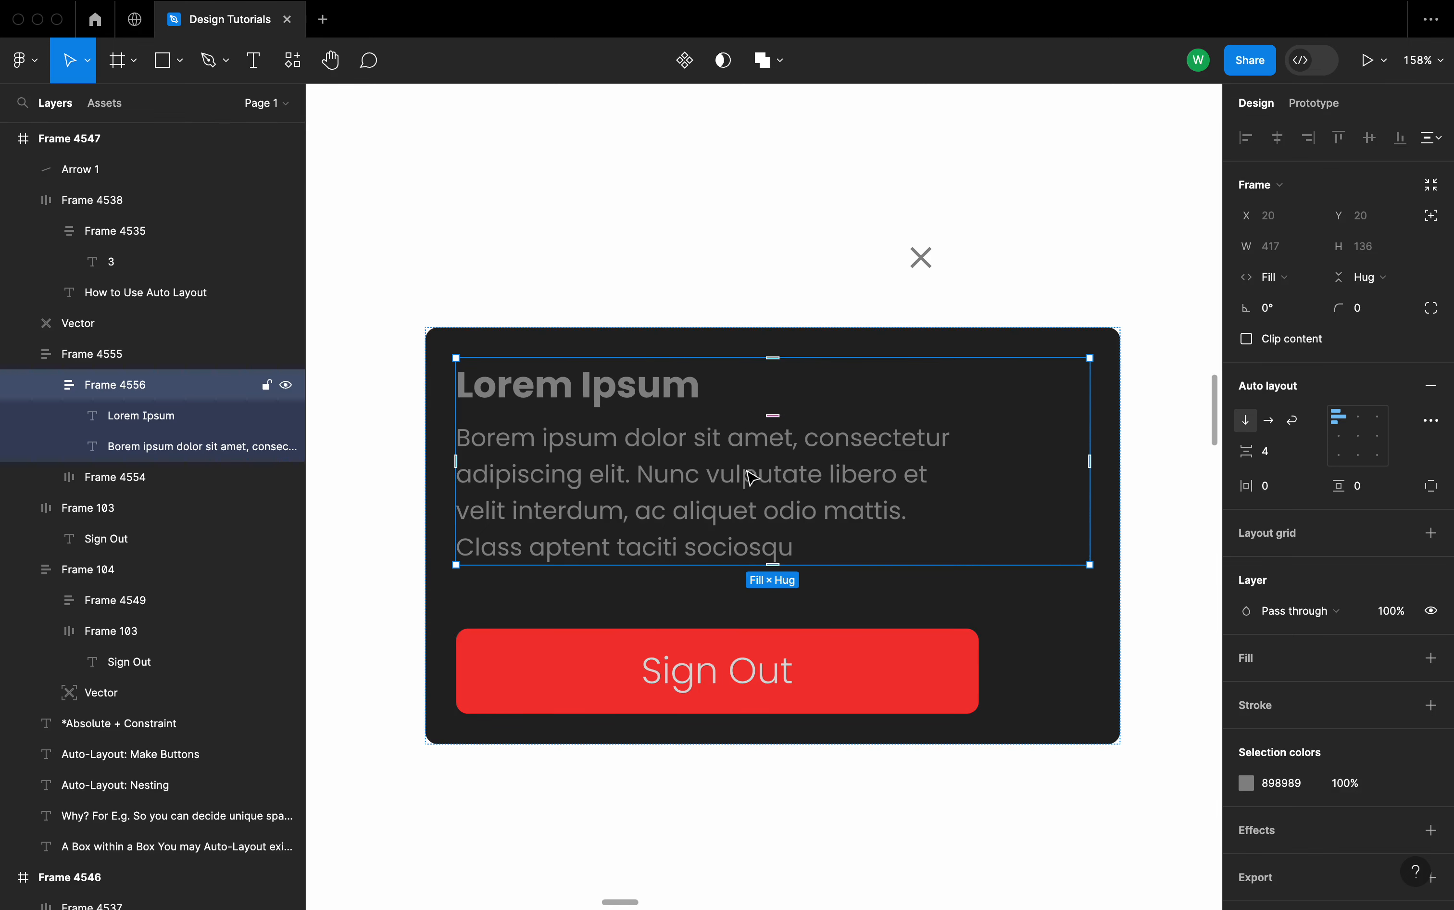
- Set the horizontal sizing of the paragraph and the Lorem Ipsum heading in the new card to Fill container
double_click(807, 475)
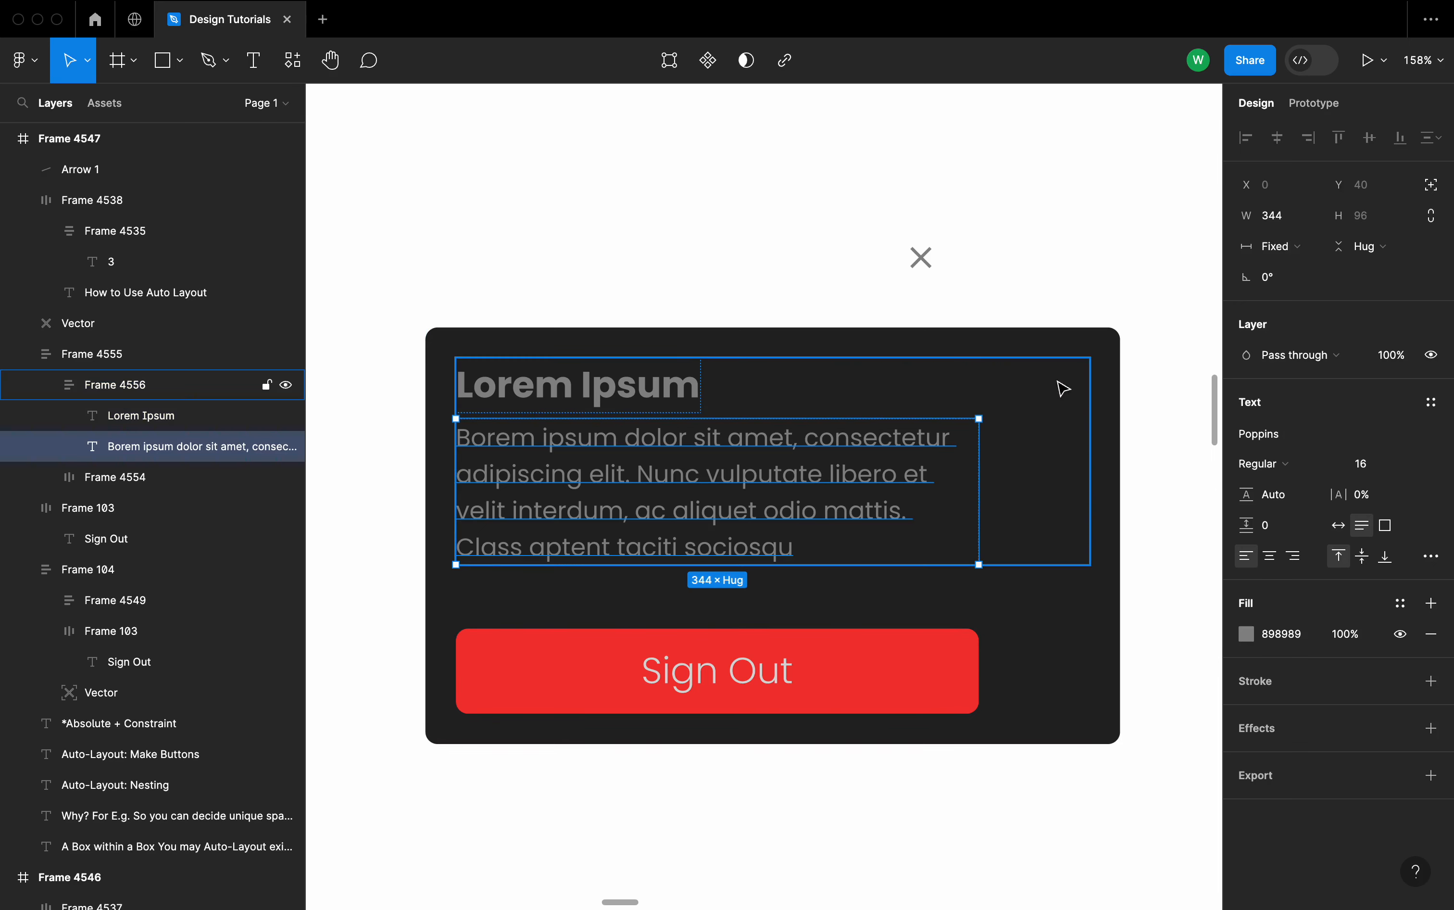
click(1275, 246)
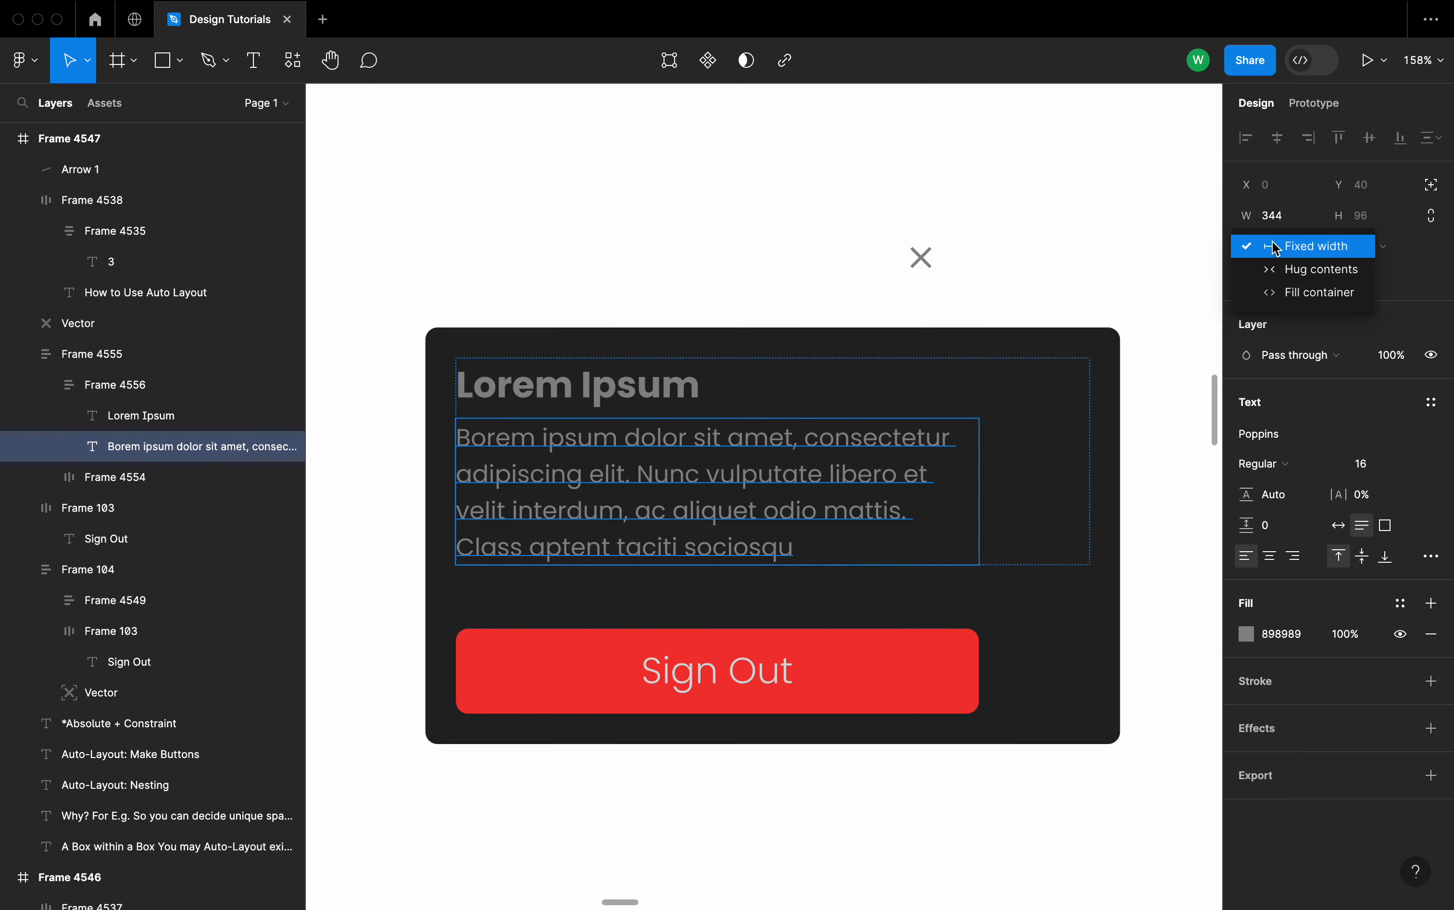
click(1305, 292)
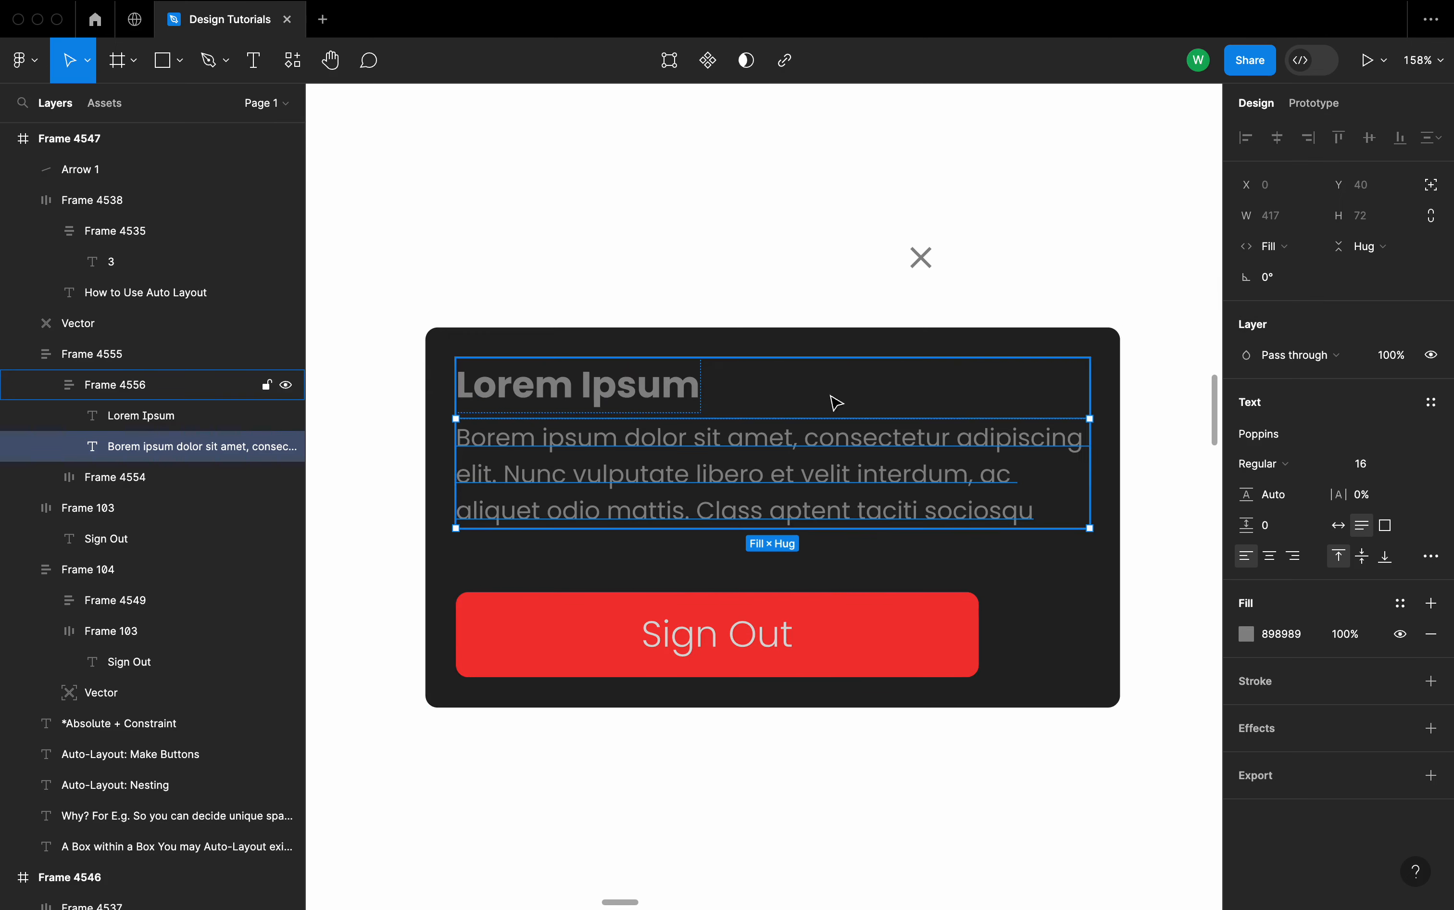
click(628, 390)
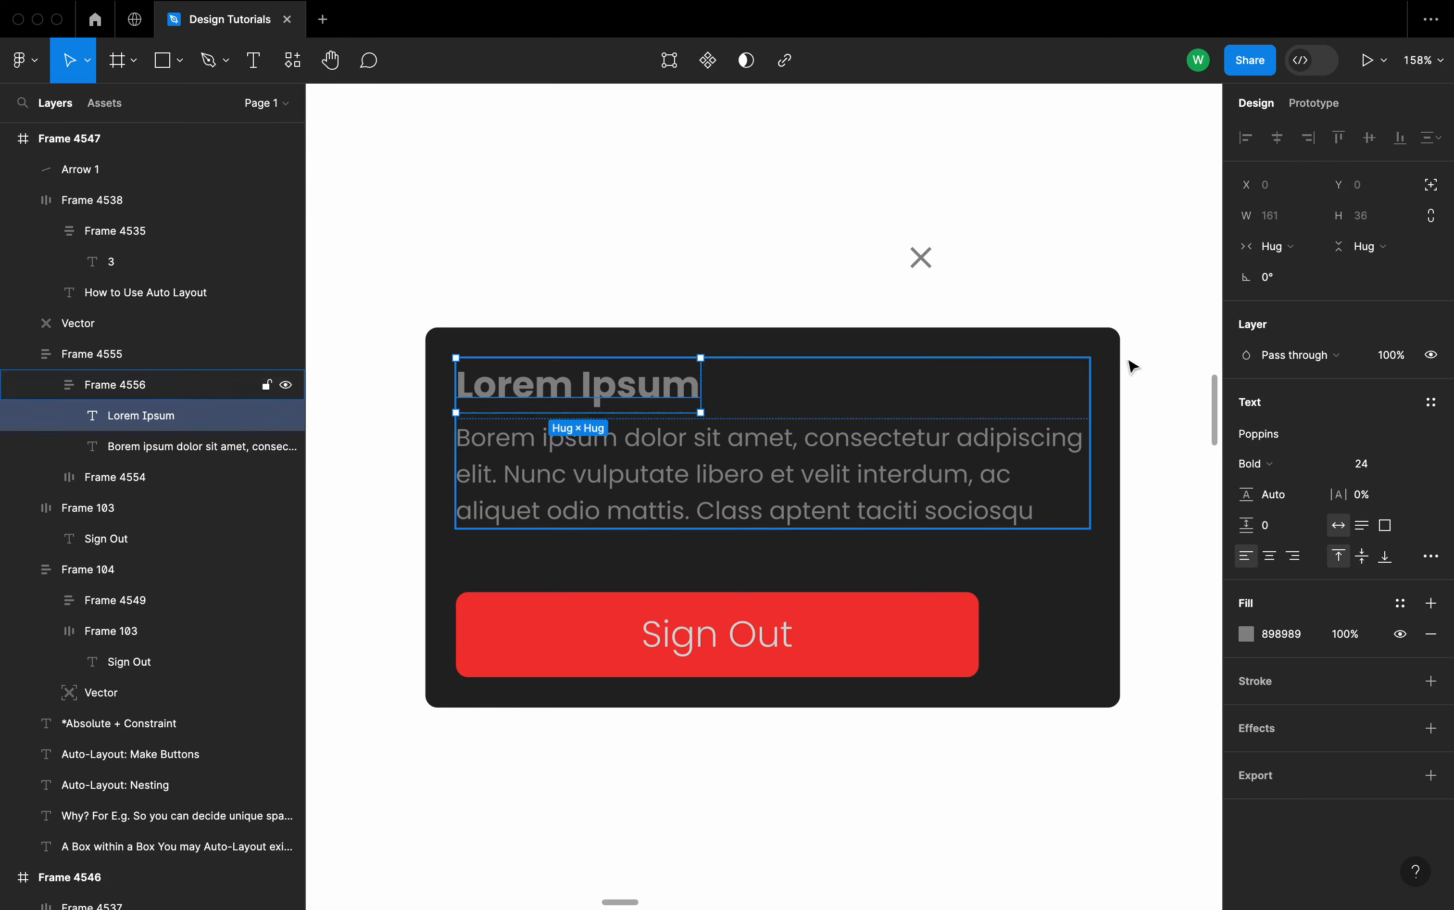
click(1274, 247)
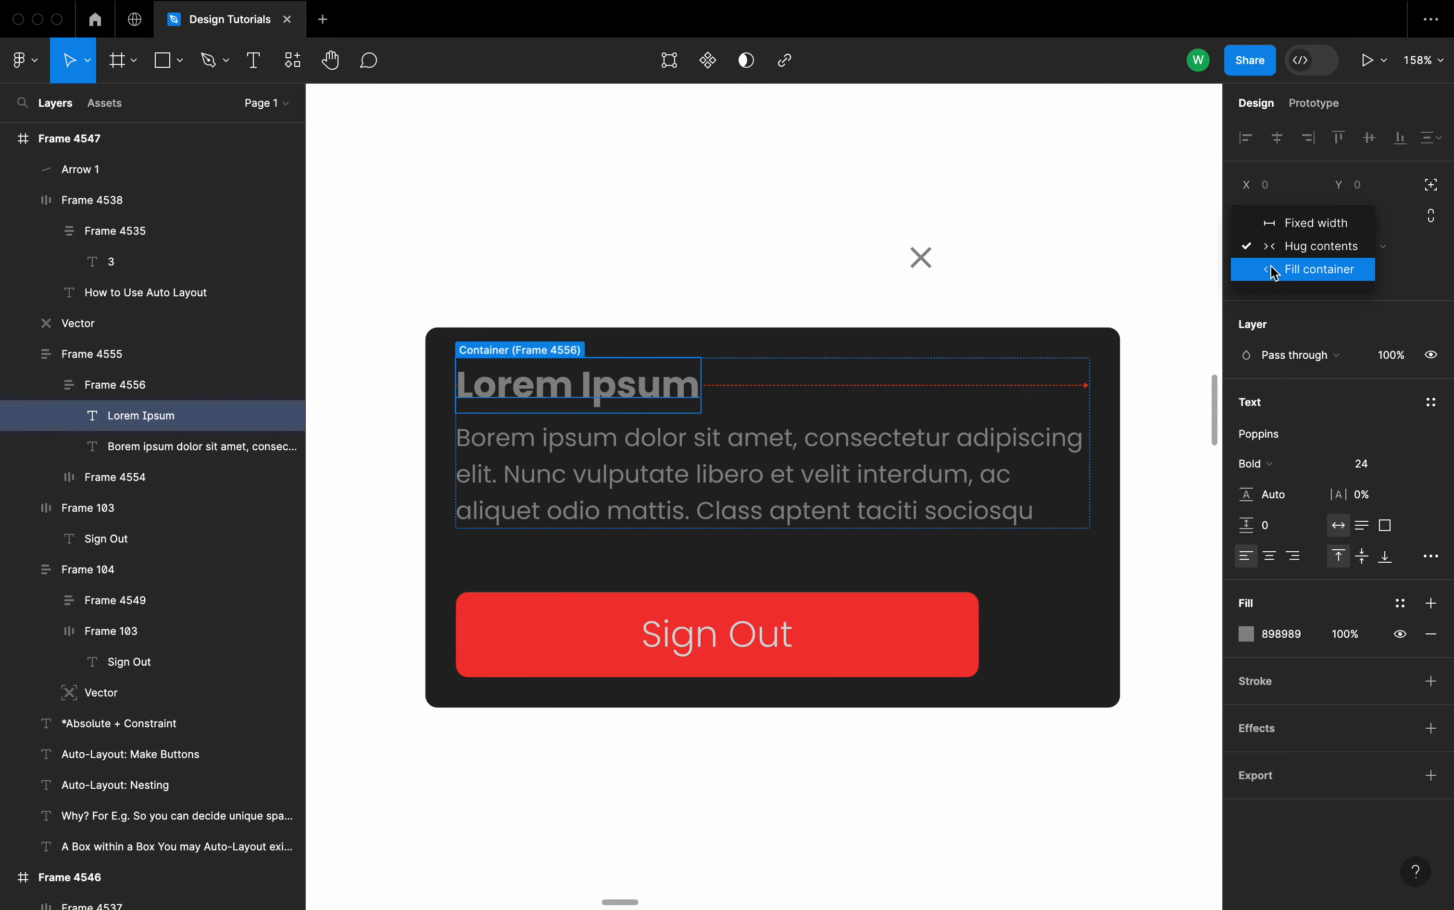
click(1275, 272)
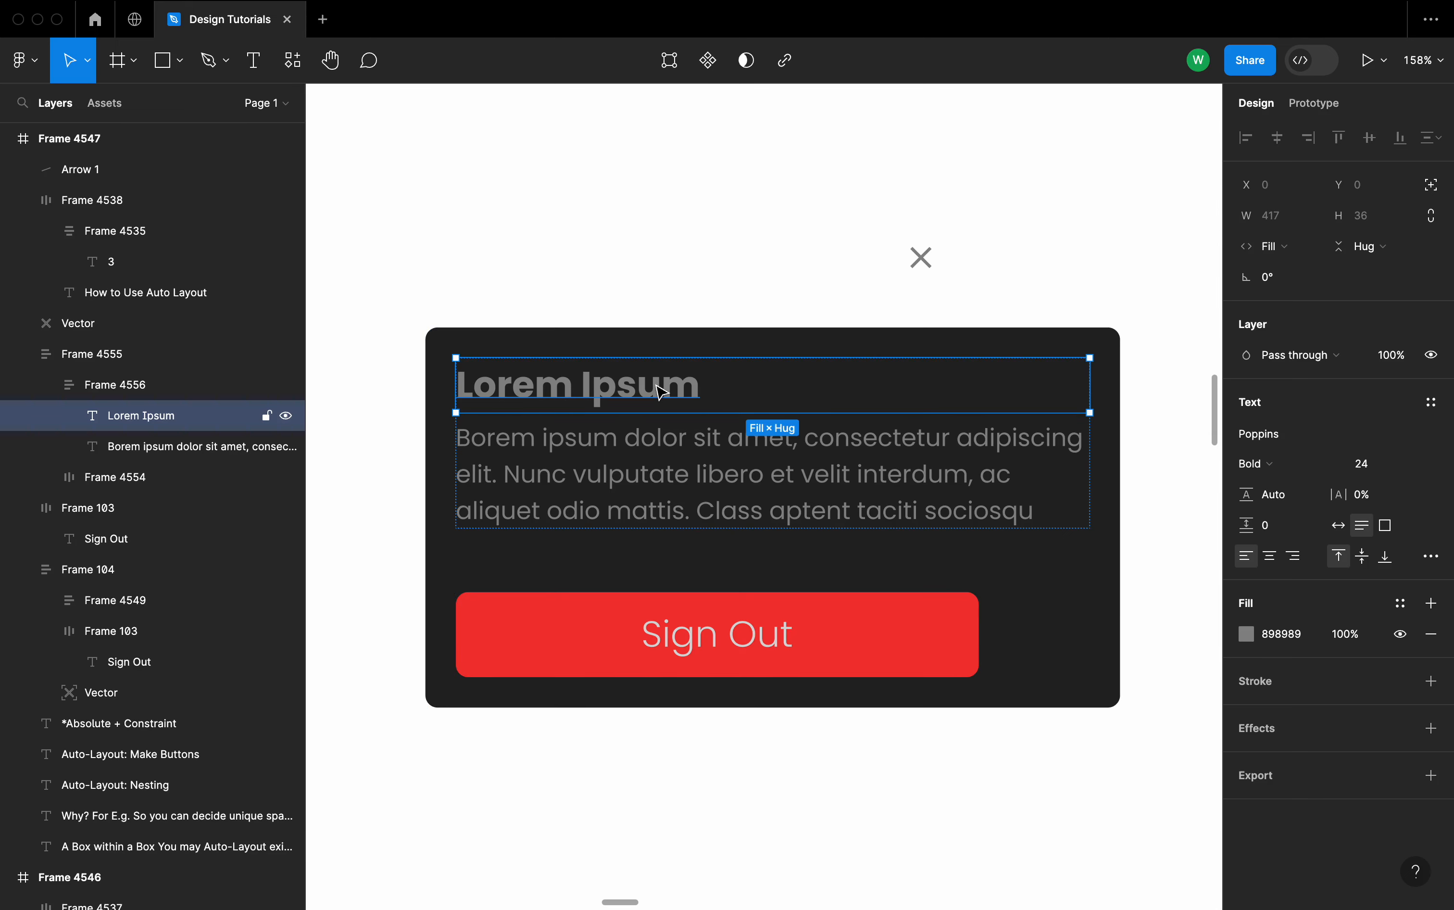
- Set the horizontal sizing of the new card's Sign Out button to Fill container
click(965, 620)
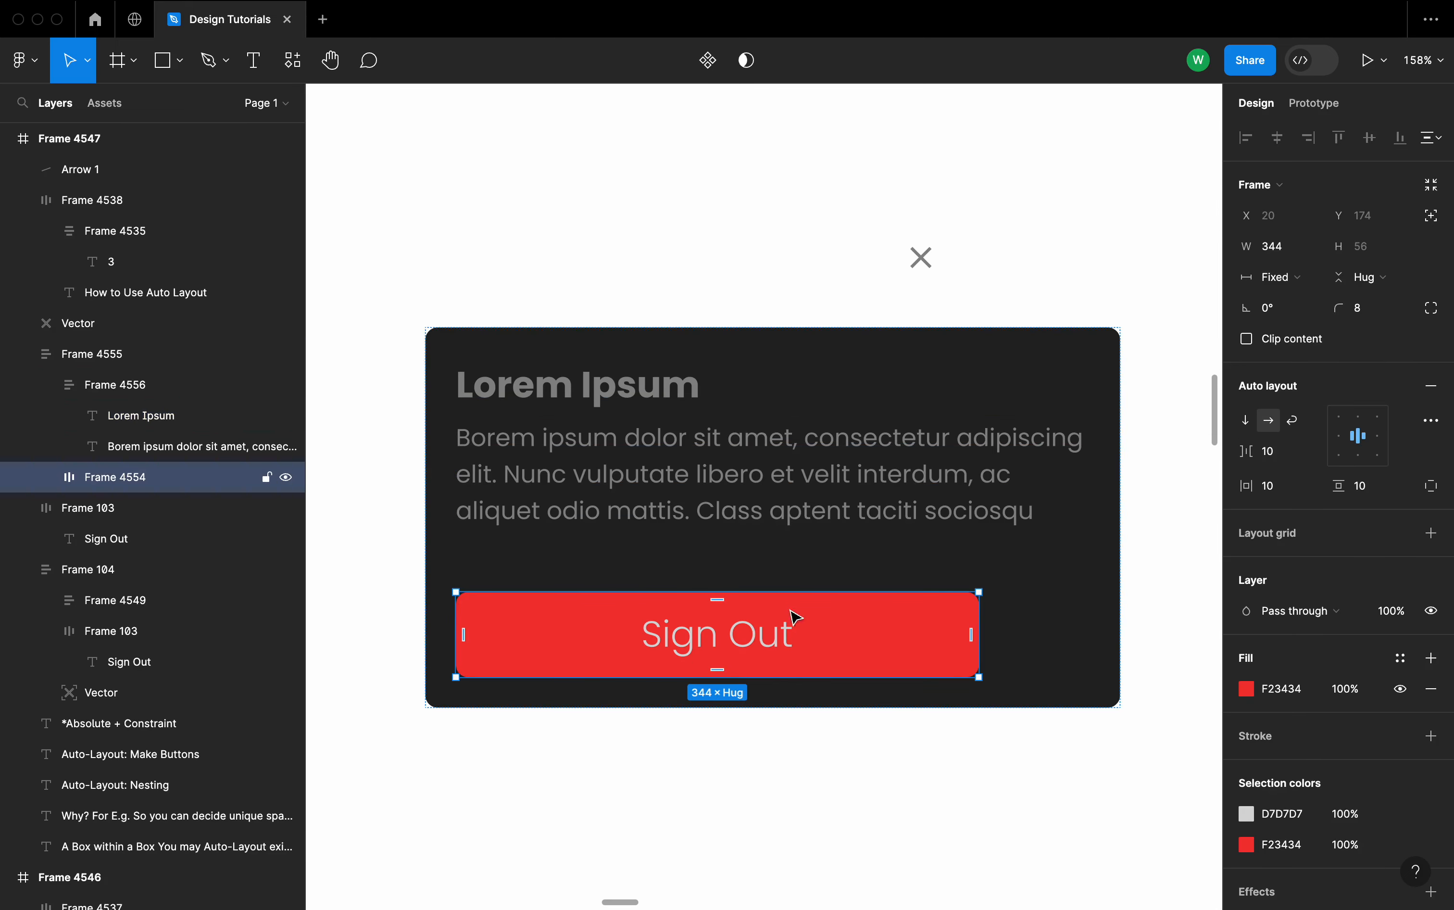
click(1269, 279)
click(1268, 322)
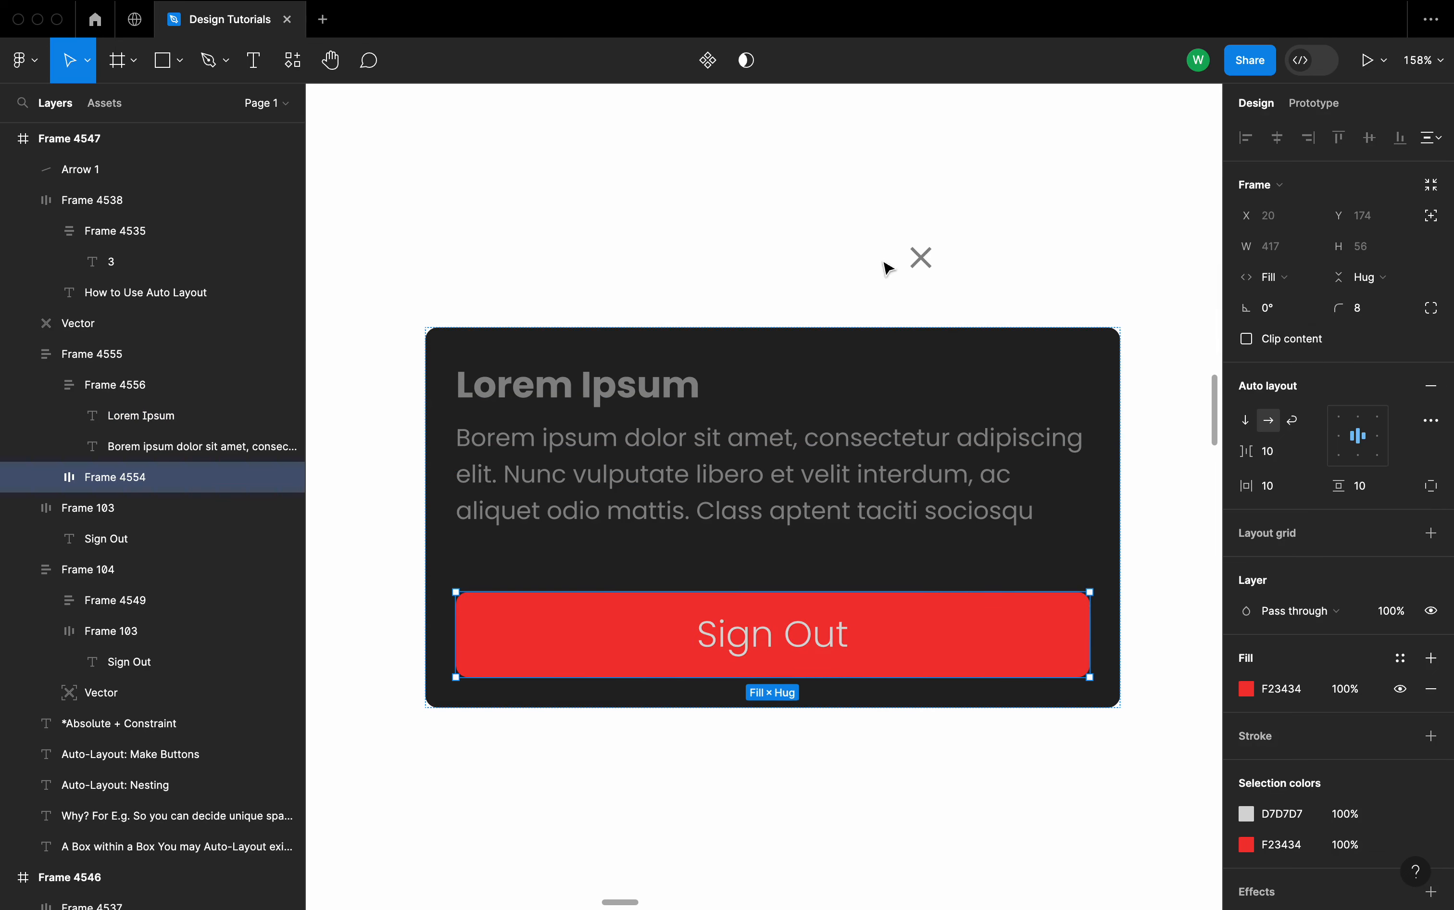
click(818, 290)
- Narrow the whole new card to a width of about 353
click(993, 381)
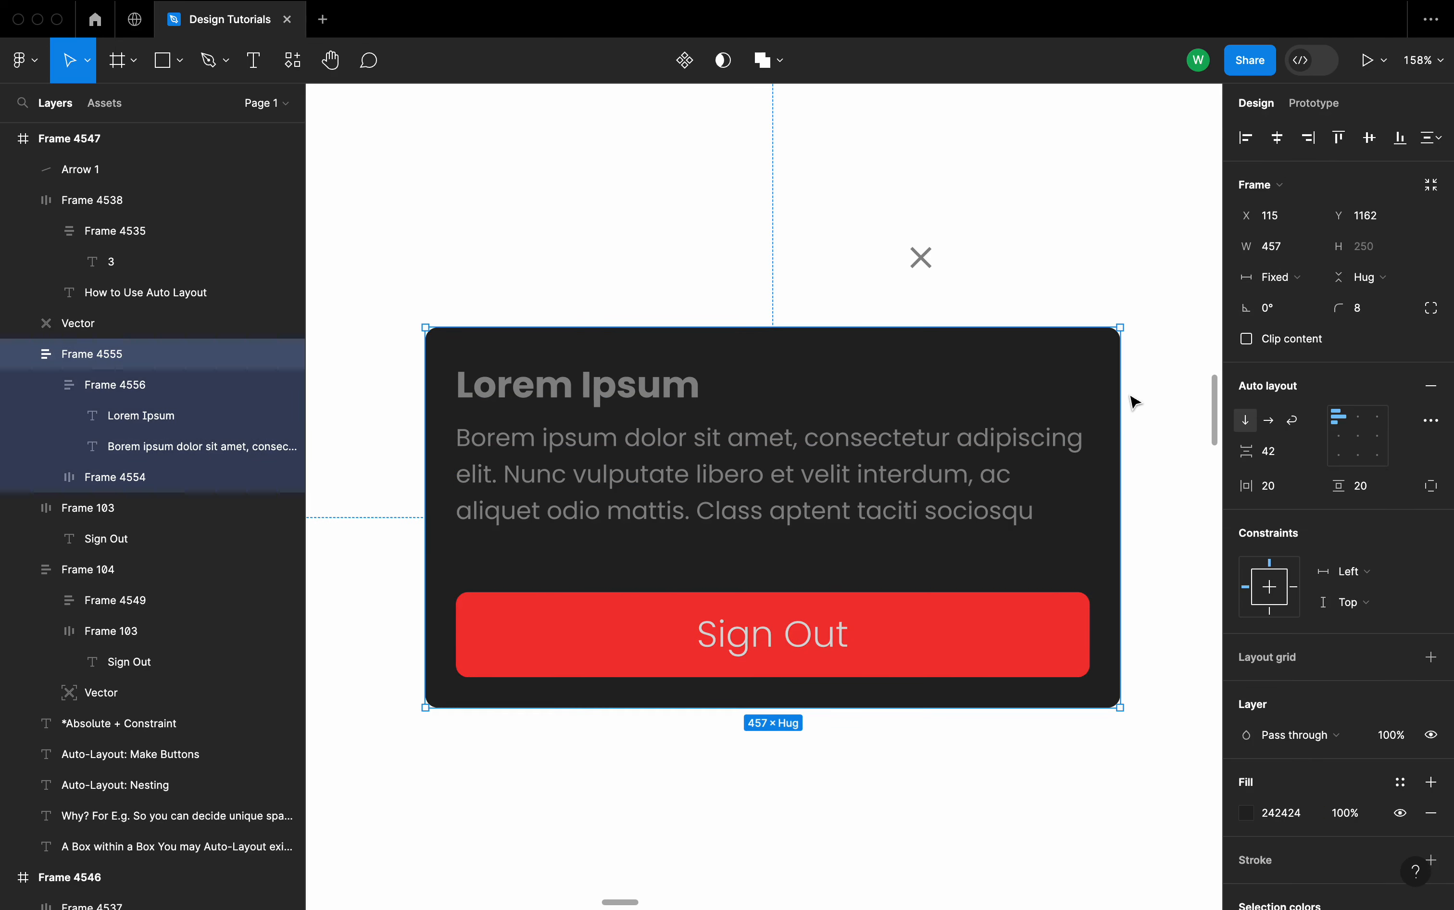
drag(1120, 392, 963, 393)
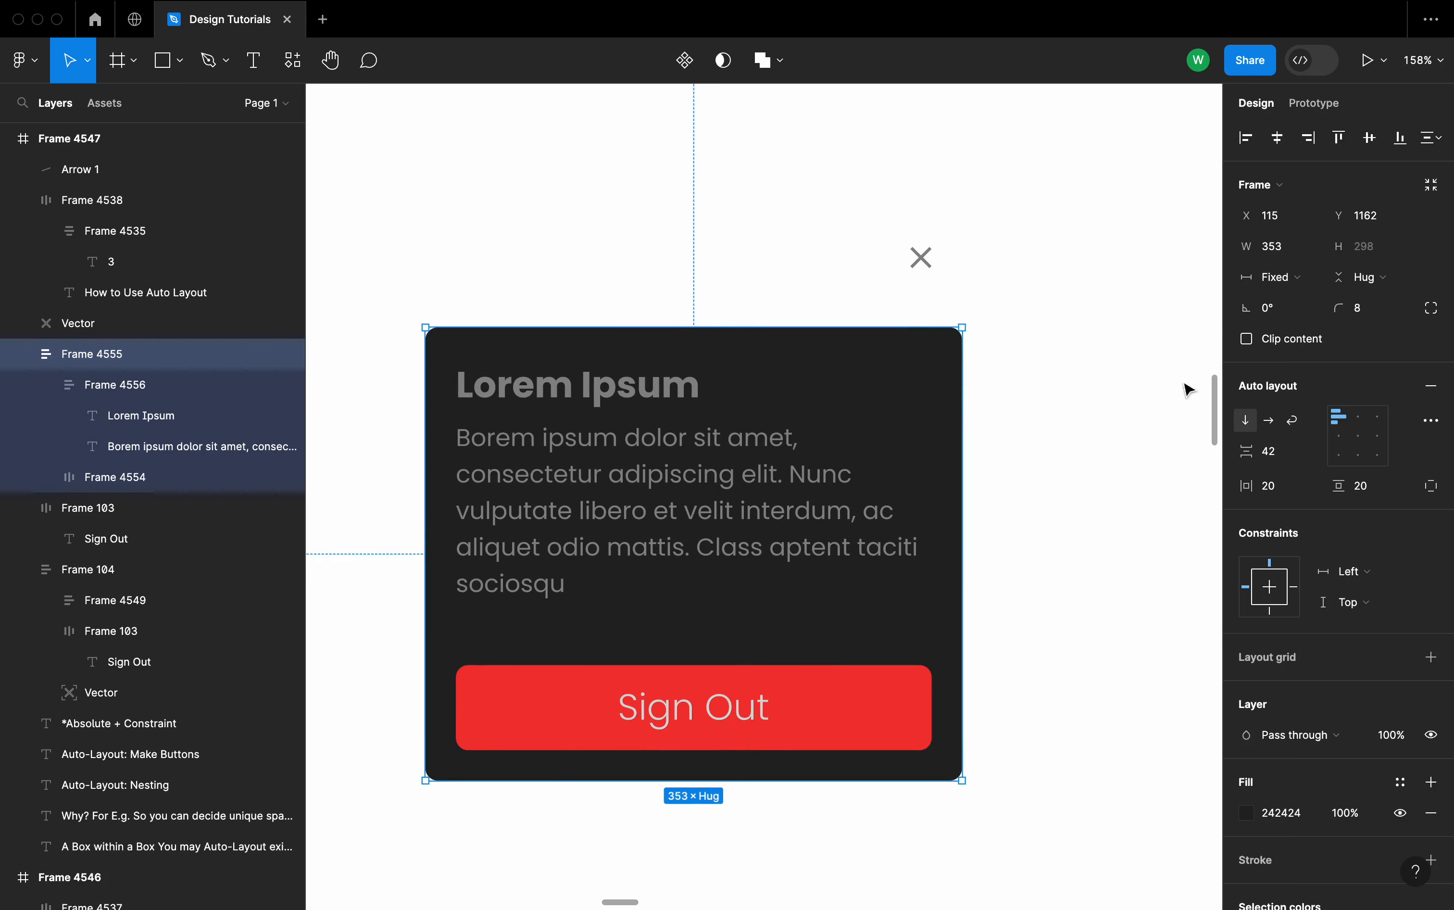
click(1063, 374)
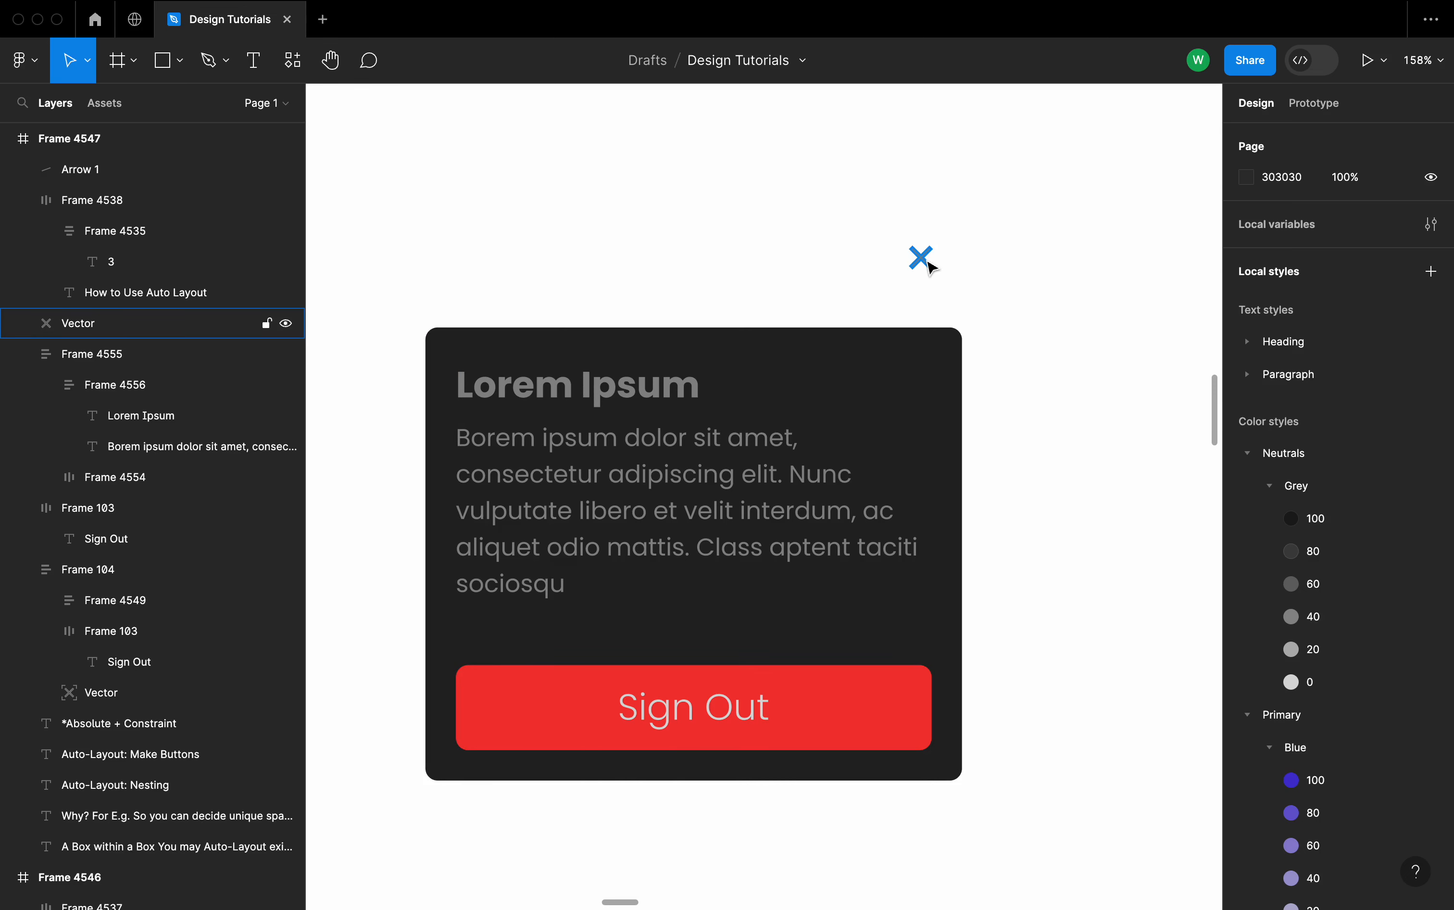
- Move the loose X icon into the new card's auto layout, above the nested text frame
drag(928, 265, 478, 355)
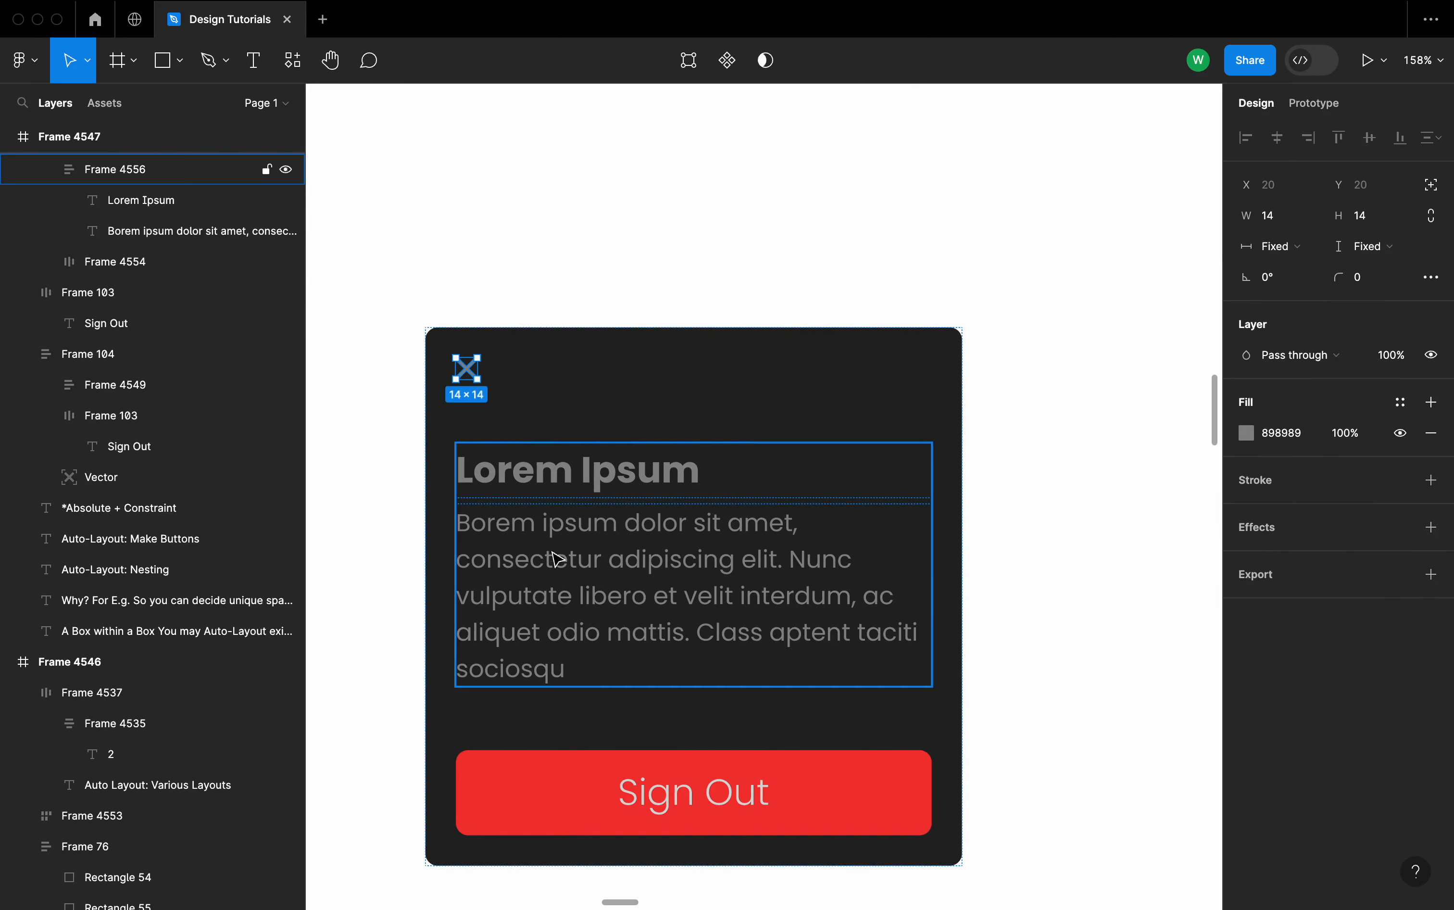
click(620, 371)
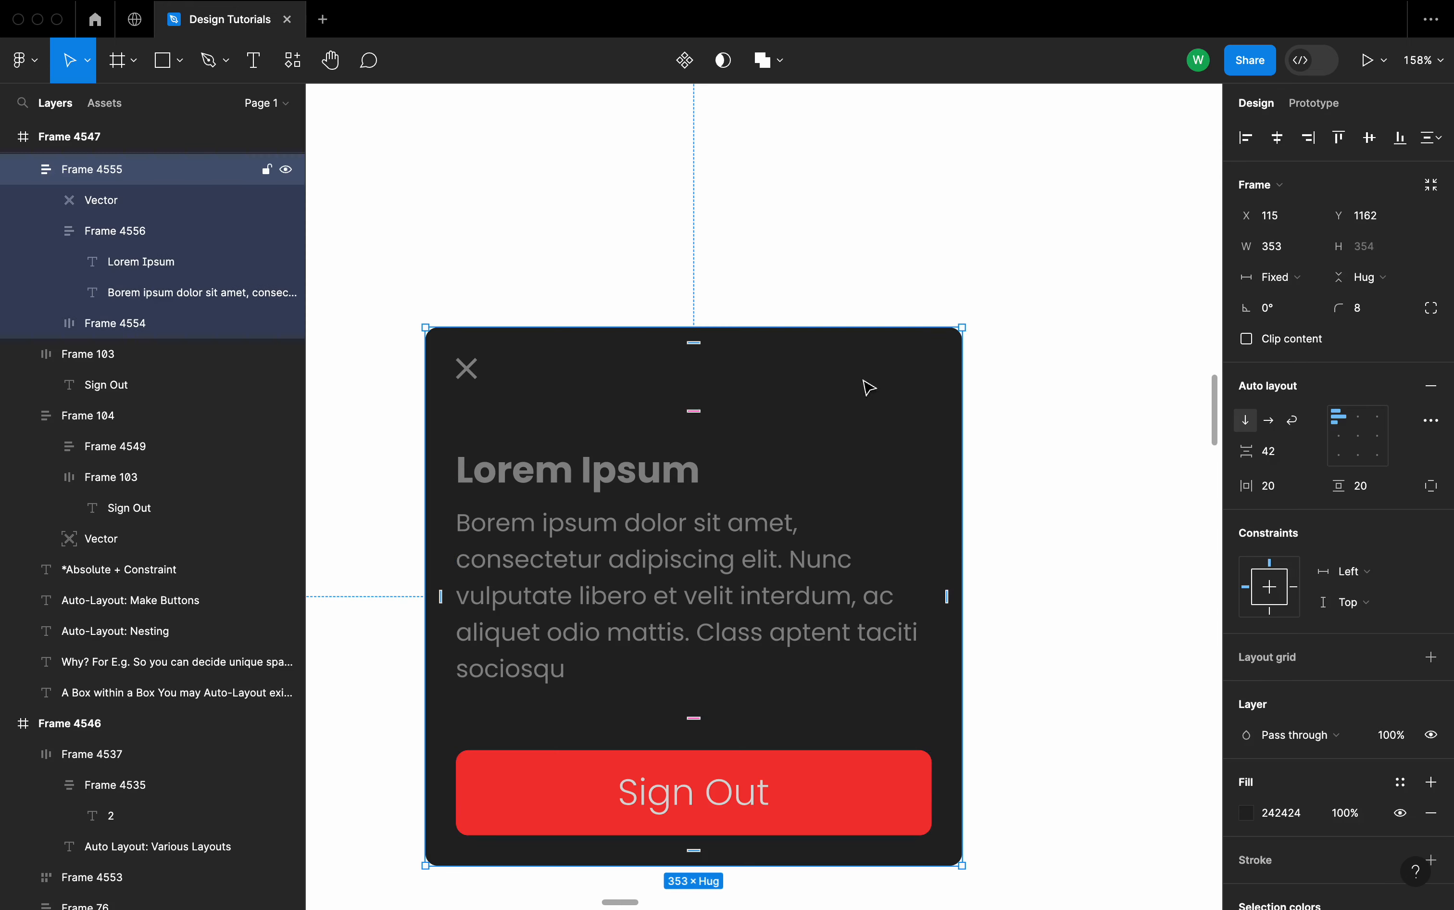
click(1278, 455)
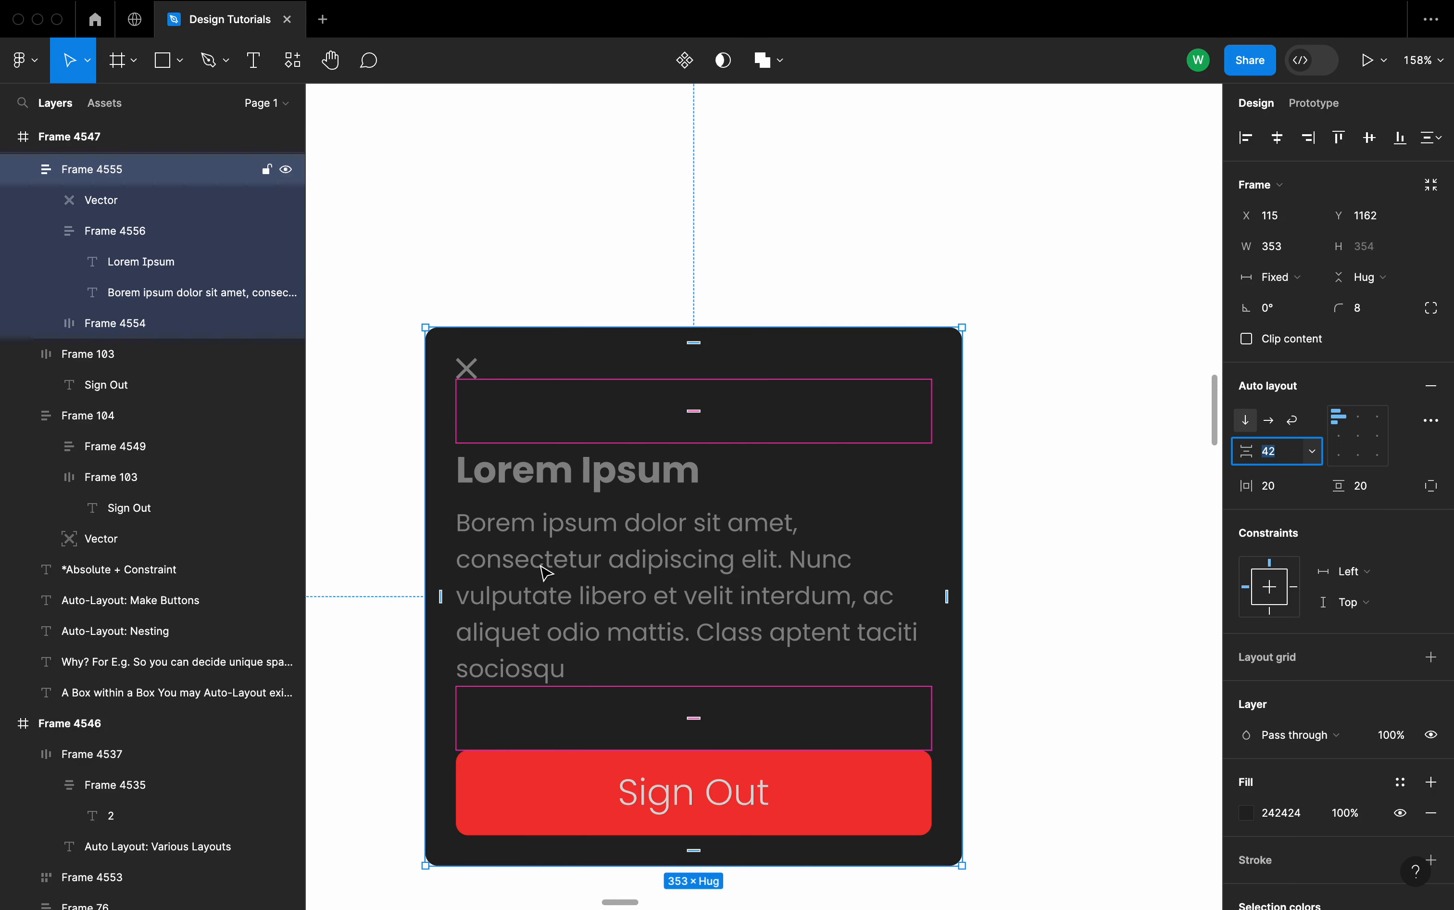
click(552, 267)
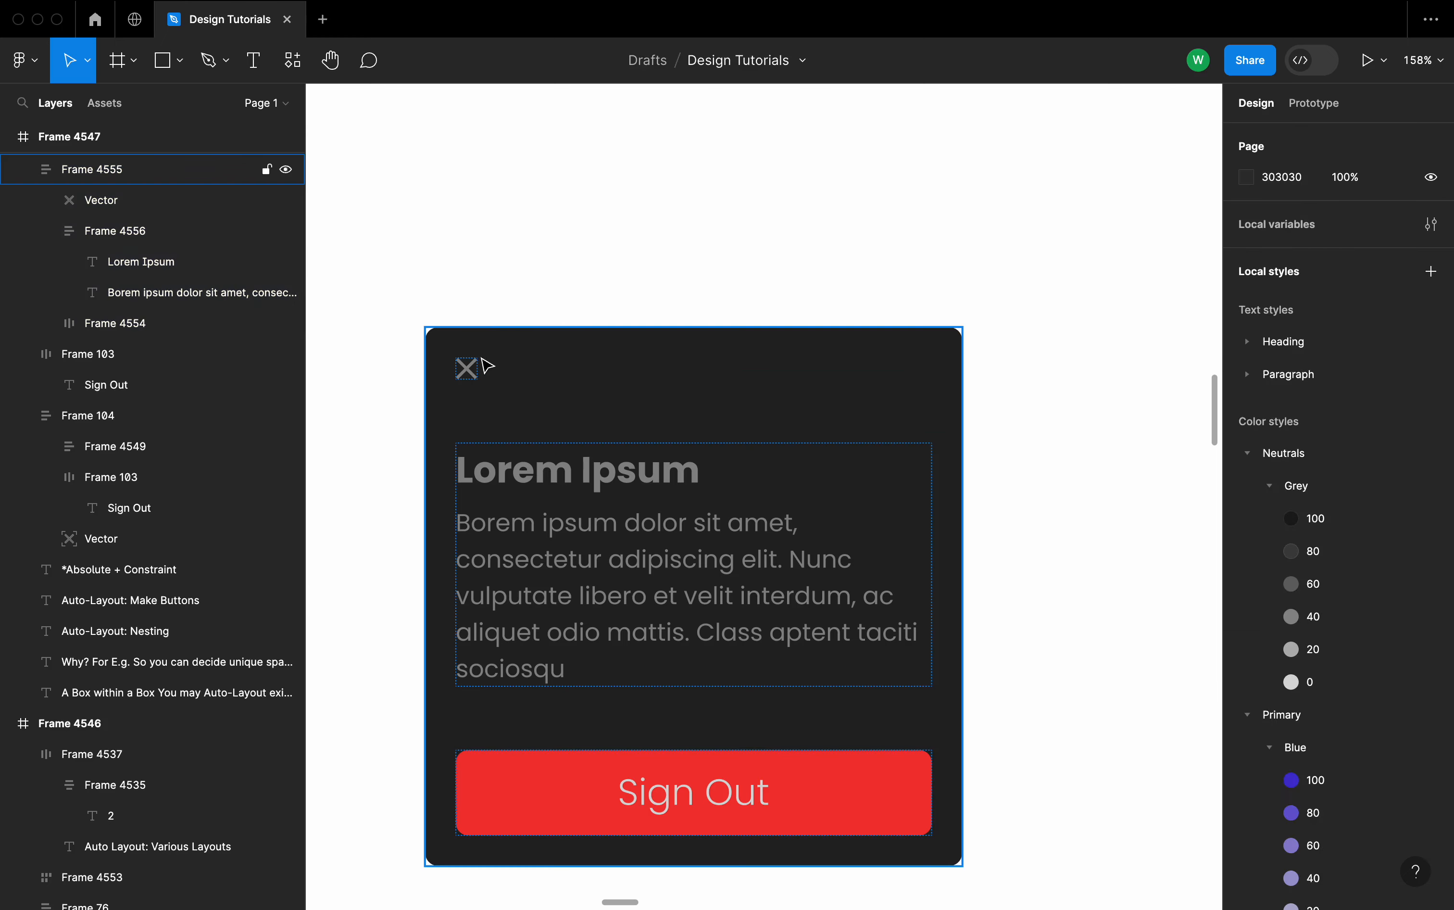
- Give the X icon absolute position in the card and move it to the card's upper-right corner at X 319, Y 20
click(468, 371)
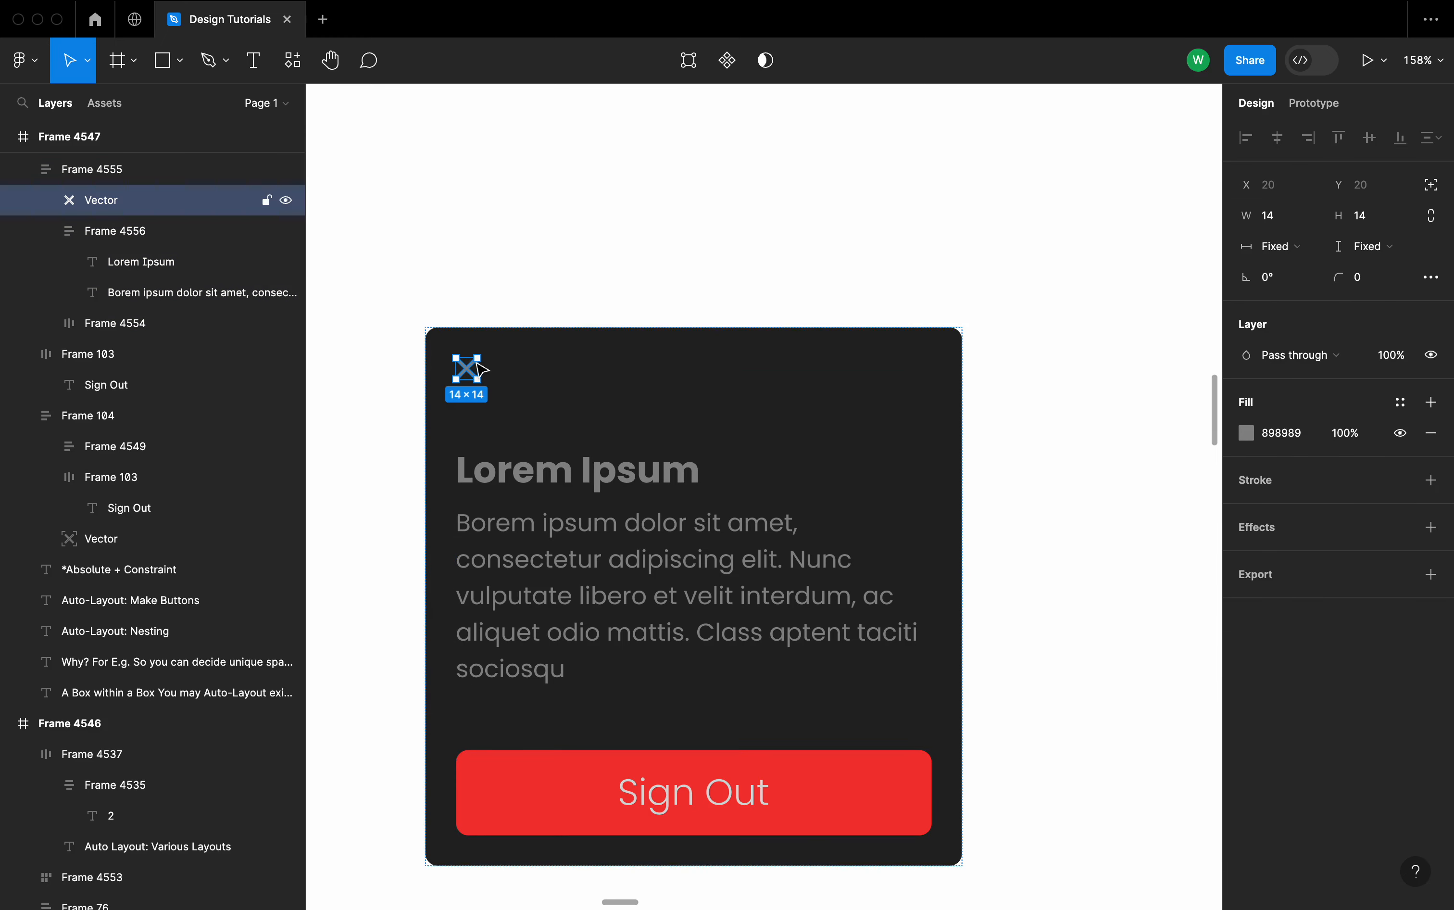
click(1434, 190)
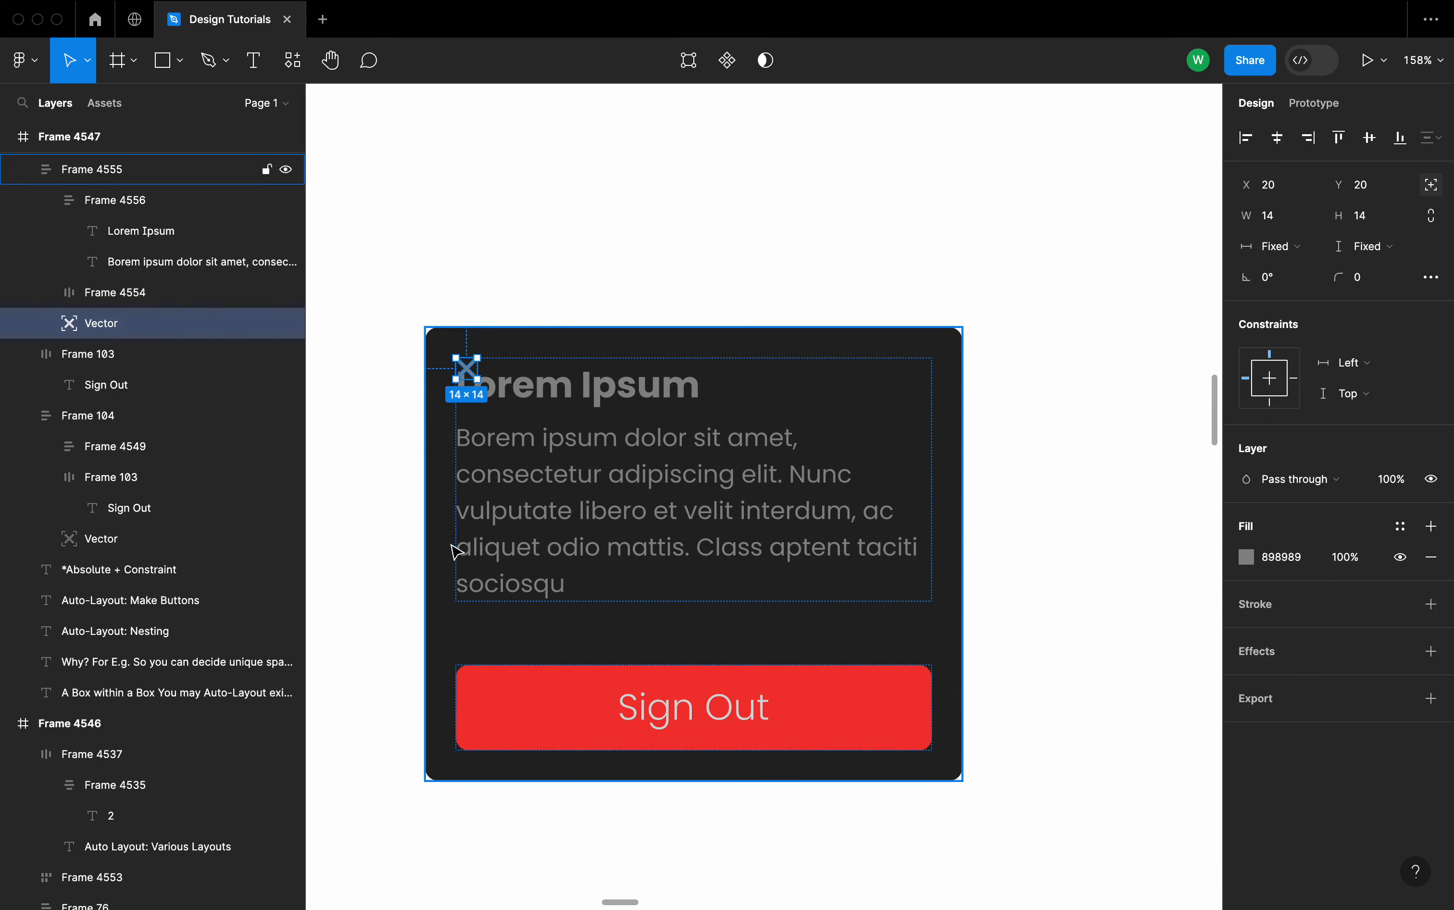
drag(466, 368, 928, 374)
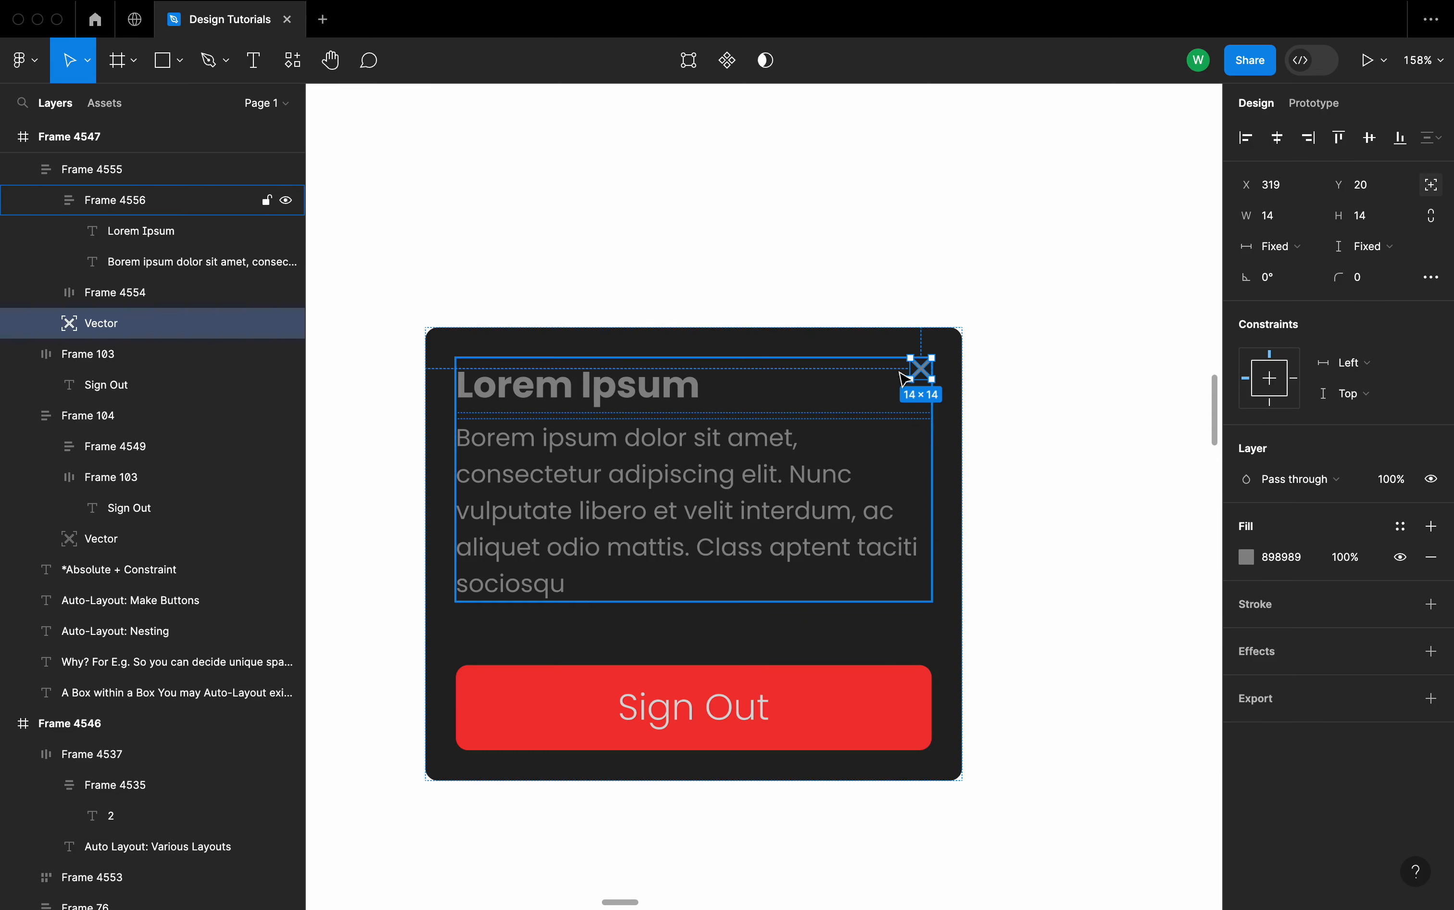
- Set the X icon's horizontal constraint to Right within the card
click(1364, 365)
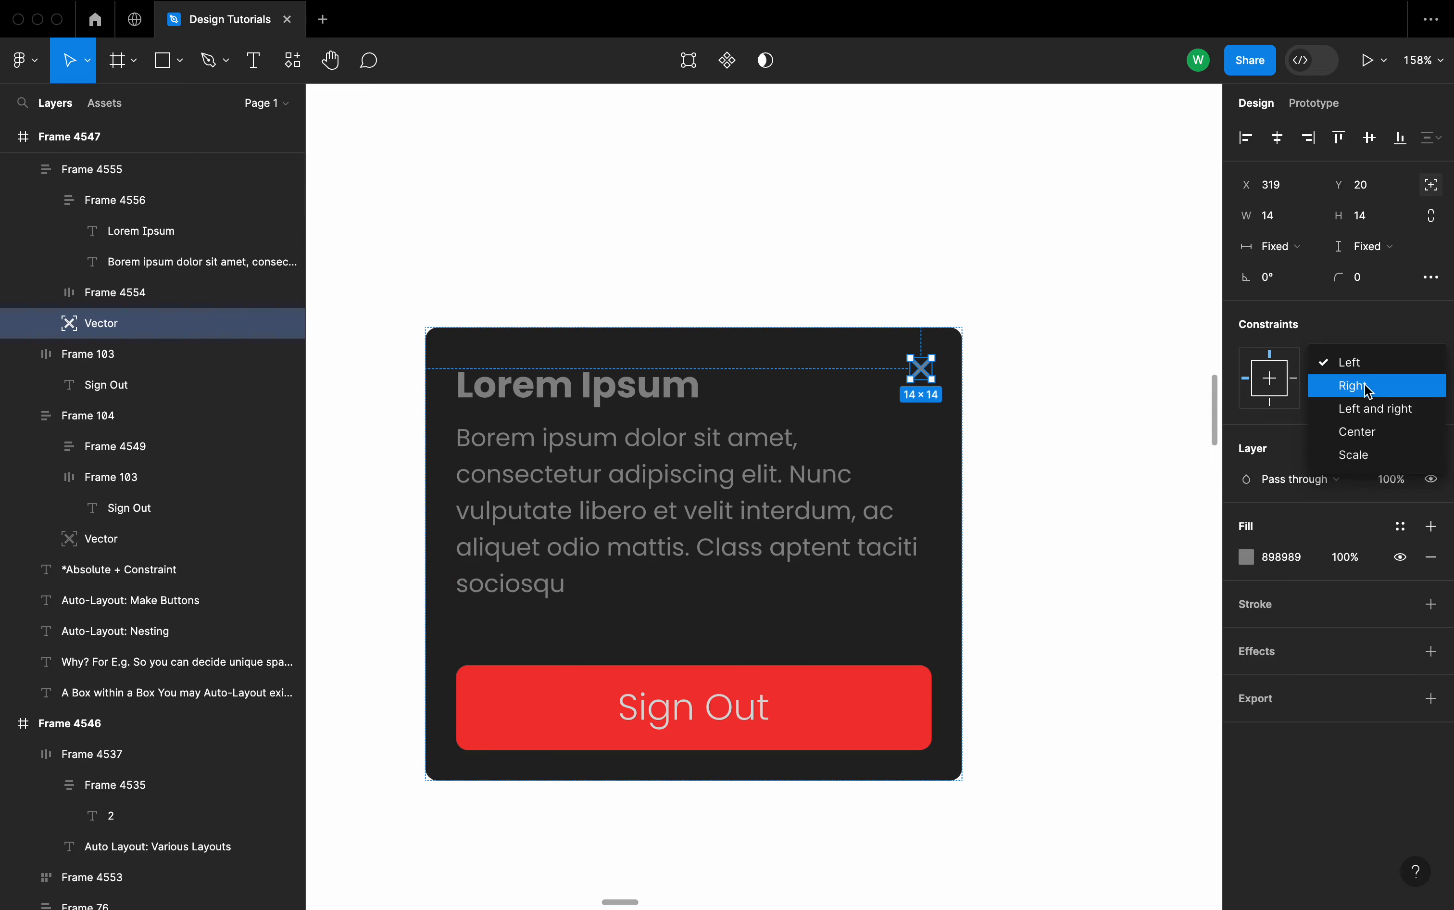
click(1360, 385)
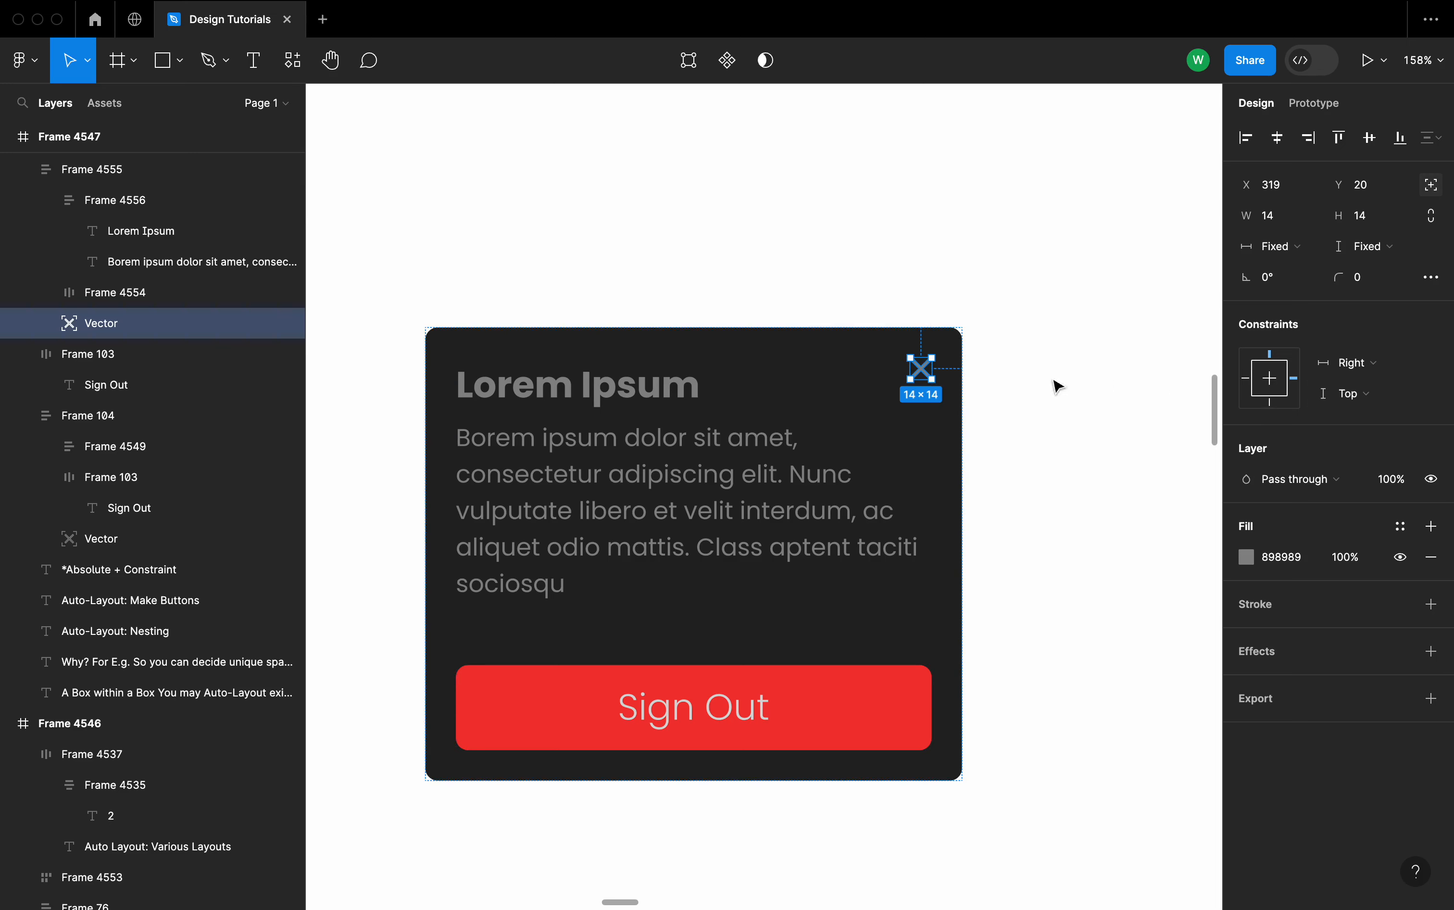
click(1088, 337)
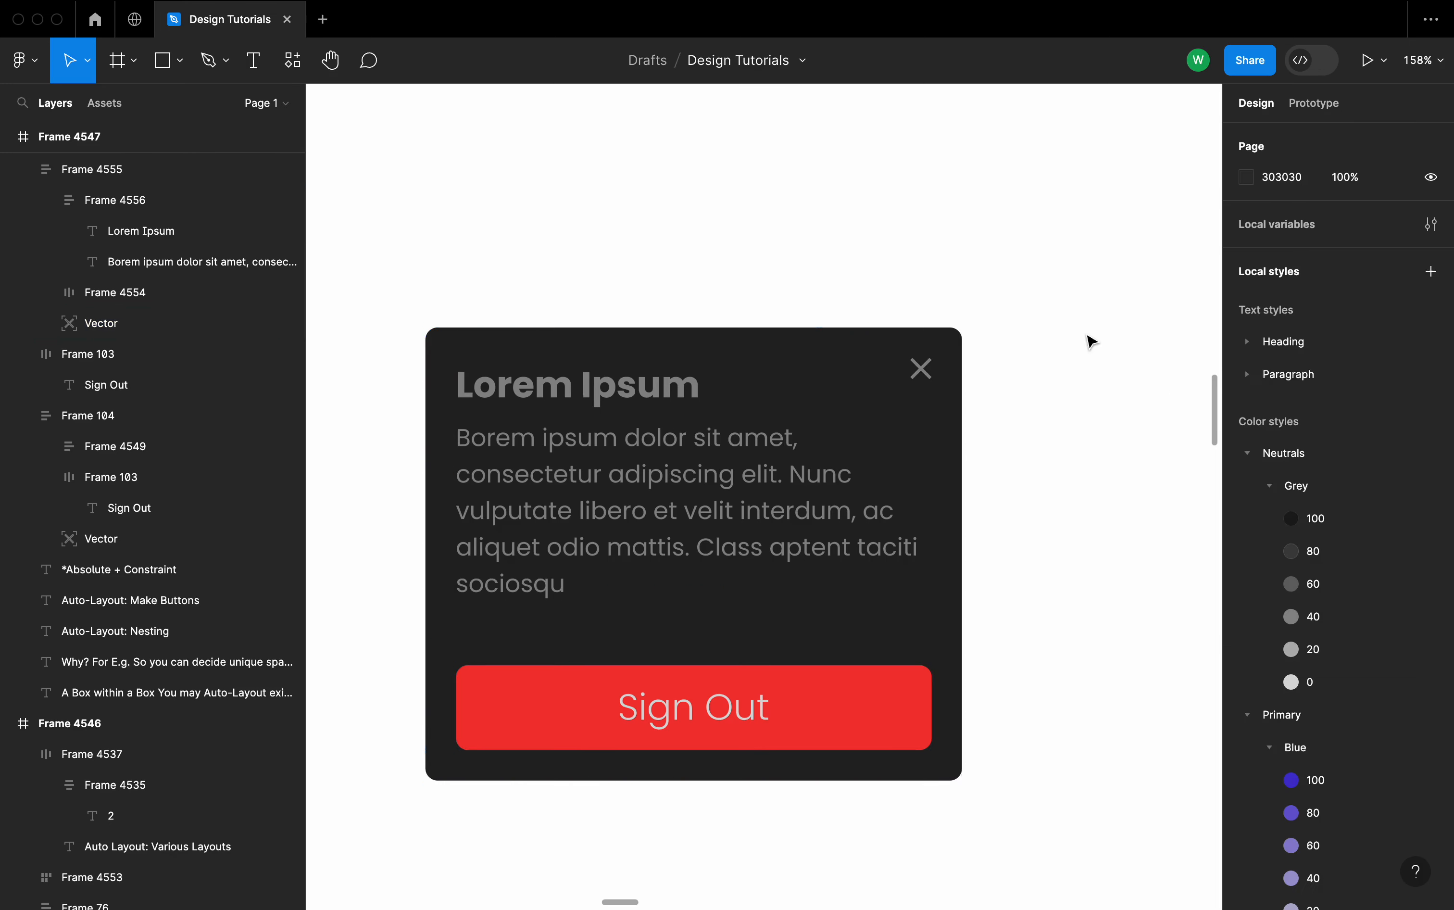
- Test the card's resizing by scaling it to about 391 × 291 and narrowing its width to about 312
click(672, 335)
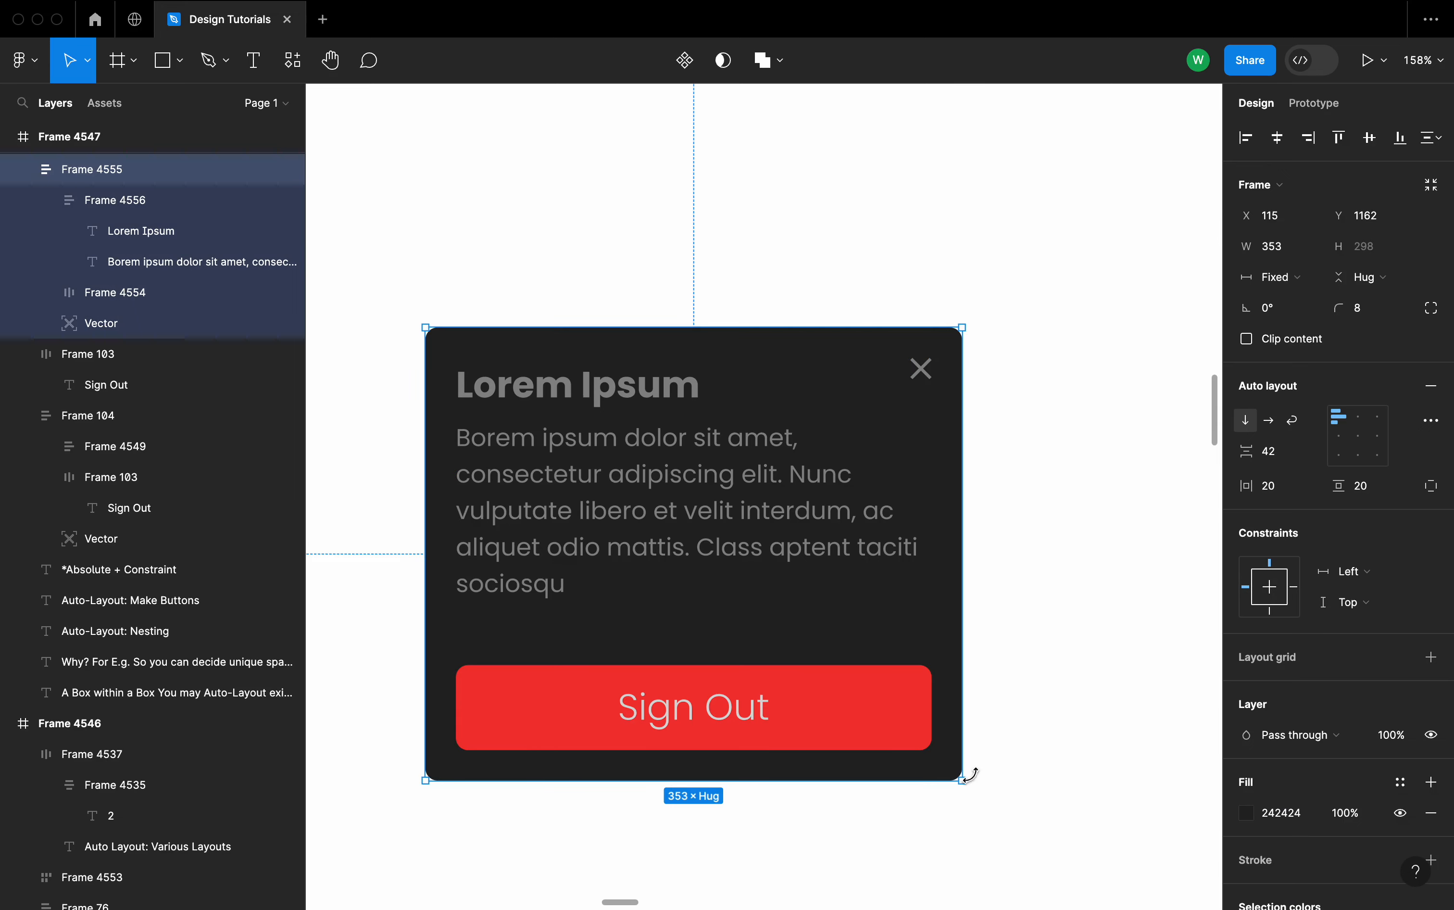
drag(962, 779, 1019, 769)
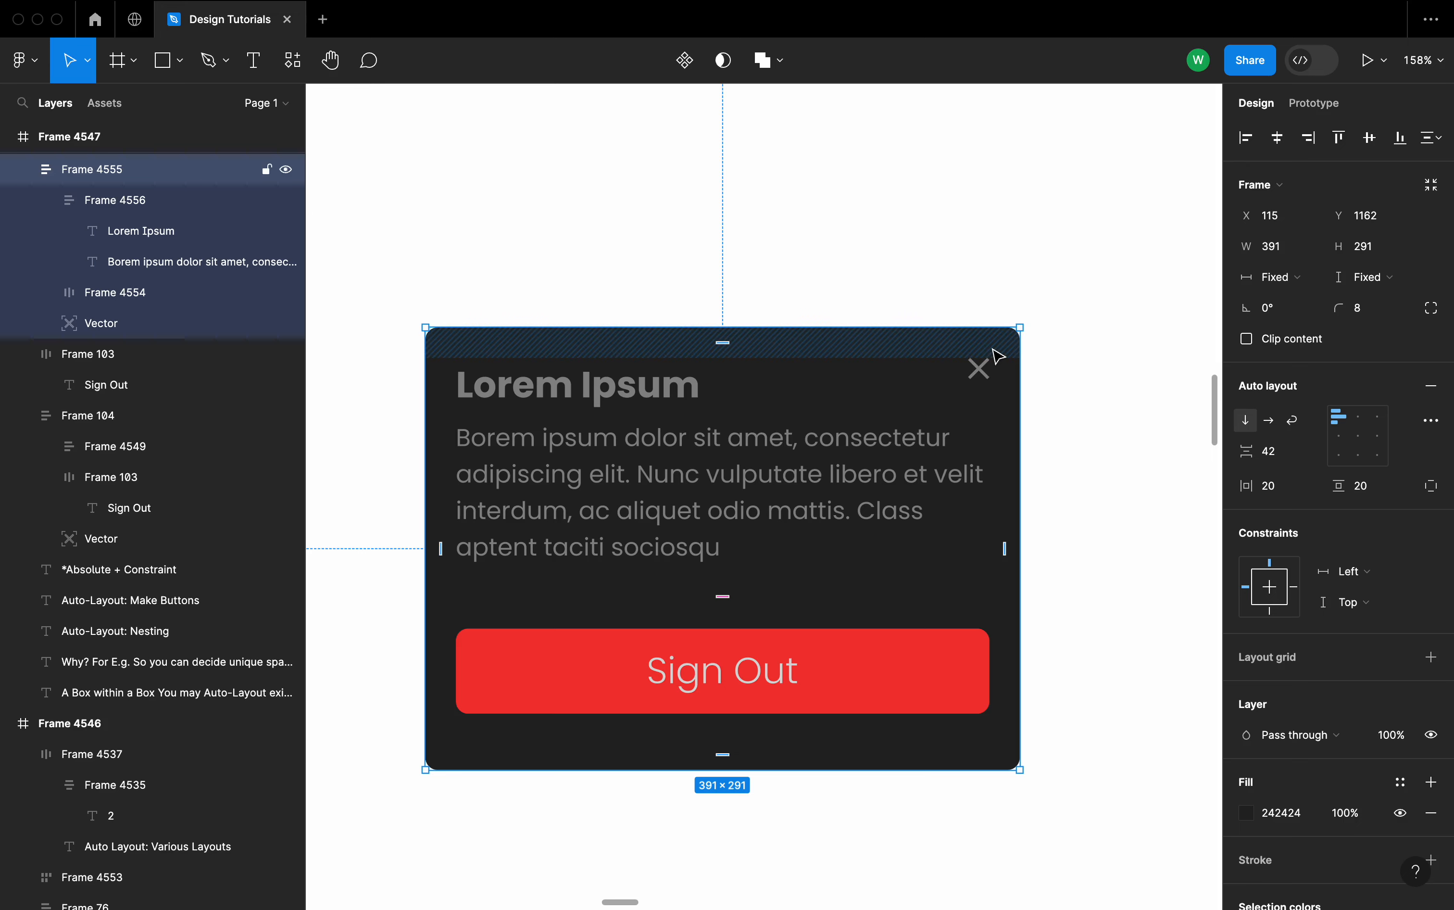
mouse_move(1026, 582)
mouse_down()
mouse_move(934, 578)
mouse_move(1101, 576)
mouse_move(974, 575)
mouse_move(1002, 575)
mouse_move(995, 546)
mouse_move(900, 546)
mouse_move(1003, 555)
mouse_move(785, 555)
mouse_move(973, 553)
mouse_move(899, 552)
mouse_up()
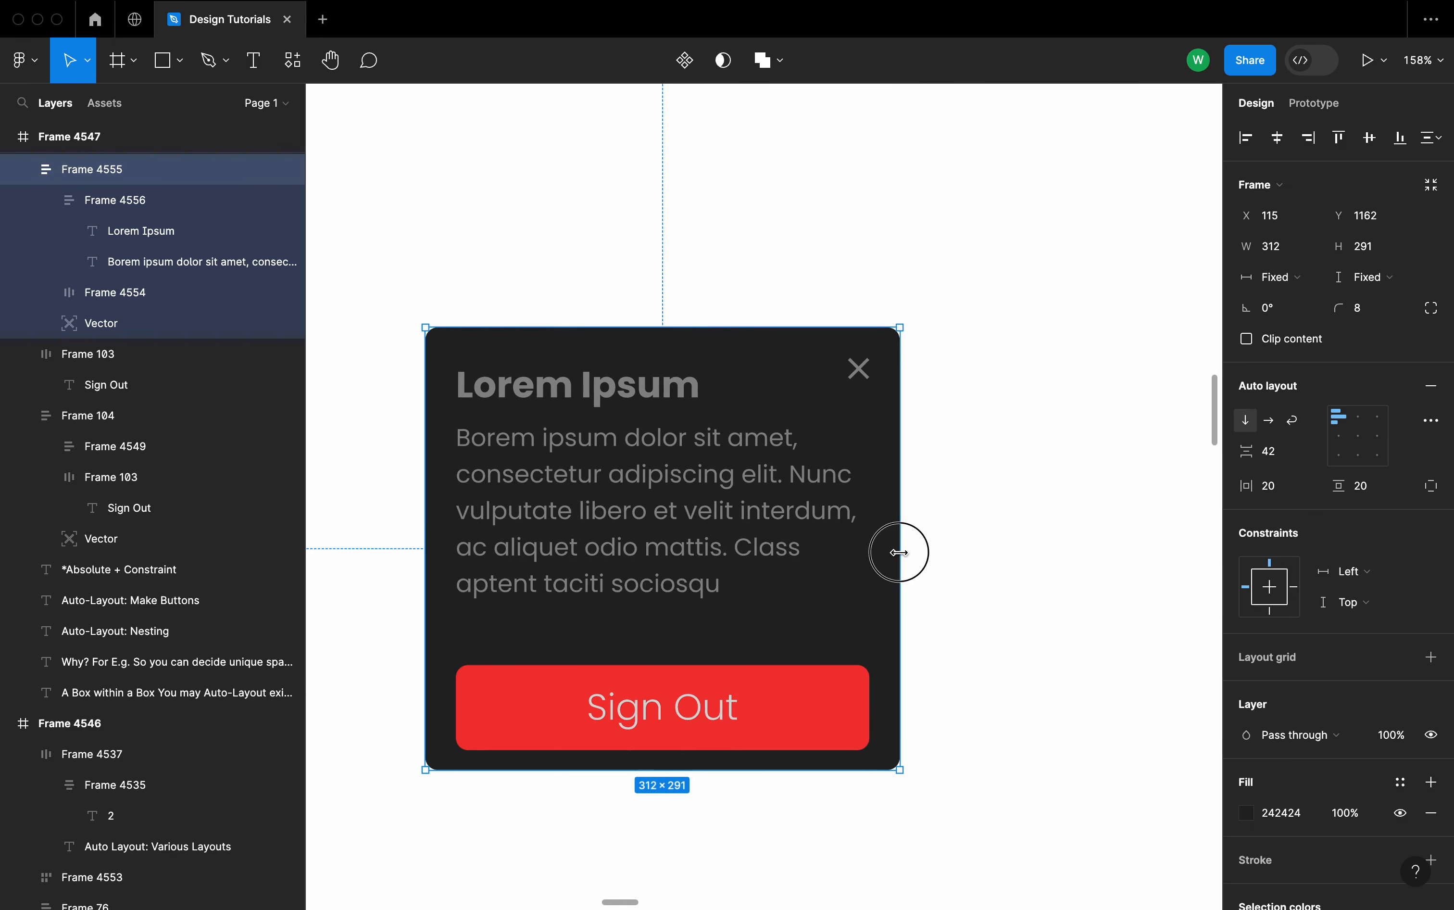
- Set the card's vertical sizing to Hug contents and widen the card to about 386
click(1370, 278)
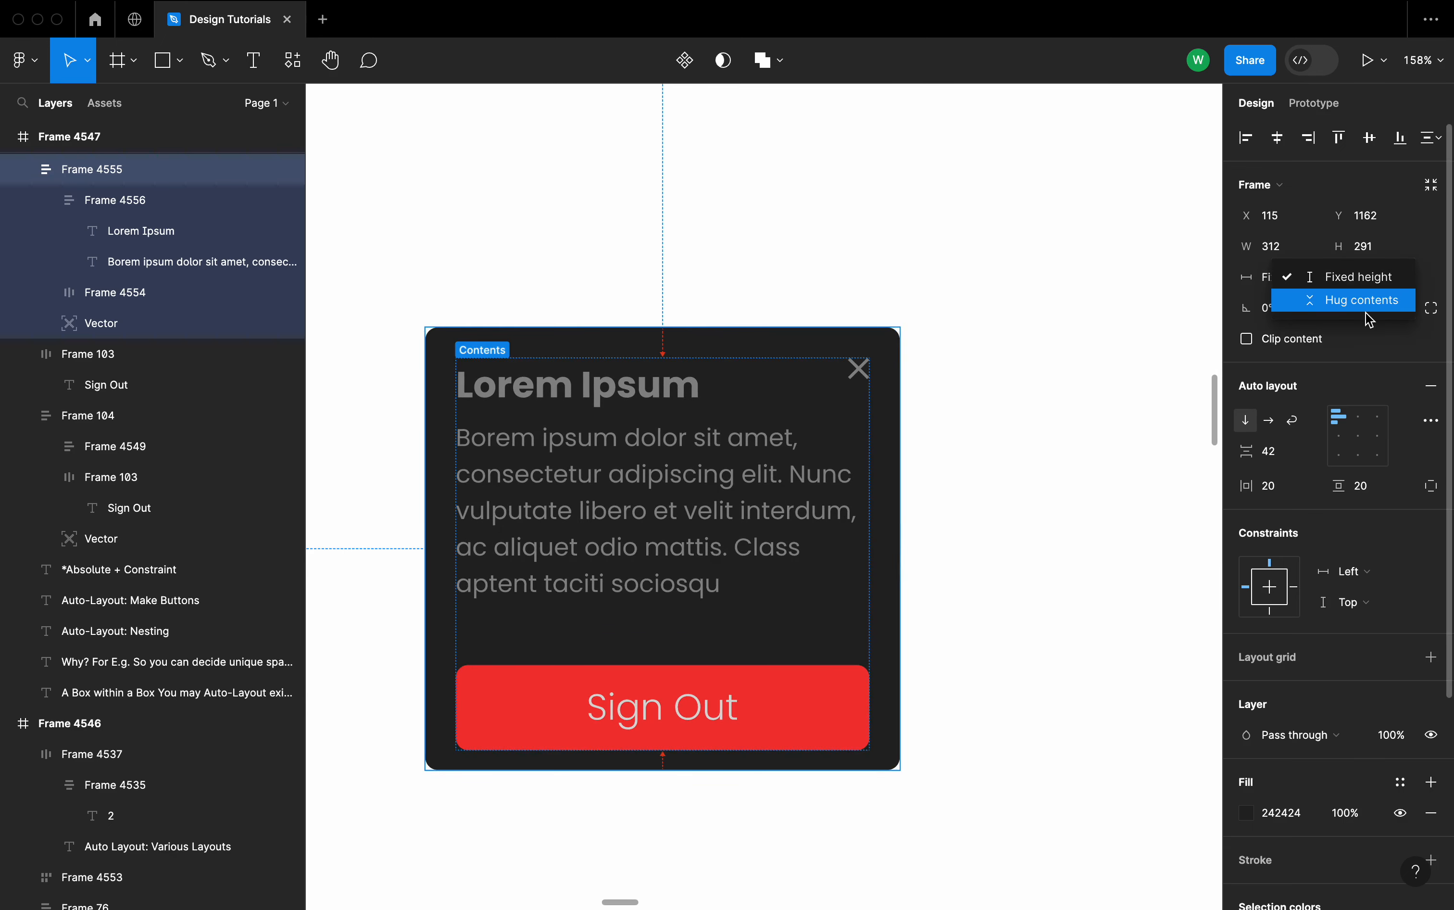
click(1369, 301)
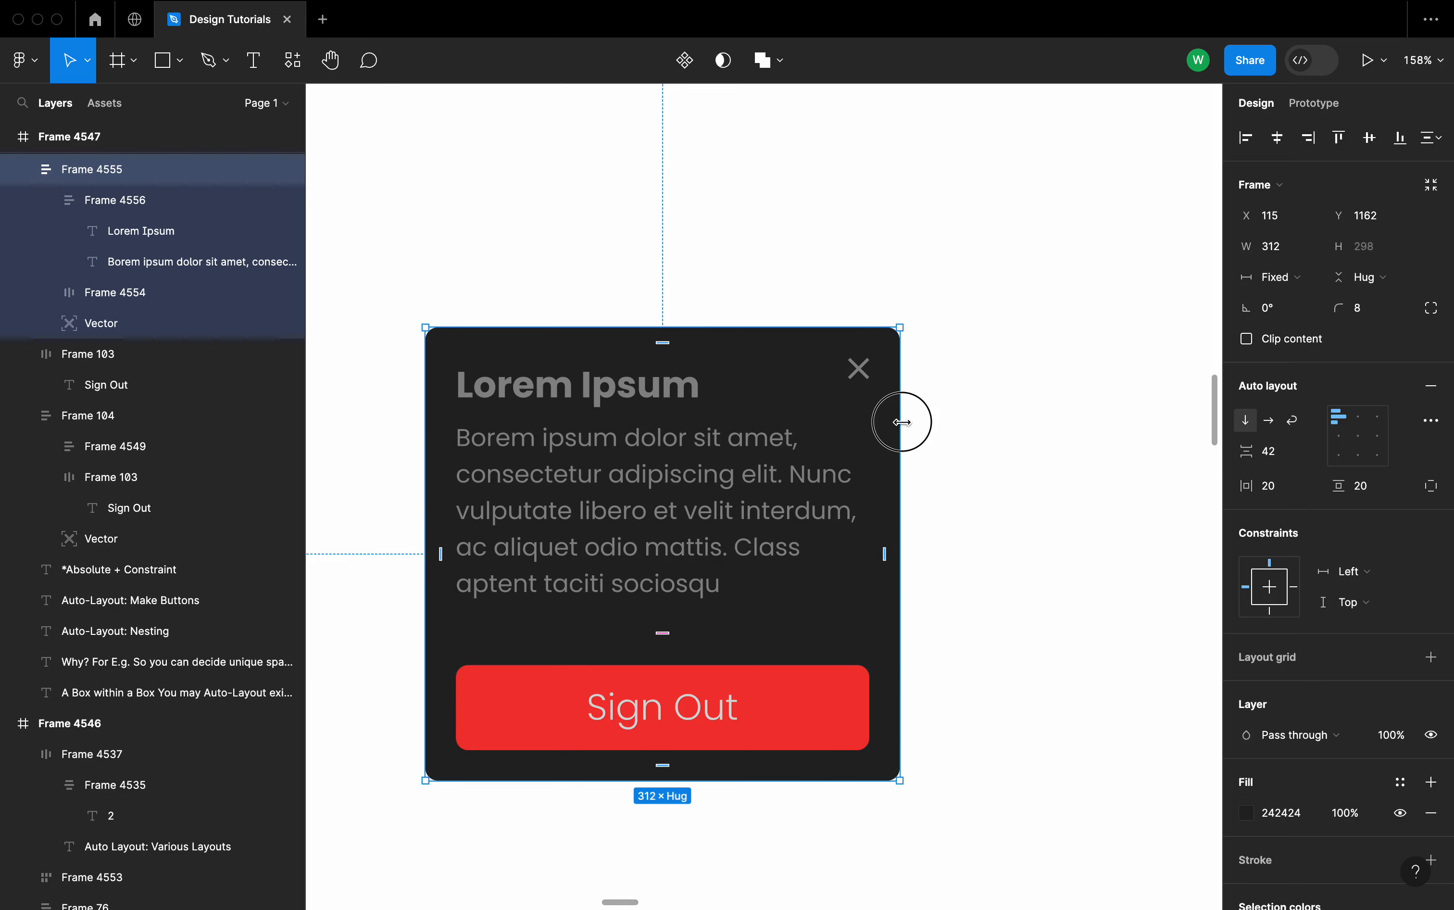
drag(901, 422, 1013, 435)
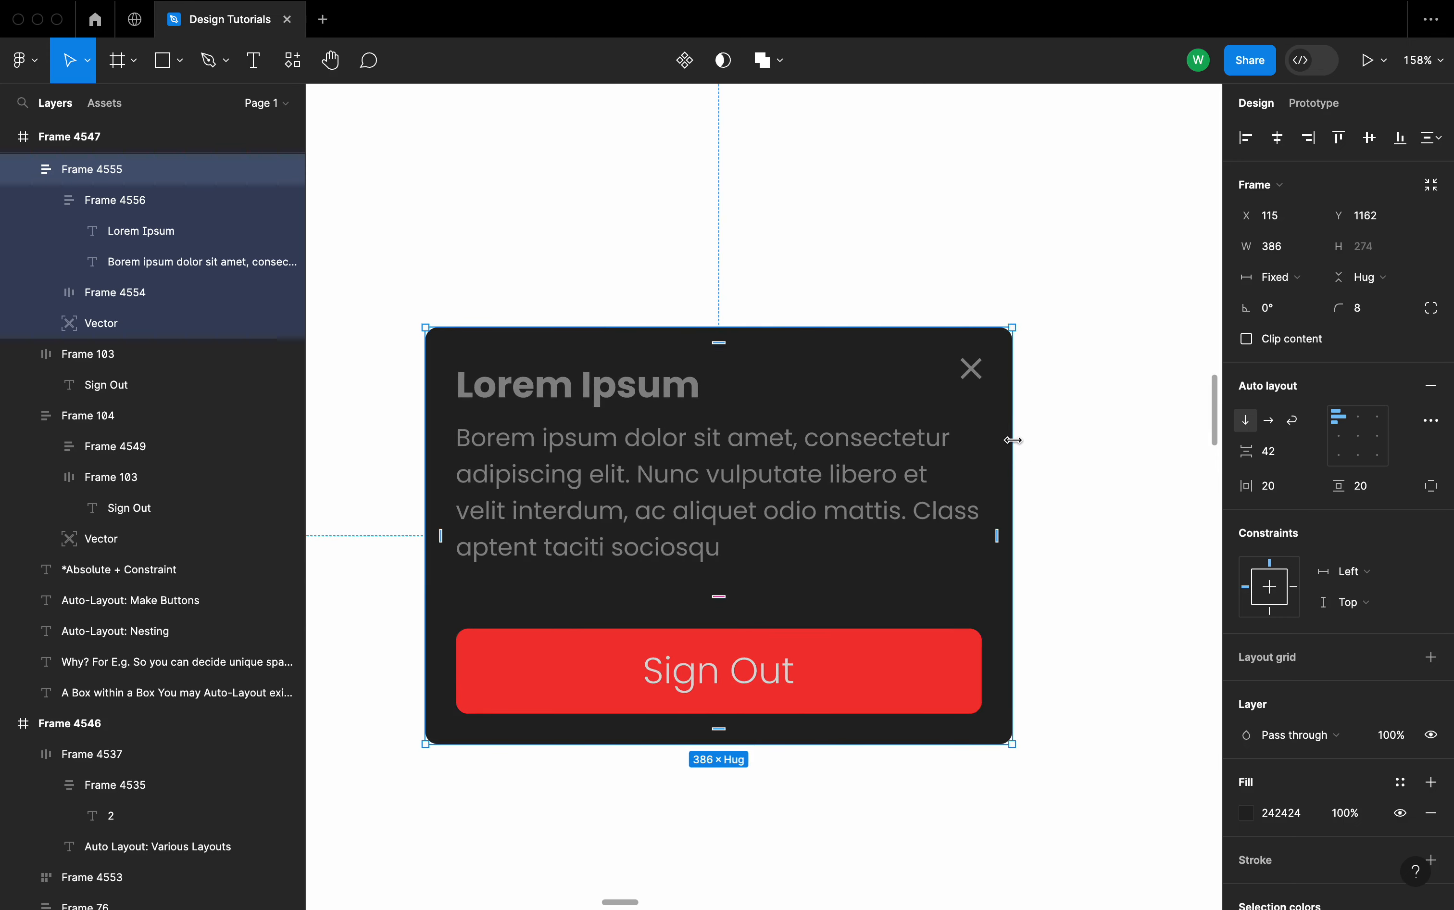
click(1085, 490)
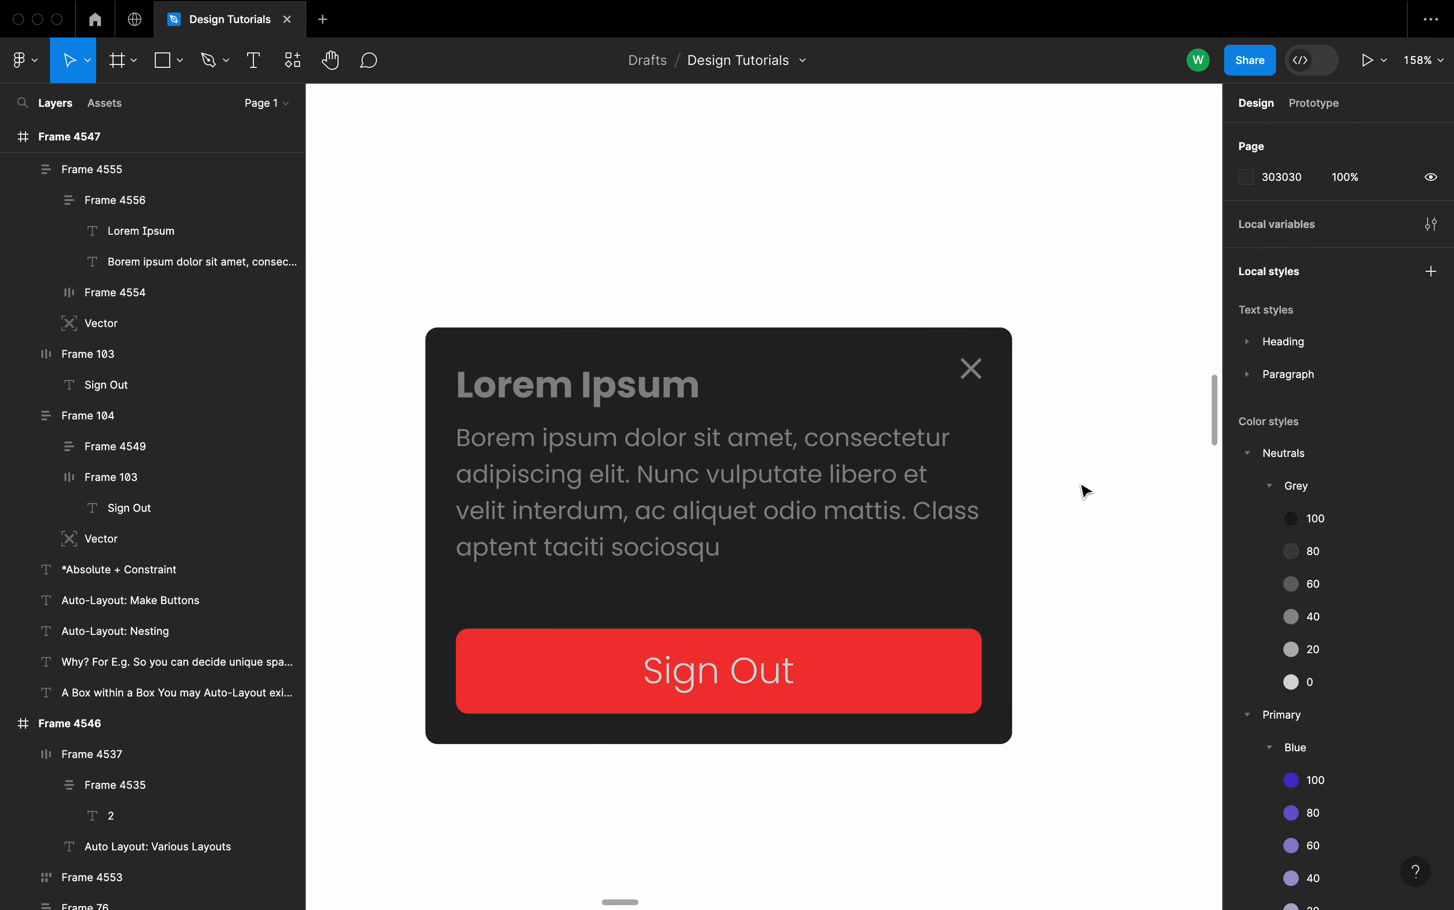